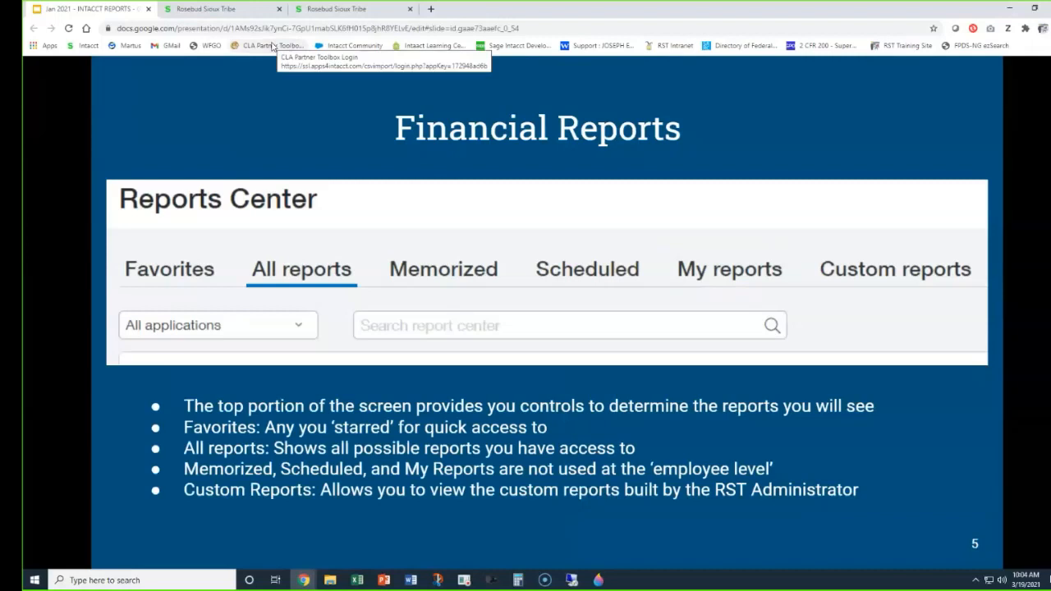
Move the slide presentation out of this browser window and open the Reports Center in Sage Intacct.
{"action": "left_click_drag", "start_coordinate": [83, 11], "coordinate": [1050, 123]}
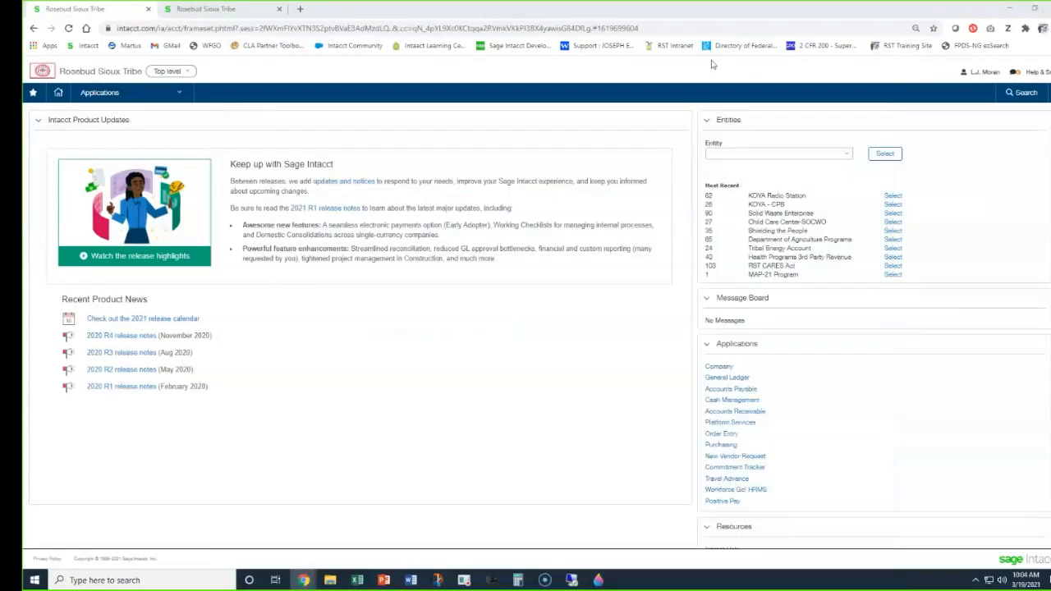
{"action": "left_click", "coordinate": [107, 95]}
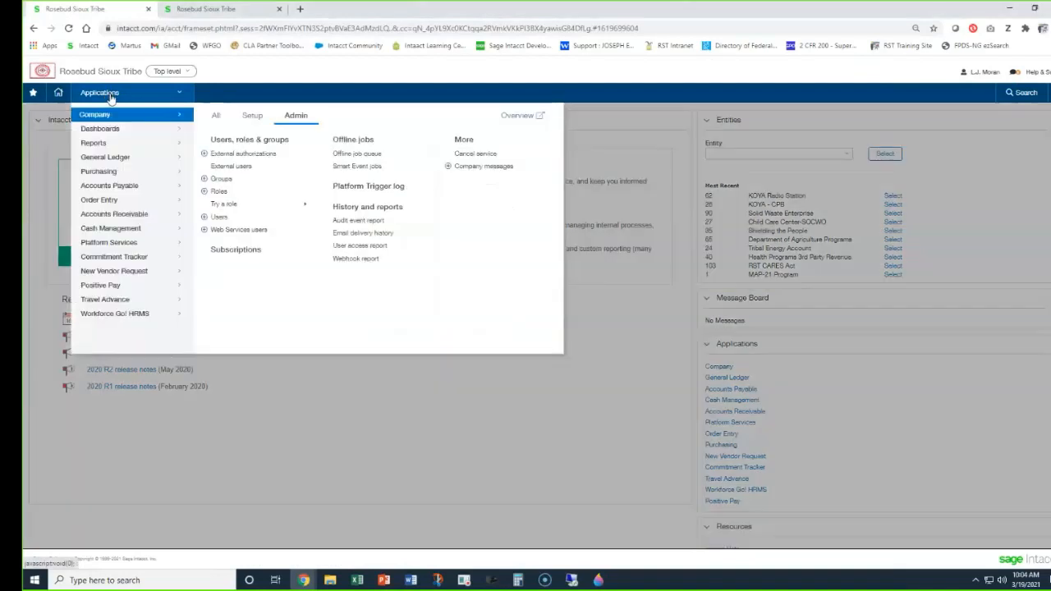
{"action": "left_click", "coordinate": [122, 143]}
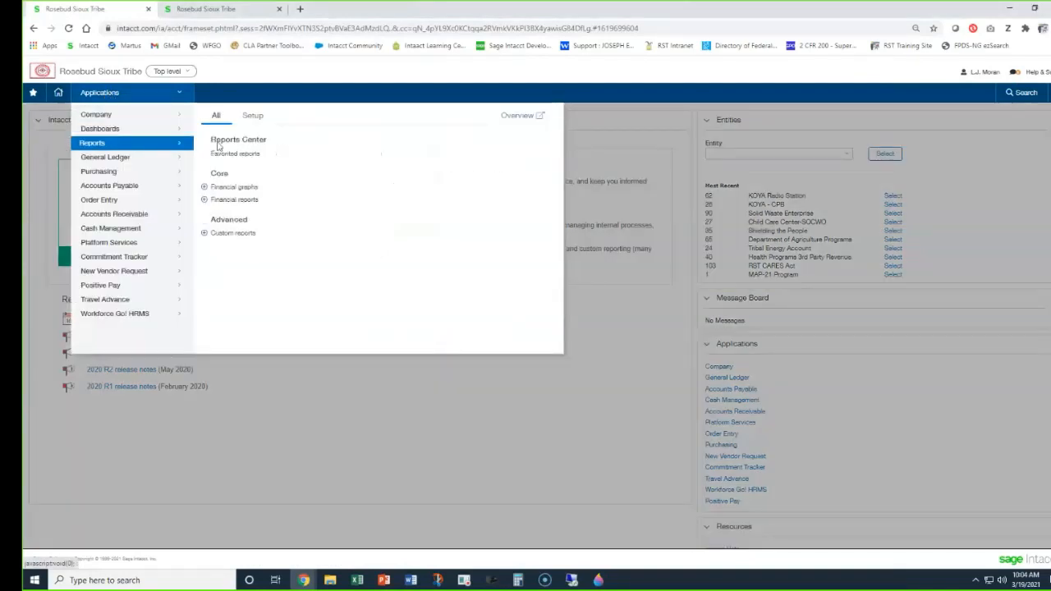
{"action": "left_click", "coordinate": [247, 141]}
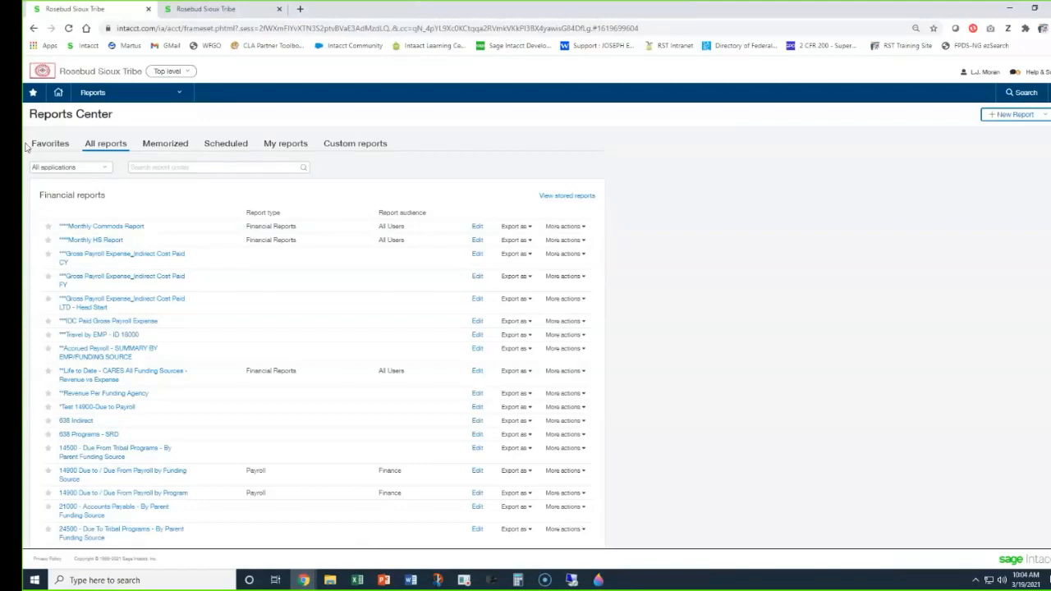
View the favorite reports and return to the list of all reports.
{"action": "left_click", "coordinate": [48, 240]}
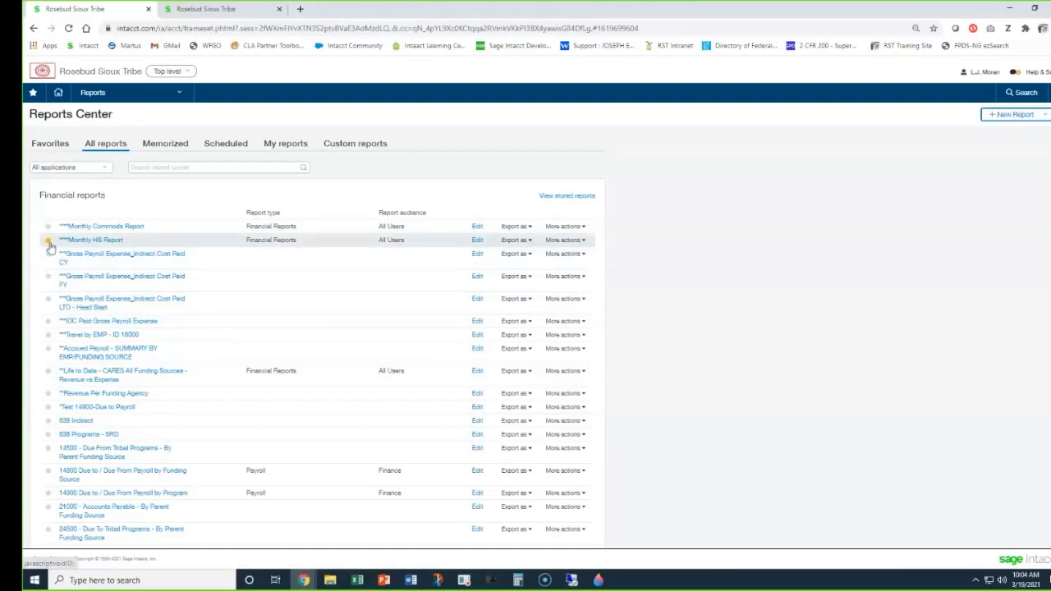
{"action": "left_click", "coordinate": [49, 145]}
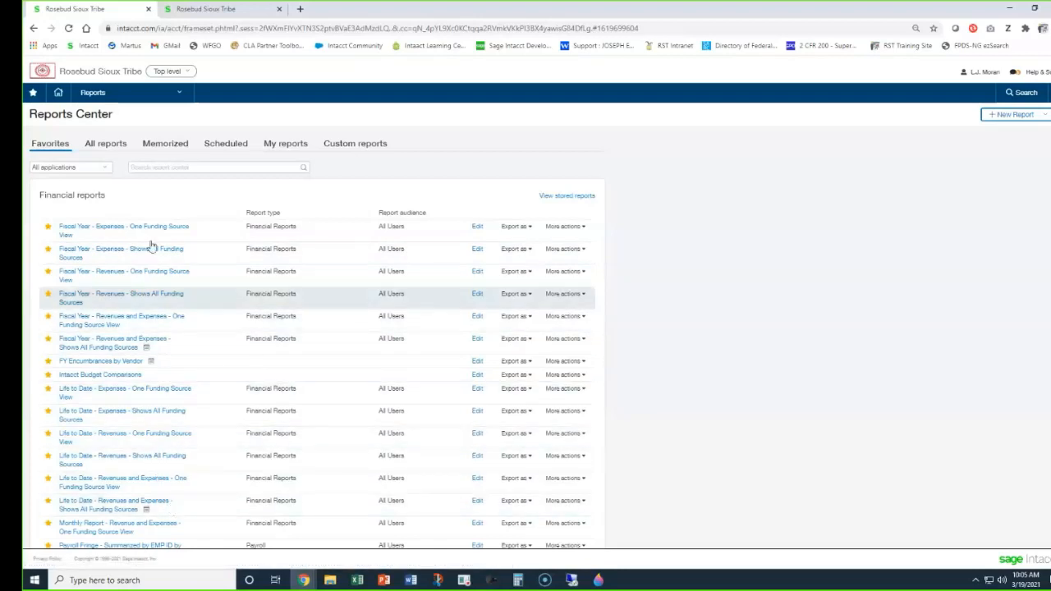
{"action": "left_click", "coordinate": [105, 144]}
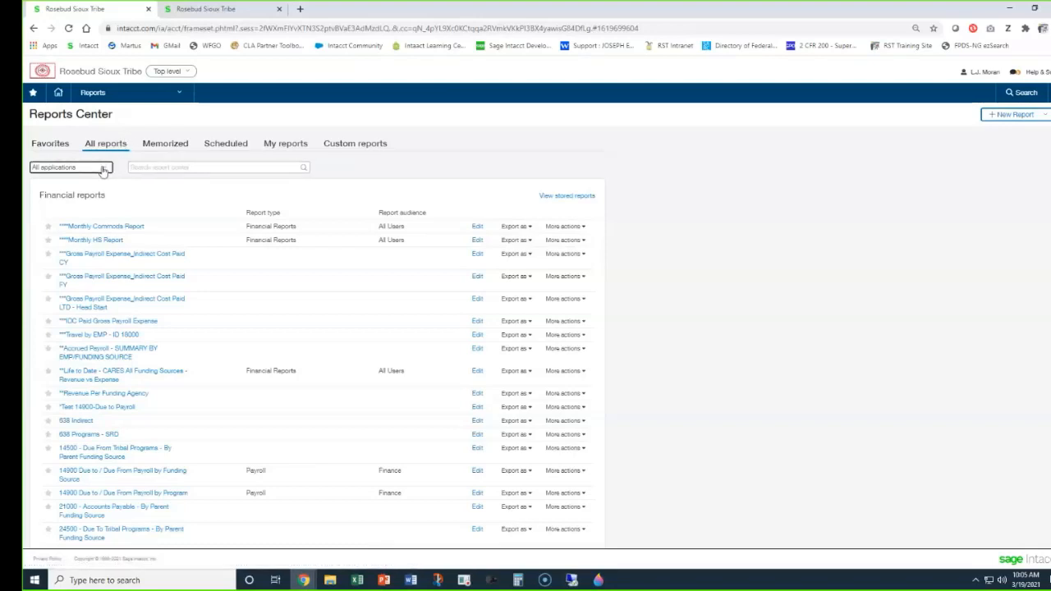
Examine the application filter choices for the report list, keeping All applications selected.
{"action": "left_click", "coordinate": [103, 168]}
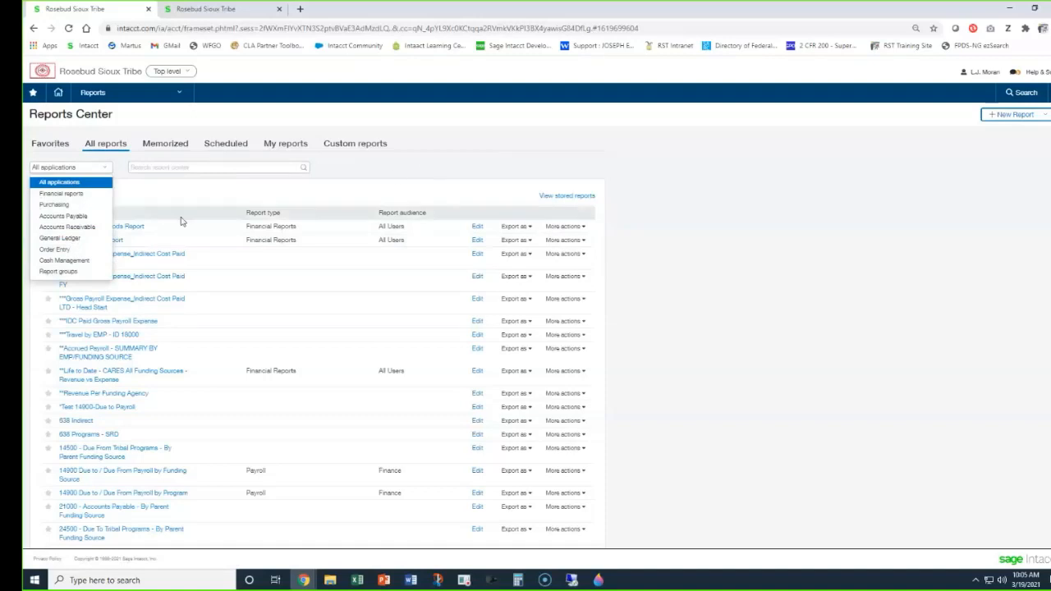
{"action": "left_click", "coordinate": [90, 184]}
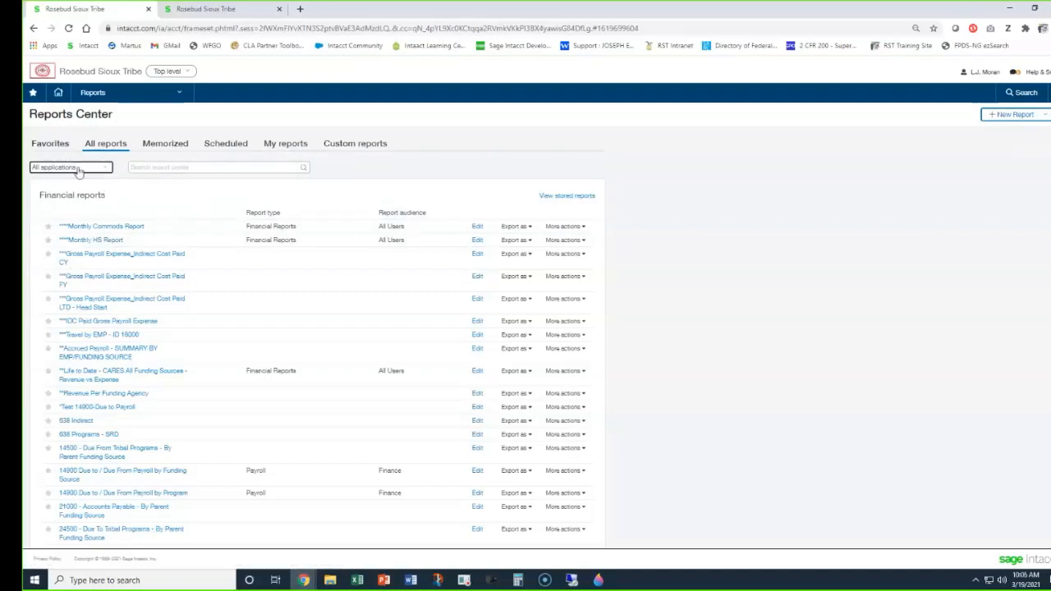
{"action": "left_click", "coordinate": [82, 168]}
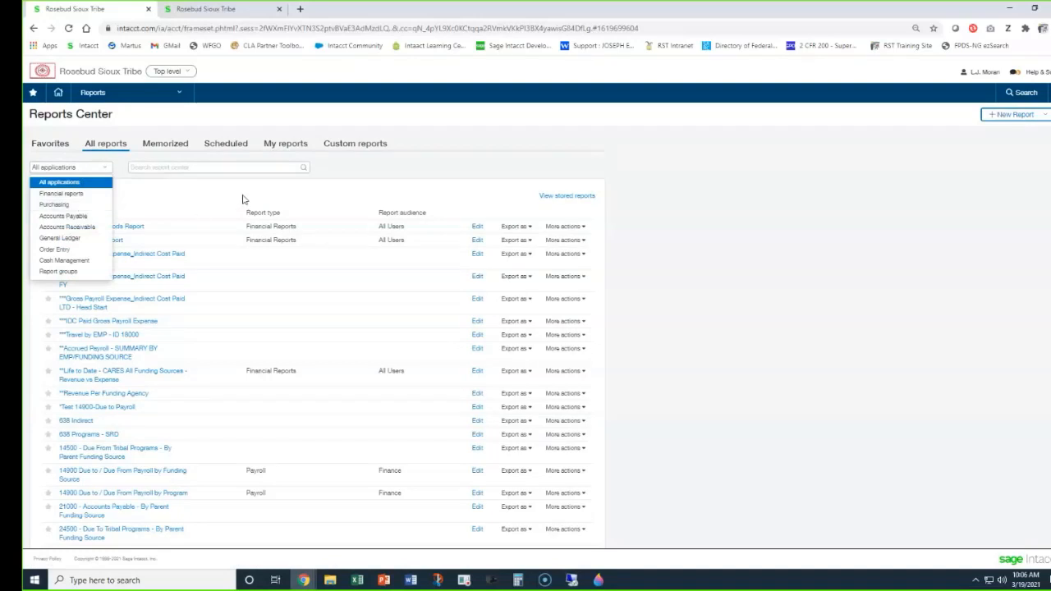
{"action": "left_click", "coordinate": [474, 166]}
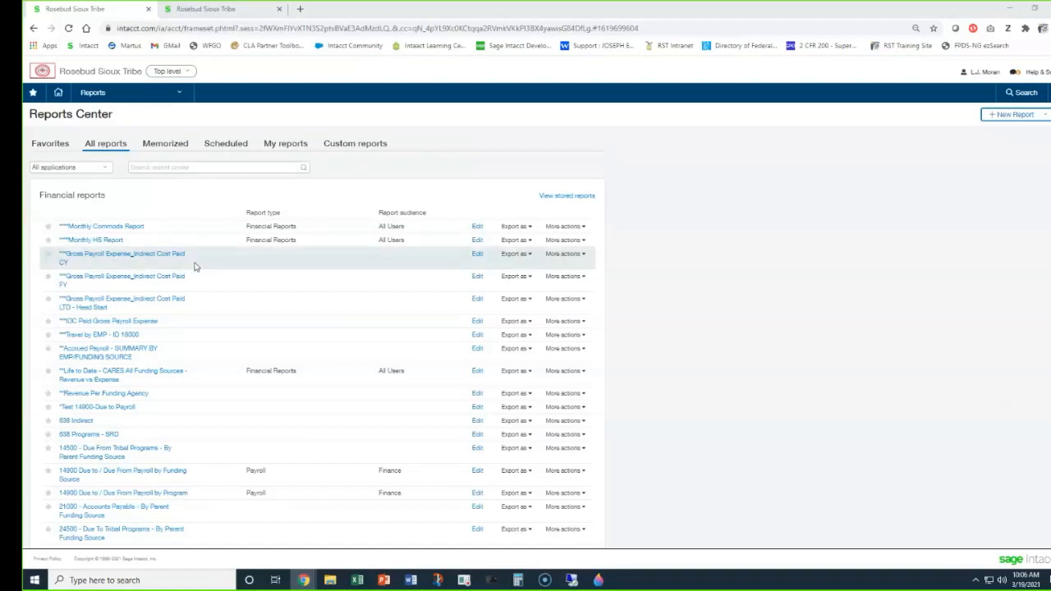
Search the report center for "life".
{"action": "left_click", "coordinate": [195, 167]}
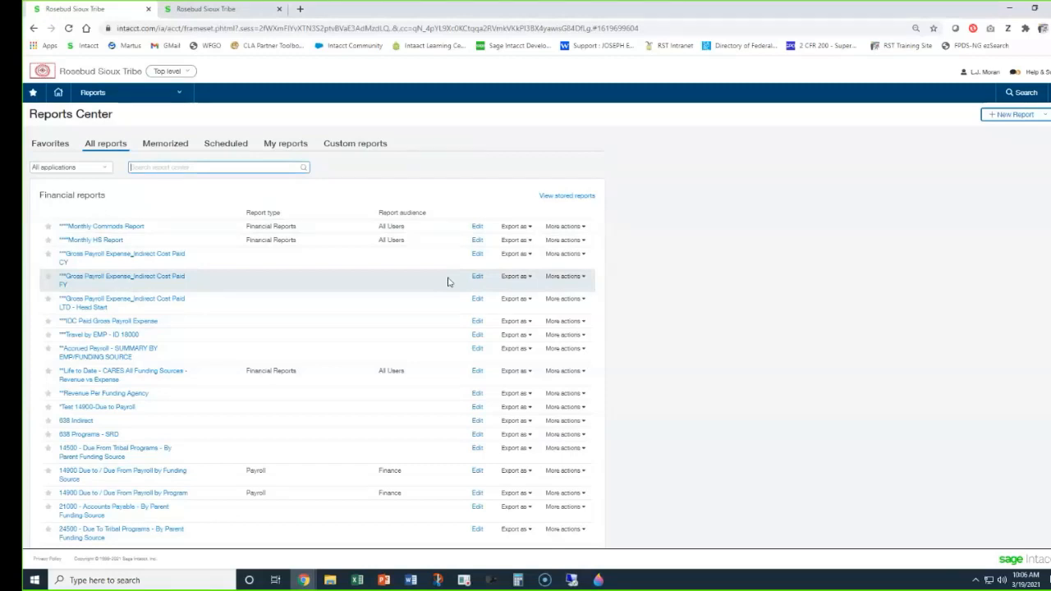
{"action": "type", "text": "life"}
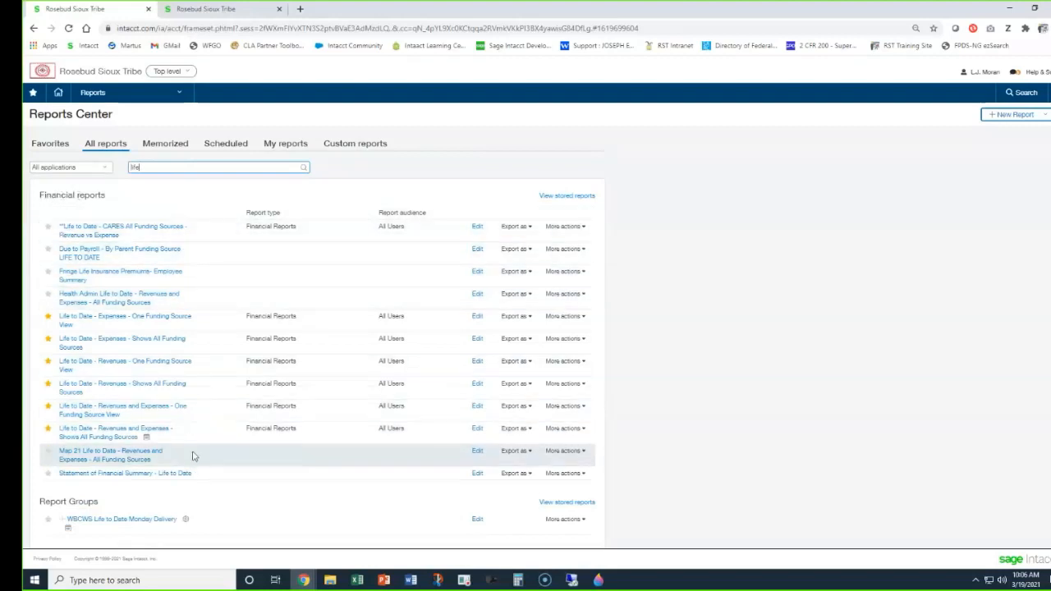
{"action": "scroll", "coordinate": [193, 417], "scroll_direction": "down", "scroll_amount": 1}
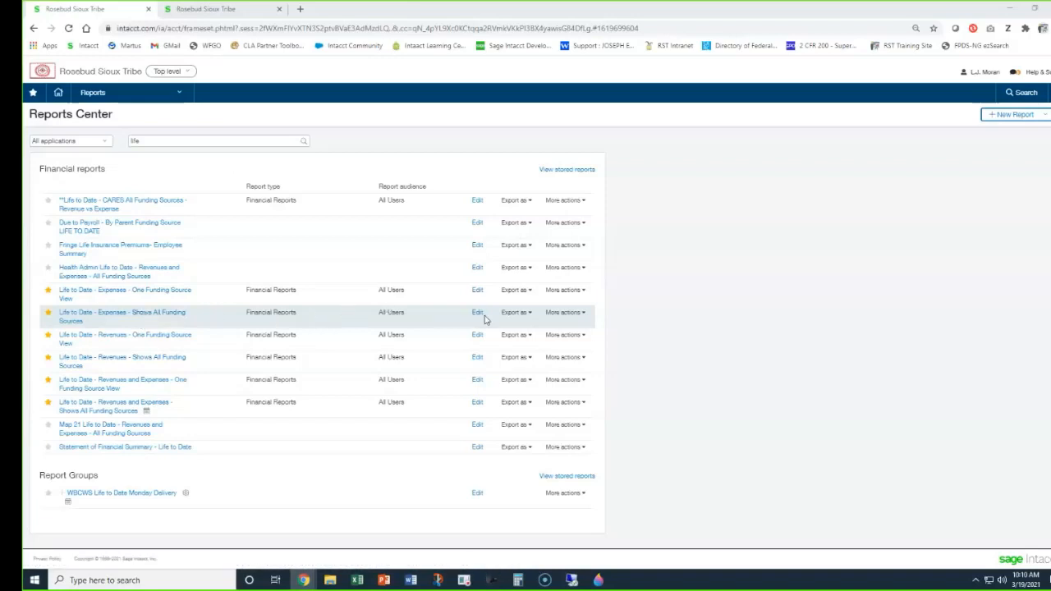
Start Process and store for "Life to Date - Expenses - Shows All Funding Sources" with checkbook 35--Shielding the People and program TEST--Test Company.
{"action": "left_click", "coordinate": [576, 320]}
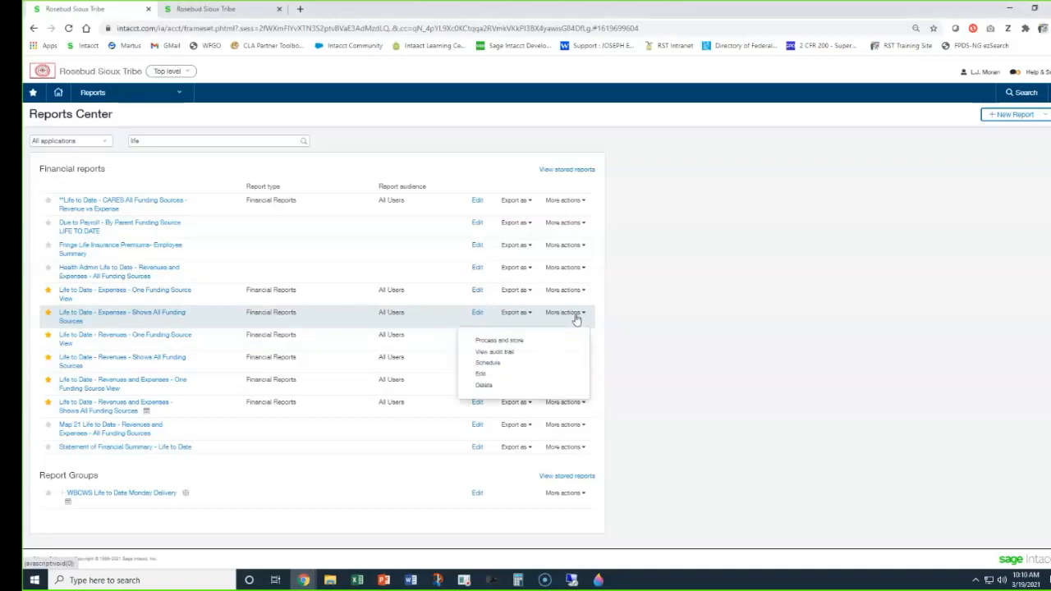
{"action": "left_click", "coordinate": [519, 345]}
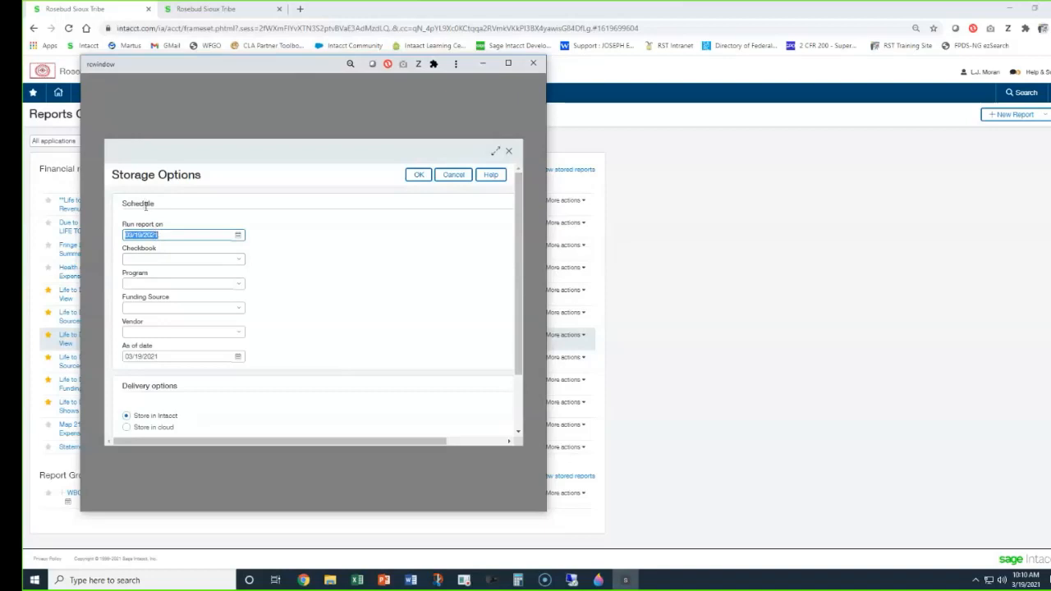
{"action": "left_click", "coordinate": [172, 261]}
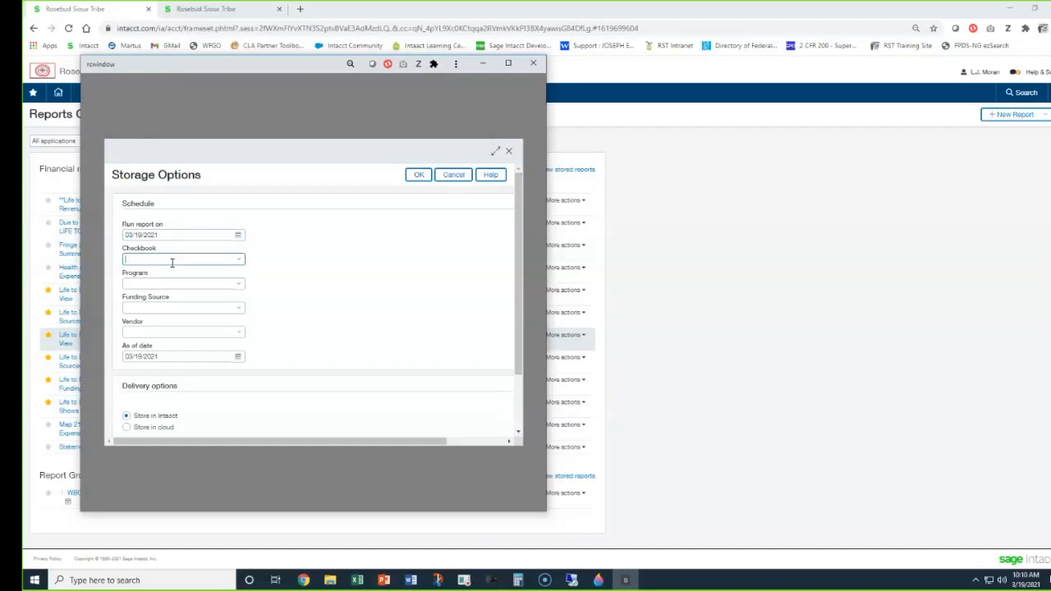
{"action": "type", "text": "35"}
{"action": "left_click", "coordinate": [193, 292]}
{"action": "left_click", "coordinate": [176, 282]}
{"action": "type", "text": "test"}
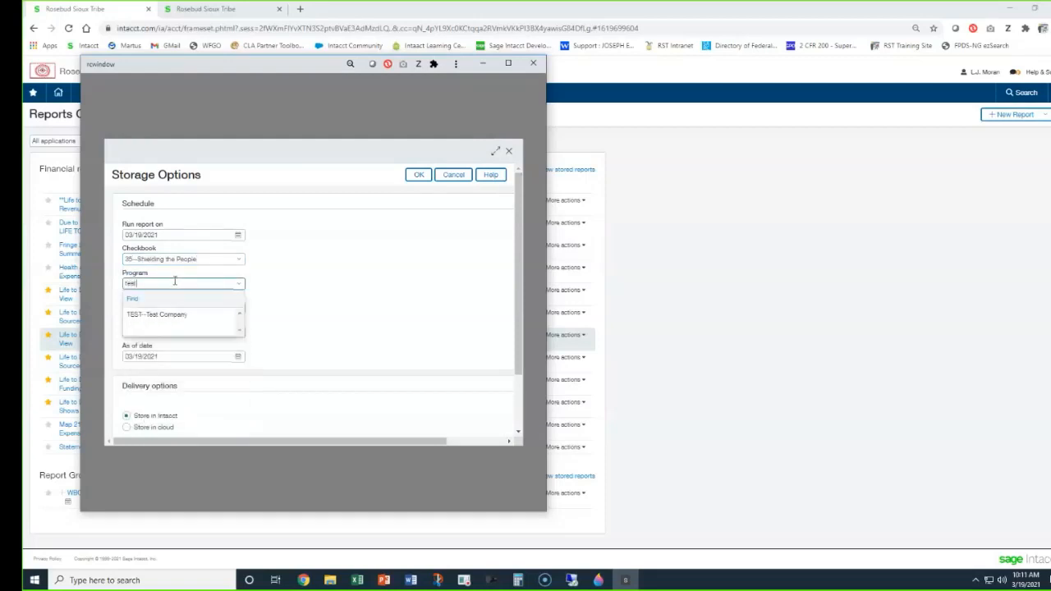
{"action": "left_click", "coordinate": [174, 315]}
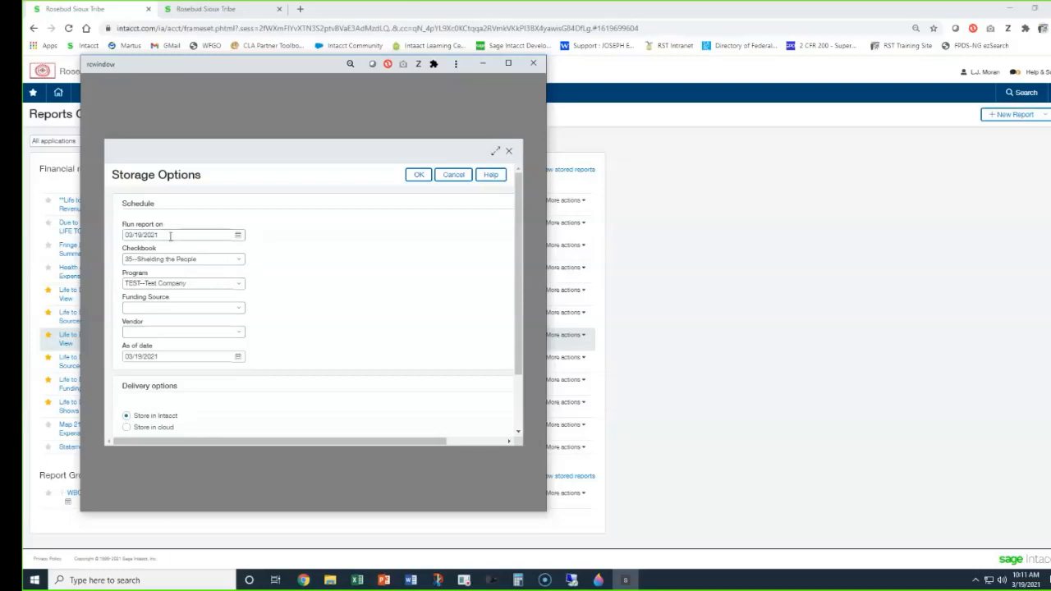
Set the report type to Printable, and close the storage options window without submitting.
{"action": "left_click", "coordinate": [174, 357]}
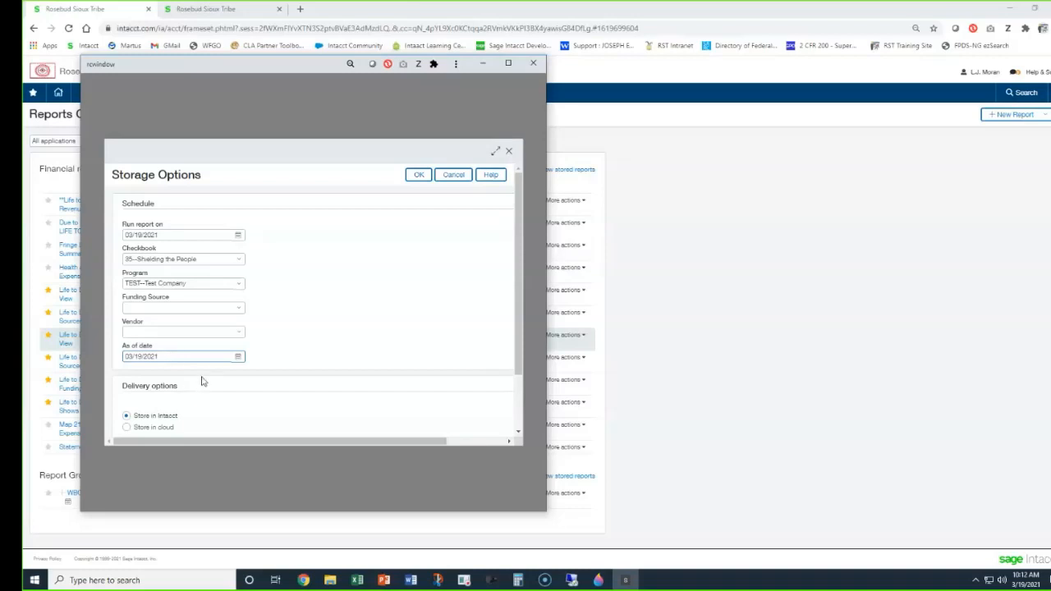
{"action": "scroll", "coordinate": [206, 372], "scroll_direction": "down", "scroll_amount": 2}
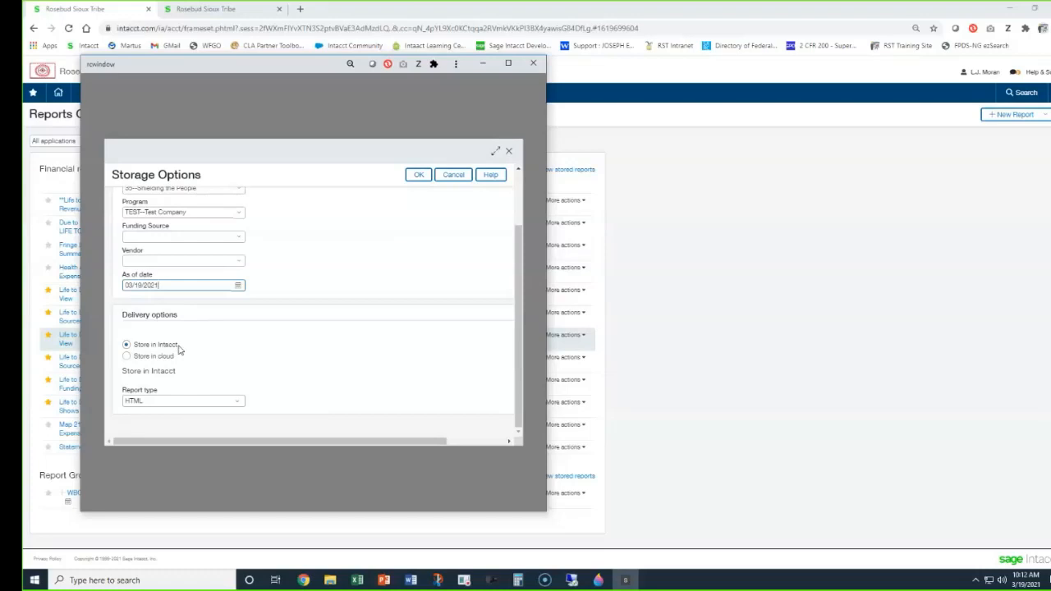
{"action": "left_click", "coordinate": [149, 401]}
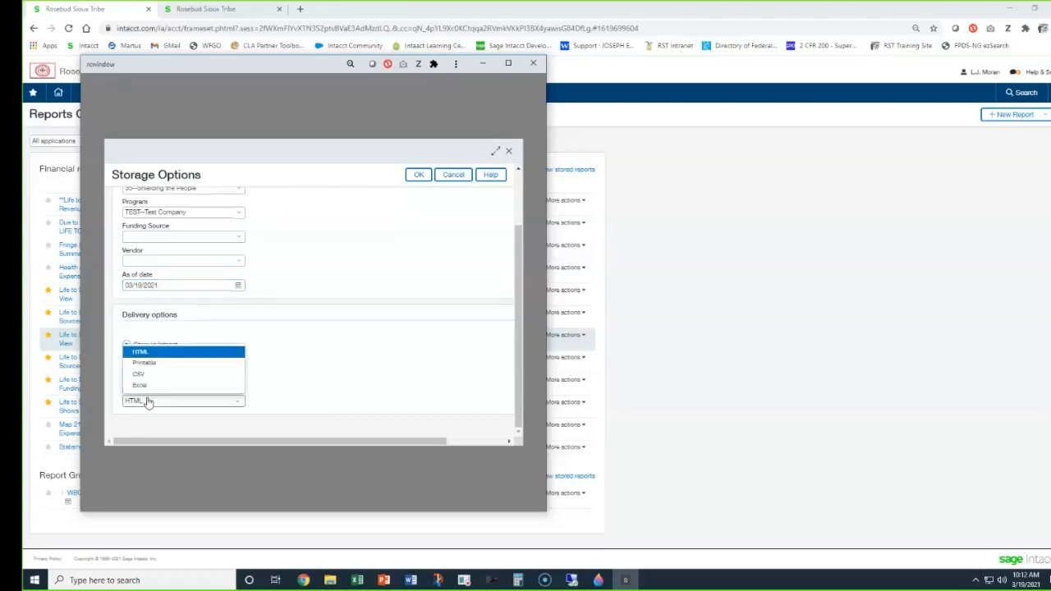
{"action": "left_click", "coordinate": [199, 363]}
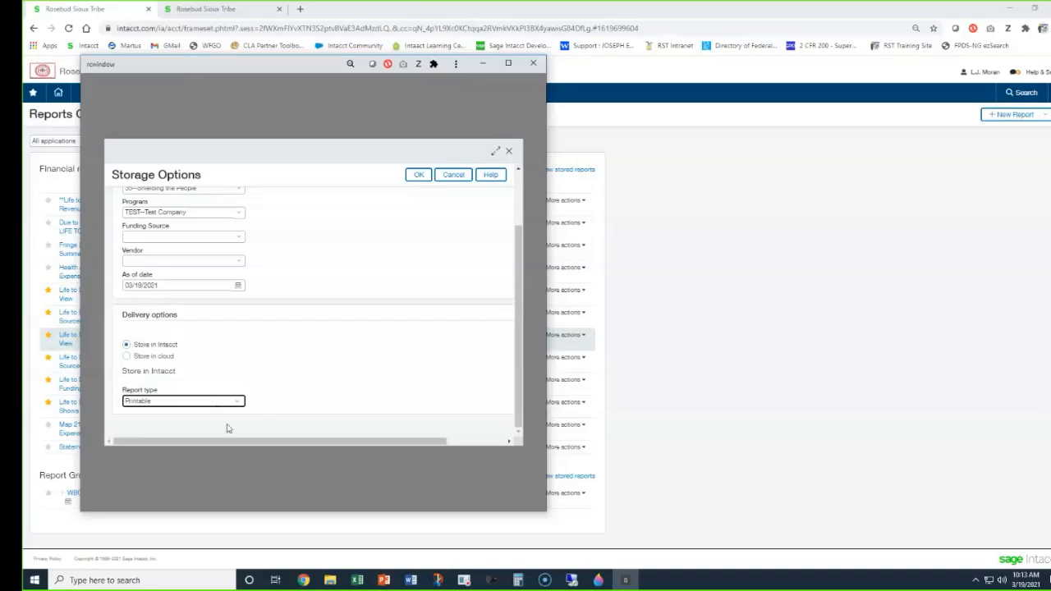
{"action": "left_click_drag", "start_coordinate": [274, 65], "coordinate": [500, 82]}
{"action": "left_click", "coordinate": [760, 79]}
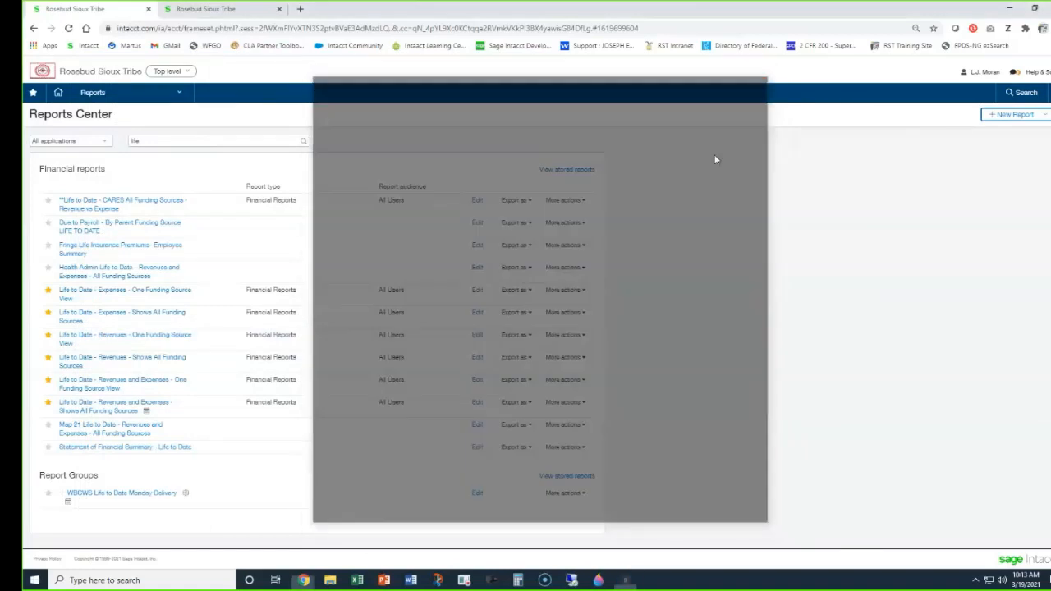
Start Process and store for "Life to Date - Expenses - Shows All Funding Sources" and set the checkbook to 35--Shielding the People.
{"action": "left_click", "coordinate": [551, 315]}
{"action": "left_click", "coordinate": [518, 341]}
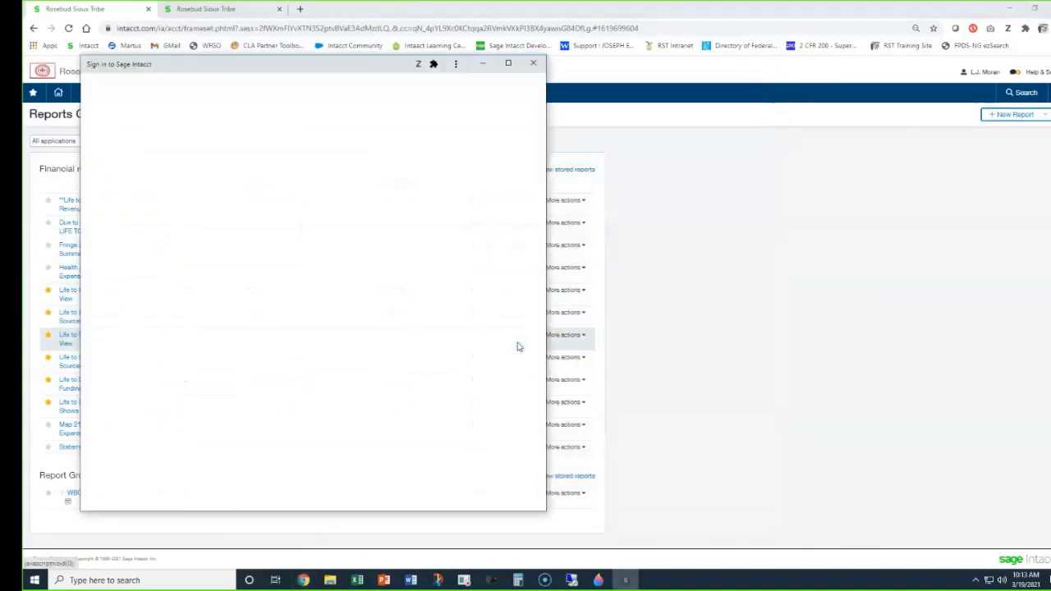
{"action": "left_click", "coordinate": [200, 260]}
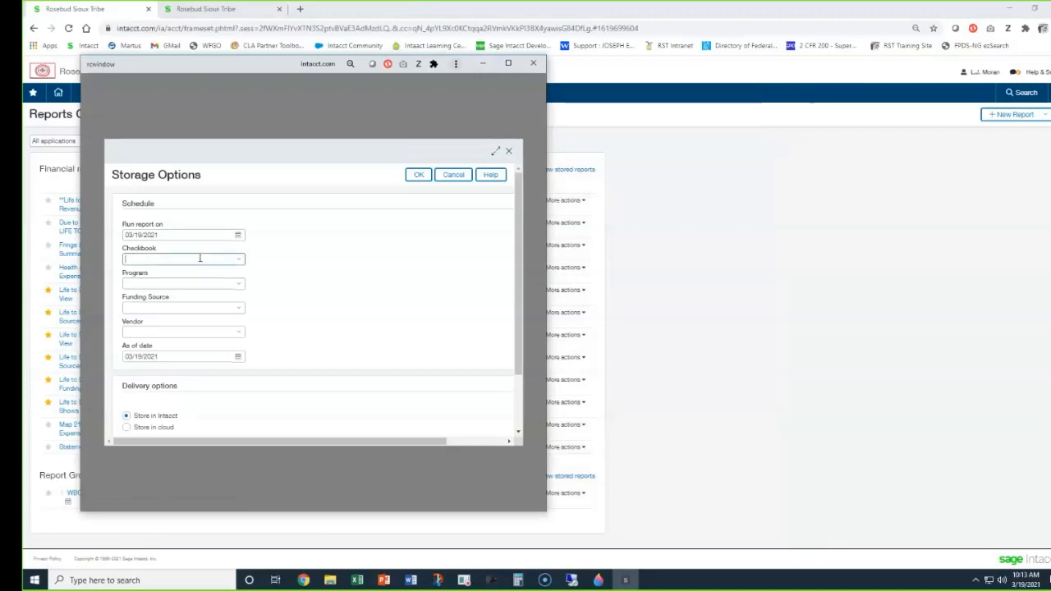
{"action": "type", "text": "35"}
{"action": "left_click", "coordinate": [183, 297]}
Set the program to TEST--Test Company in the storage options.
{"action": "left_click", "coordinate": [150, 284]}
{"action": "type", "text": "trea"}
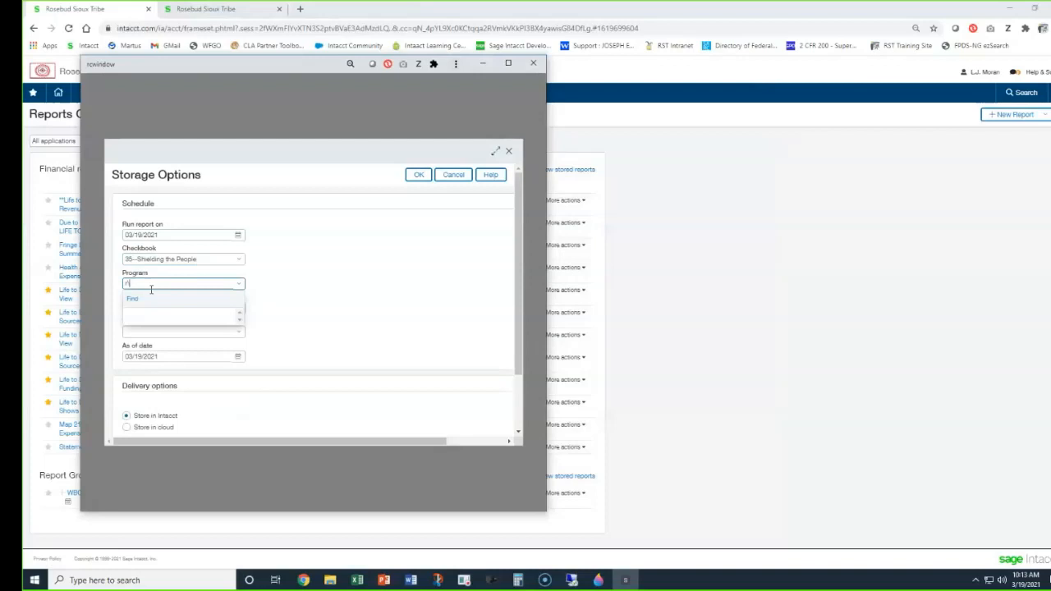
{"action": "key", "text": "BackSpace"}
{"action": "key", "text": "BackSpace"}
{"action": "key", "text": "BackSpace"}
{"action": "type", "text": "tes"}
{"action": "left_click", "coordinate": [172, 315]}
Set the report type to Printable, submit the report for processing, and close the processing message window.
{"action": "scroll", "coordinate": [171, 312], "scroll_direction": "down", "scroll_amount": 2}
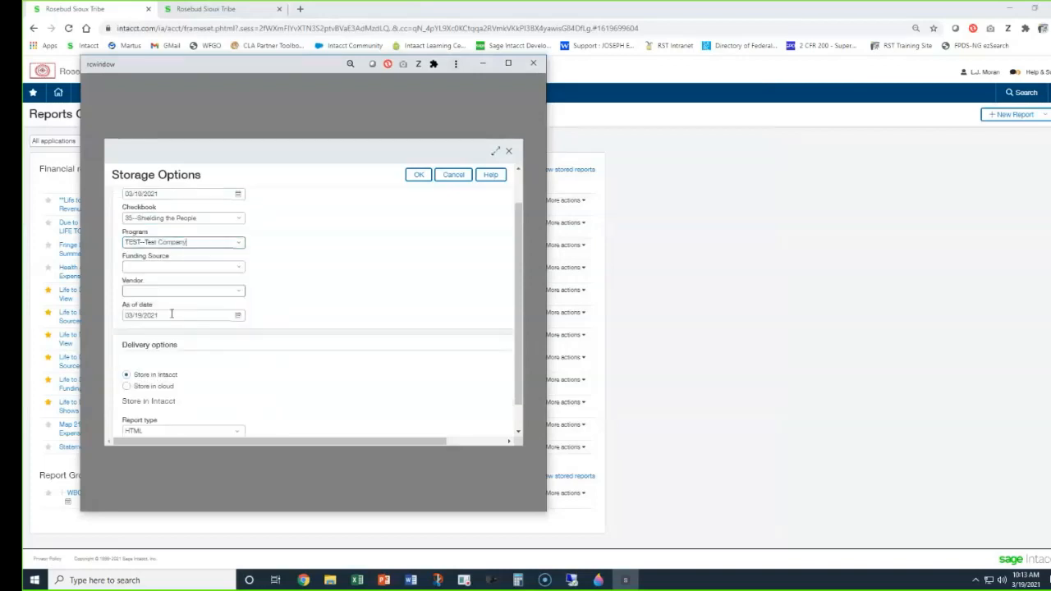
{"action": "left_click", "coordinate": [174, 400]}
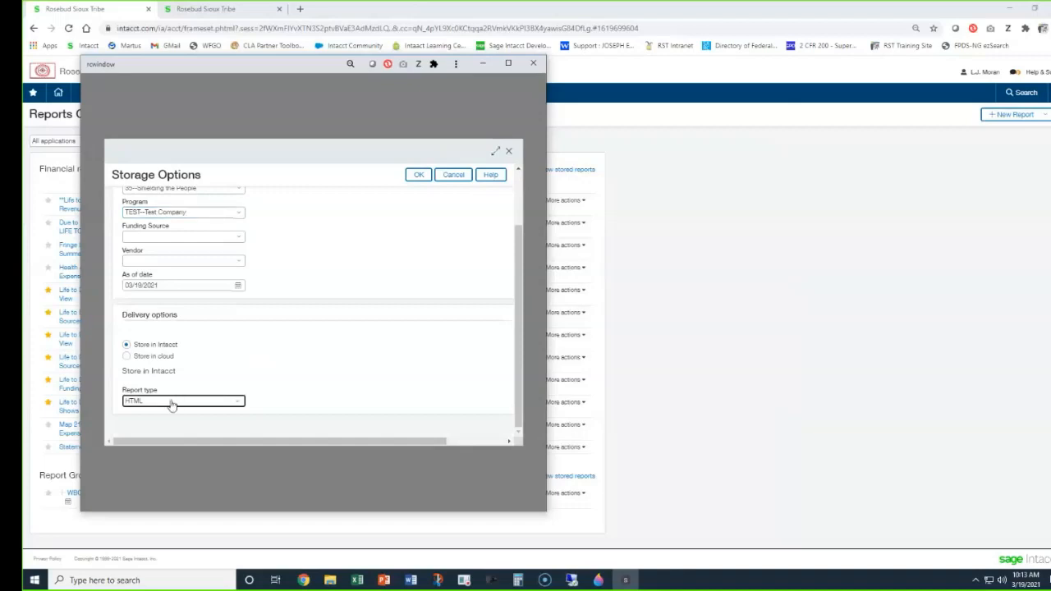
{"action": "left_click", "coordinate": [171, 403]}
{"action": "left_click", "coordinate": [145, 363]}
{"action": "scroll", "coordinate": [277, 371], "scroll_direction": "up", "scroll_amount": 3}
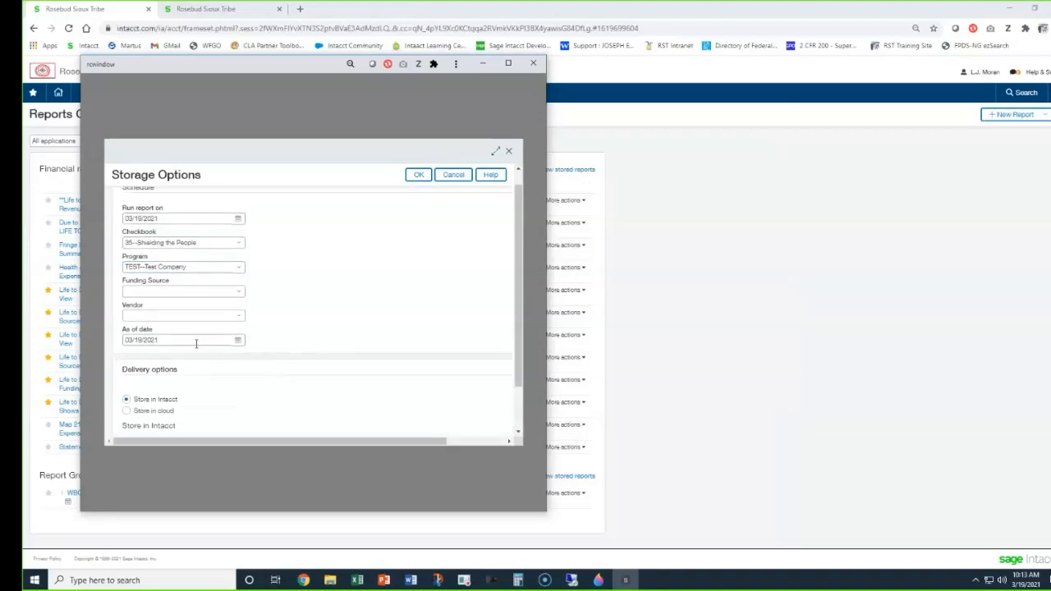
{"action": "scroll", "coordinate": [196, 343], "scroll_direction": "down", "scroll_amount": 2}
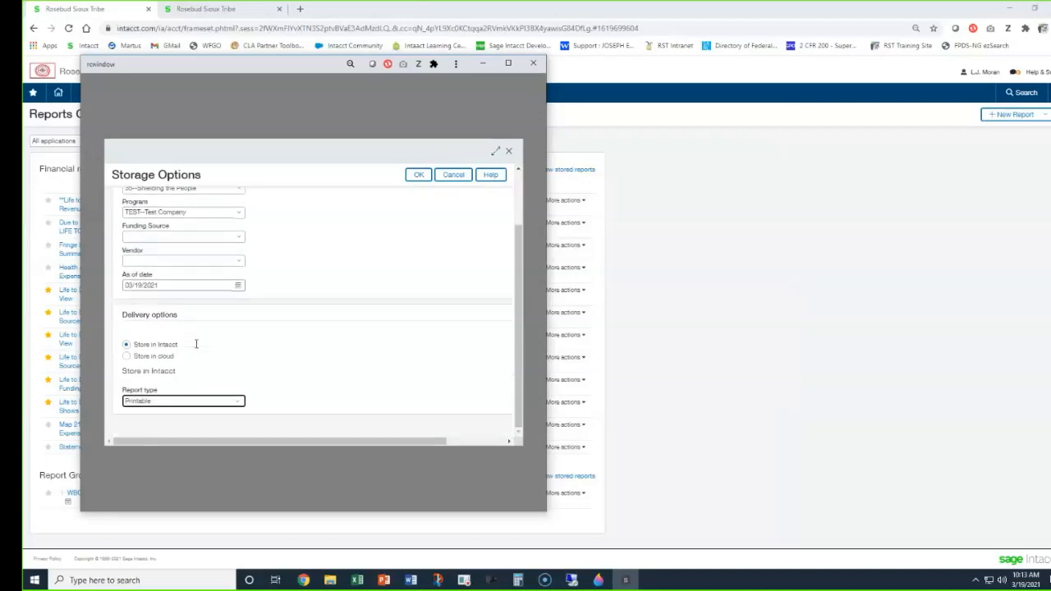
{"action": "left_click", "coordinate": [418, 175]}
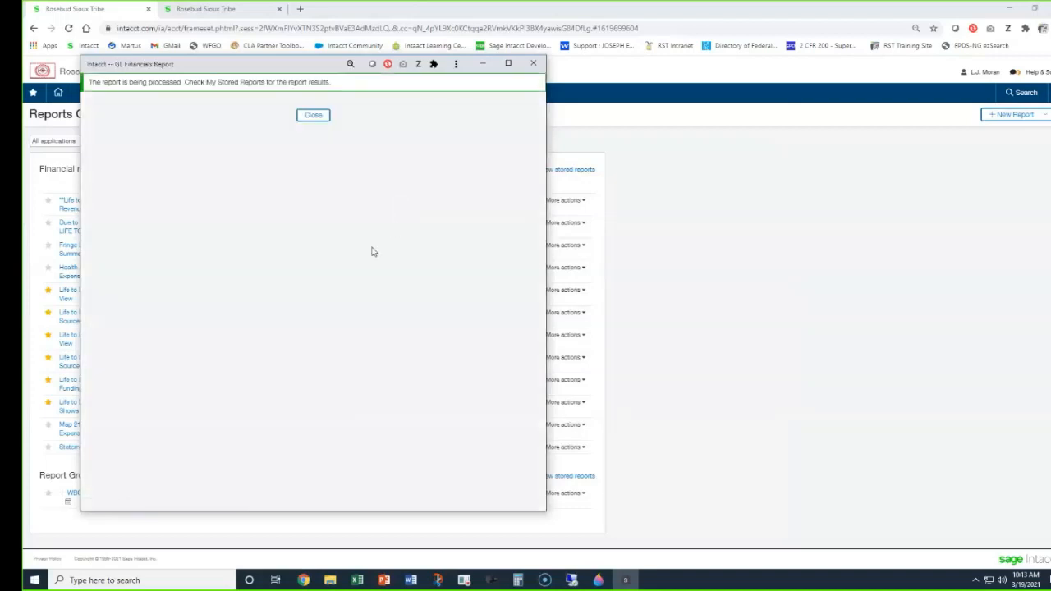
{"action": "left_click", "coordinate": [313, 115]}
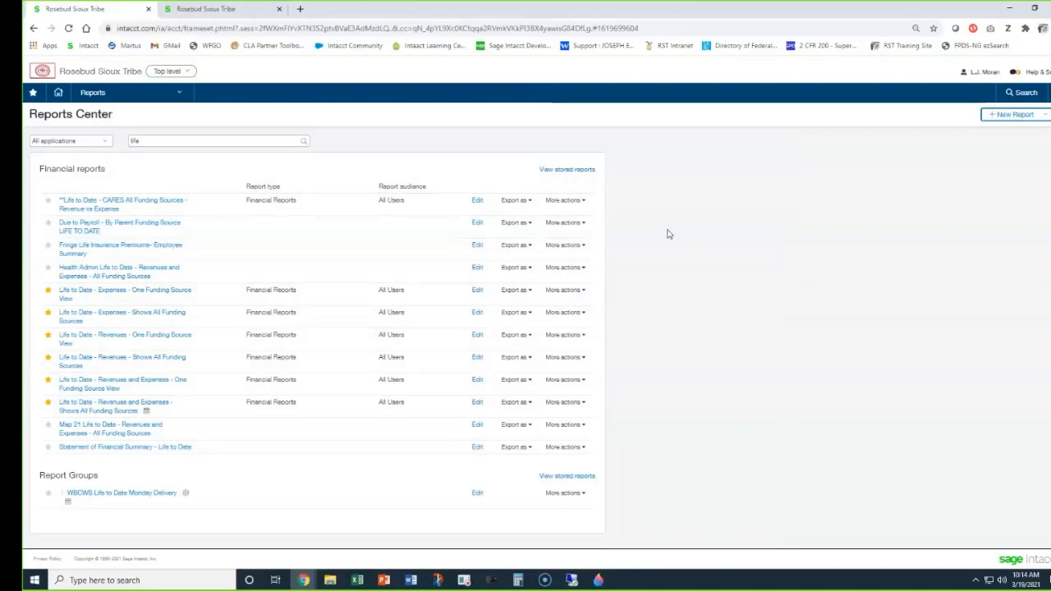
Bring up the user preferences and examine the email notification setting for generated stored reports.
{"action": "left_click", "coordinate": [236, 11]}
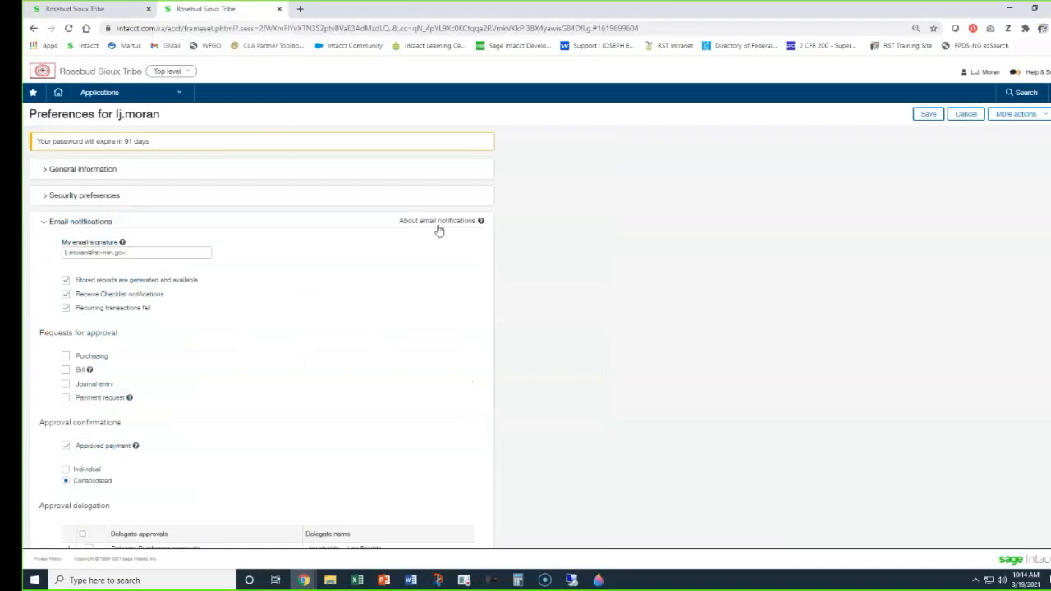
{"action": "left_click", "coordinate": [983, 76]}
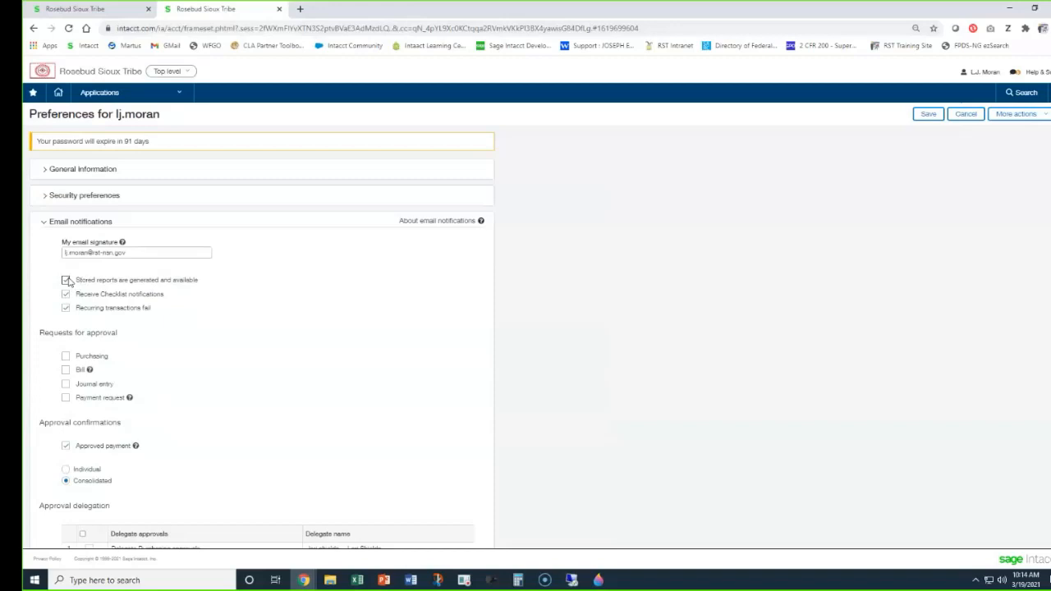
Save the preferences and check the processing status of the life-to-date expenses report among the stored financial reports.
{"action": "left_click", "coordinate": [927, 115]}
{"action": "left_click", "coordinate": [98, 14]}
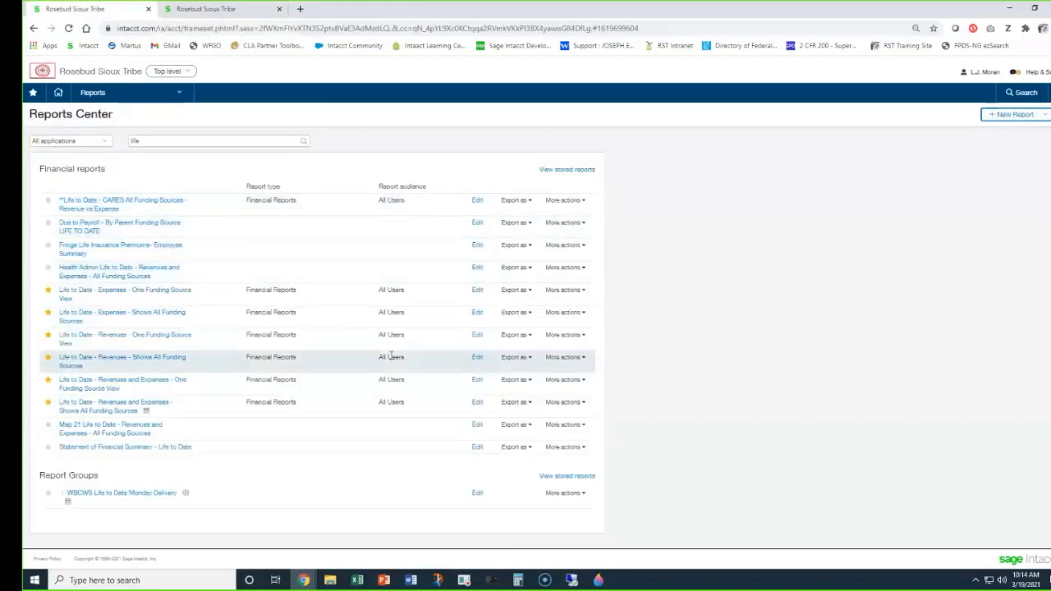
{"action": "left_click", "coordinate": [583, 174]}
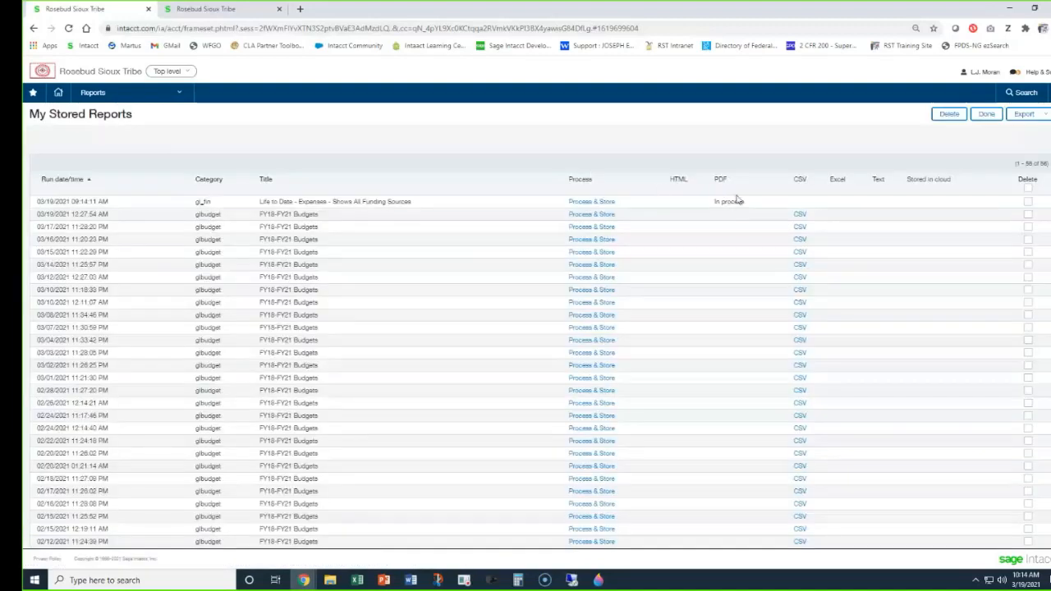
{"action": "left_click_drag", "start_coordinate": [747, 203], "coordinate": [712, 205]}
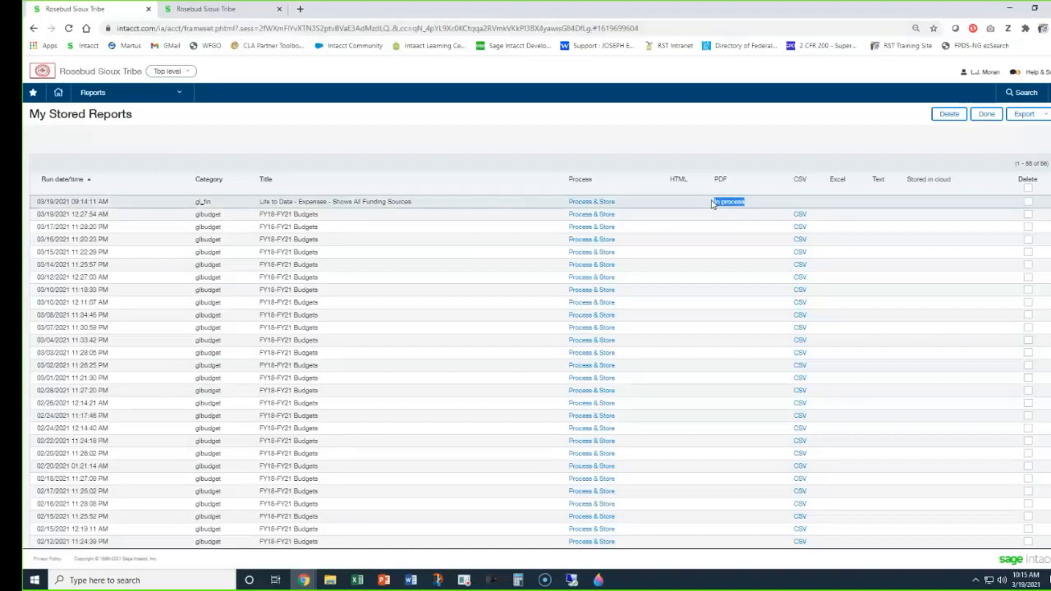
{"action": "left_click", "coordinate": [989, 116]}
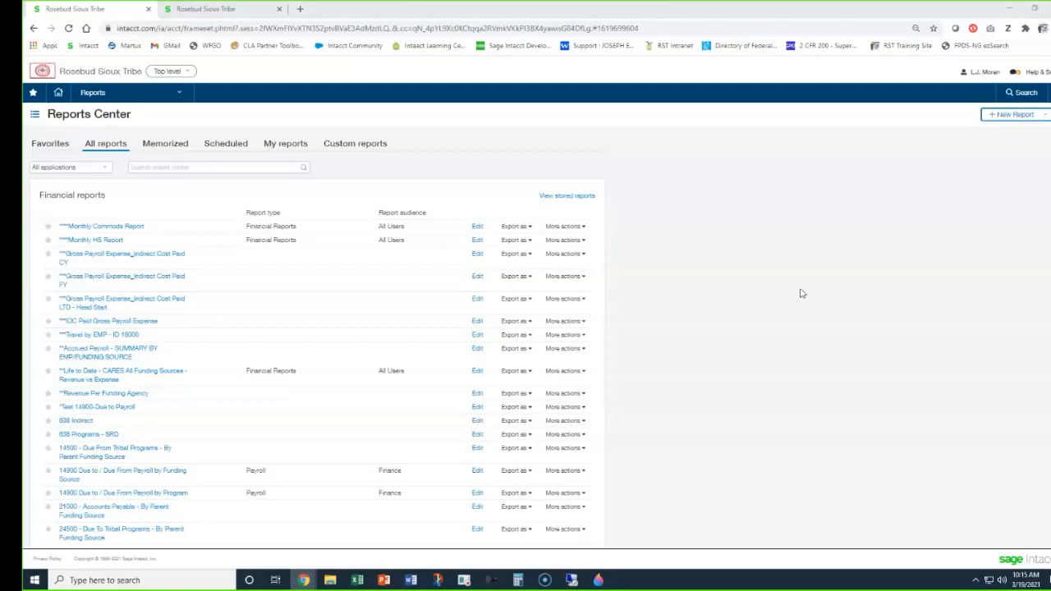
Search the Reports Center for "fiscal" and open the report "Fiscal Year - Expenses - One Funding Source View".
{"action": "left_click", "coordinate": [160, 168]}
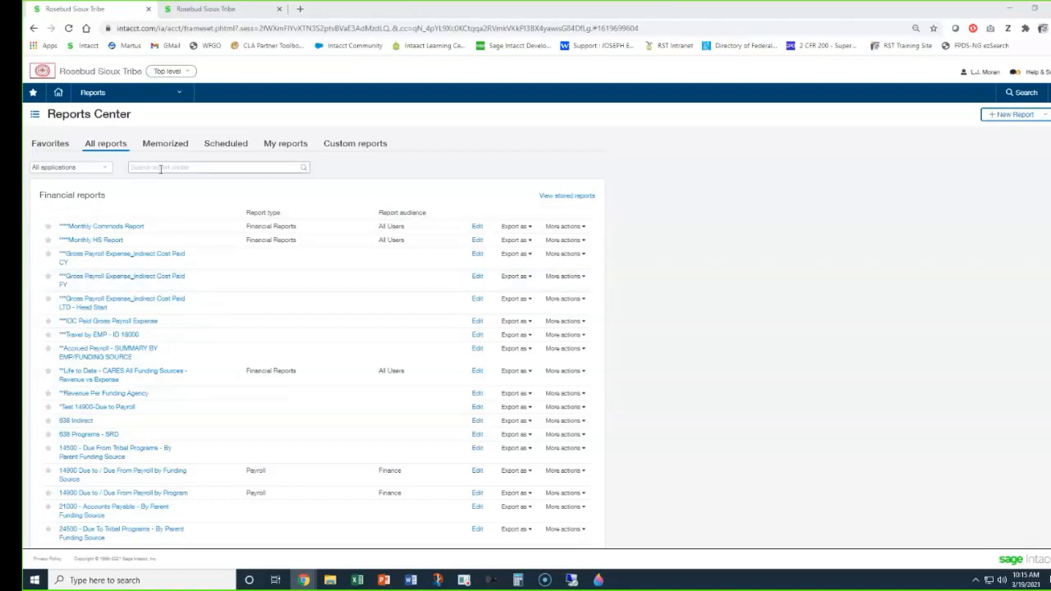
{"action": "type", "text": "fiscal"}
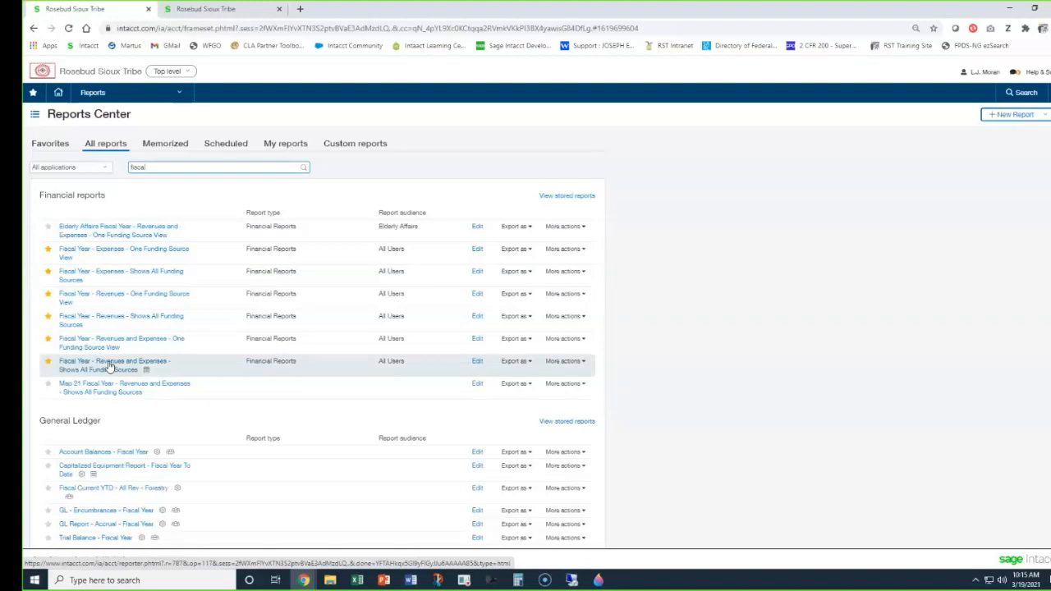
{"action": "left_click", "coordinate": [98, 253]}
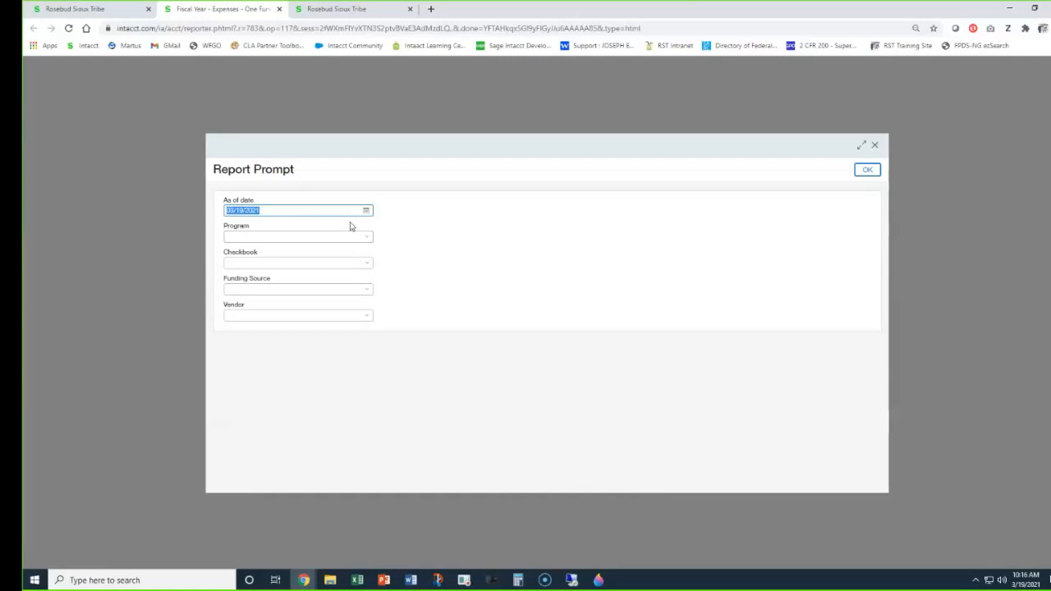
Try 9/30/2020 as the report's as-of date, and restore it to 03/19/2021.
{"action": "type", "text": "9/30/20"}
{"action": "left_click", "coordinate": [524, 257]}
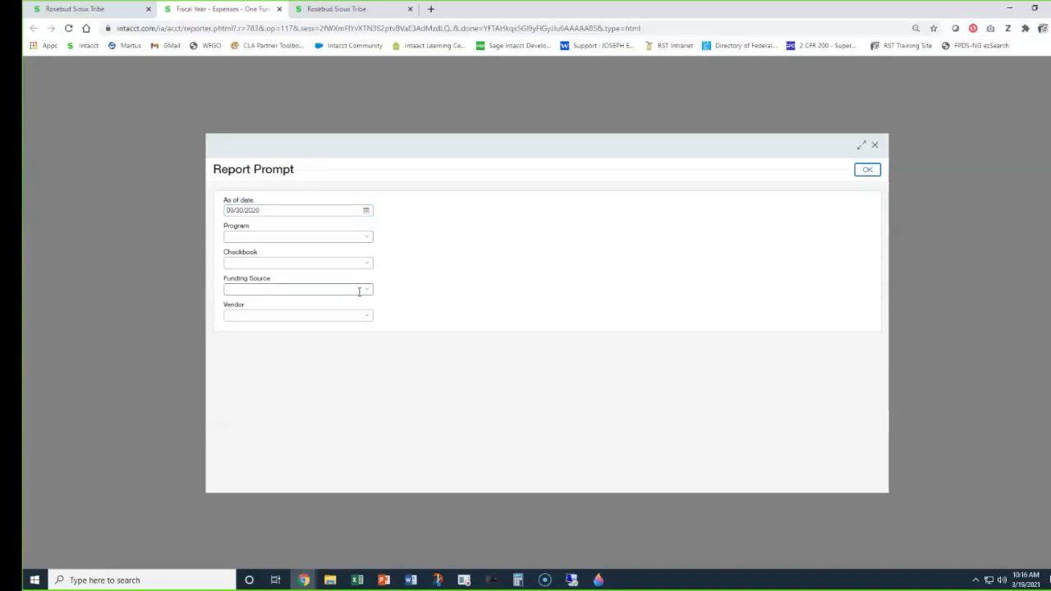
{"action": "left_click_drag", "start_coordinate": [268, 211], "coordinate": [201, 226]}
{"action": "type", "text": "03/19/2021"}
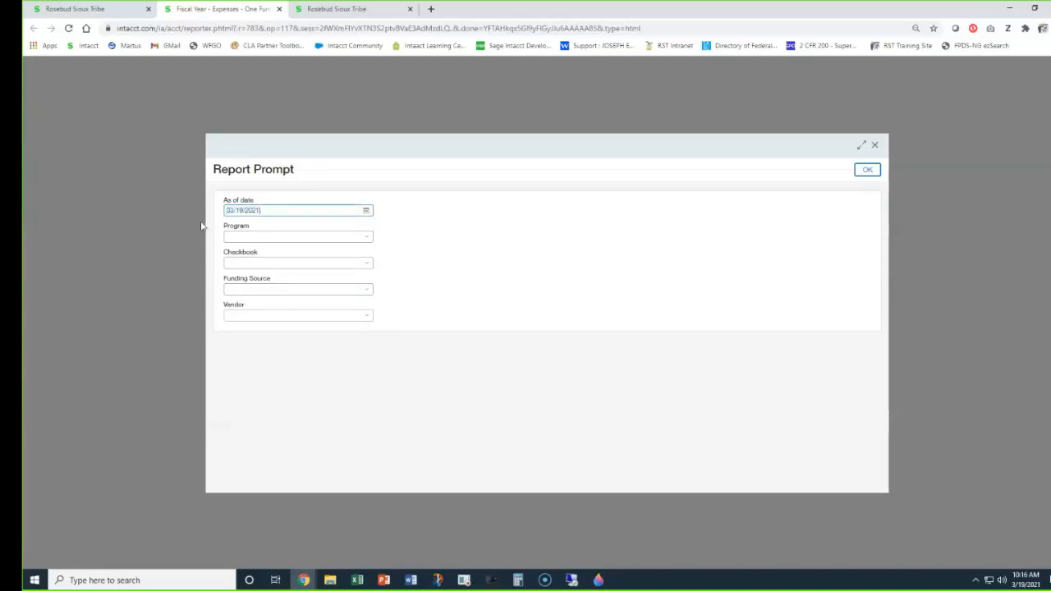
Set the report's program to TEST--Test Company and the checkbook to 35--Shielding the People.
{"action": "left_click", "coordinate": [270, 237]}
{"action": "type", "text": "tes"}
{"action": "left_click", "coordinate": [266, 266]}
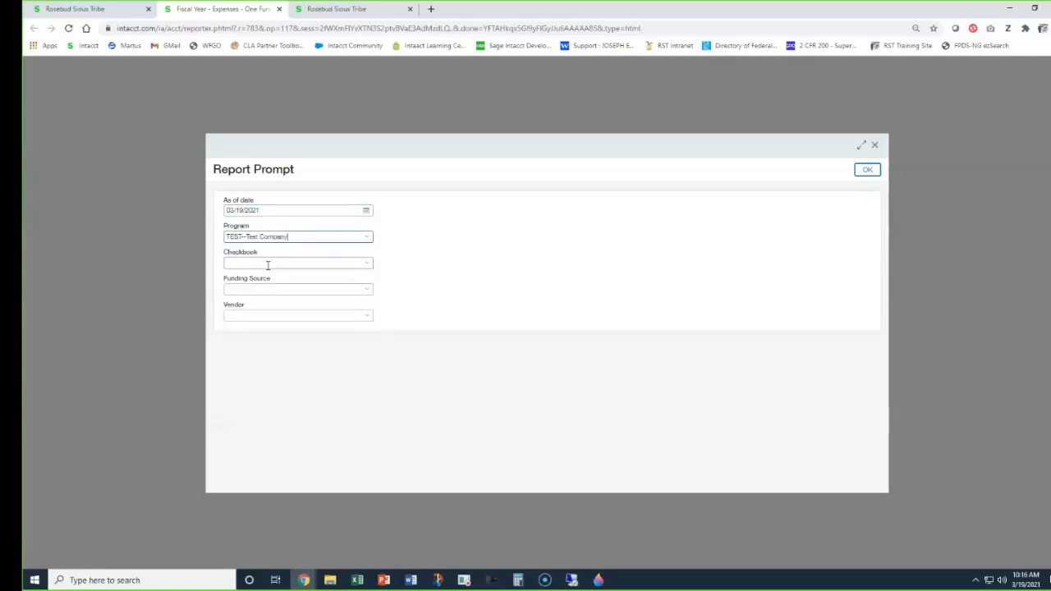
{"action": "left_click", "coordinate": [259, 262]}
{"action": "type", "text": "35"}
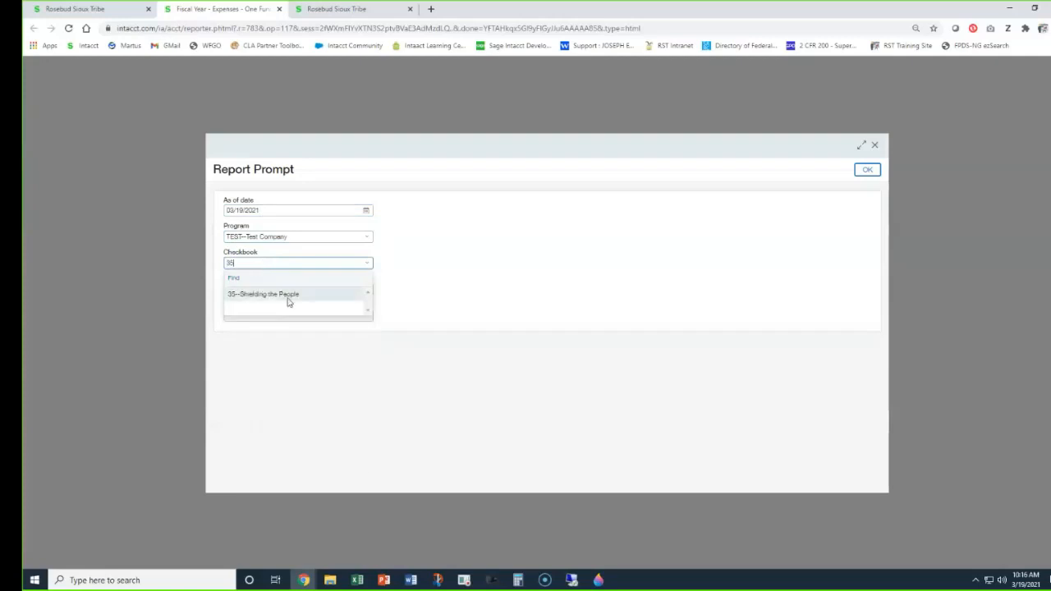
{"action": "left_click", "coordinate": [288, 295]}
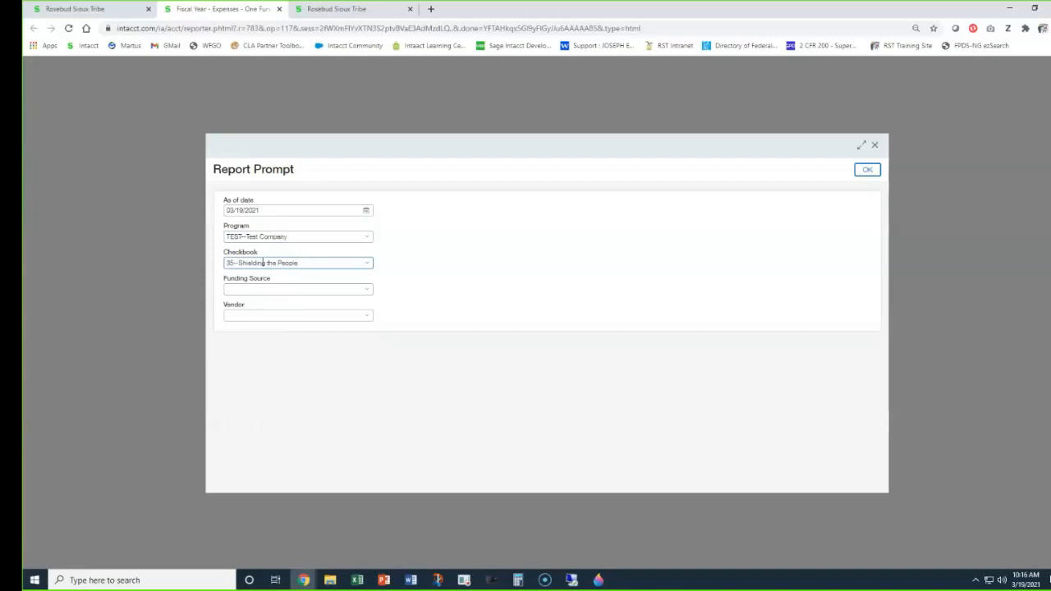
Set the funding source to TEST FOR TRAINING--TEST FOR TRAINING and run the fiscal year expenses report.
{"action": "left_click", "coordinate": [267, 287]}
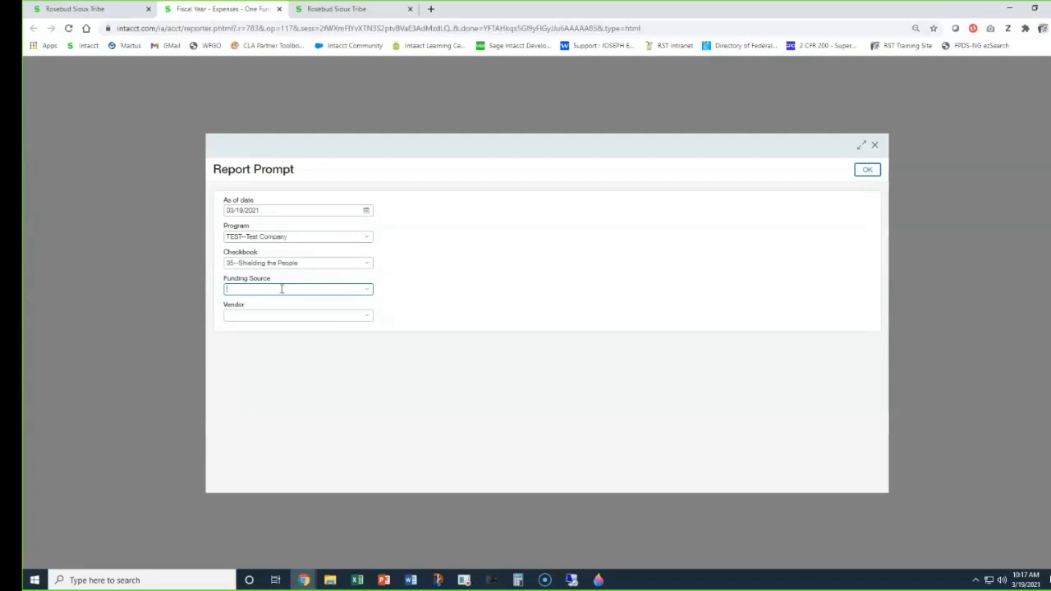
{"action": "type", "text": "test"}
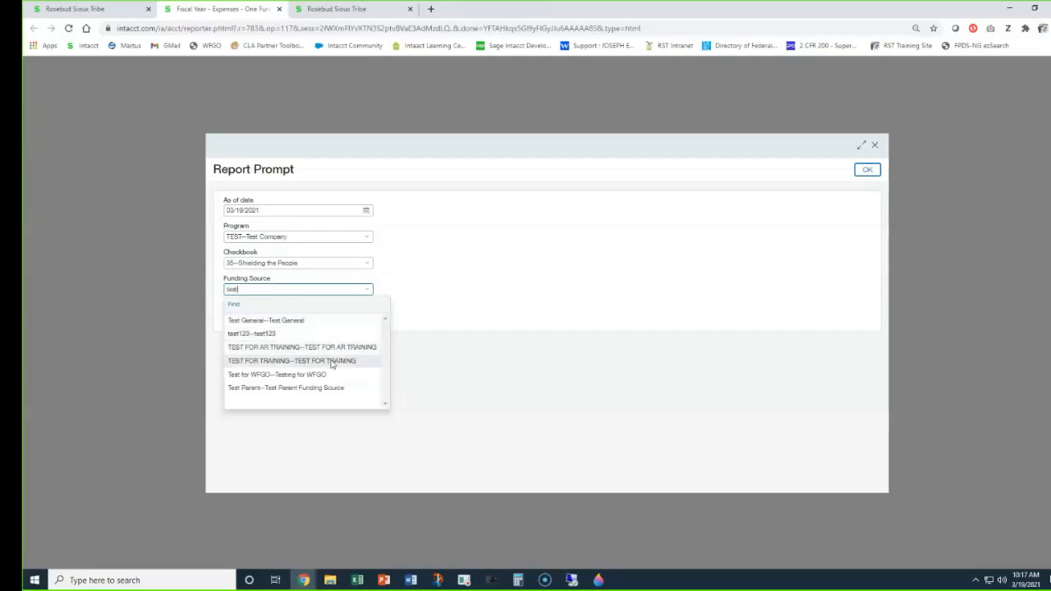
{"action": "left_click", "coordinate": [290, 362]}
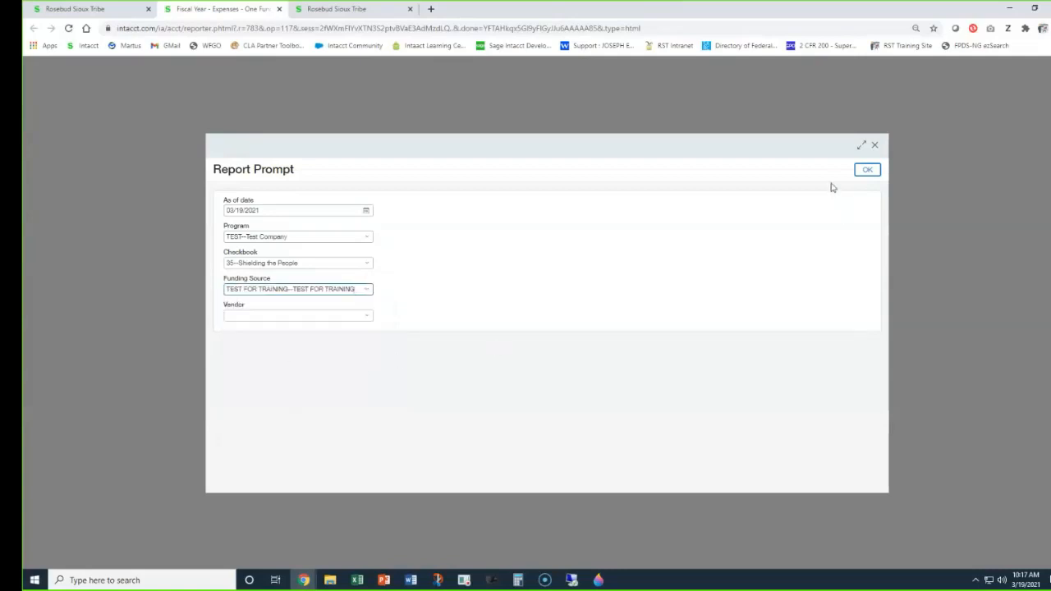
{"action": "left_click", "coordinate": [866, 170]}
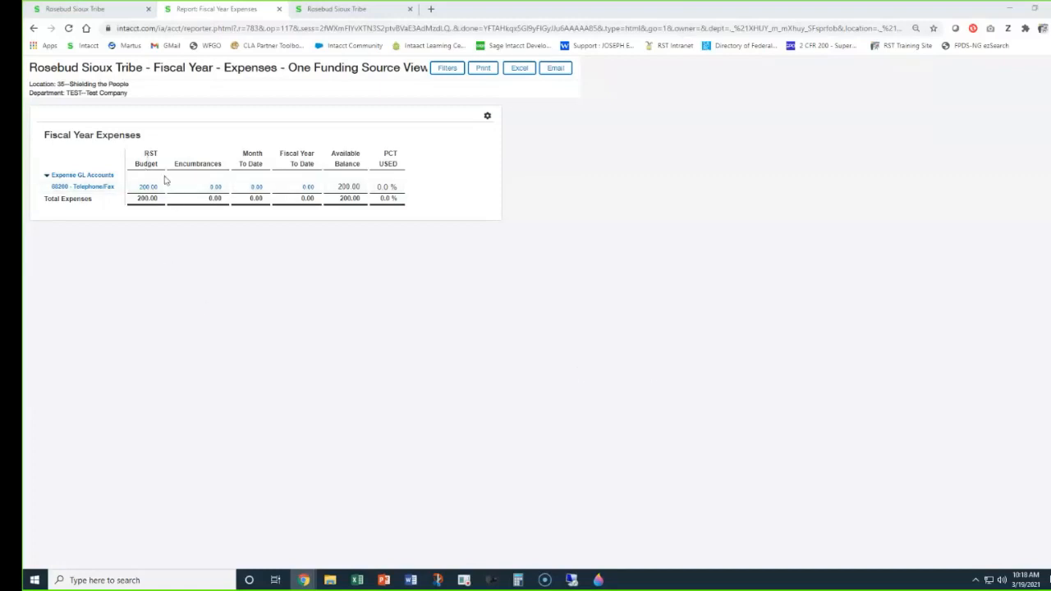
Try the different row densities on the Fiscal Year Expenses report and leave it at the widest row spacing.
{"action": "left_click", "coordinate": [189, 174]}
{"action": "left_click", "coordinate": [488, 120]}
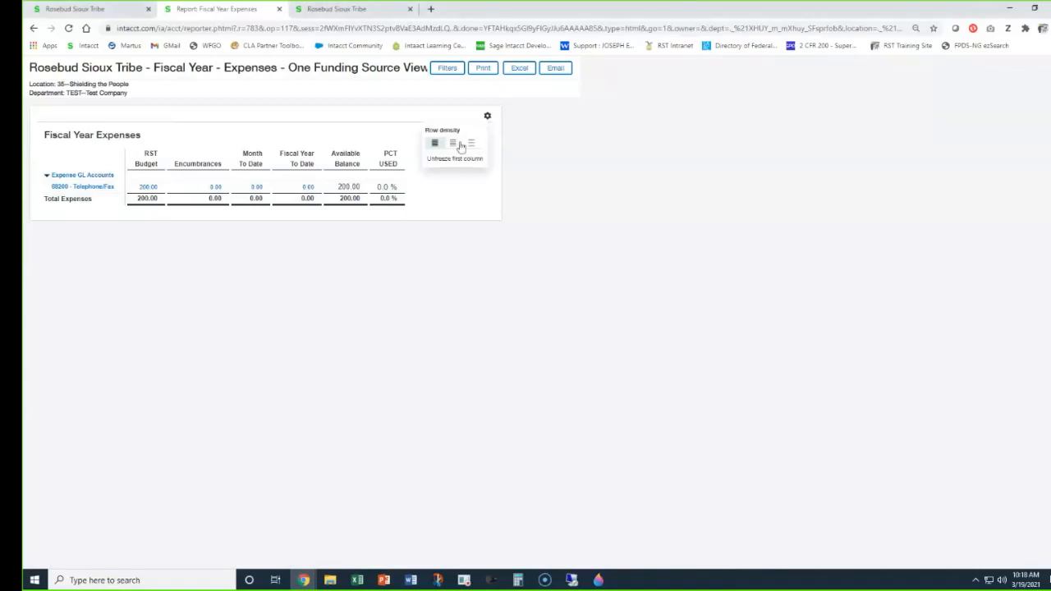
{"action": "left_click", "coordinate": [456, 146]}
{"action": "left_click", "coordinate": [487, 116]}
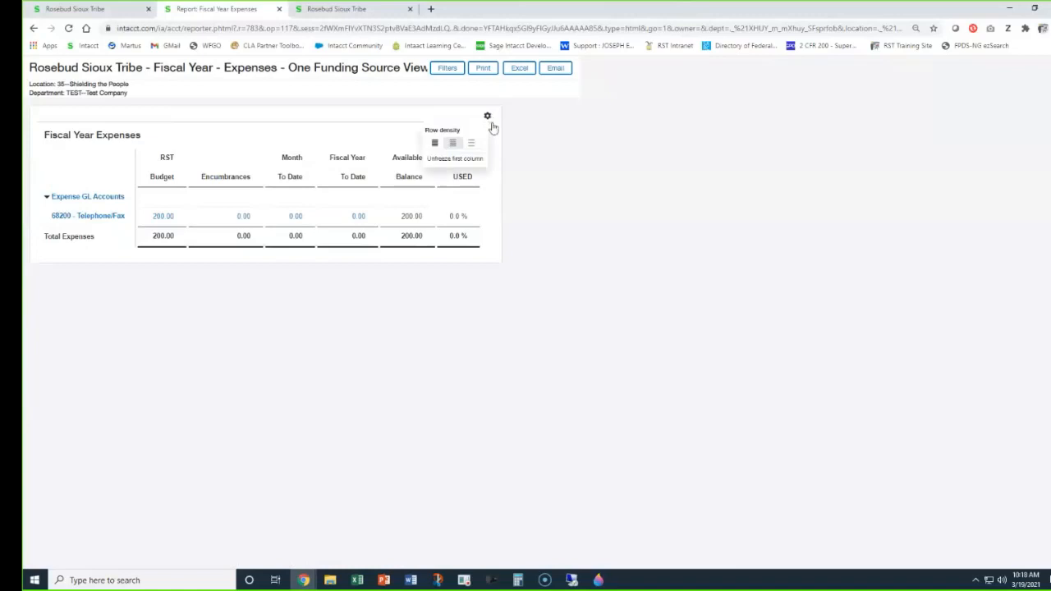
{"action": "left_click", "coordinate": [477, 146]}
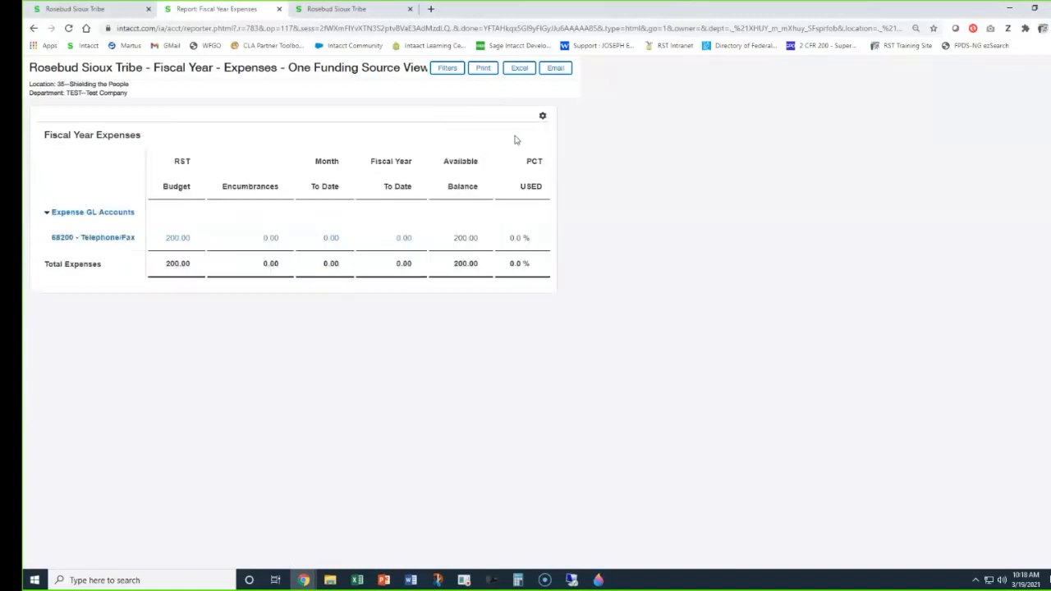
{"action": "left_click", "coordinate": [544, 117]}
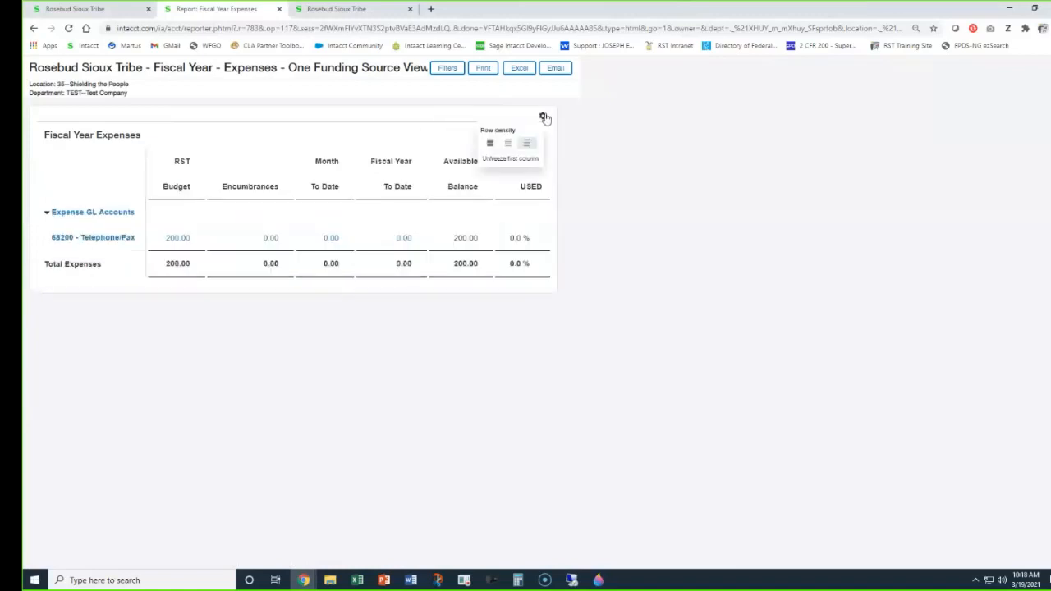
{"action": "left_click", "coordinate": [498, 147]}
{"action": "left_click", "coordinate": [487, 116]}
{"action": "left_click", "coordinate": [454, 146]}
{"action": "left_click", "coordinate": [487, 117]}
{"action": "left_click", "coordinate": [471, 145]}
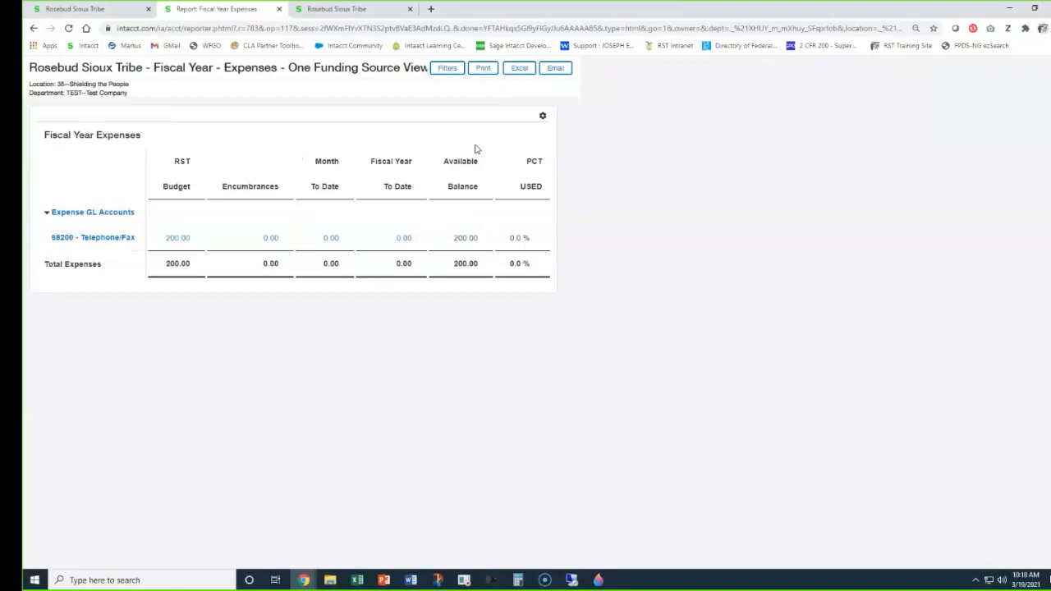
Unfreeze the first column of the Fiscal Year Expenses report and freeze it again.
{"action": "left_click", "coordinate": [544, 118]}
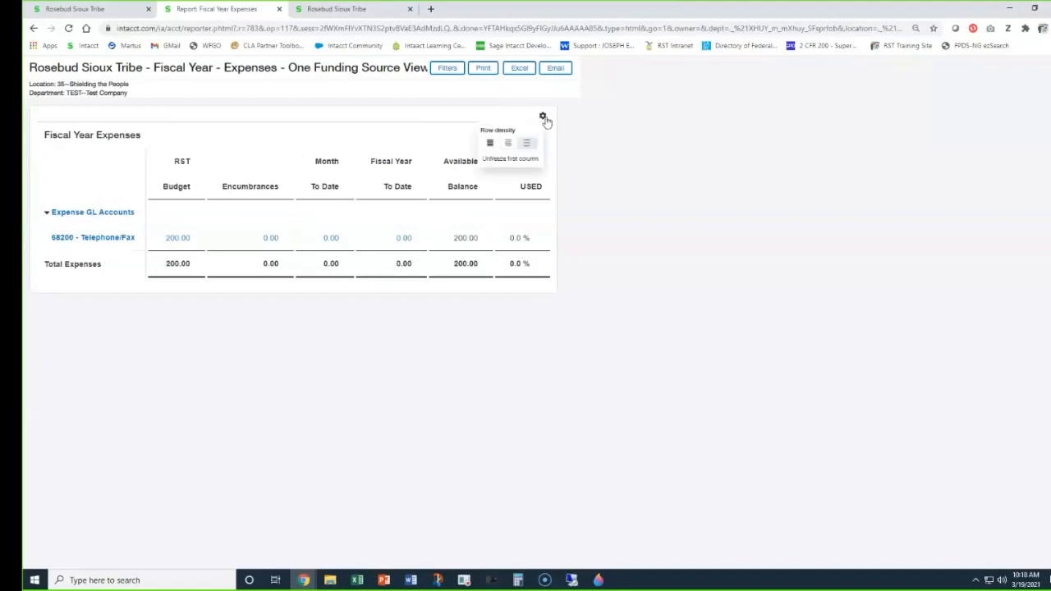
{"action": "left_click", "coordinate": [509, 161]}
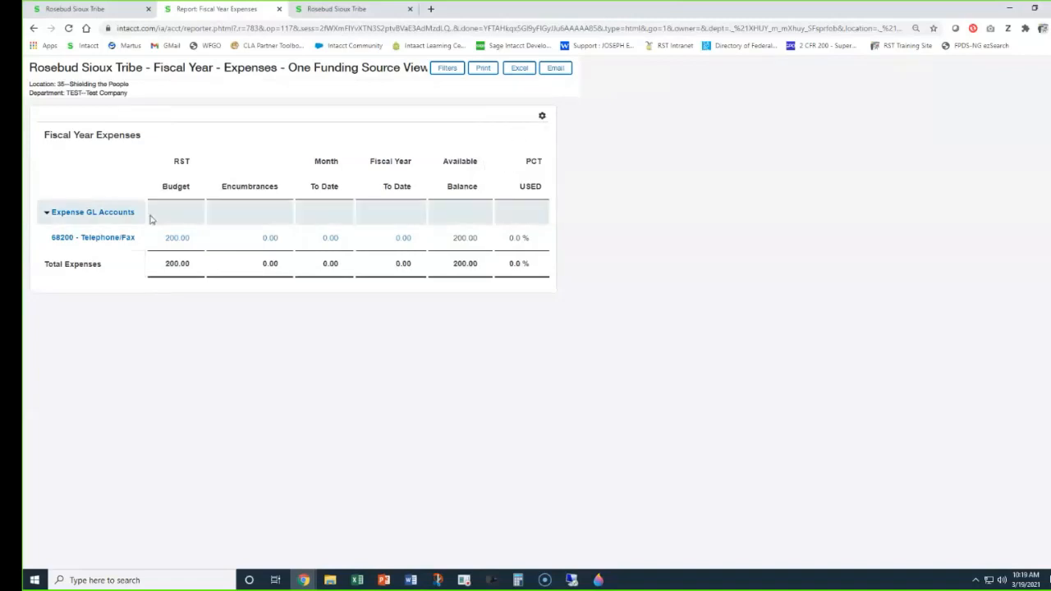
{"action": "left_click", "coordinate": [542, 116]}
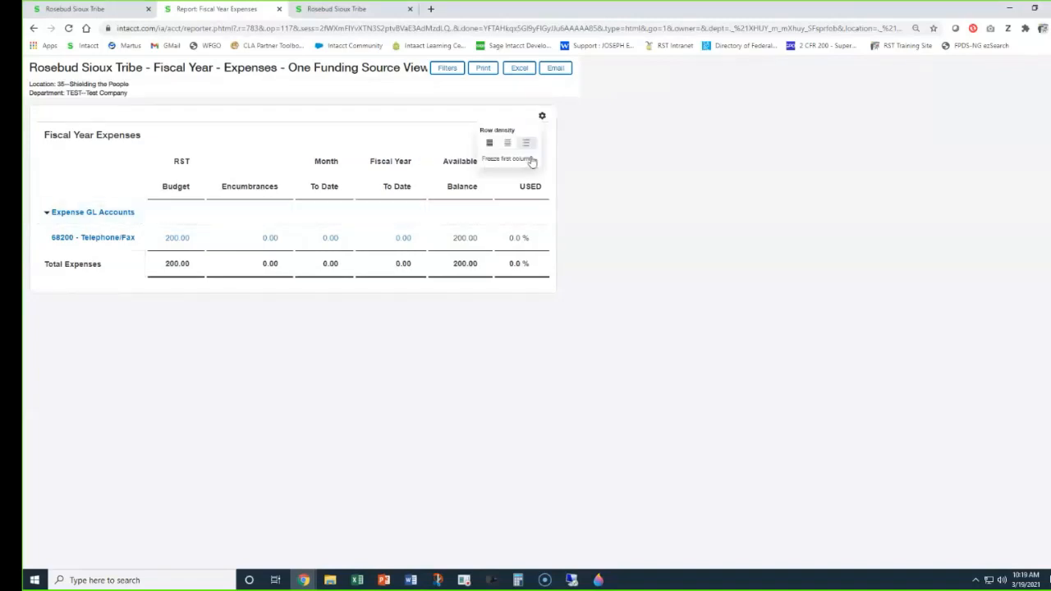
{"action": "left_click", "coordinate": [522, 161]}
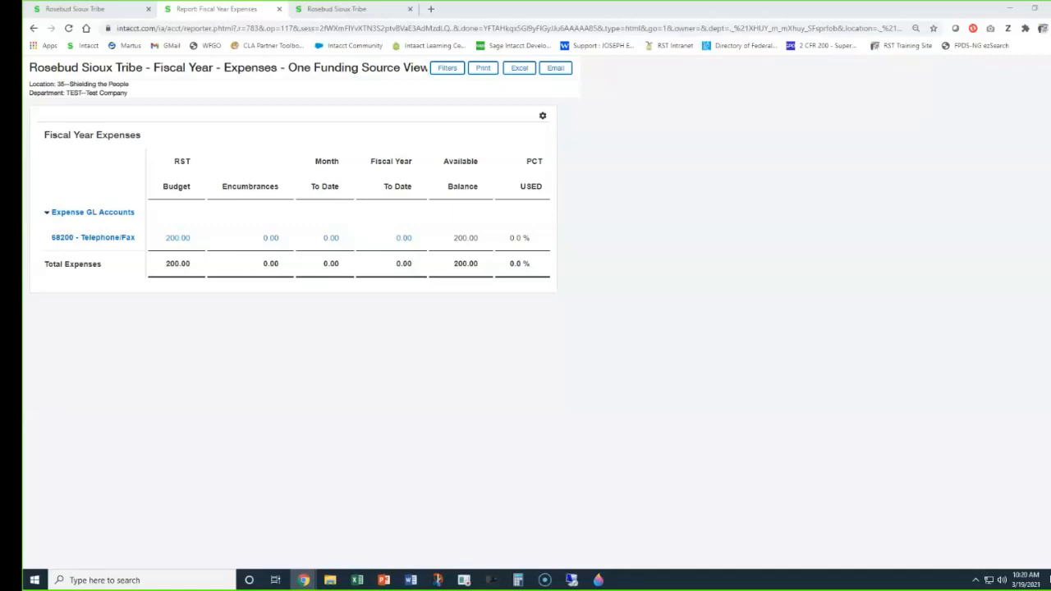
Close the fiscal year report, search for "monthly", and open "Monthly Report - Revenue and Expenses - One Funding Source View".
{"action": "left_click", "coordinate": [278, 9]}
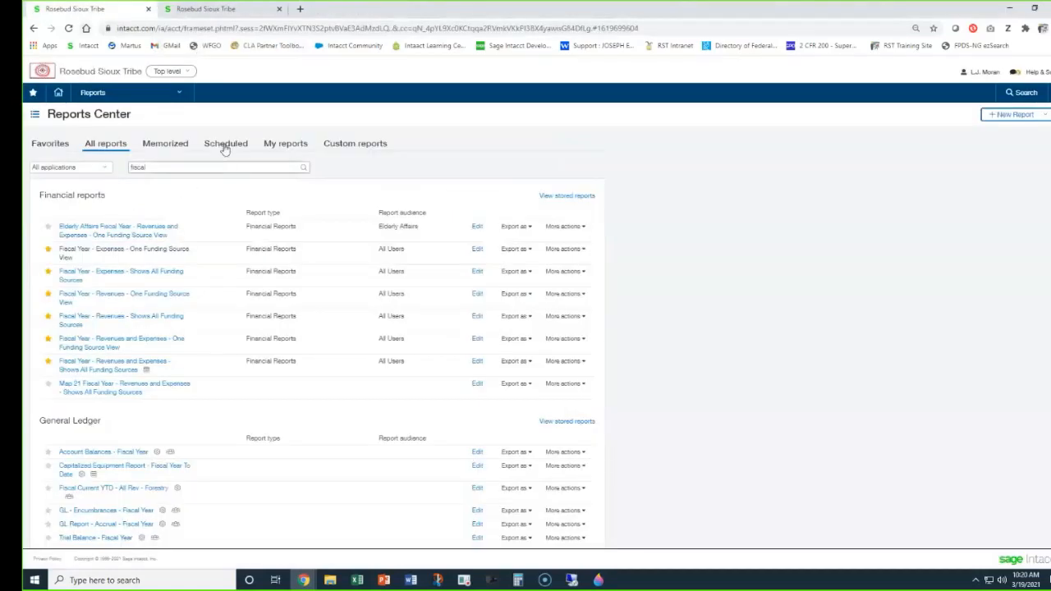
{"action": "left_click_drag", "start_coordinate": [151, 167], "coordinate": [94, 169]}
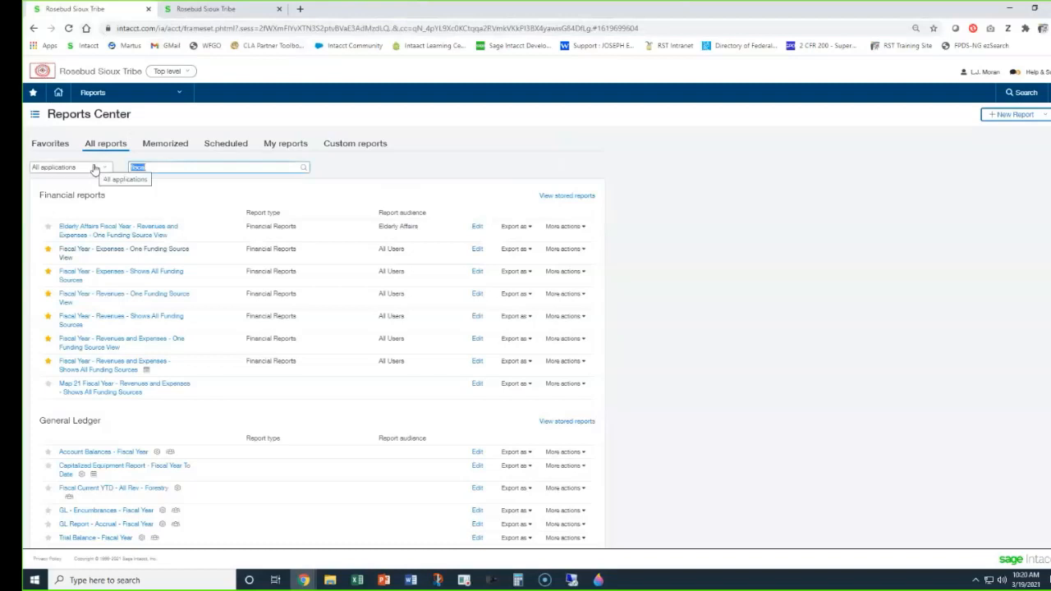
{"action": "type", "text": "monthly"}
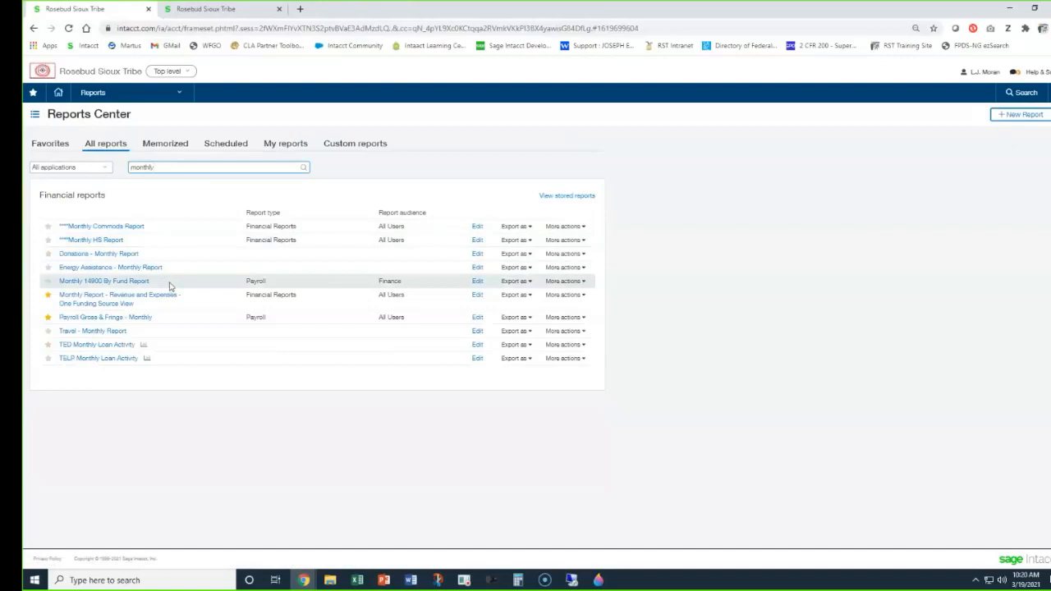
{"action": "left_click", "coordinate": [86, 299]}
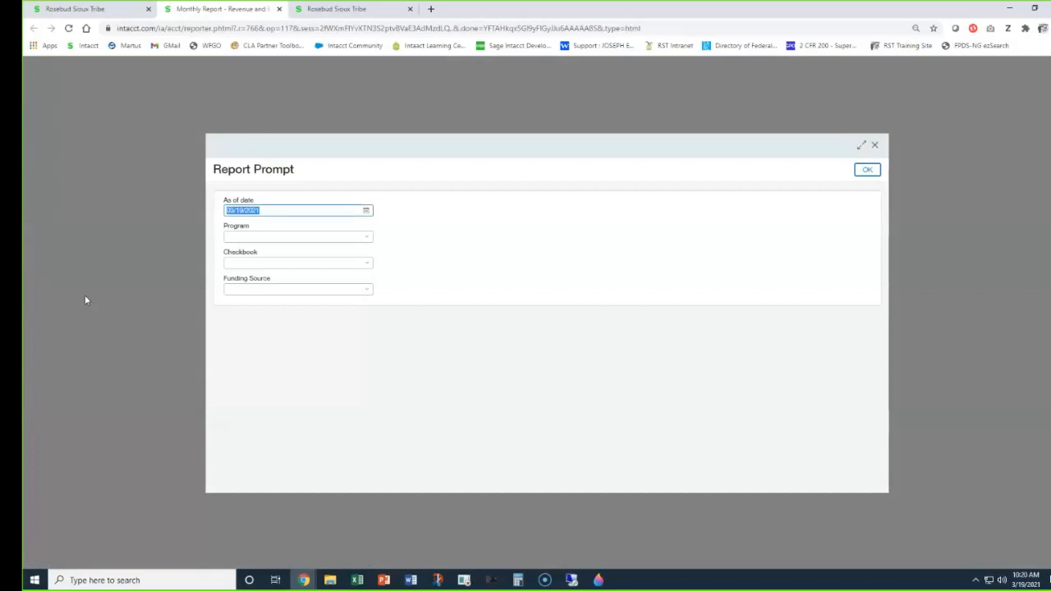
Set the monthly report's program to 196--Council and the checkbook to 3--General Account.
{"action": "left_click", "coordinate": [259, 237]}
{"action": "type", "text": "coun"}
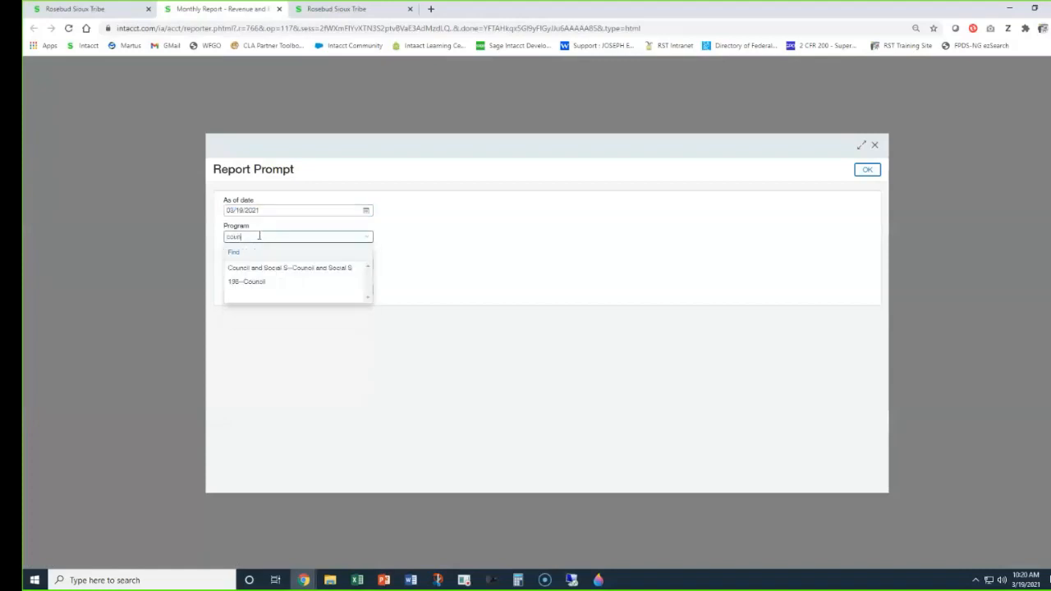
{"action": "left_click", "coordinate": [262, 282]}
{"action": "left_click", "coordinate": [244, 262]}
{"action": "type", "text": "3-"}
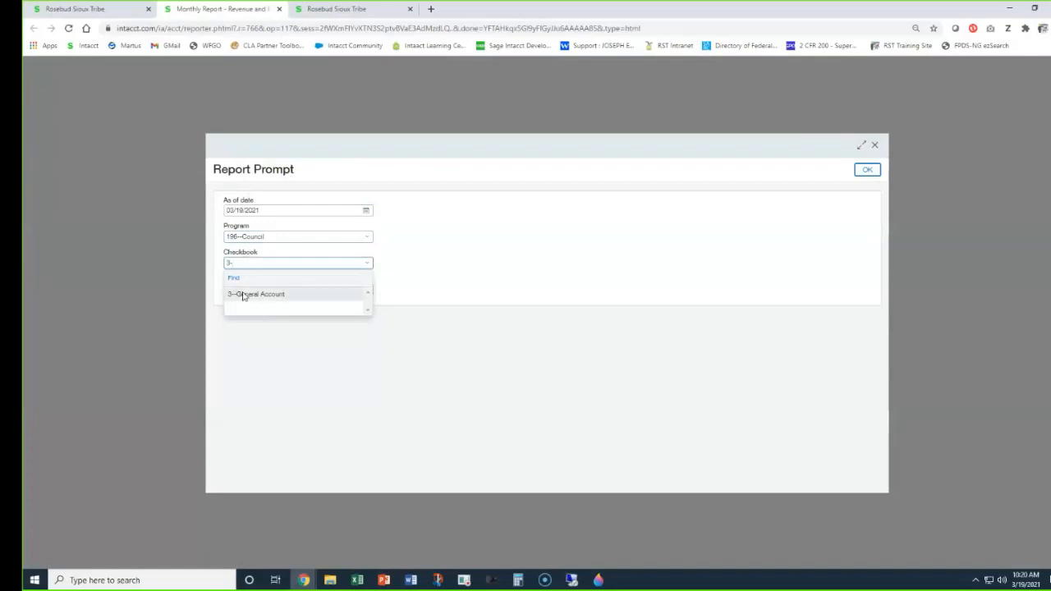
{"action": "left_click", "coordinate": [241, 295]}
Set the funding source to 50.010 Council--Council and run the monthly revenue and expenses report.
{"action": "left_click", "coordinate": [239, 289]}
{"action": "type", "text": "6--Counc"}
{"action": "left_click", "coordinate": [257, 334]}
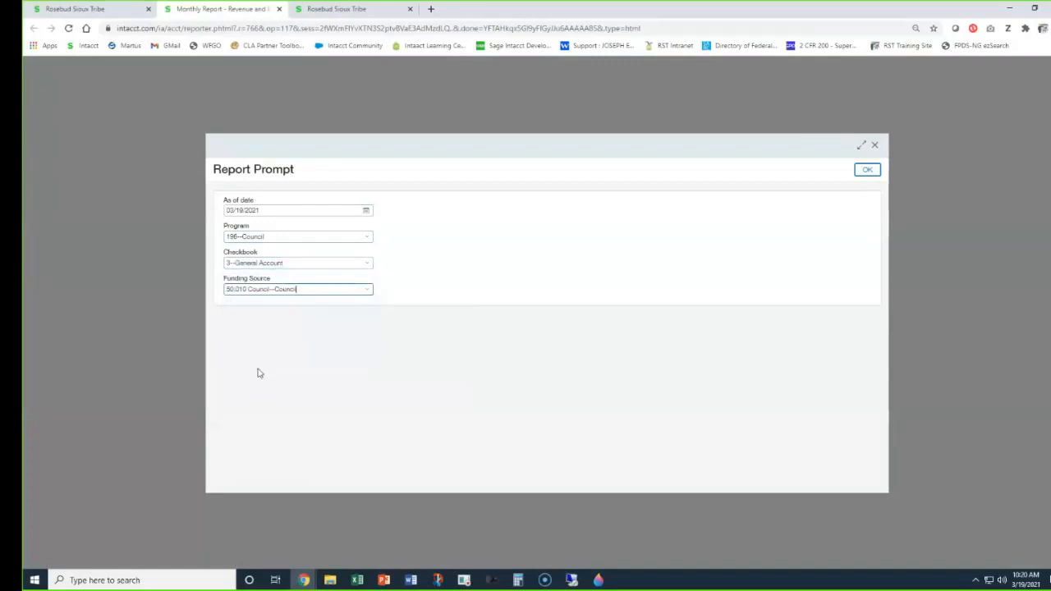
{"action": "left_click", "coordinate": [868, 170]}
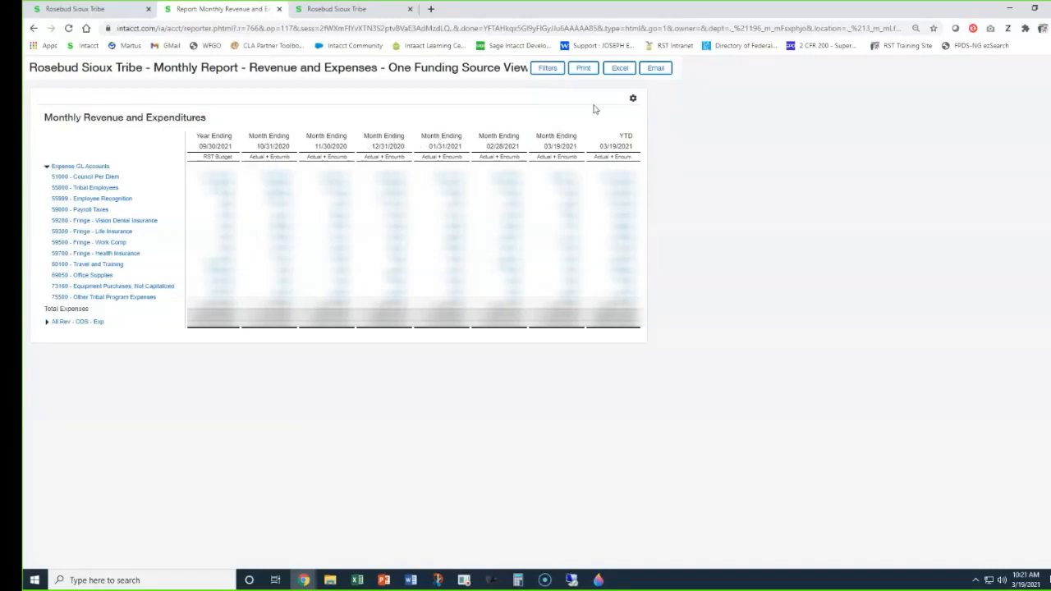
Set the monthly report to the widest row spacing and highlight the "Actual + Encumb" heading for the month ending 10/31/2020.
{"action": "left_click", "coordinate": [633, 98]}
{"action": "left_click", "coordinate": [617, 128]}
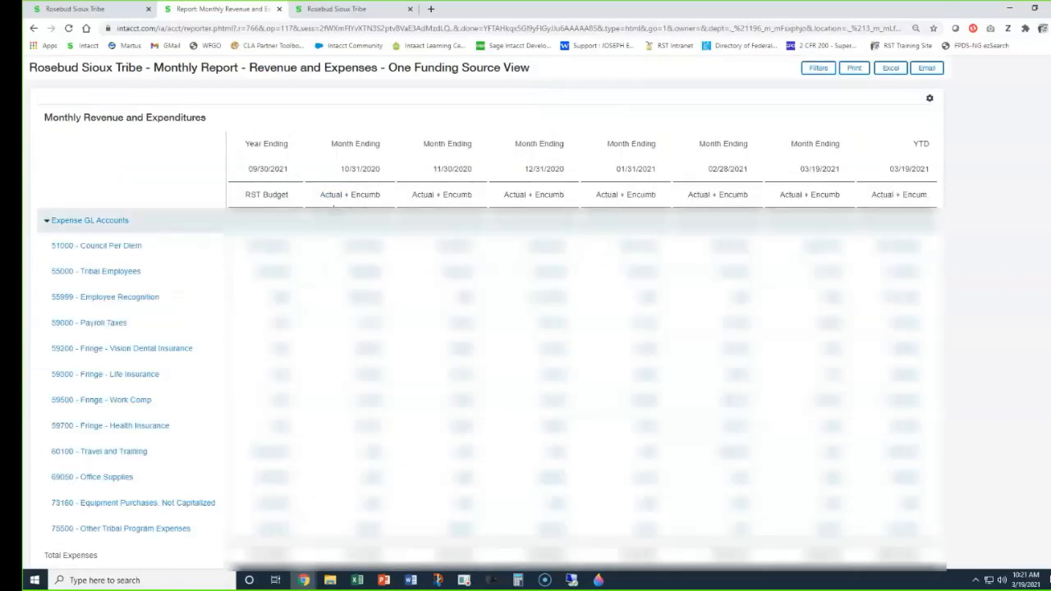
{"action": "left_click_drag", "start_coordinate": [334, 191], "coordinate": [375, 192]}
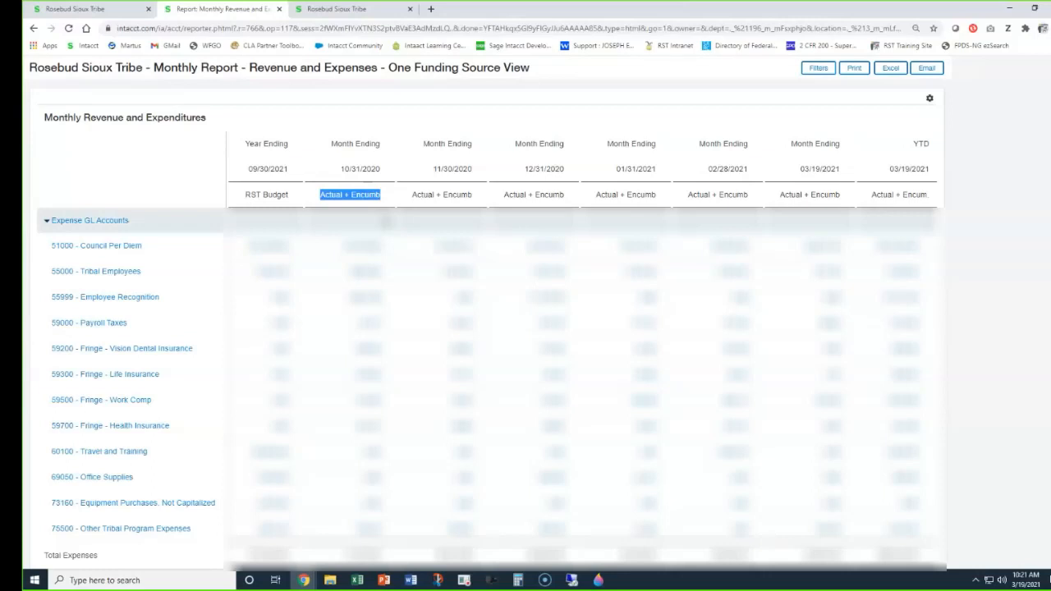
Clear the heading highlight and set the monthly report's row density to compact display.
{"action": "left_click", "coordinate": [386, 221]}
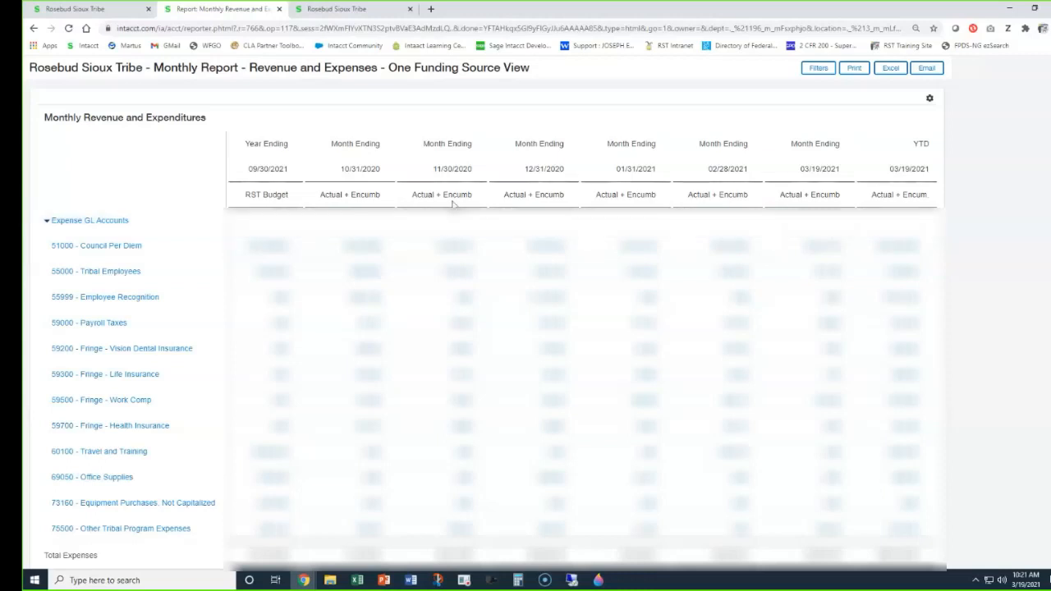
{"action": "left_click", "coordinate": [930, 98]}
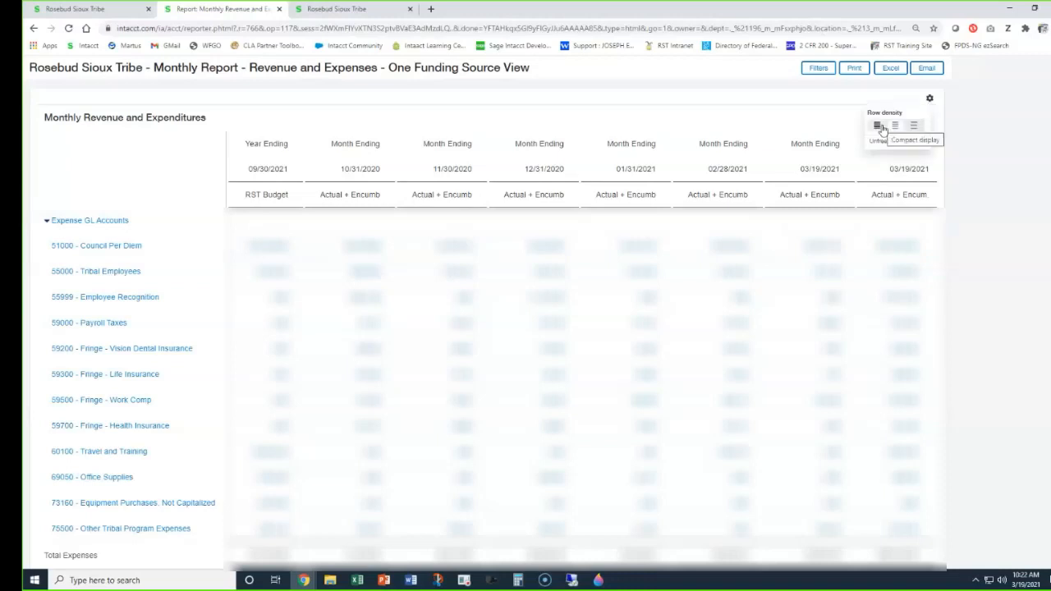
{"action": "left_click", "coordinate": [884, 128]}
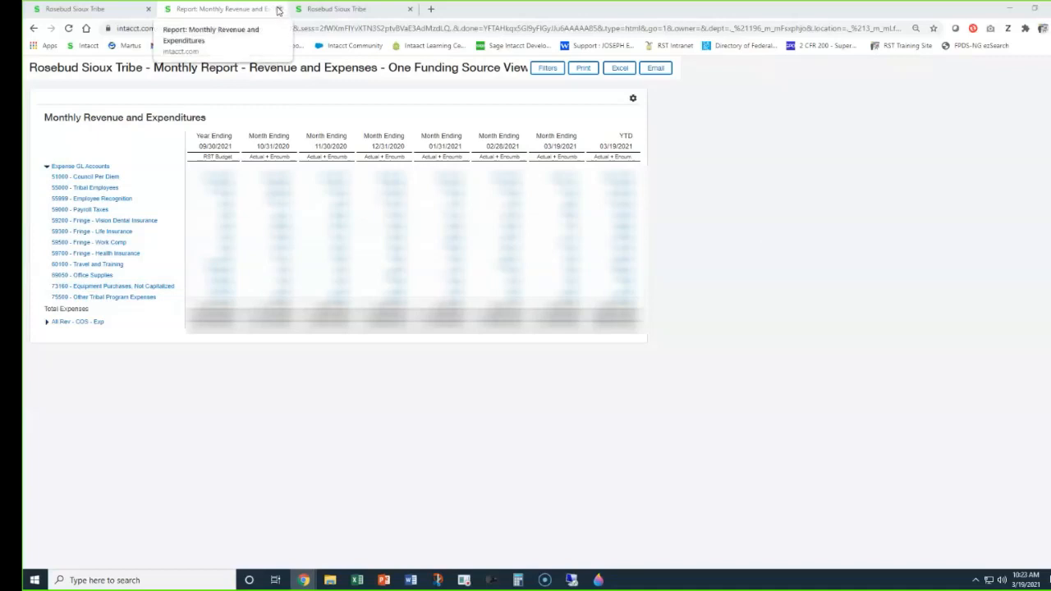
Close the monthly report, search all reports for "intacct", and export Intacct Budget Comparisons as PDF.
{"action": "left_click", "coordinate": [278, 9]}
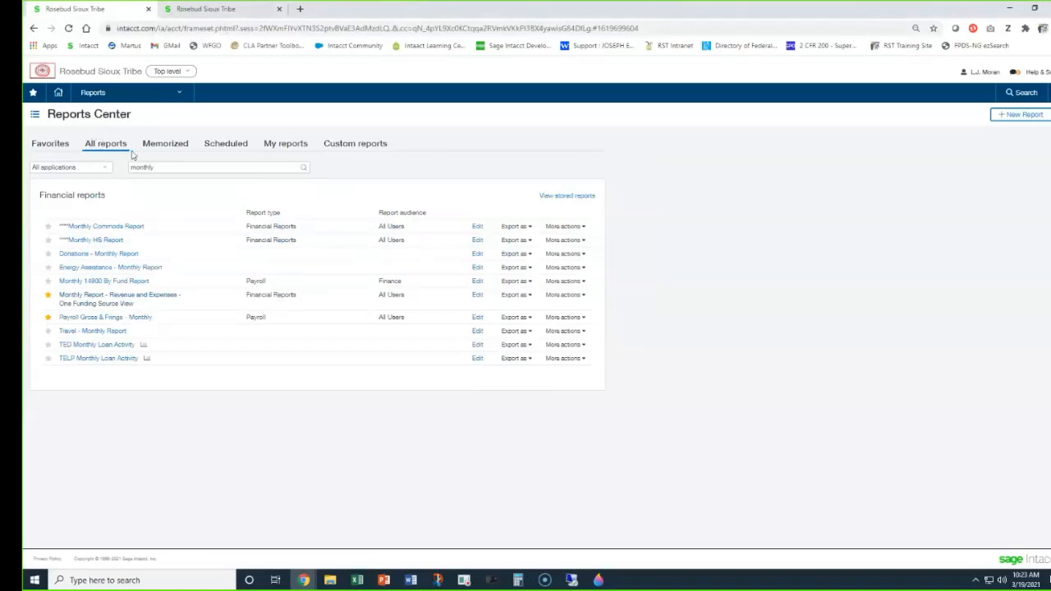
{"action": "left_click_drag", "start_coordinate": [156, 167], "coordinate": [122, 169]}
{"action": "type", "text": "intacct"}
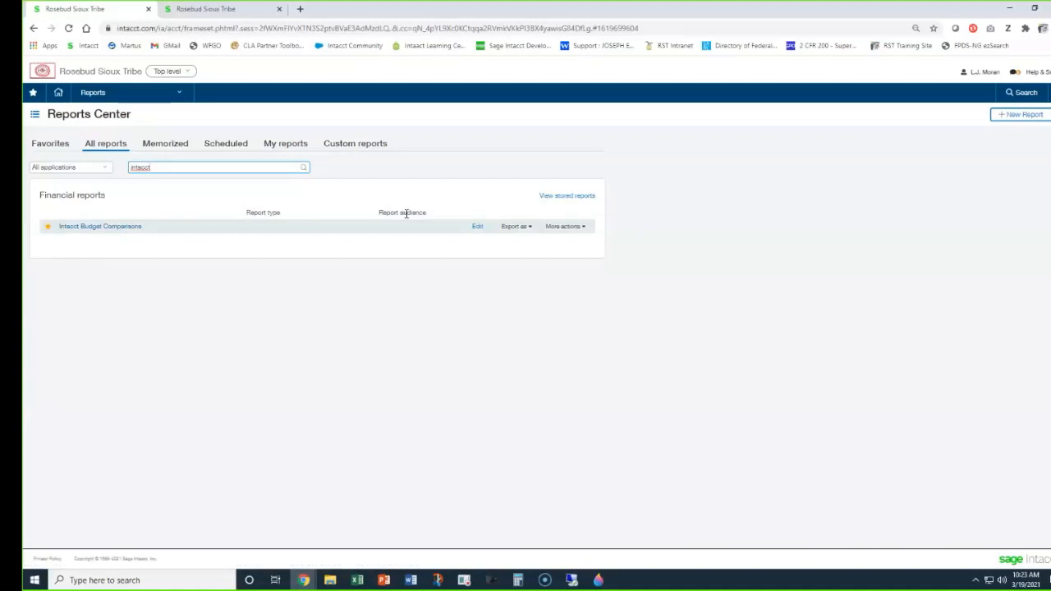
{"action": "left_click", "coordinate": [519, 230]}
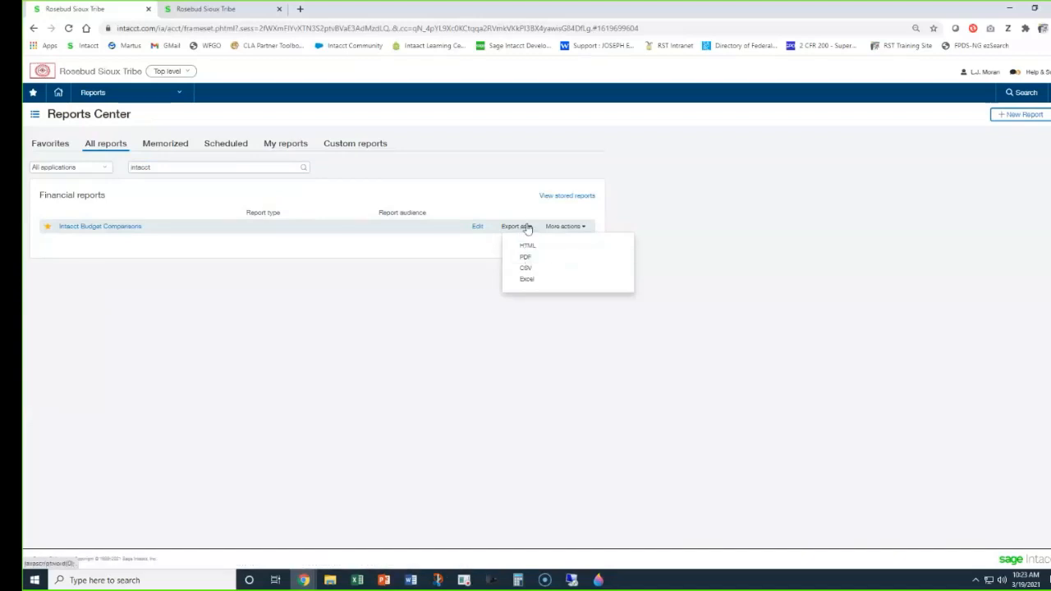
{"action": "left_click", "coordinate": [527, 261]}
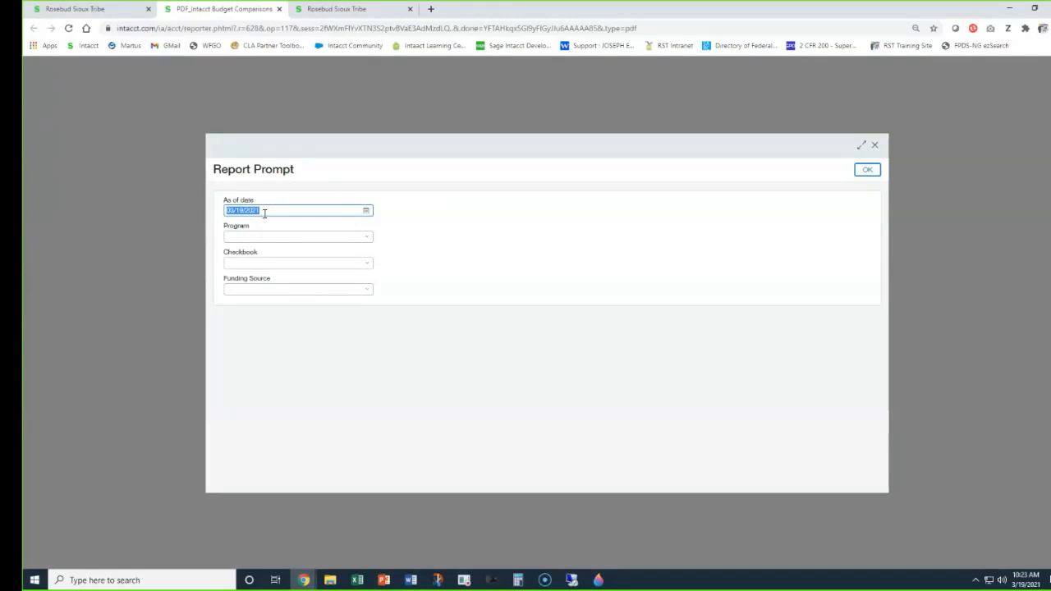
Set the PDF budget comparison's program to 196--Council and the checkbook to 3--General Account.
{"action": "left_click", "coordinate": [234, 235]}
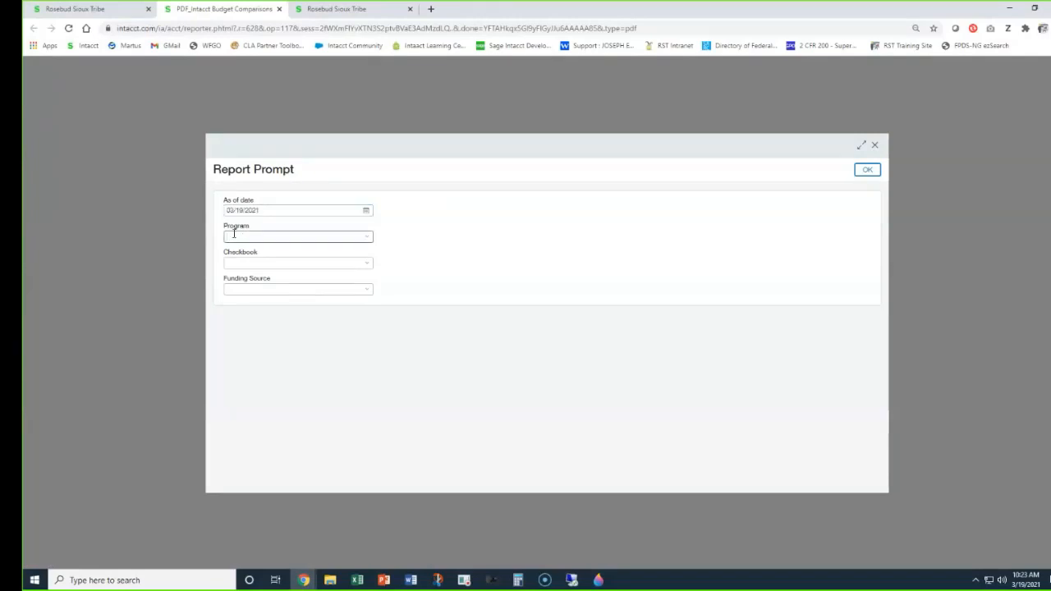
{"action": "type", "text": "counc"}
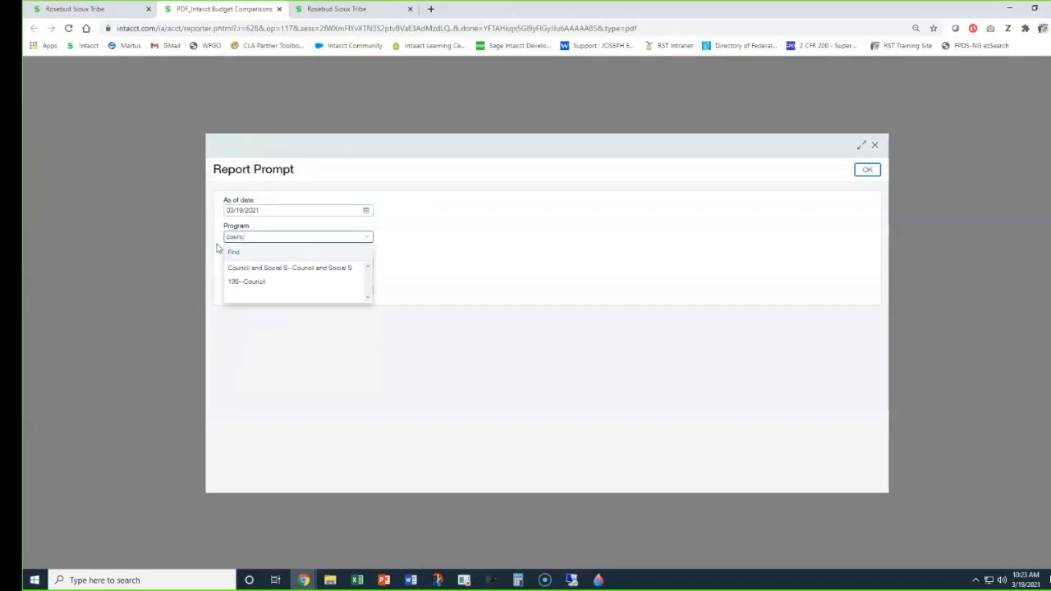
{"action": "left_click", "coordinate": [244, 282]}
{"action": "left_click", "coordinate": [233, 263]}
{"action": "type", "text": "3-"}
{"action": "left_click", "coordinate": [263, 293]}
Set the funding source to 50.010 Council--Council and generate the budget comparison PDF.
{"action": "left_click", "coordinate": [263, 290]}
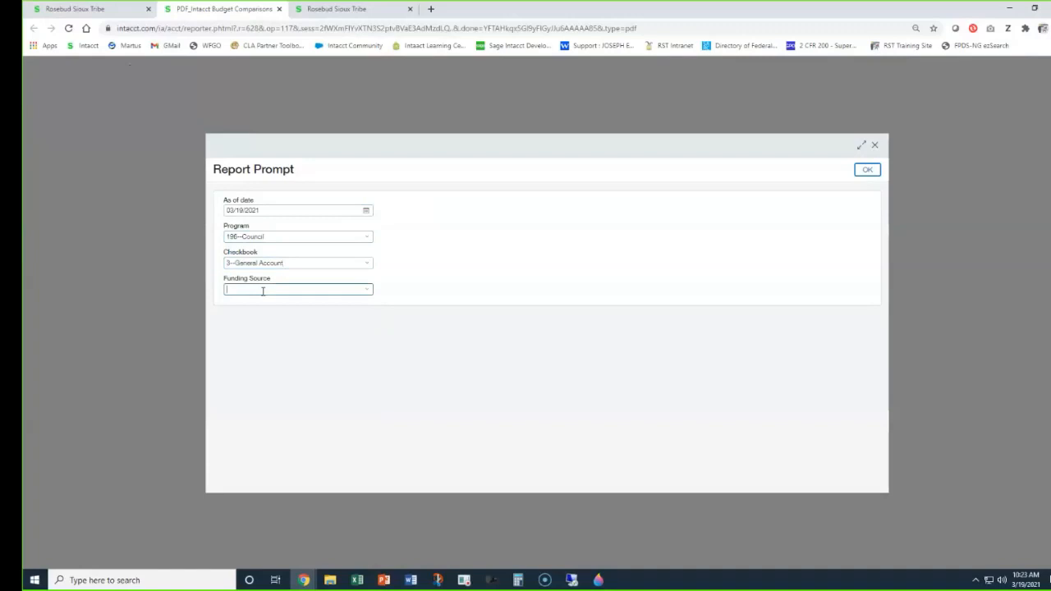
{"action": "type", "text": "coun"}
{"action": "left_click", "coordinate": [321, 336]}
{"action": "left_click", "coordinate": [864, 171]}
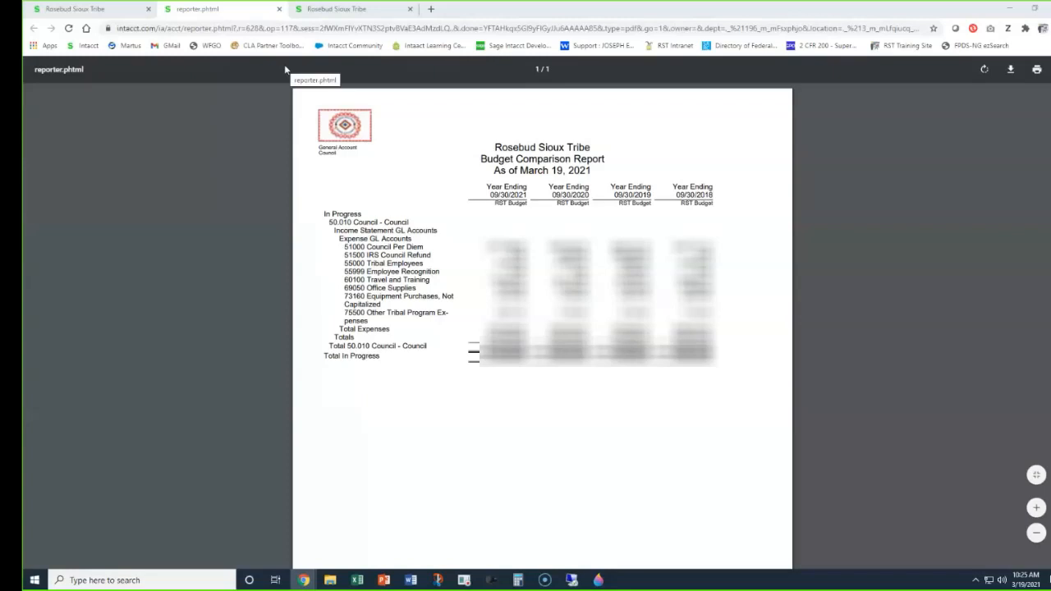
Close the PDF, return to the Reports Center, and export Intacct Budget Comparisons as Excel.
{"action": "left_click", "coordinate": [280, 9]}
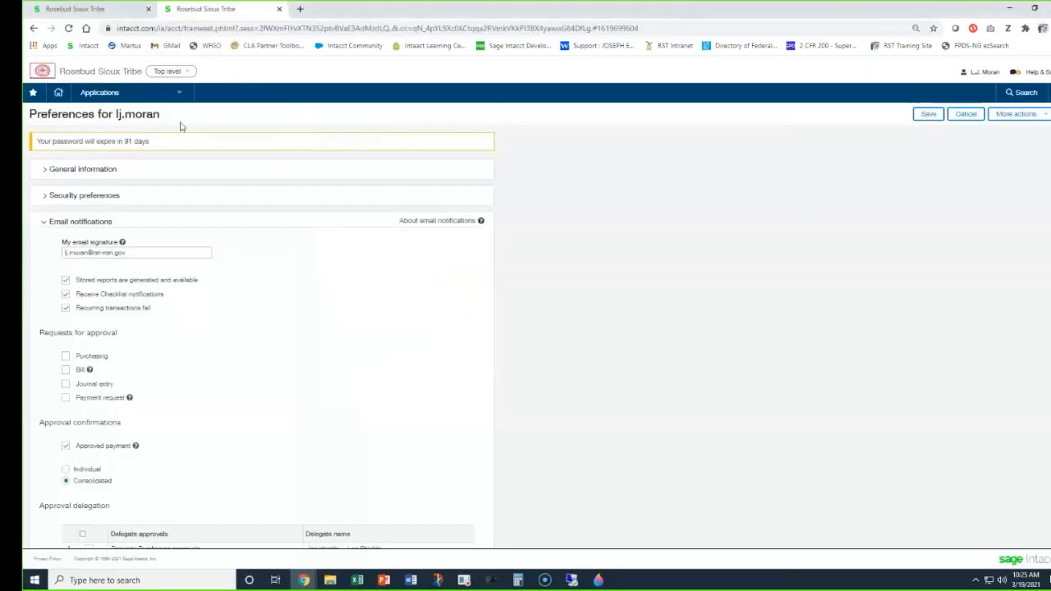
{"action": "left_click", "coordinate": [97, 11]}
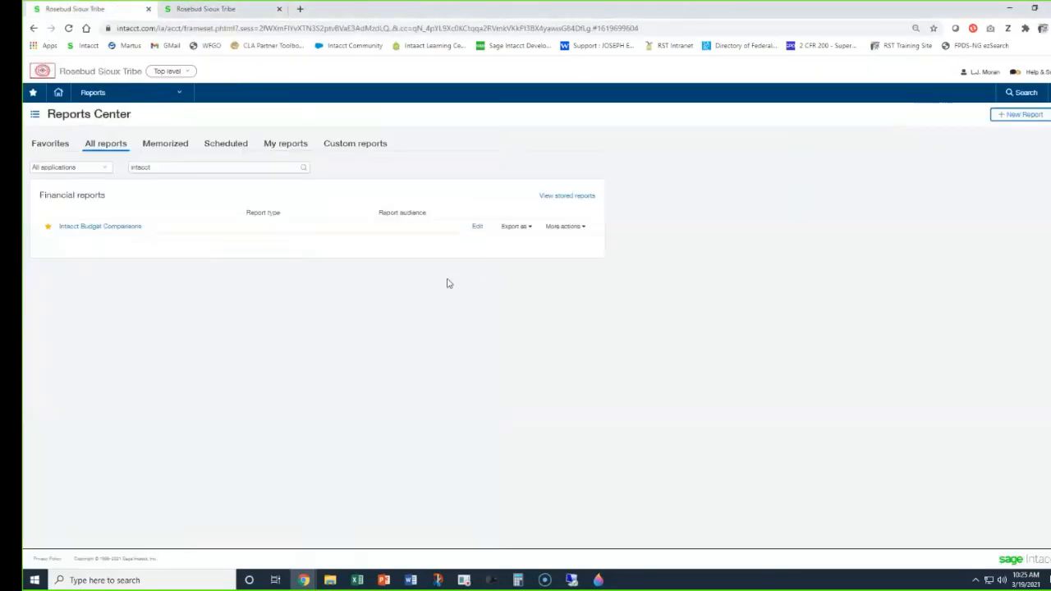
{"action": "left_click", "coordinate": [516, 228]}
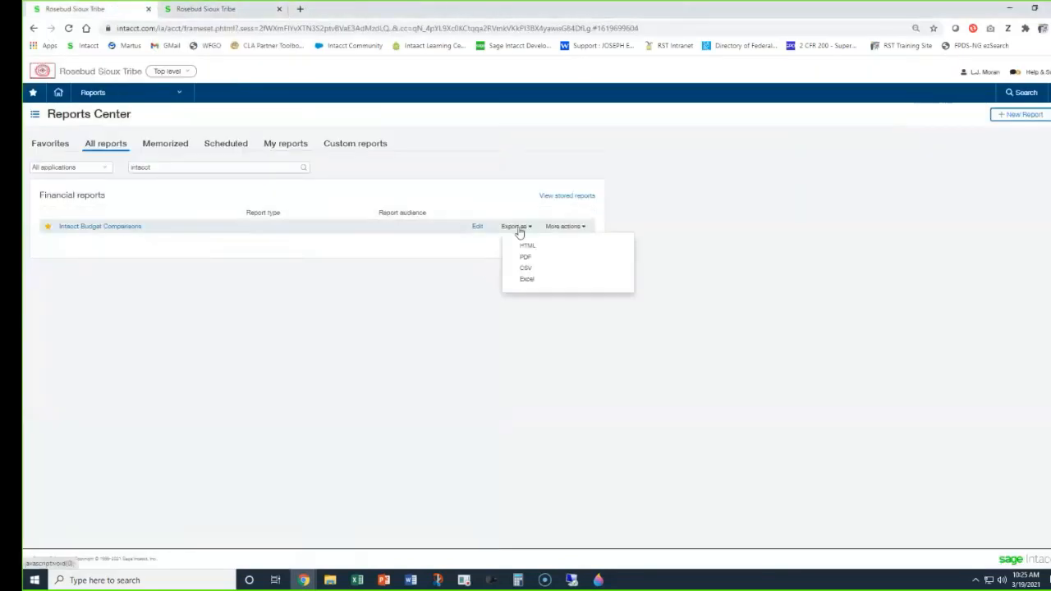
{"action": "left_click", "coordinate": [527, 281]}
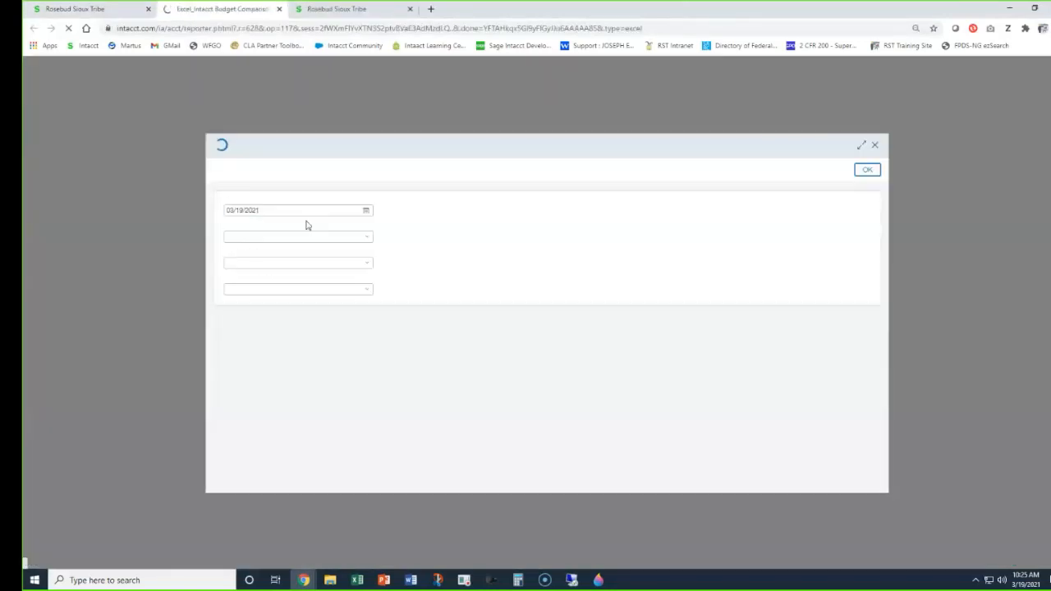
Set the Excel budget comparison's program to 196--Council and the checkbook to 3--General Account.
{"action": "left_click", "coordinate": [252, 238]}
{"action": "type", "text": "counc"}
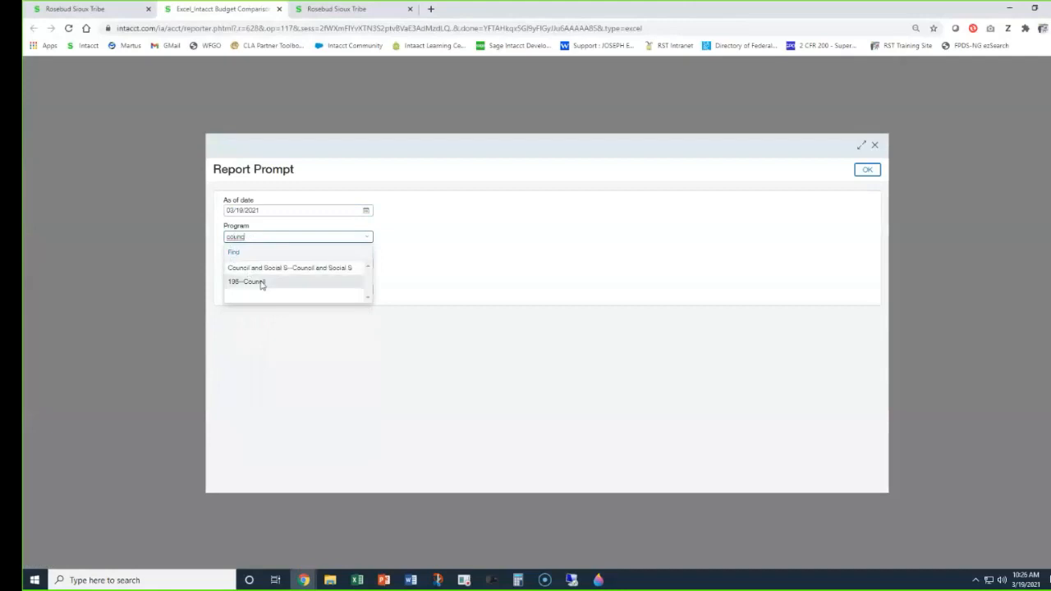
{"action": "left_click", "coordinate": [256, 282]}
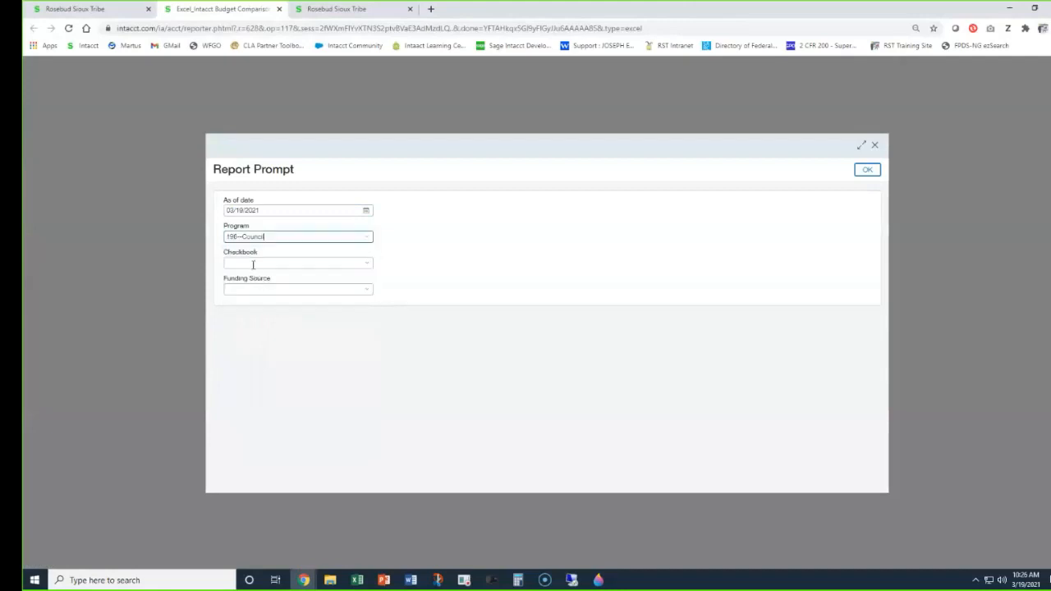
{"action": "left_click", "coordinate": [256, 261]}
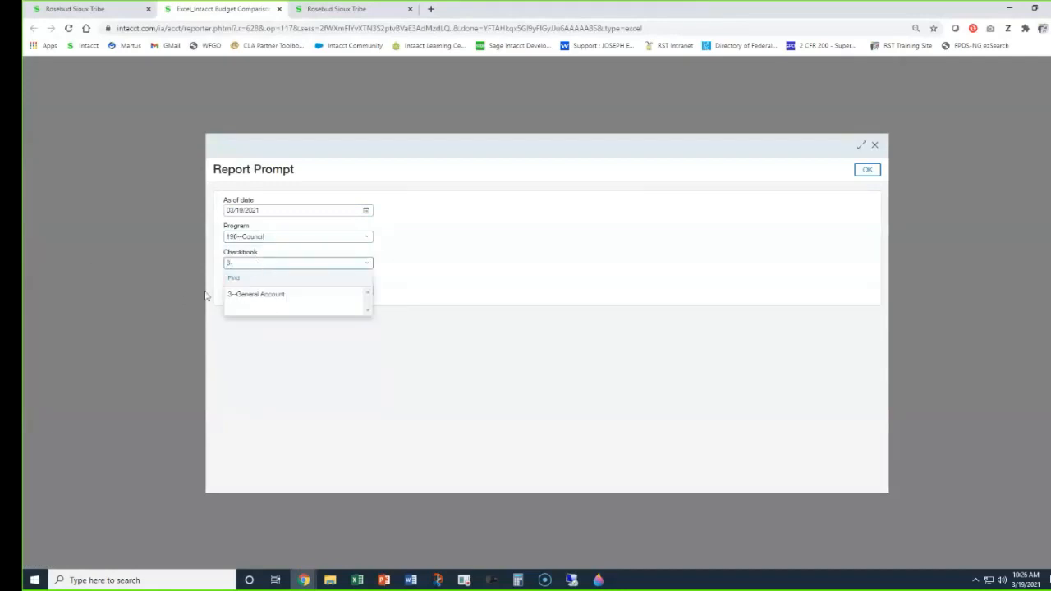
{"action": "left_click", "coordinate": [251, 294]}
Set the funding source to 50.010 Council--Council and run the Excel budget comparison.
{"action": "type", "text": "counc"}
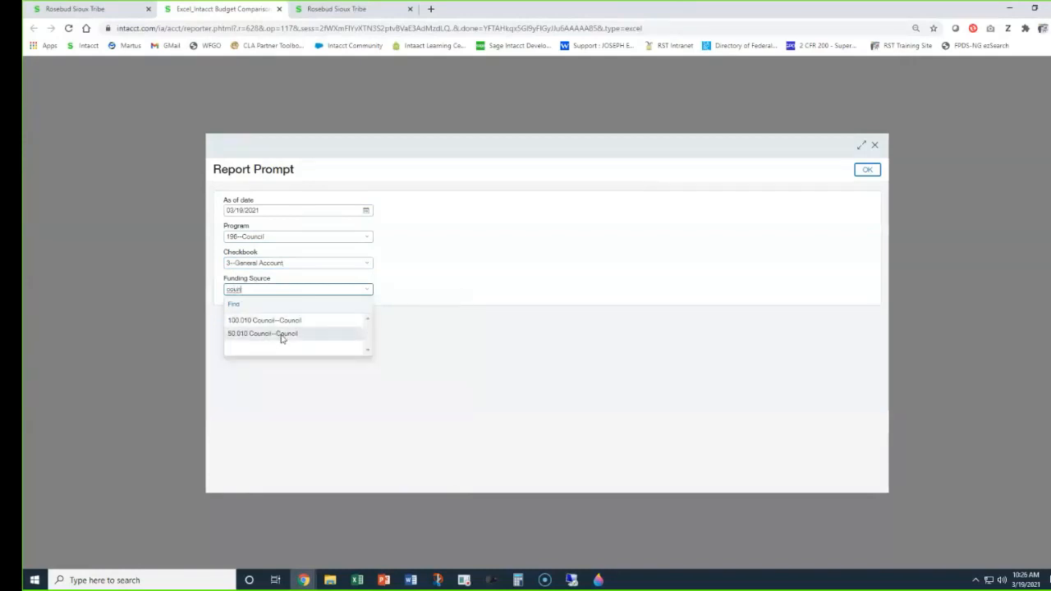
{"action": "left_click", "coordinate": [280, 334]}
{"action": "left_click", "coordinate": [867, 170]}
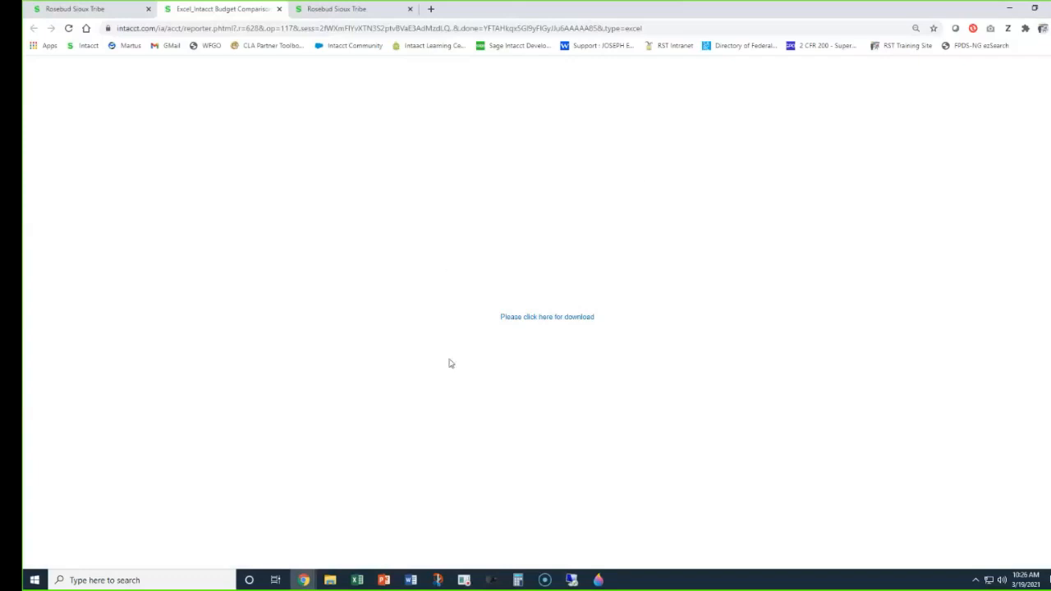
Download the budget comparison workbook, open it in Excel, and enable editing.
{"action": "left_click", "coordinate": [527, 319]}
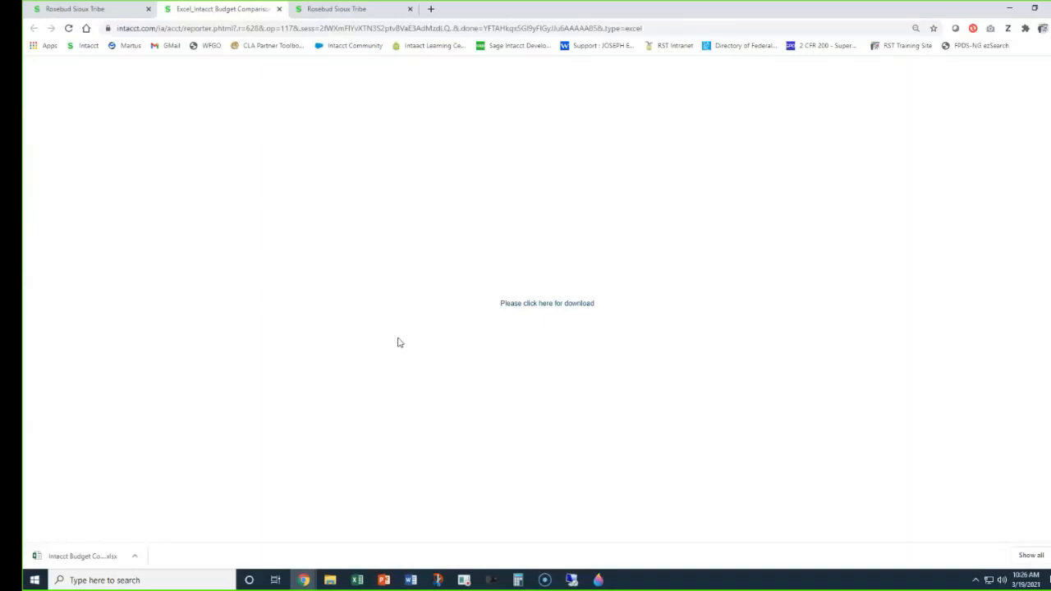
{"action": "left_click", "coordinate": [58, 557]}
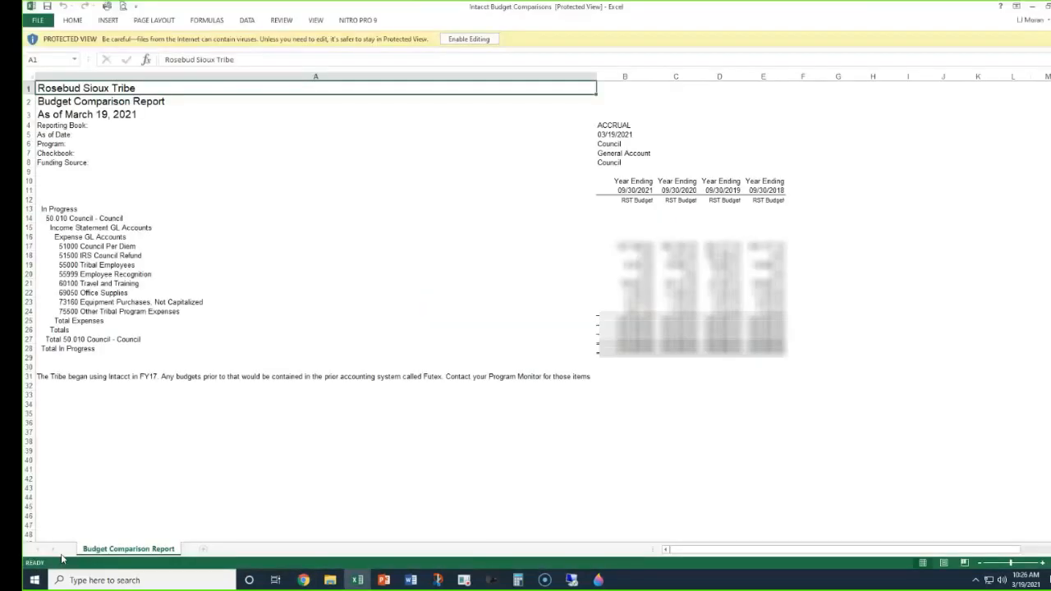
{"action": "left_click", "coordinate": [469, 38]}
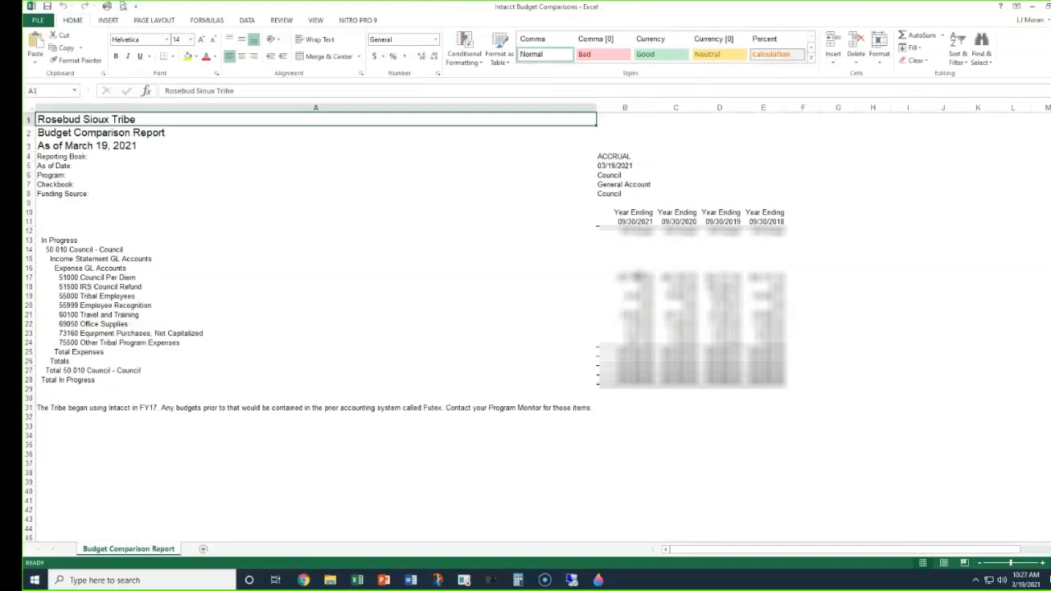
Highlight the highest Council Per Diem budget in B17:E17 in green with a Top 10 Items conditional format limited to 1 item.
{"action": "left_click_drag", "start_coordinate": [637, 276], "coordinate": [782, 281]}
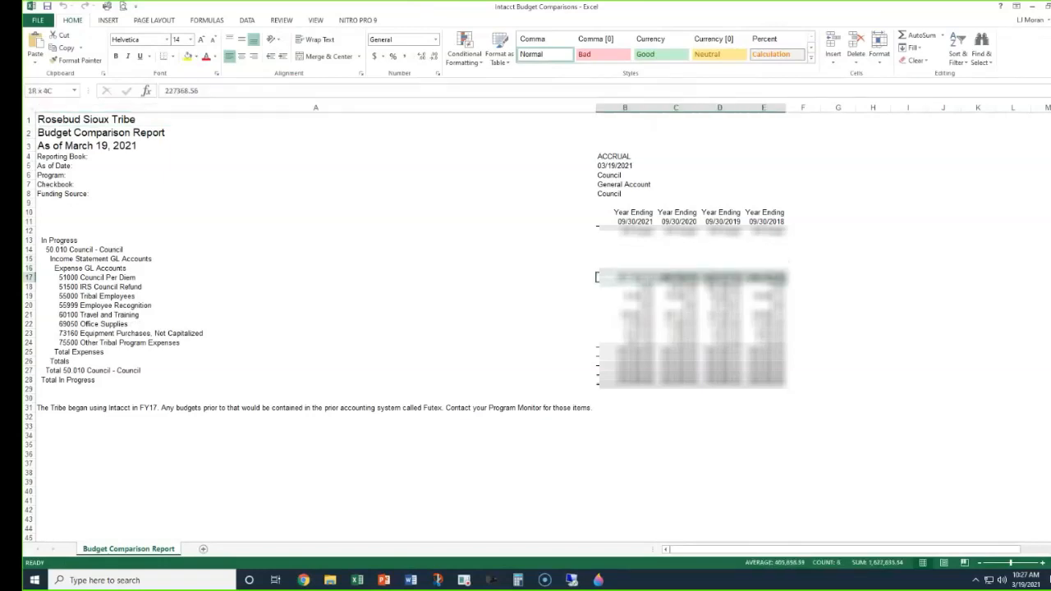
{"action": "left_click", "coordinate": [464, 49]}
{"action": "mouse_move", "coordinate": [485, 89]}
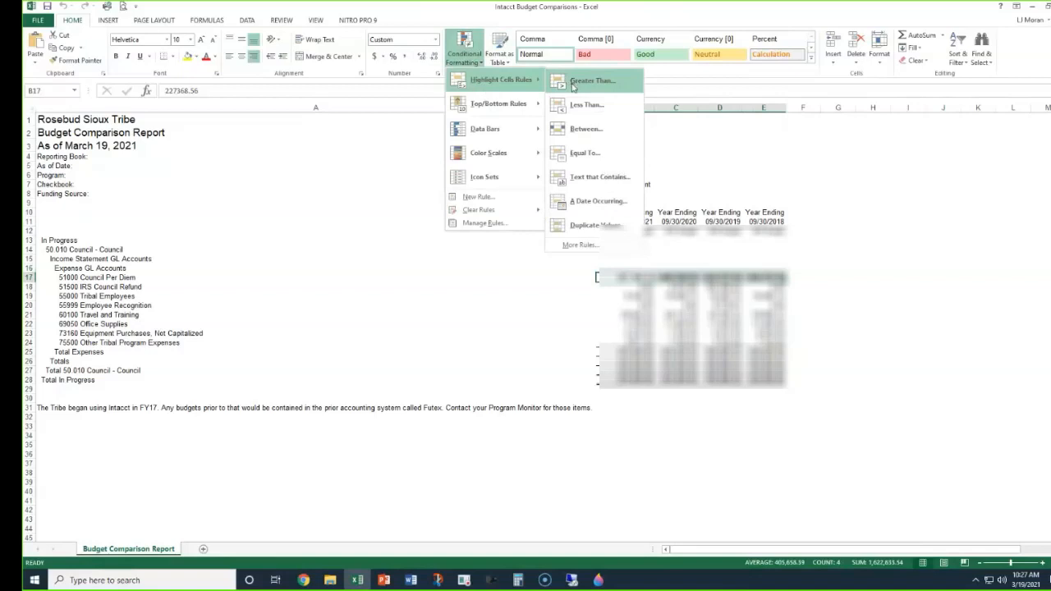
{"action": "mouse_move", "coordinate": [509, 104]}
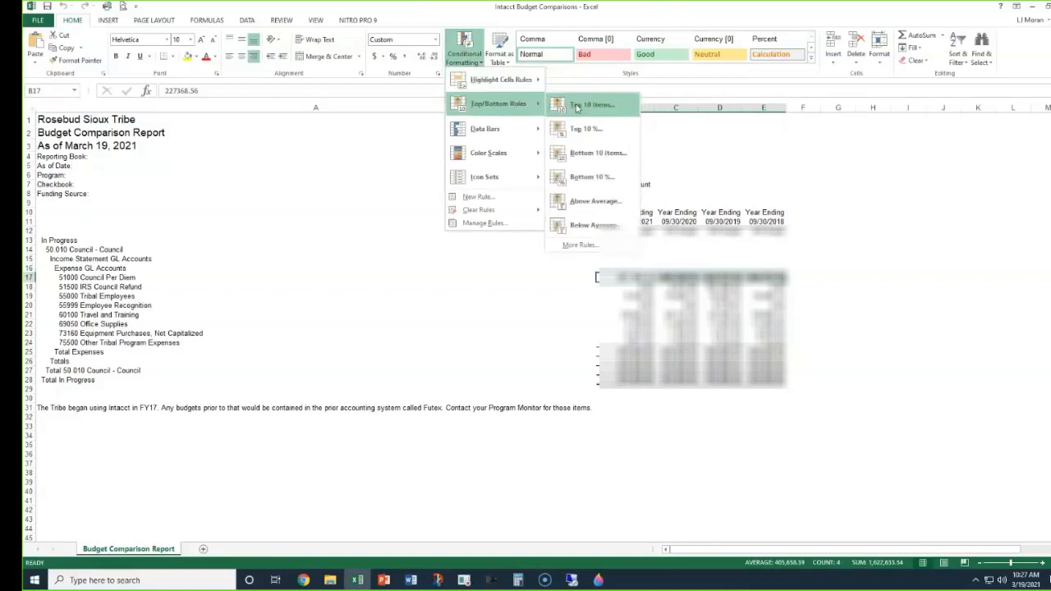
{"action": "left_click", "coordinate": [577, 106]}
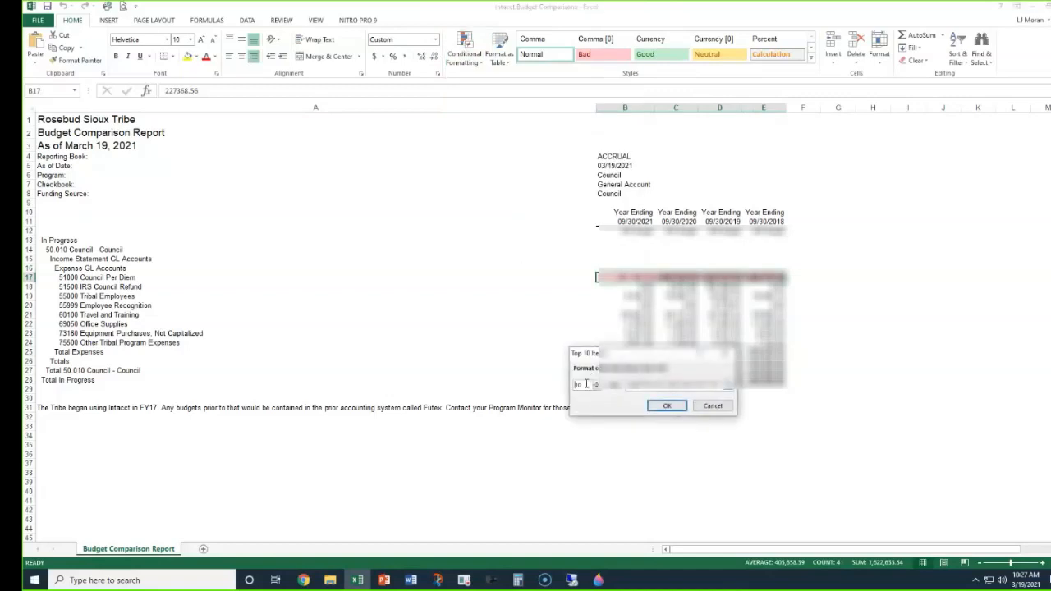
{"action": "type", "text": "1"}
{"action": "left_click", "coordinate": [728, 391]}
{"action": "left_click", "coordinate": [669, 410]}
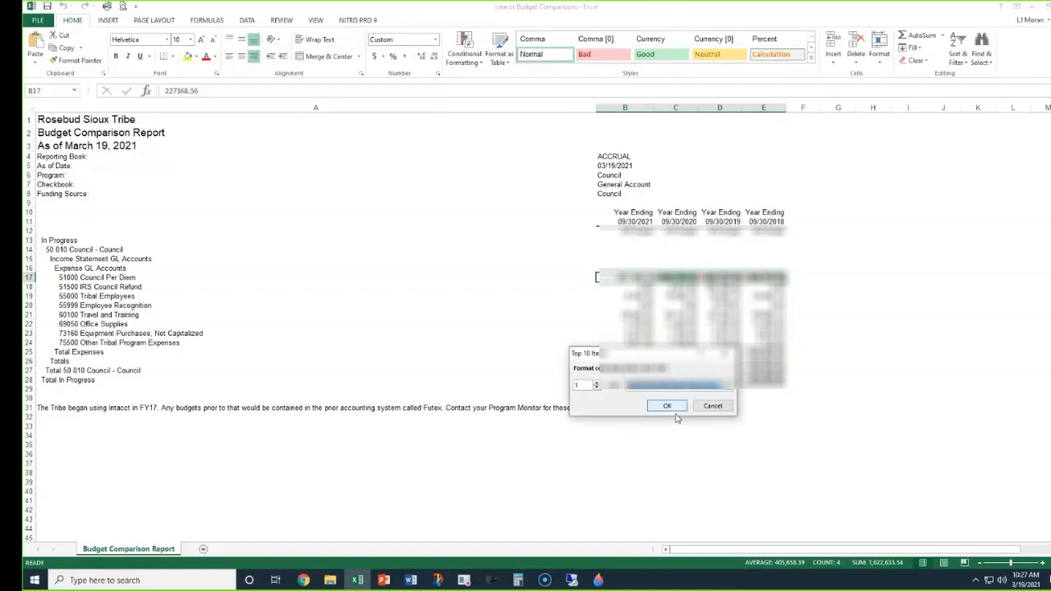
{"action": "left_click", "coordinate": [666, 407]}
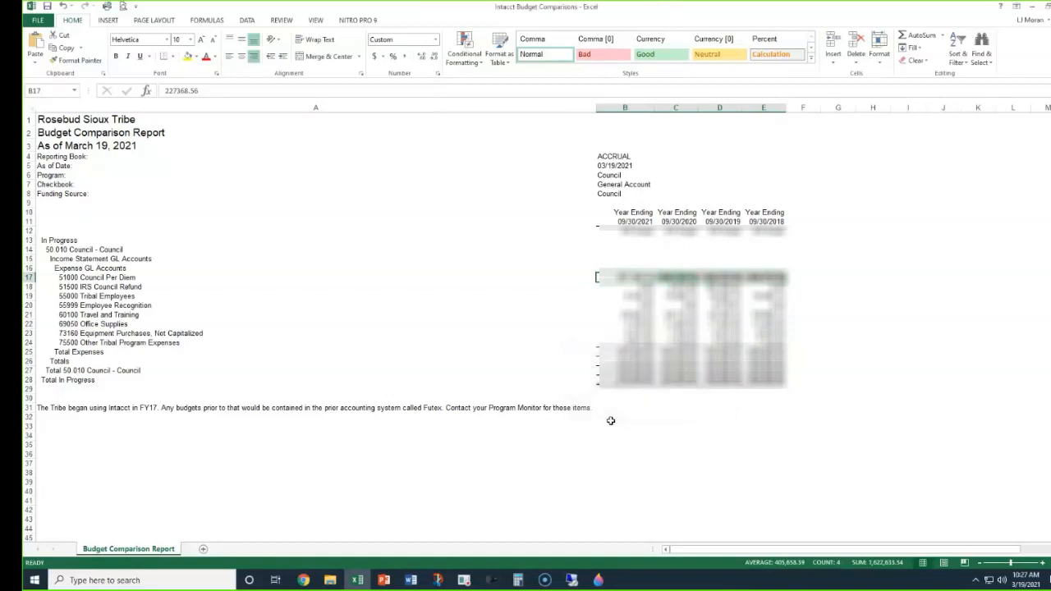
{"action": "left_click", "coordinate": [752, 325]}
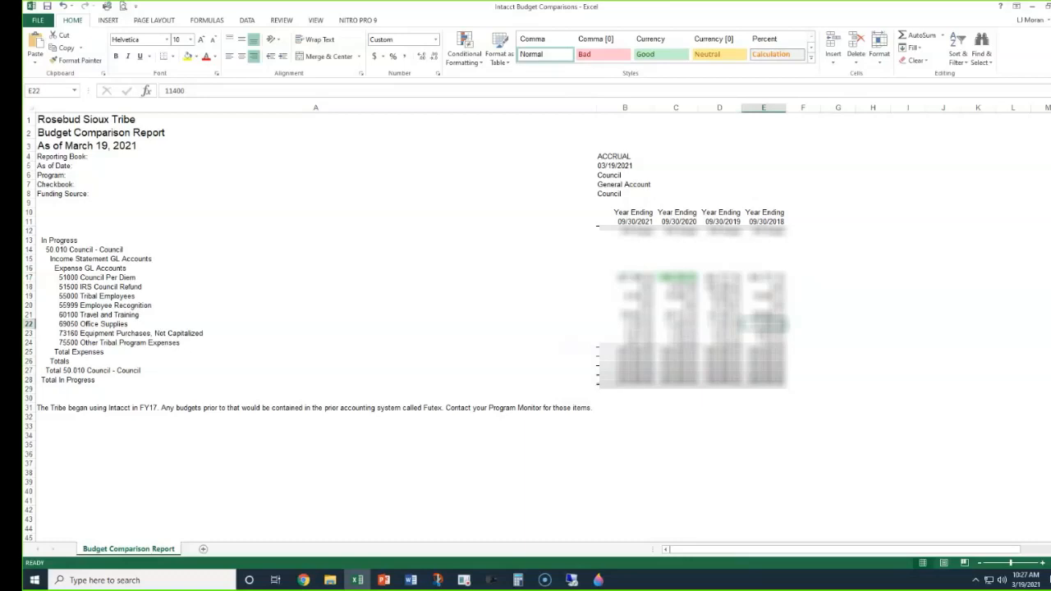
Close the budget comparison workbook without saving the changes.
{"action": "key", "text": "alt+F4"}
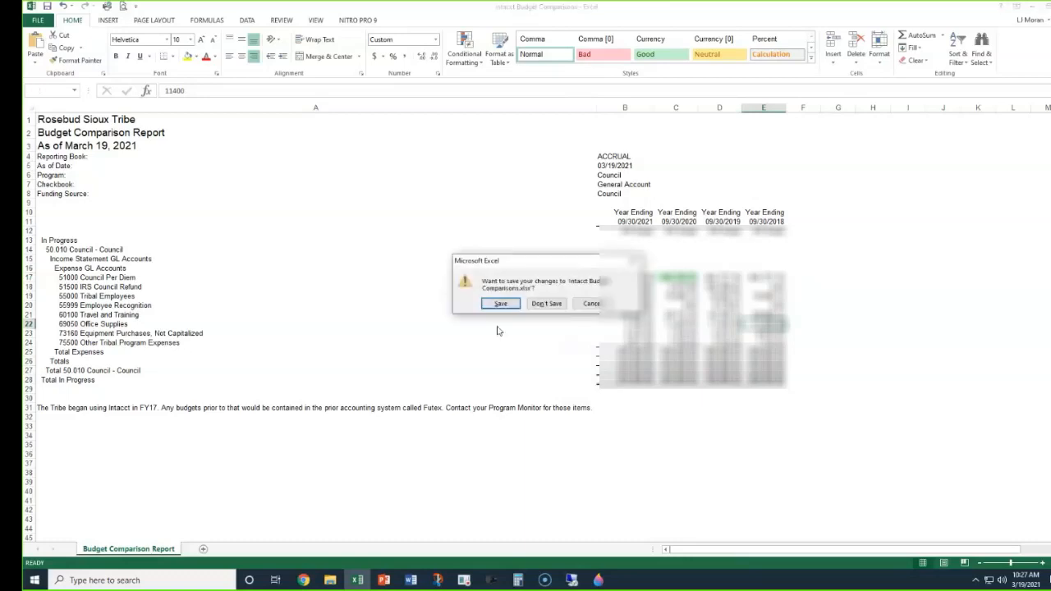
{"action": "left_click", "coordinate": [547, 306]}
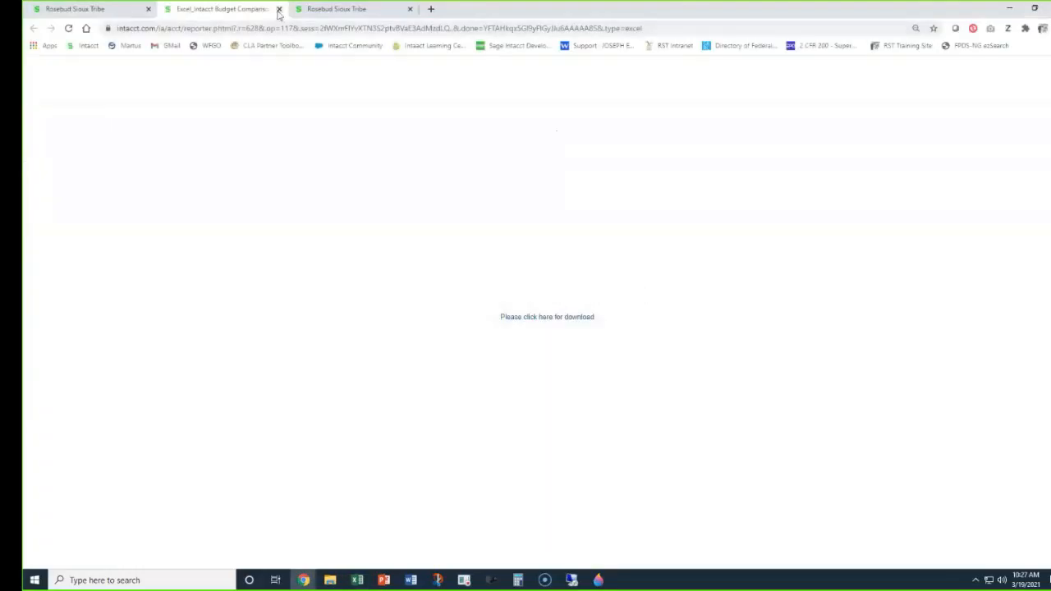
Close the Excel download page in the browser and search all reports for "month".
{"action": "left_click", "coordinate": [280, 9]}
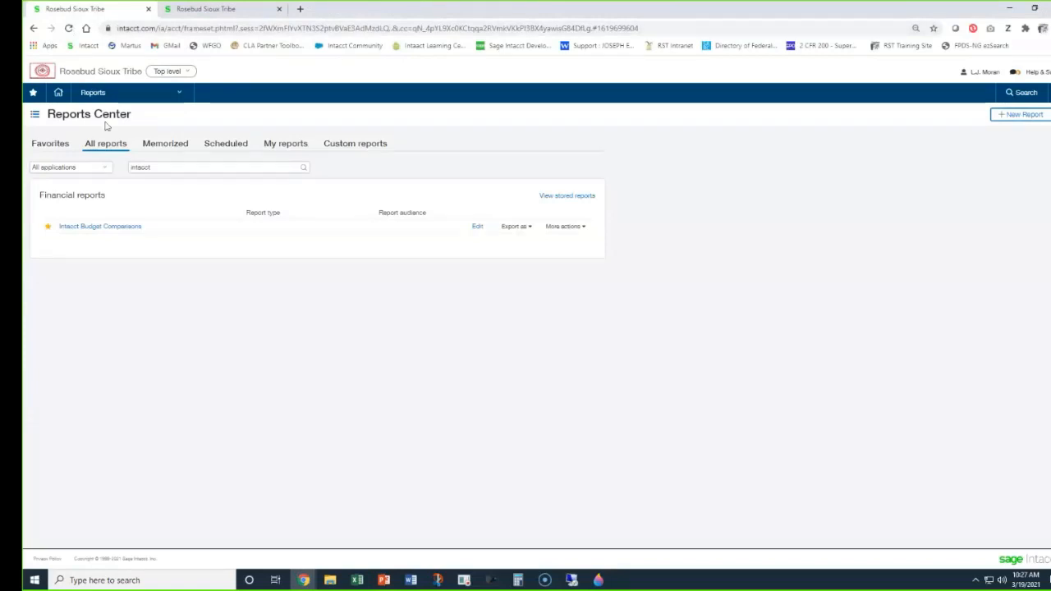
{"action": "double_click", "coordinate": [171, 166]}
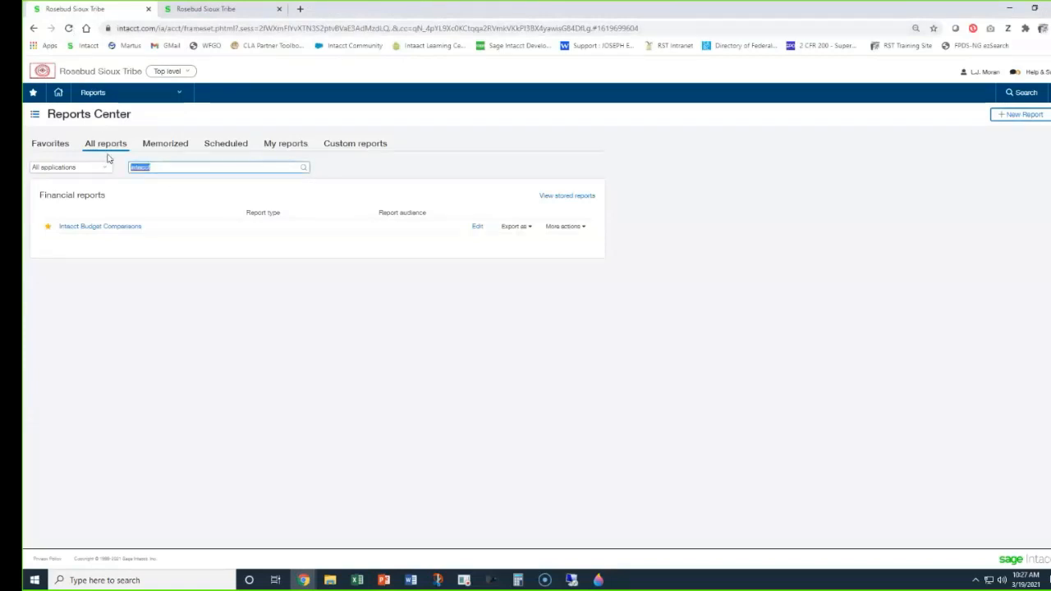
{"action": "type", "text": "month"}
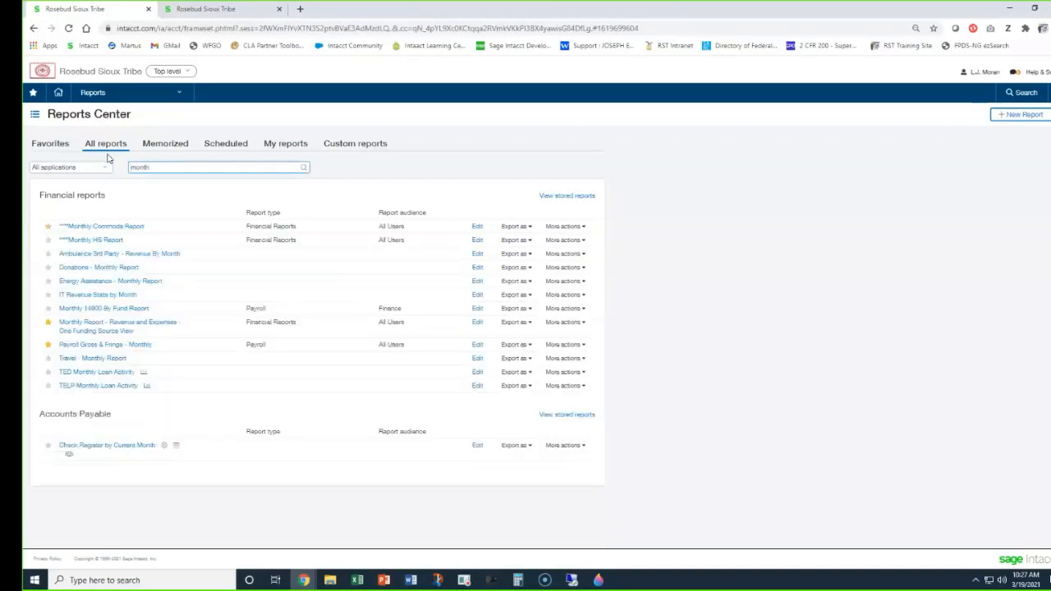
Open the Monthly Report - Revenue and Expenses - One Funding Source View and set the program to 196--Council and checkbook to 3--General Account.
{"action": "left_click", "coordinate": [95, 326]}
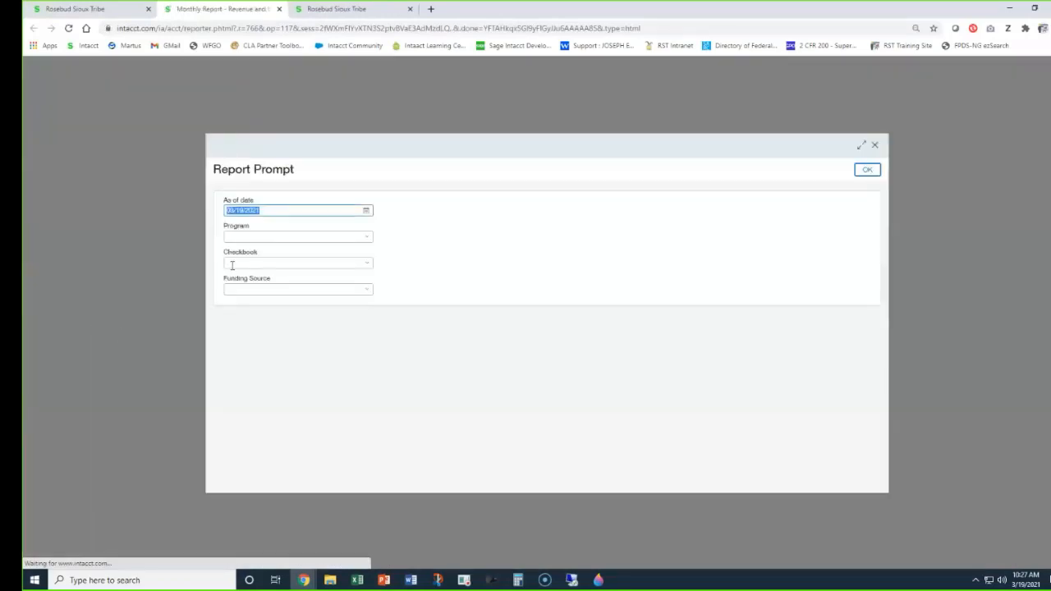
{"action": "left_click", "coordinate": [264, 238]}
{"action": "type", "text": "council"}
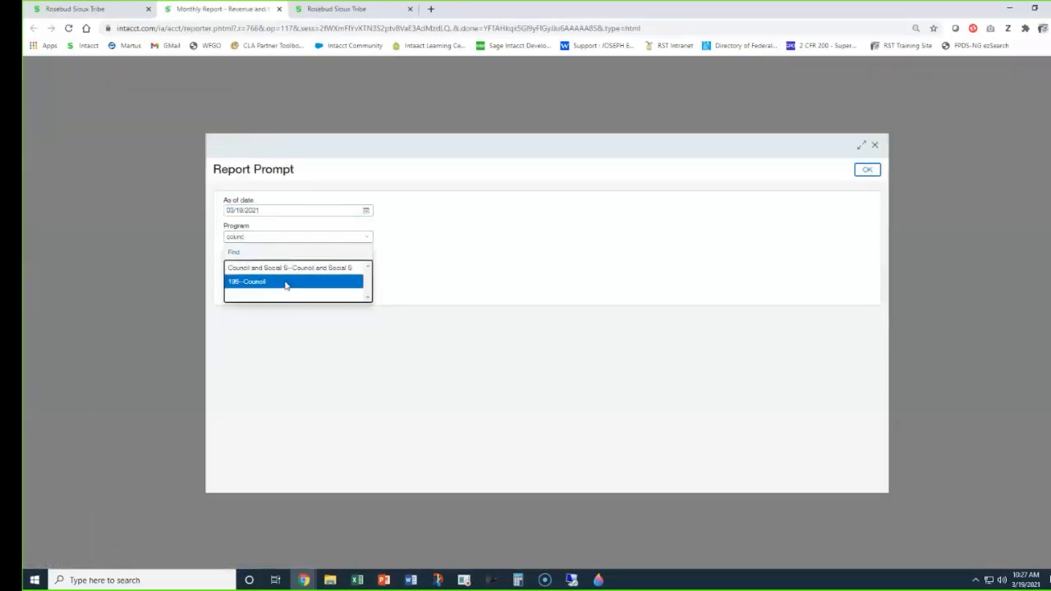
{"action": "left_click", "coordinate": [286, 282]}
{"action": "left_click", "coordinate": [258, 263]}
{"action": "type", "text": "3-"}
Choose a Council funding source, run the monthly revenue and expenses report for review, and close it.
{"action": "left_click", "coordinate": [261, 294]}
{"action": "left_click", "coordinate": [257, 289]}
{"action": "type", "text": "counc"}
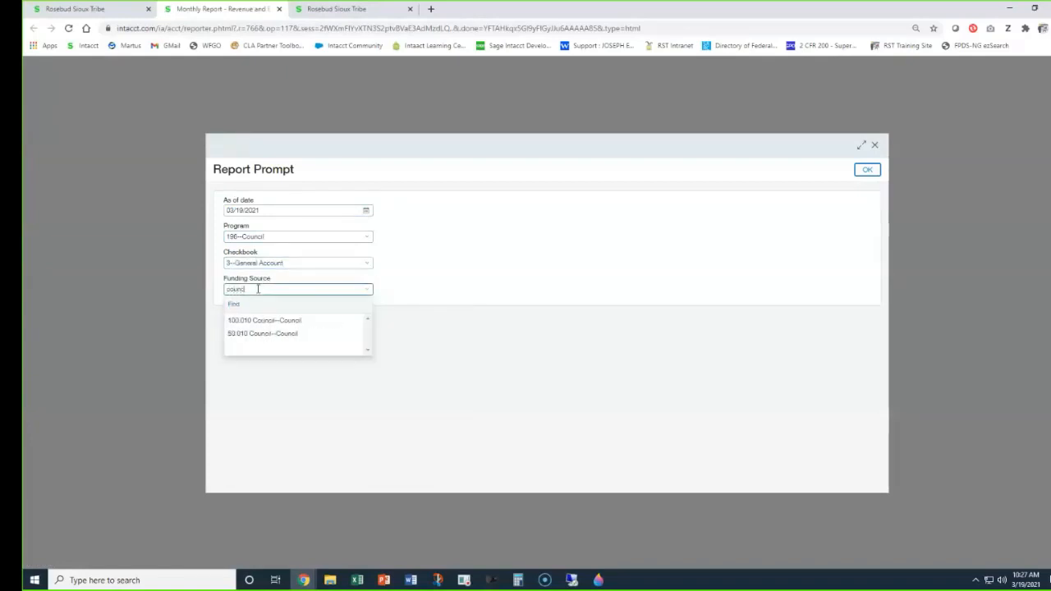
{"action": "left_click", "coordinate": [321, 342]}
{"action": "left_click", "coordinate": [868, 171]}
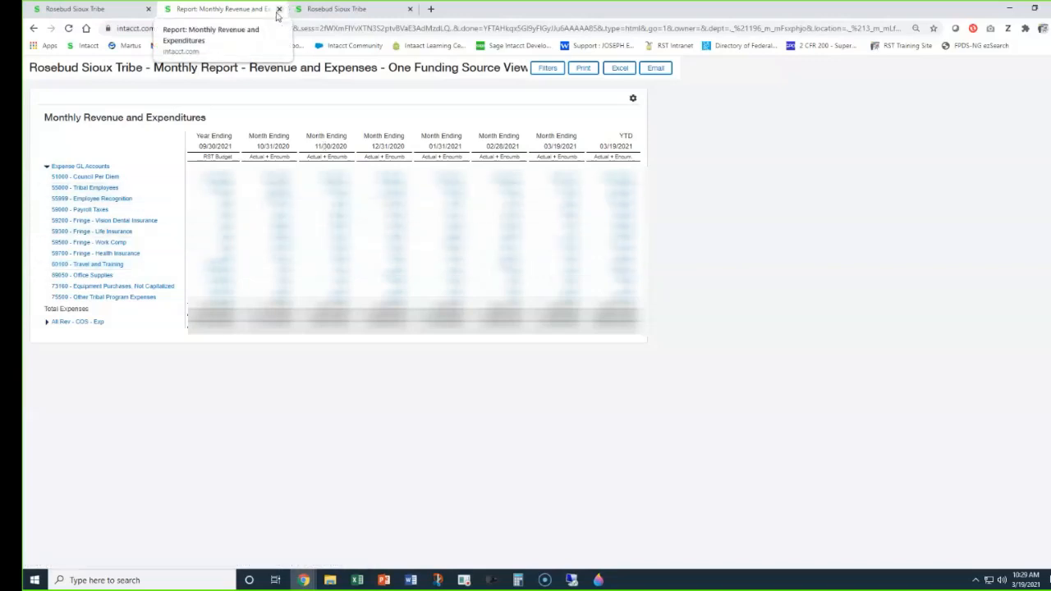
{"action": "left_click", "coordinate": [278, 9]}
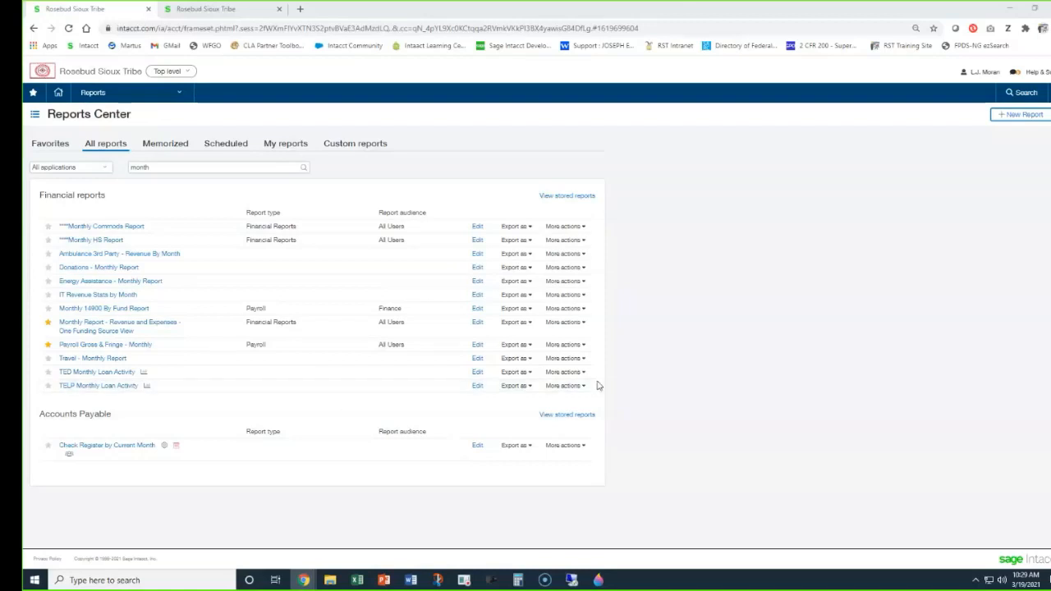
Bring up the General Ledger application's list of pages and reports.
{"action": "left_click", "coordinate": [143, 97]}
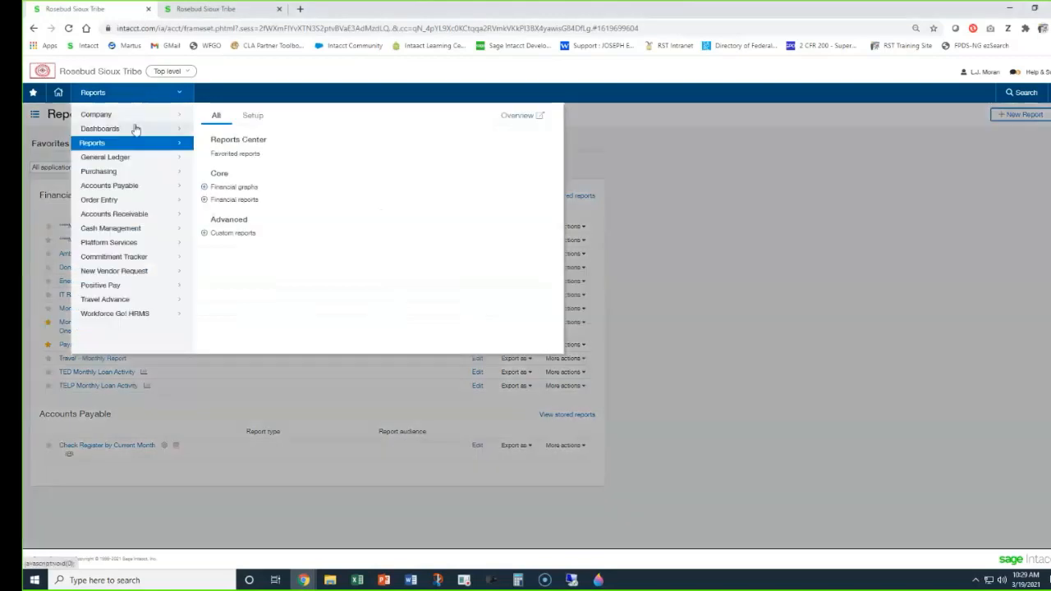
{"action": "mouse_move", "coordinate": [151, 163]}
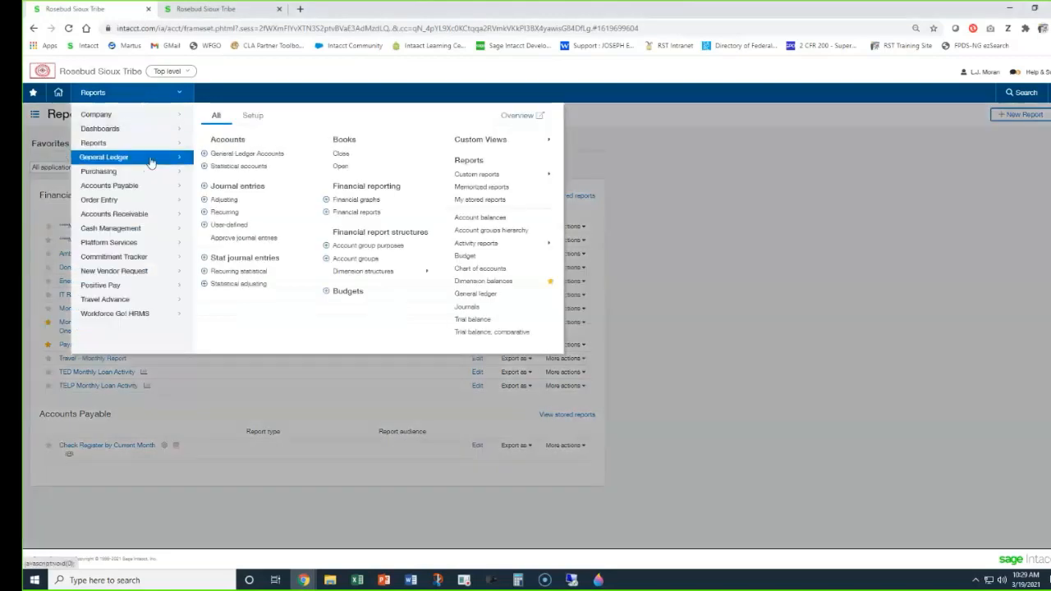
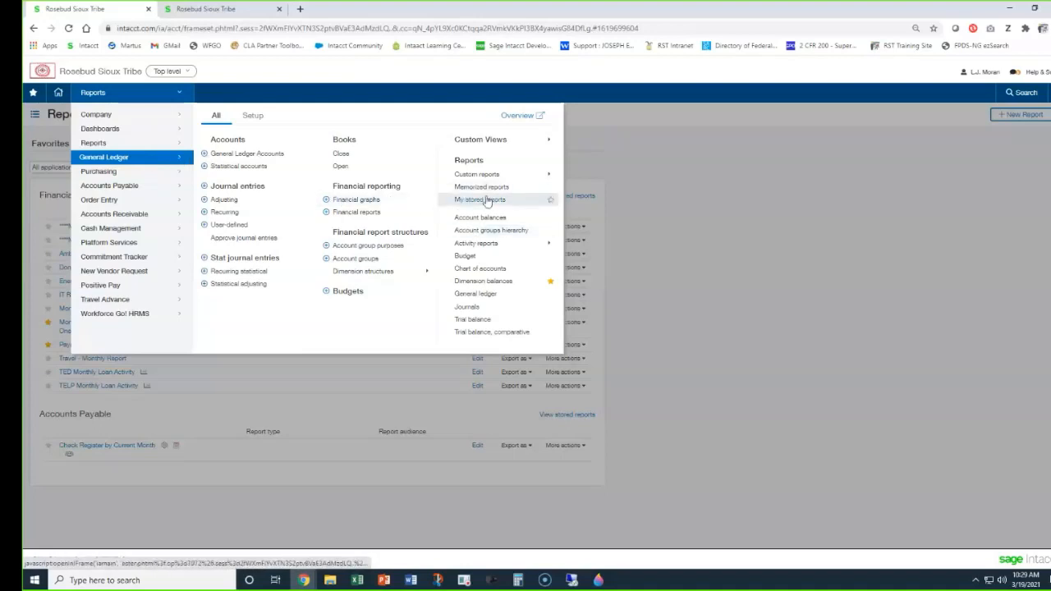
Open the Dimension Balances report and set its as of date to 12/31/2020.
{"action": "left_click", "coordinate": [484, 280]}
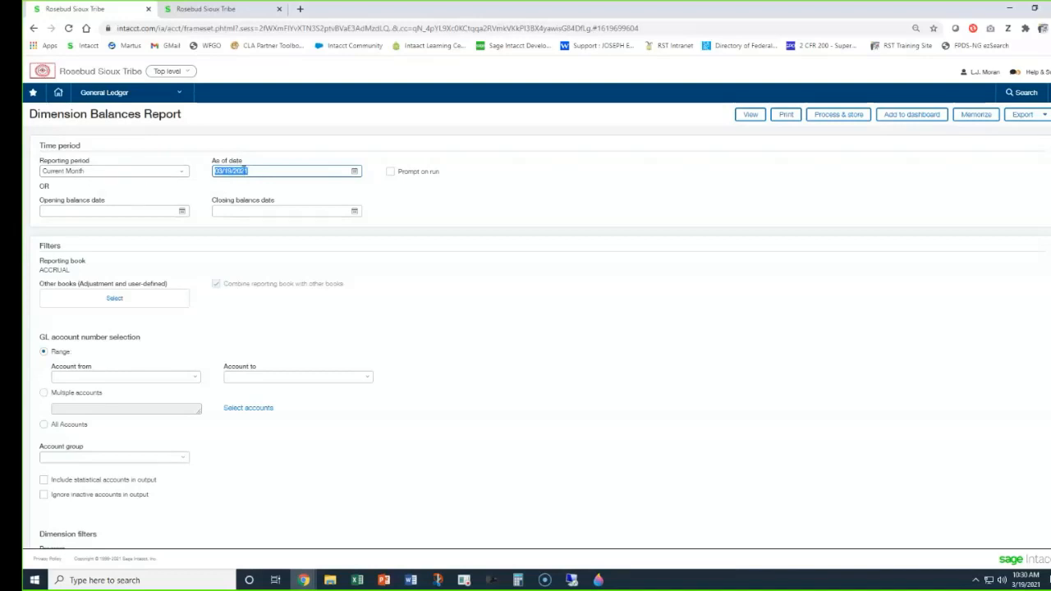
{"action": "left_click", "coordinate": [122, 179]}
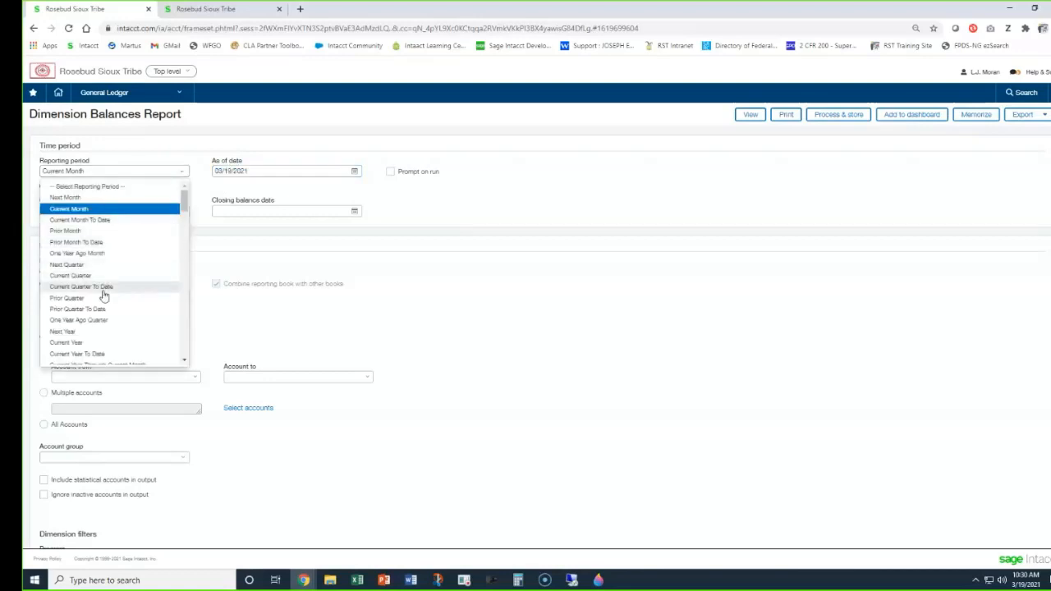
{"action": "left_click", "coordinate": [238, 137]}
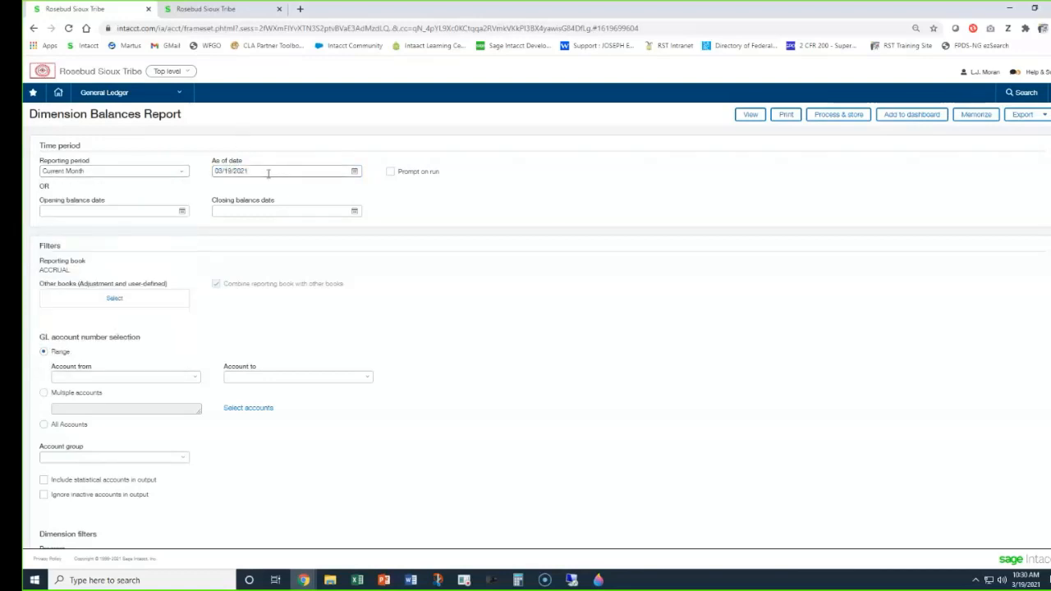
{"action": "triple_click", "coordinate": [269, 173]}
{"action": "type", "text": "12"}
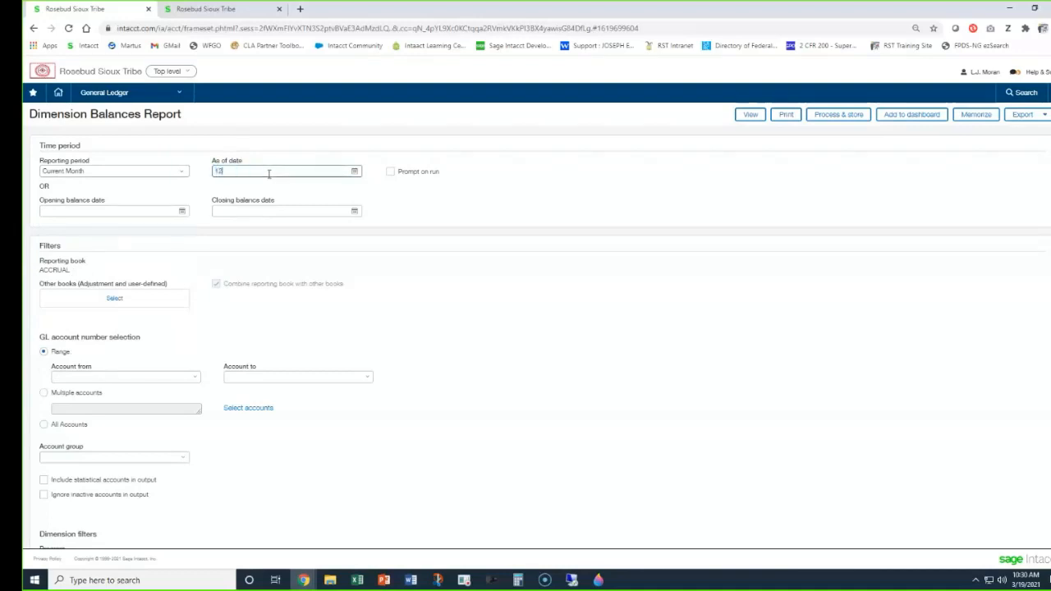
{"action": "type", "text": "/31/2020"}
{"action": "left_click", "coordinate": [599, 183]}
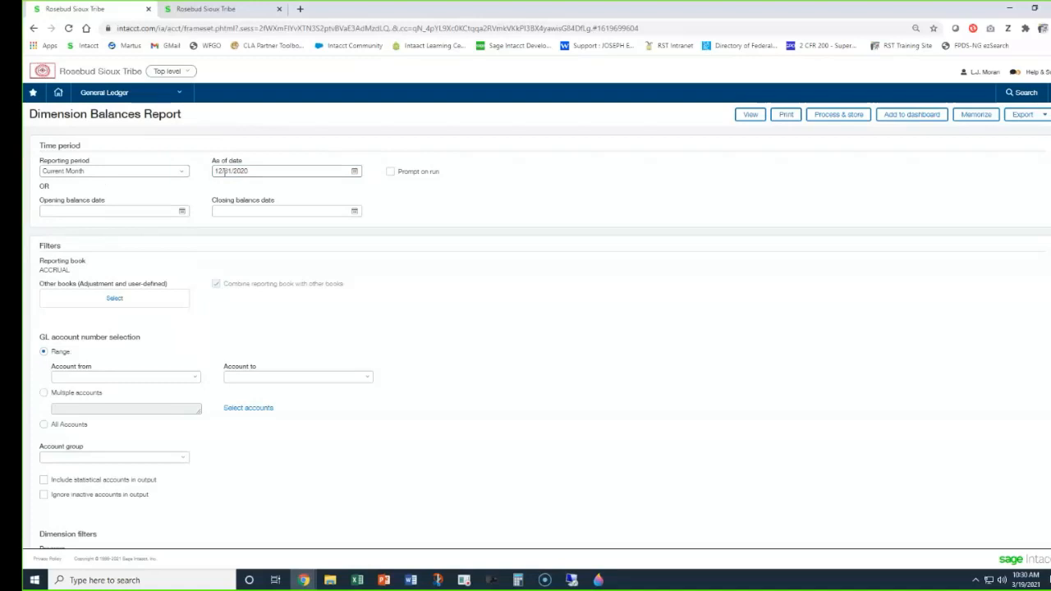
Set the opening balance date to 02/01/2021 and the closing balance date to 03/19/2021.
{"action": "left_click", "coordinate": [63, 212]}
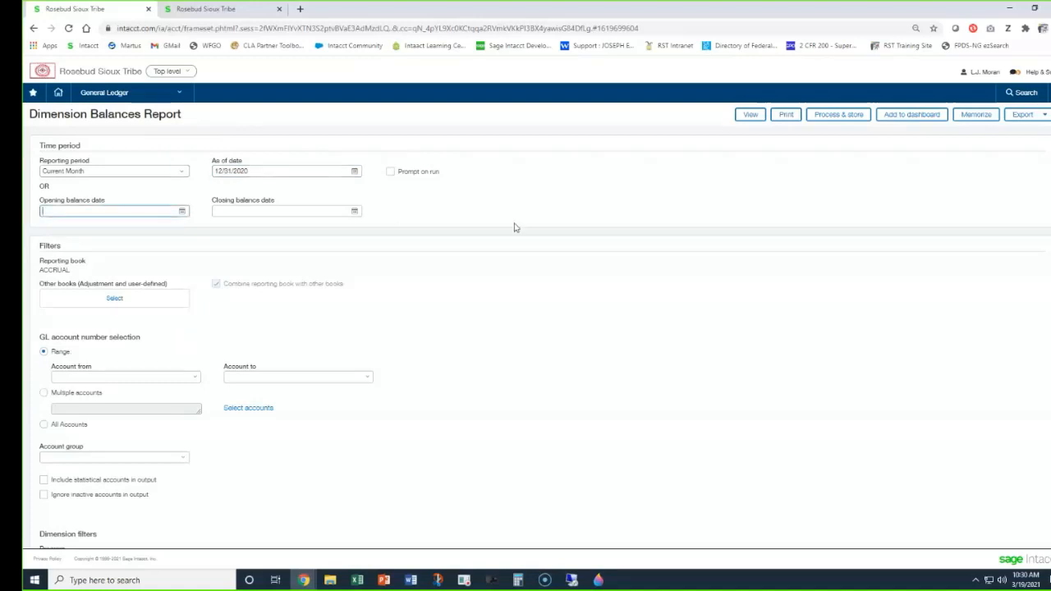
{"action": "type", "text": "2/01/2021"}
{"action": "key", "text": "Tab"}
{"action": "key", "text": "t"}
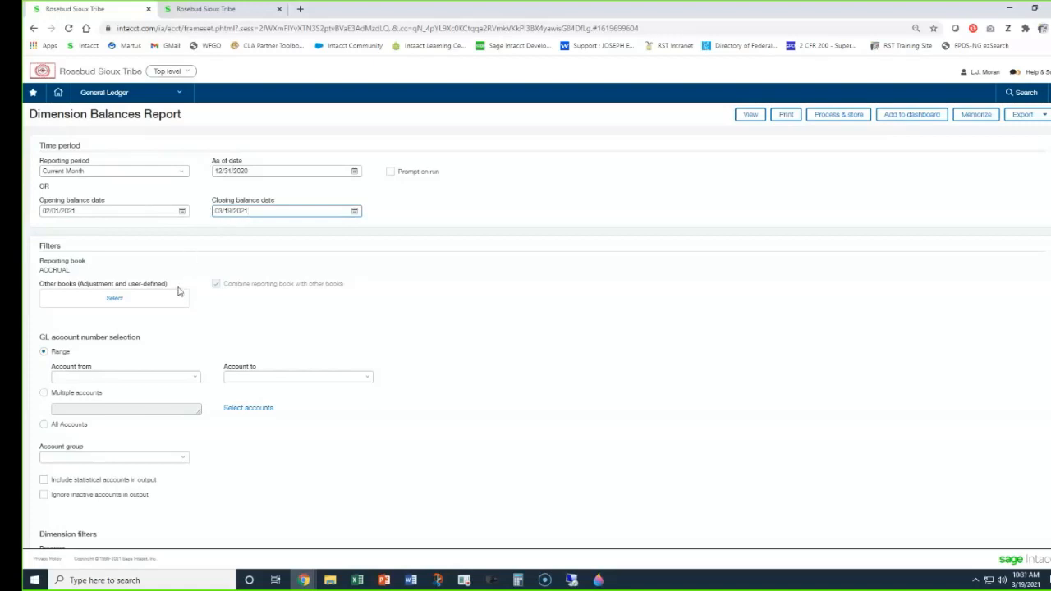
Add the Encumbrances book to the report's other books and stop combining the reporting book with other books.
{"action": "scroll", "coordinate": [182, 289], "scroll_direction": "down", "scroll_amount": 2}
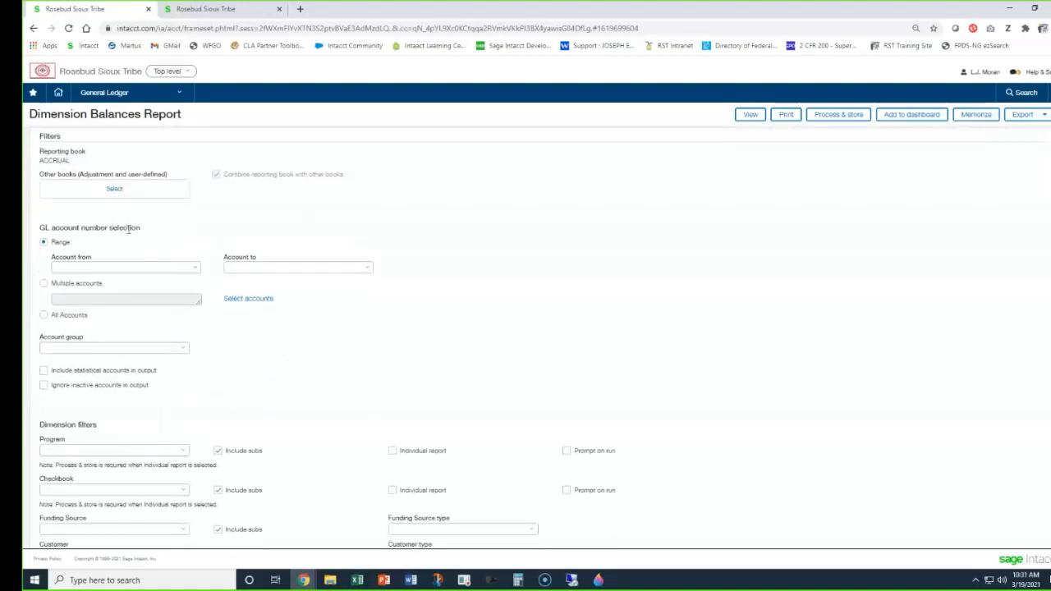
{"action": "left_click_drag", "start_coordinate": [70, 162], "coordinate": [40, 153]}
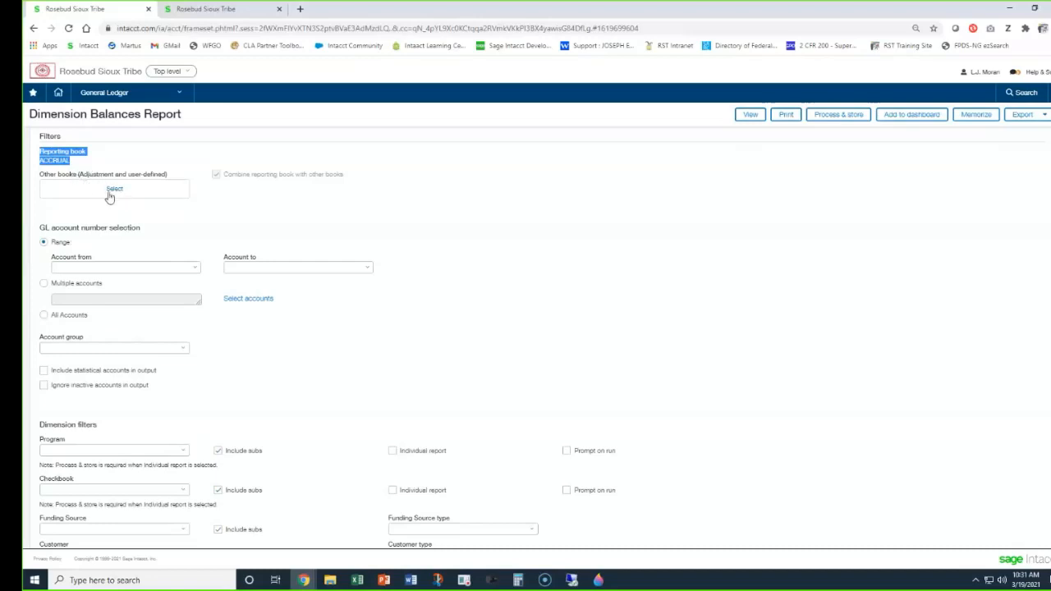
{"action": "left_click", "coordinate": [113, 193]}
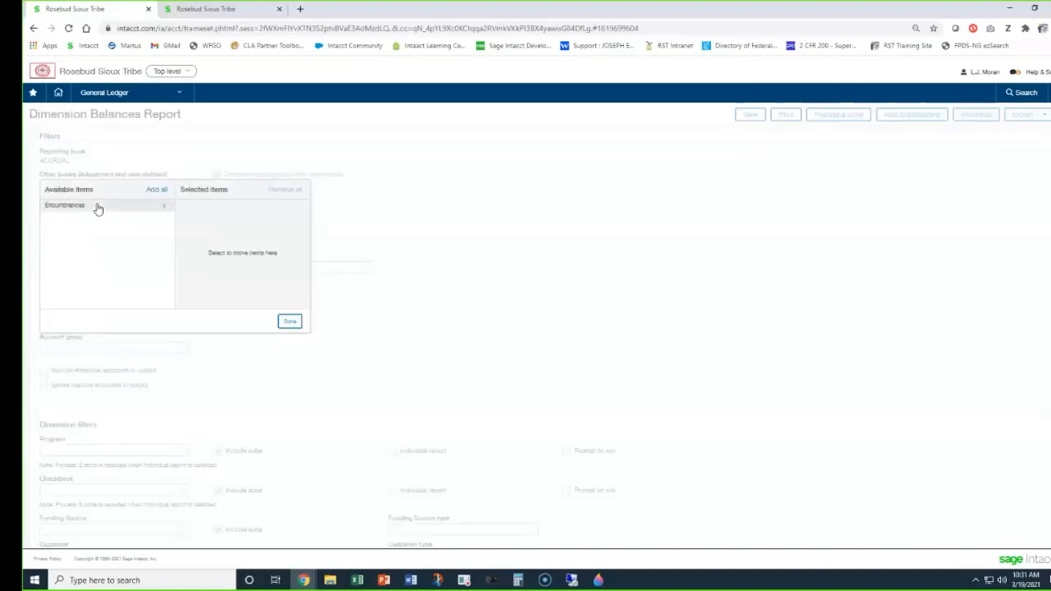
{"action": "left_click", "coordinate": [97, 208]}
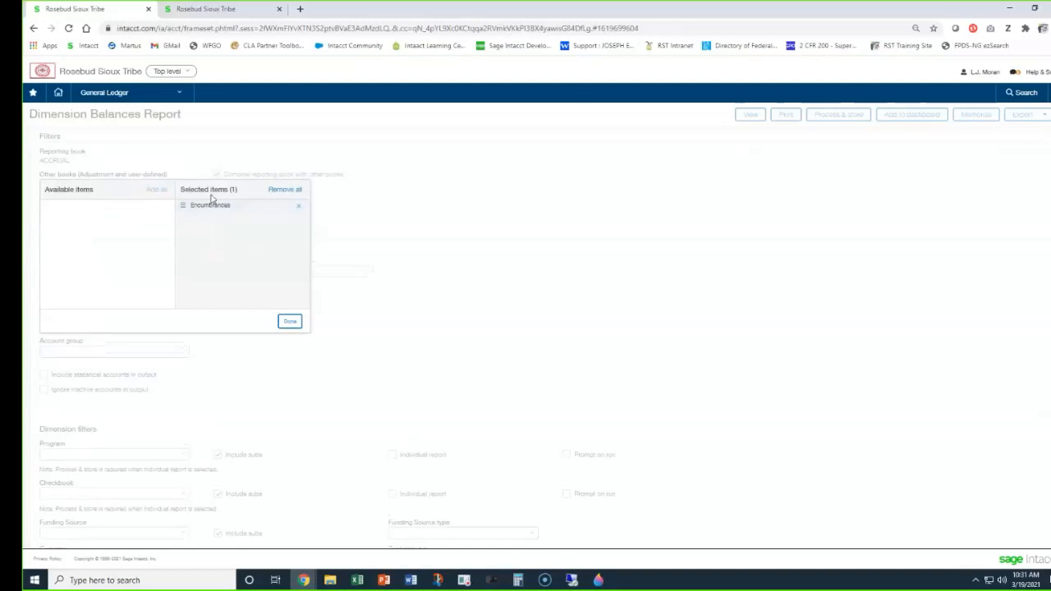
{"action": "left_click", "coordinate": [290, 322]}
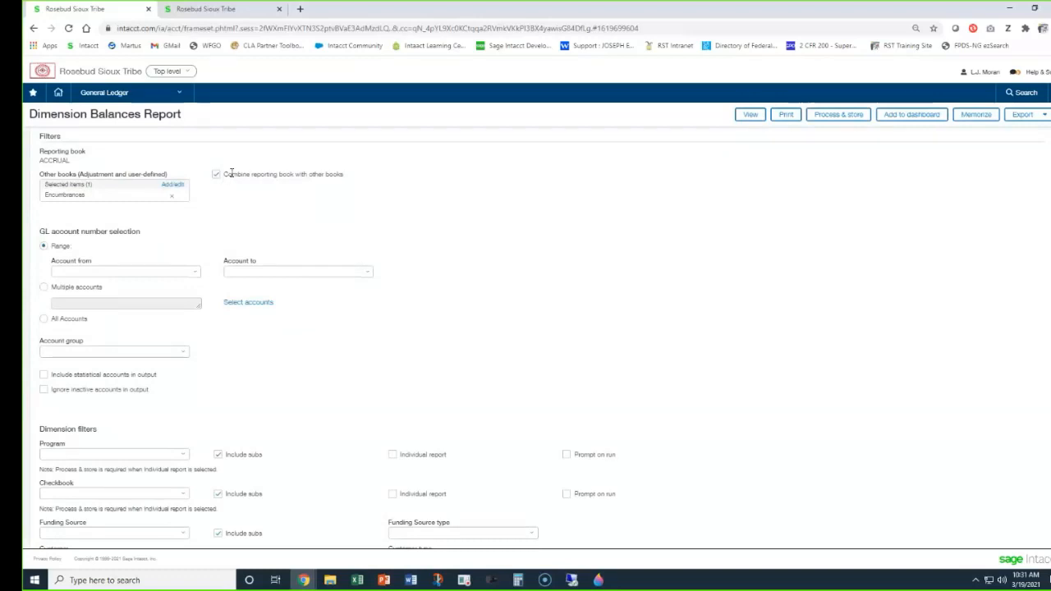
{"action": "left_click_drag", "start_coordinate": [225, 174], "coordinate": [273, 176]}
{"action": "left_click", "coordinate": [263, 191]}
Set the GL account range from 60100--Travel and Training to 68100--Utilities.
{"action": "left_click", "coordinate": [73, 272]}
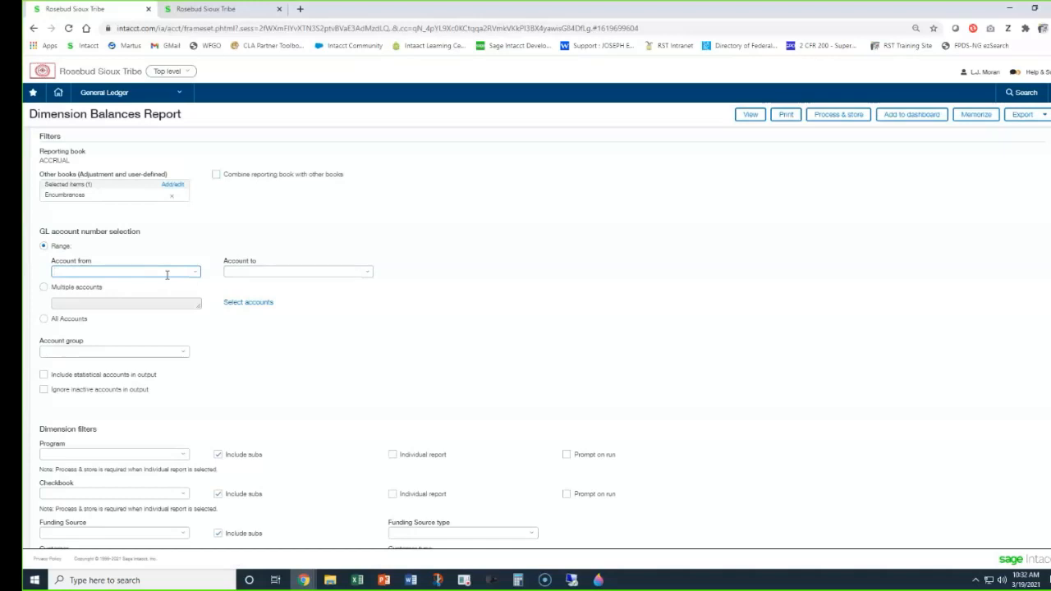
{"action": "type", "text": "60100"}
{"action": "left_click", "coordinate": [145, 302]}
{"action": "left_click", "coordinate": [264, 266]}
{"action": "type", "text": "68100"}
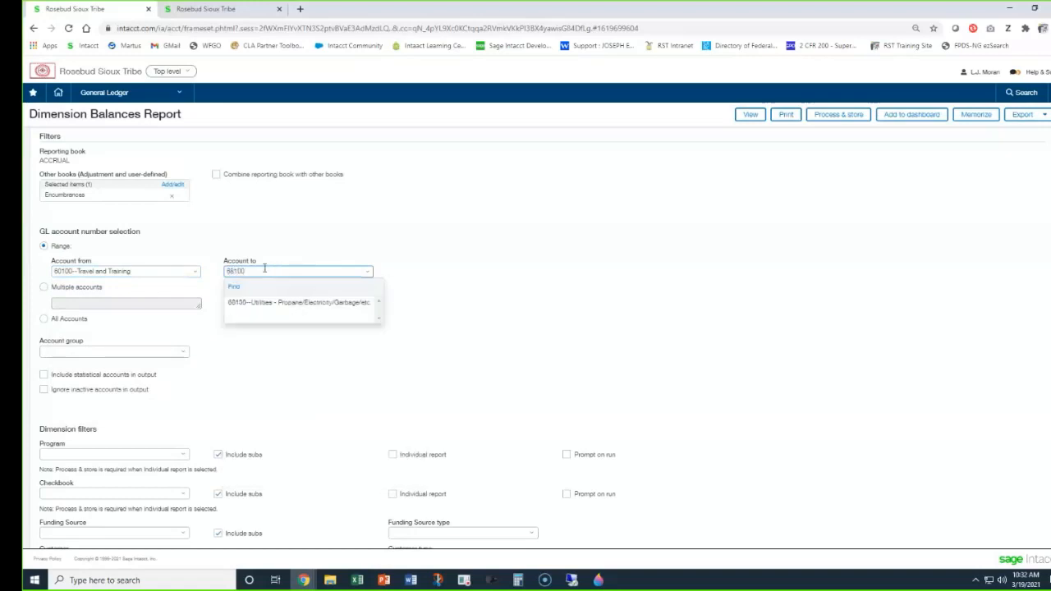
{"action": "left_click", "coordinate": [289, 302]}
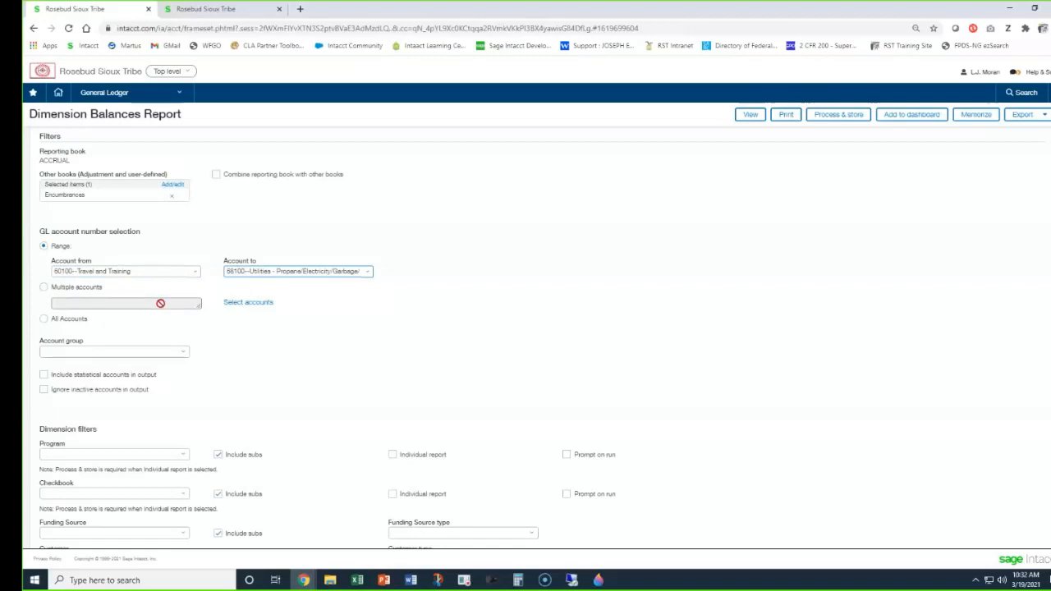
Clear both the starting and ending accounts of the GL account range.
{"action": "left_click", "coordinate": [114, 274]}
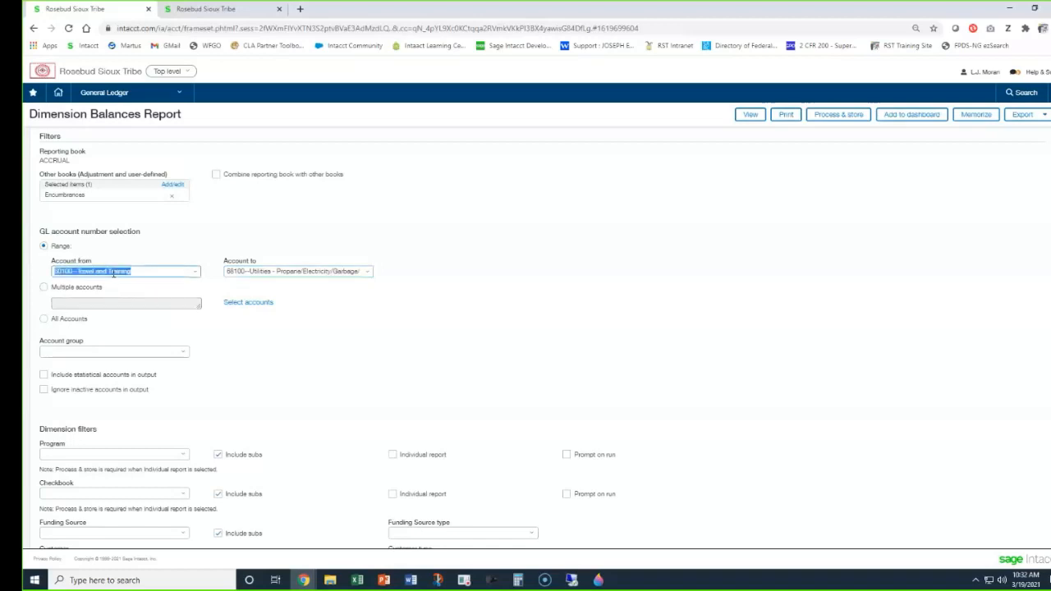
{"action": "key", "text": "BackSpace"}
{"action": "left_click", "coordinate": [244, 271]}
{"action": "key", "text": "BackSpace"}
{"action": "left_click", "coordinate": [263, 233]}
Try selecting multiple individual GL accounts, adding 60100 and 68100, and cancel the selection.
{"action": "left_click", "coordinate": [44, 287]}
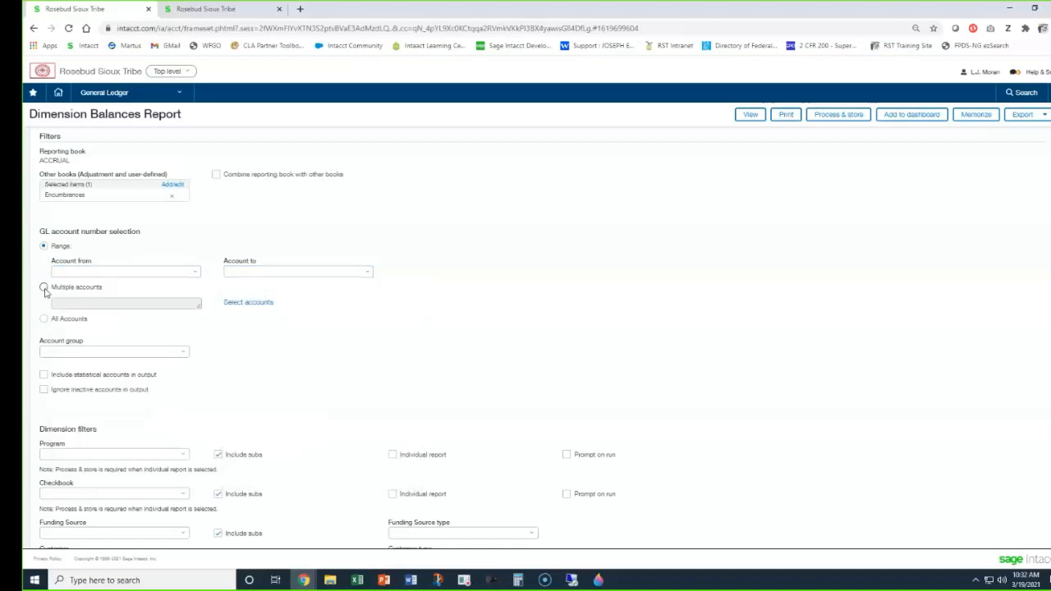
{"action": "left_click", "coordinate": [247, 303]}
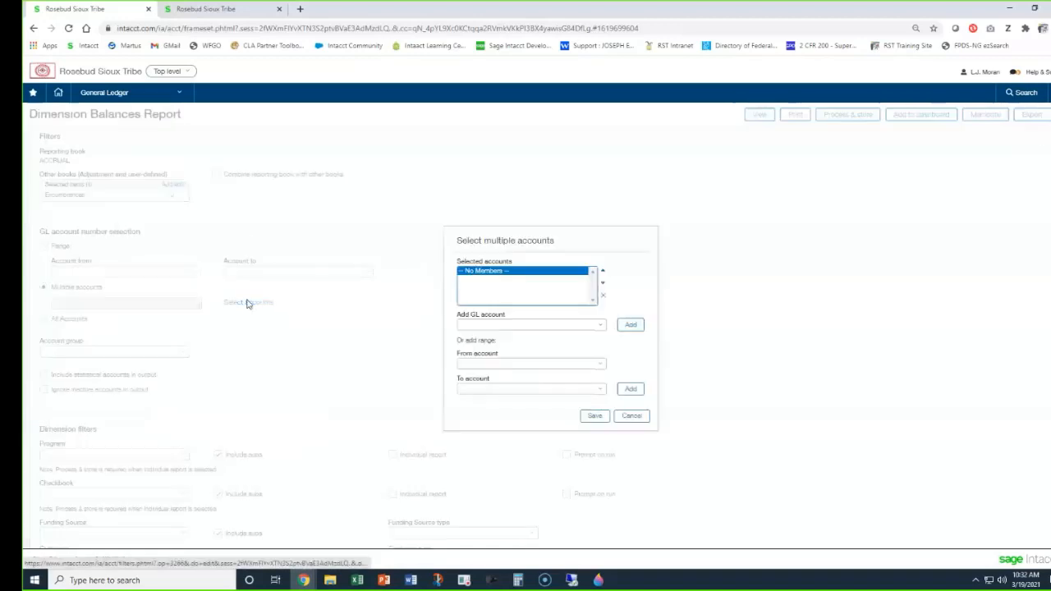
{"action": "left_click", "coordinate": [475, 325]}
{"action": "type", "text": "6010"}
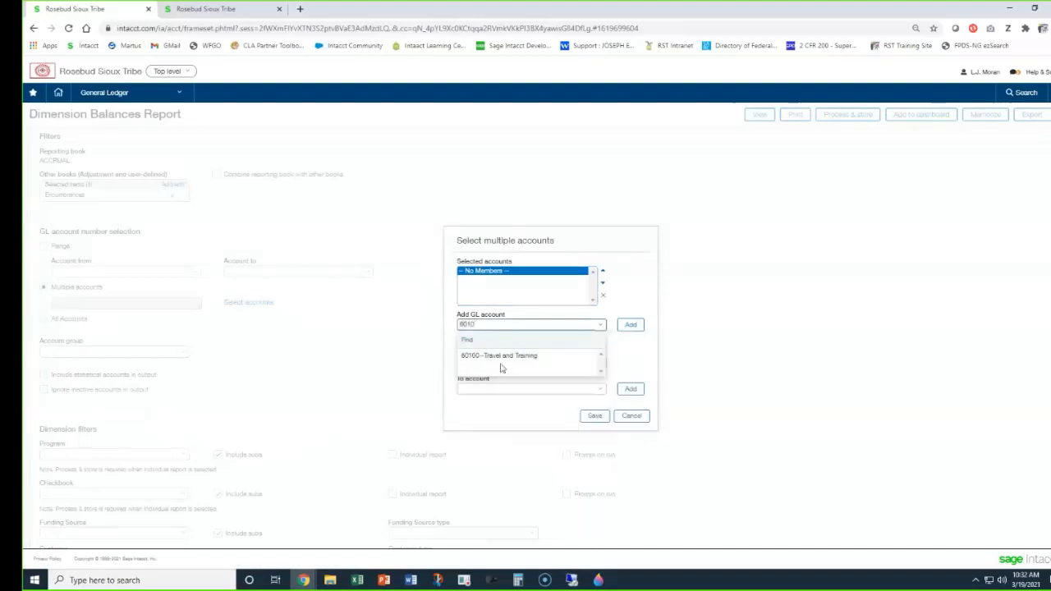
{"action": "left_click", "coordinate": [500, 357]}
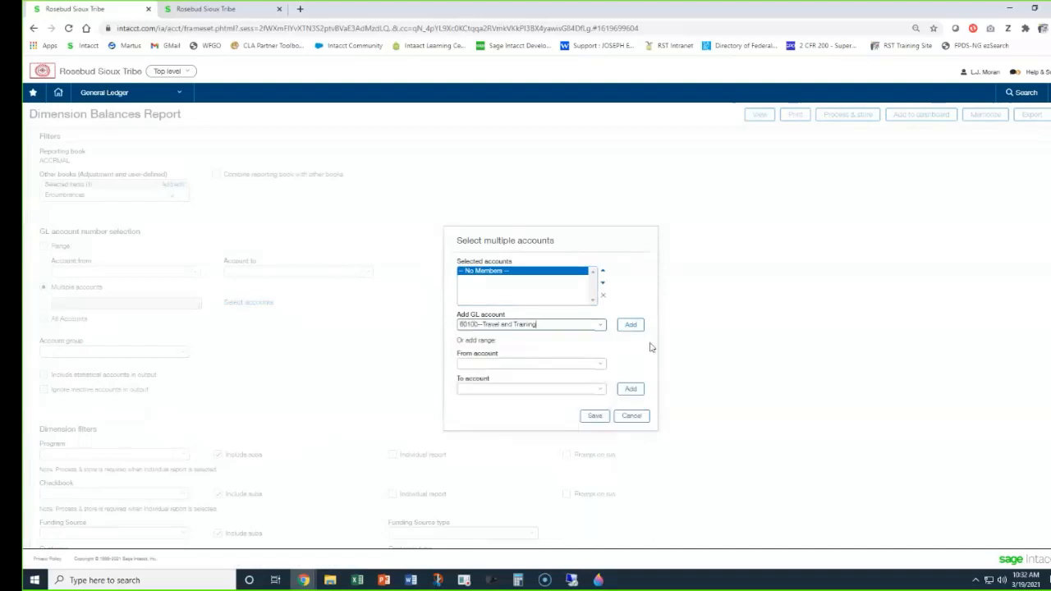
{"action": "left_click", "coordinate": [631, 326]}
{"action": "type", "text": "68100"}
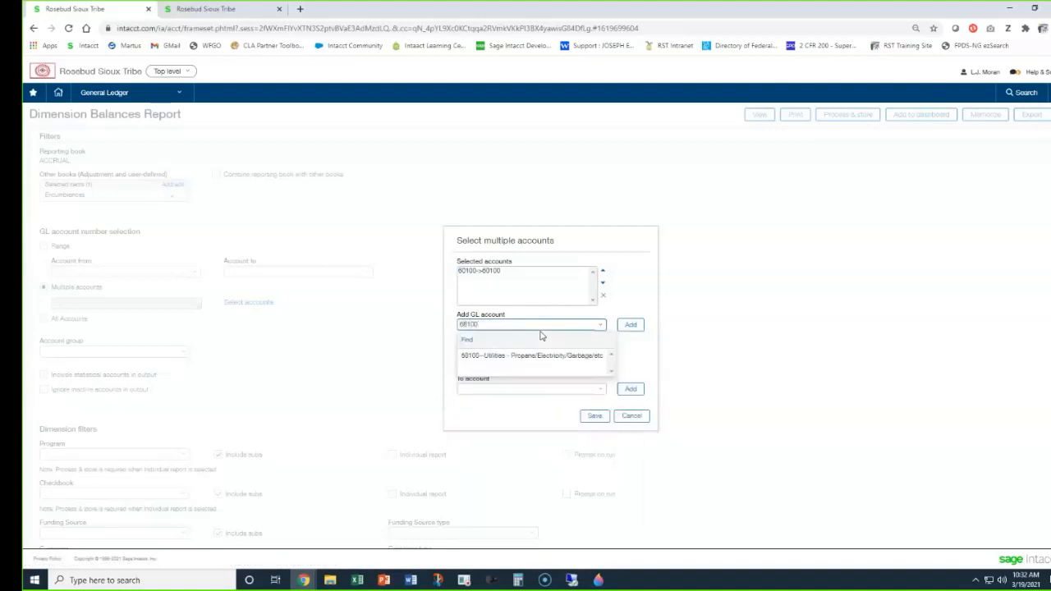
{"action": "left_click", "coordinate": [542, 355]}
{"action": "left_click", "coordinate": [629, 325]}
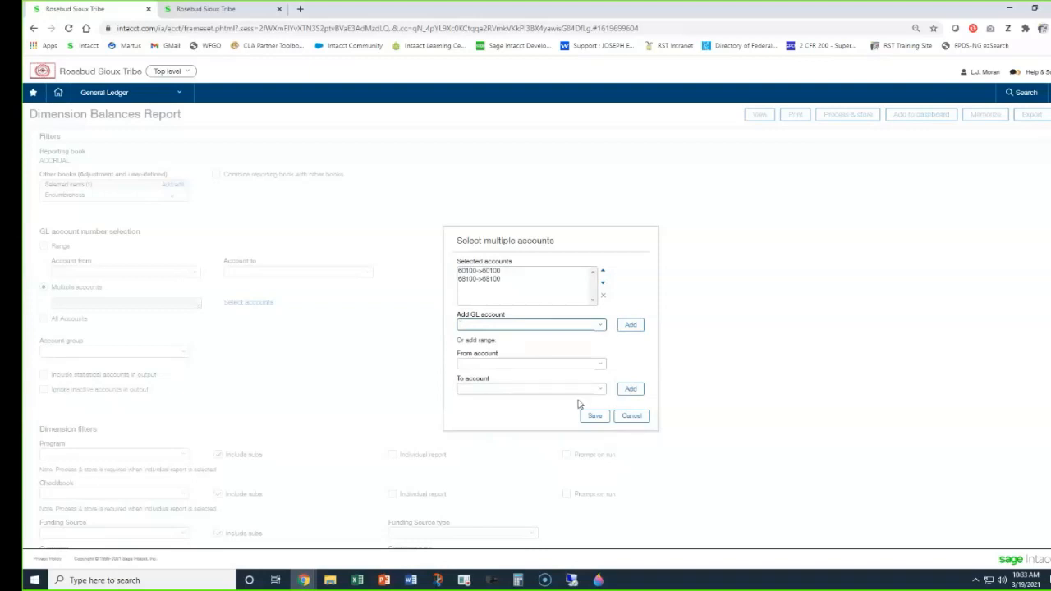
{"action": "left_click", "coordinate": [637, 418]}
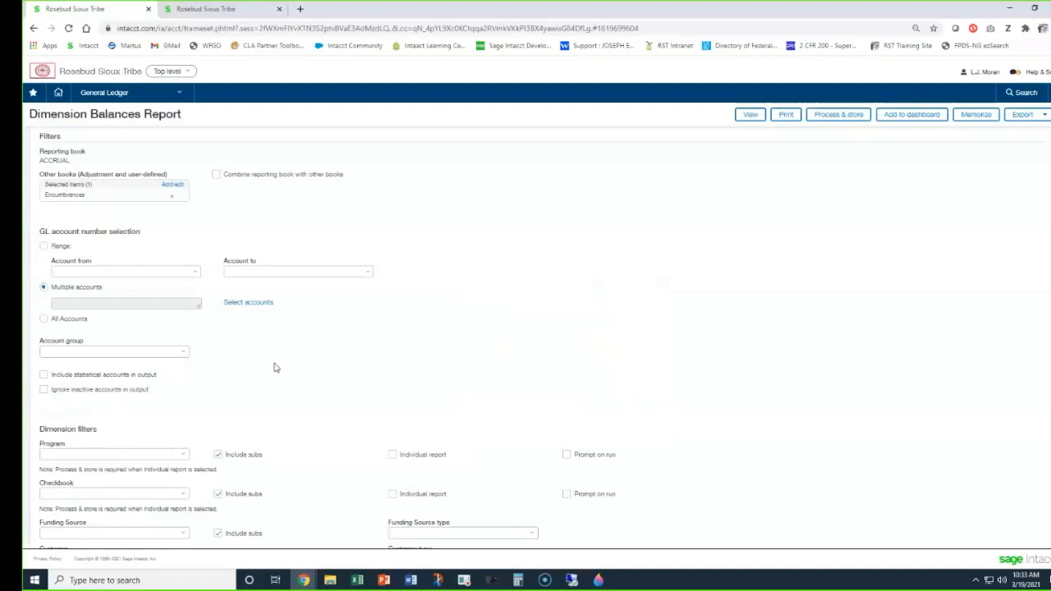
Limit the GL account selection to a range from 60100--Travel and Training to the same account.
{"action": "left_click", "coordinate": [46, 321]}
{"action": "left_click", "coordinate": [44, 249]}
{"action": "left_click", "coordinate": [97, 274]}
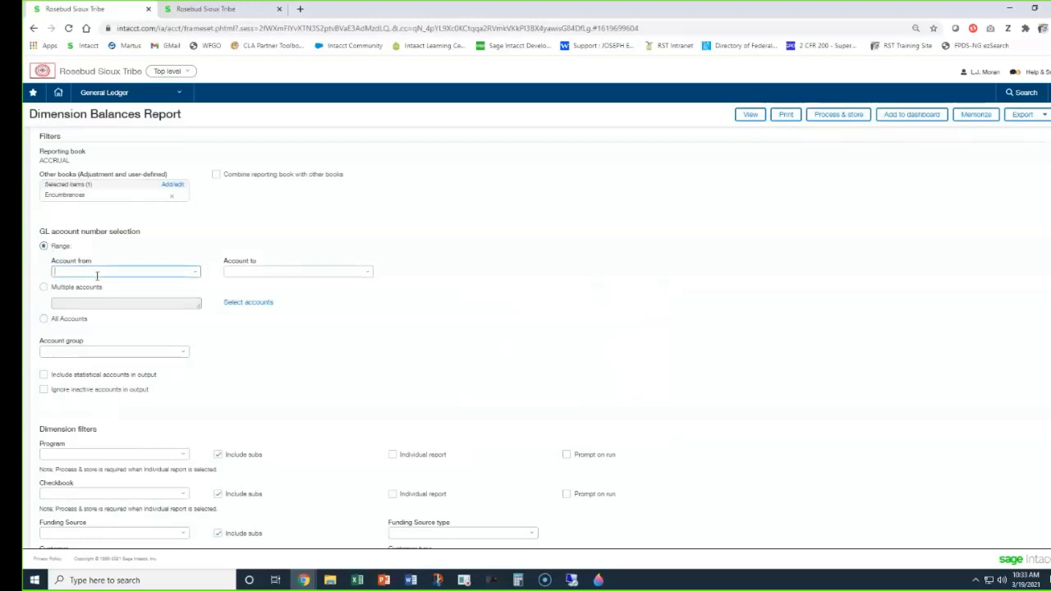
{"action": "type", "text": "60100"}
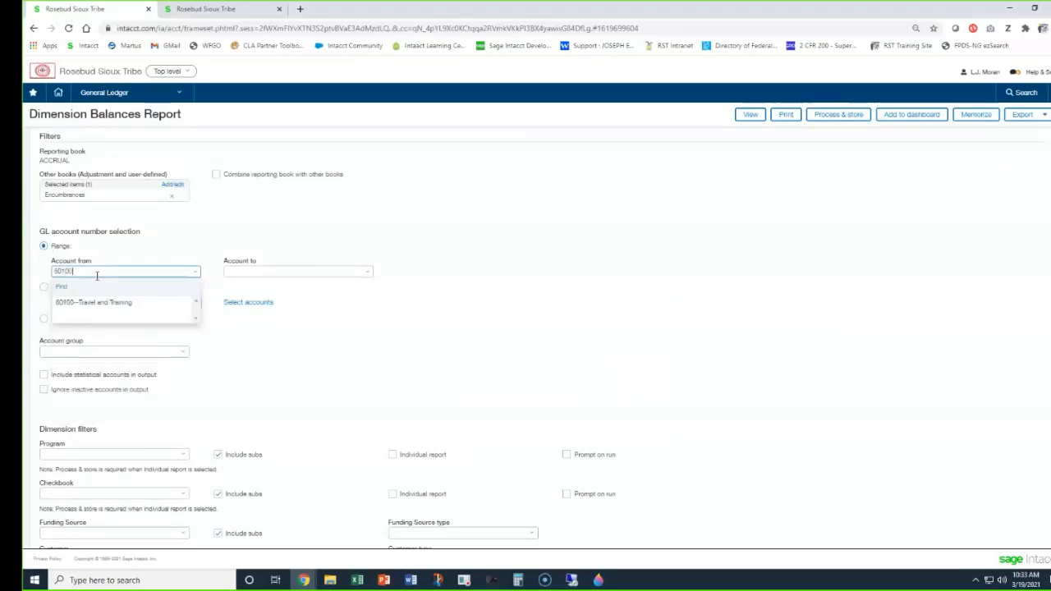
{"action": "key", "text": "Tab"}
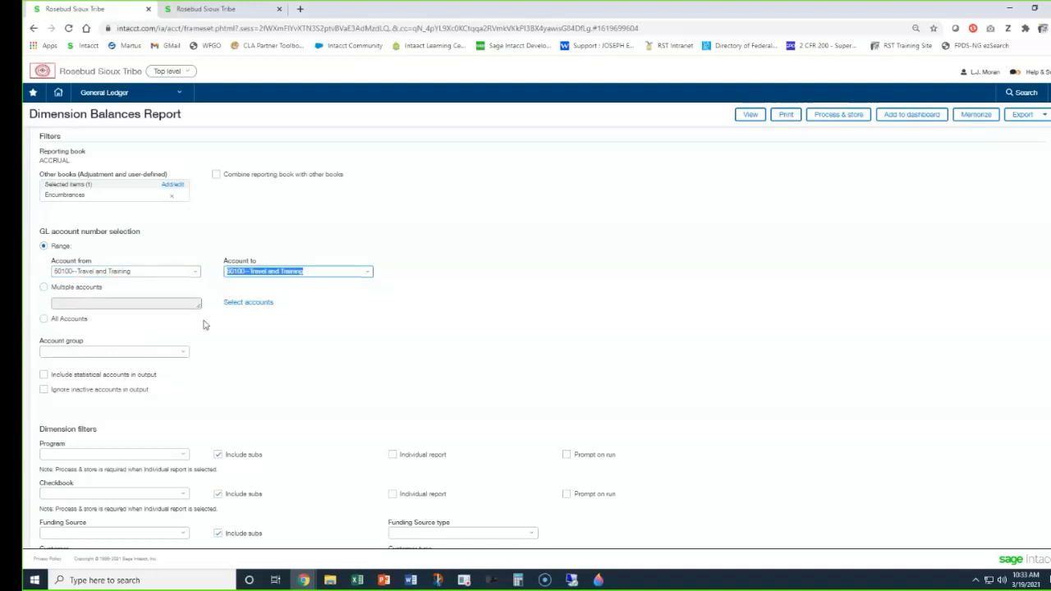
Set the dimension filters to All Programs for the program and All--All Checkbooks for the checkbook.
{"action": "scroll", "coordinate": [205, 326], "scroll_direction": "down", "scroll_amount": 3}
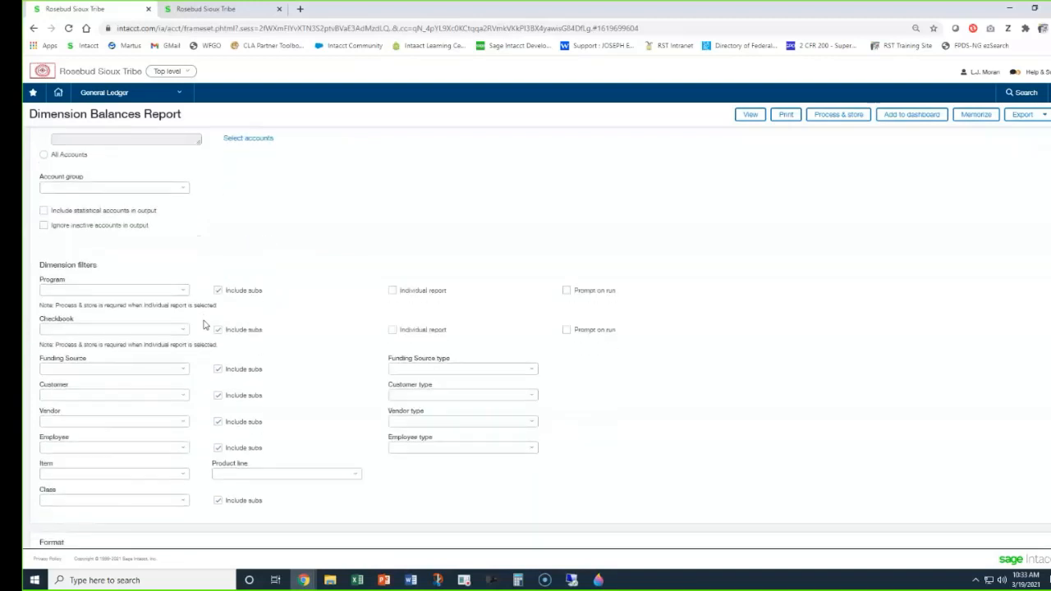
{"action": "scroll", "coordinate": [204, 326], "scroll_direction": "down", "scroll_amount": 1}
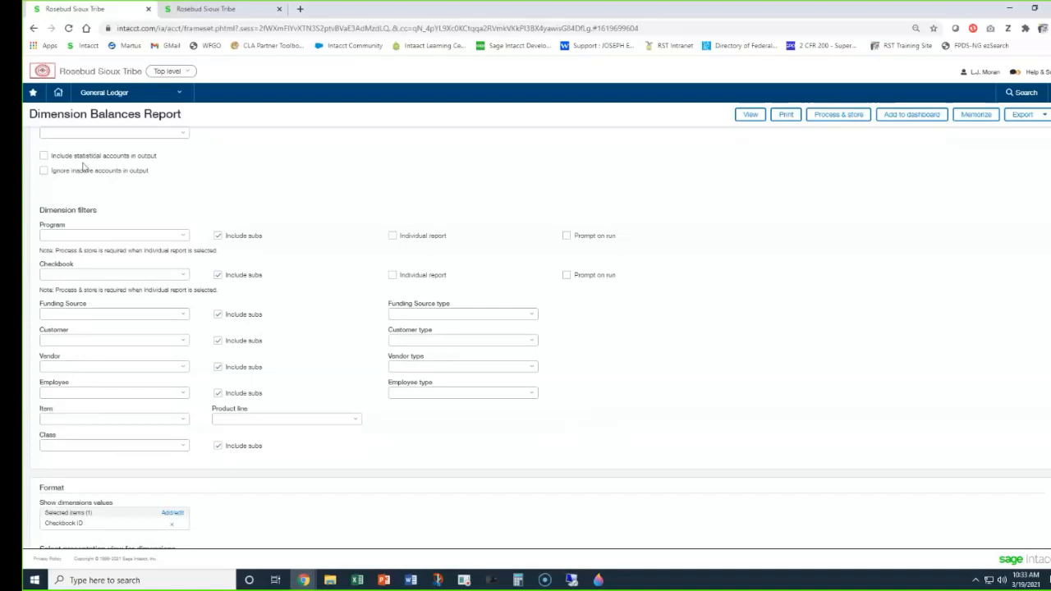
{"action": "left_click", "coordinate": [49, 233]}
{"action": "type", "text": "all"}
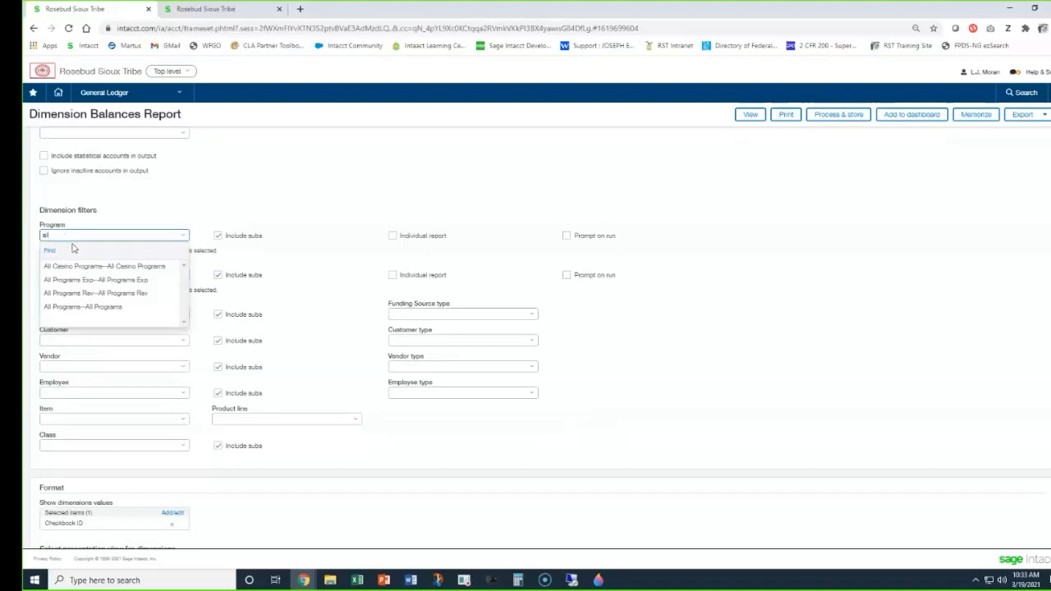
{"action": "left_click", "coordinate": [90, 307]}
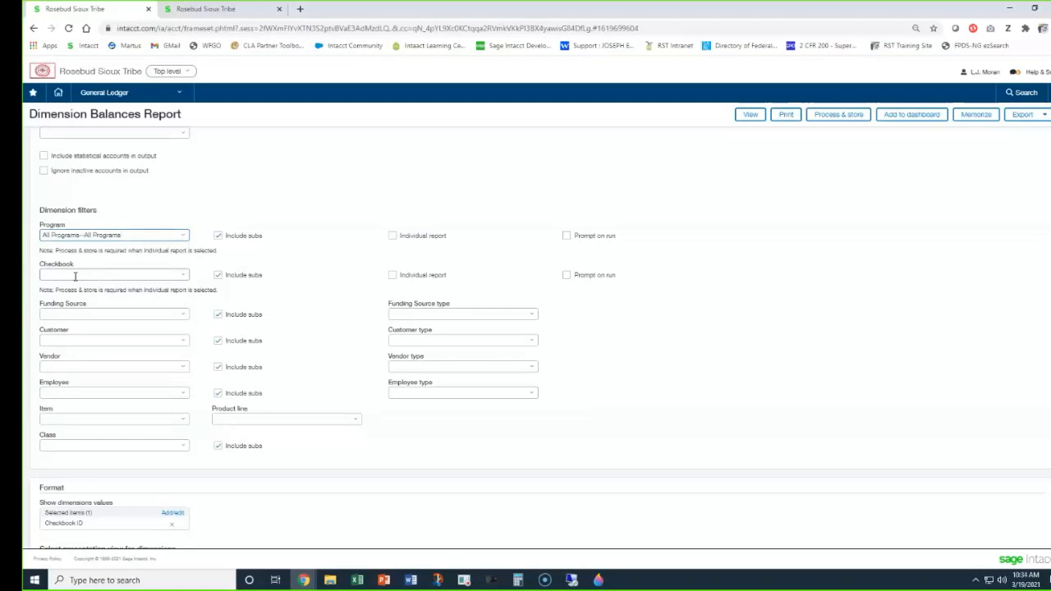
{"action": "left_click", "coordinate": [75, 277]}
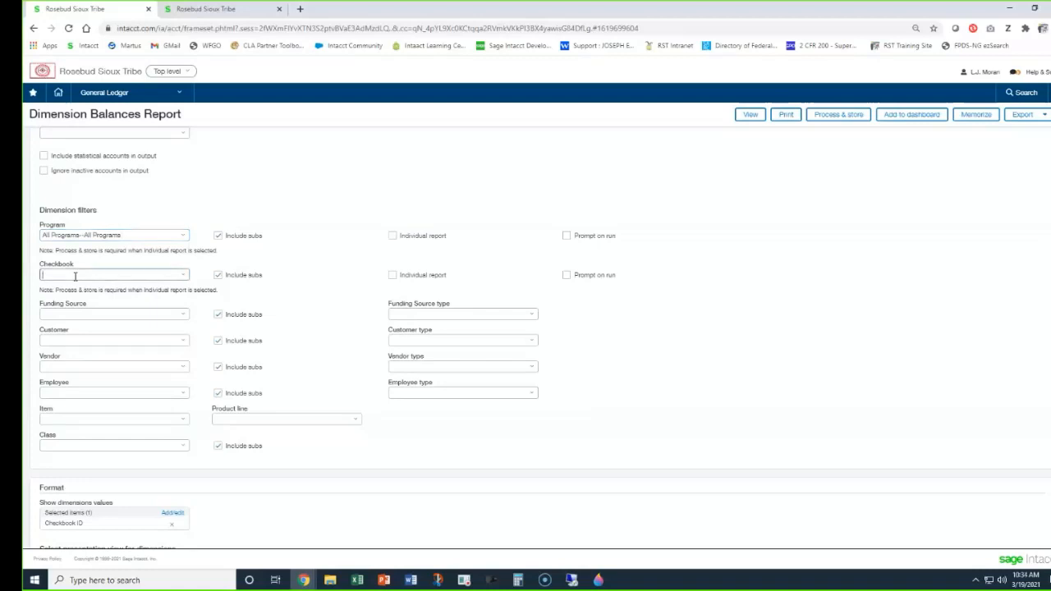
{"action": "type", "text": "all"}
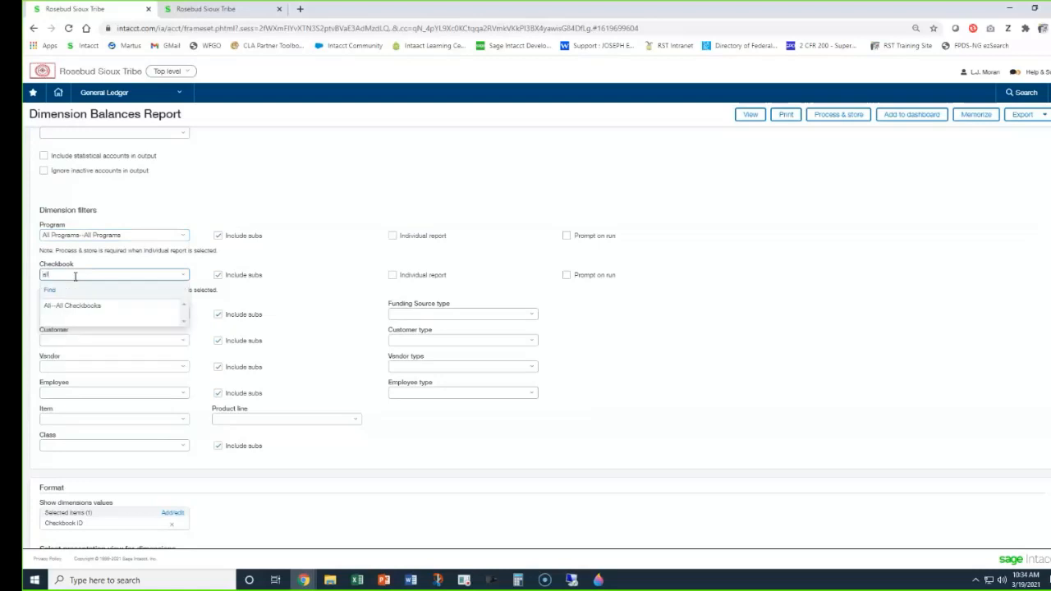
{"action": "left_click", "coordinate": [93, 306]}
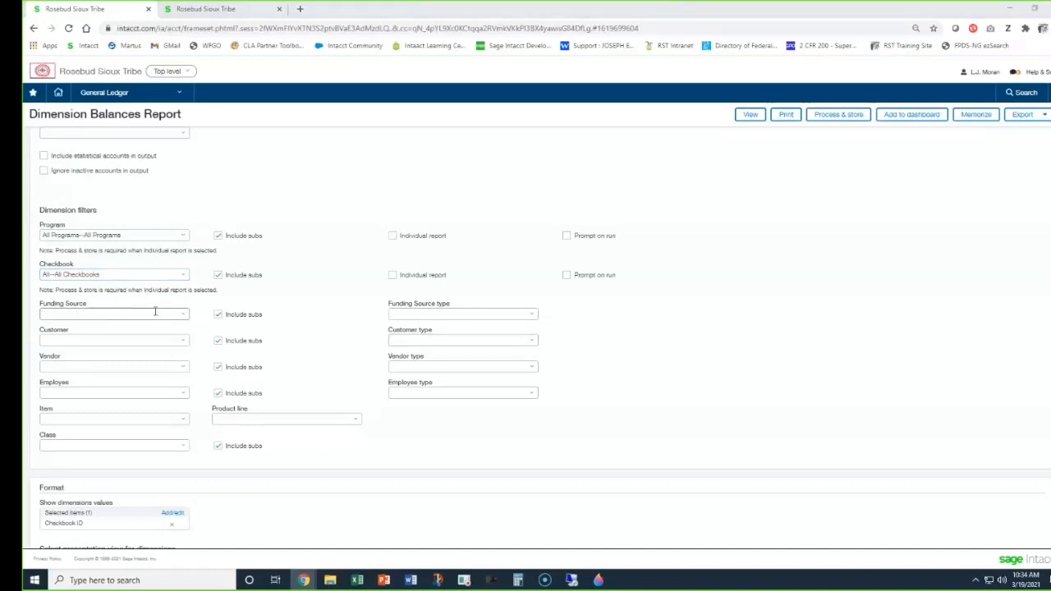
{"action": "left_click", "coordinate": [65, 342]}
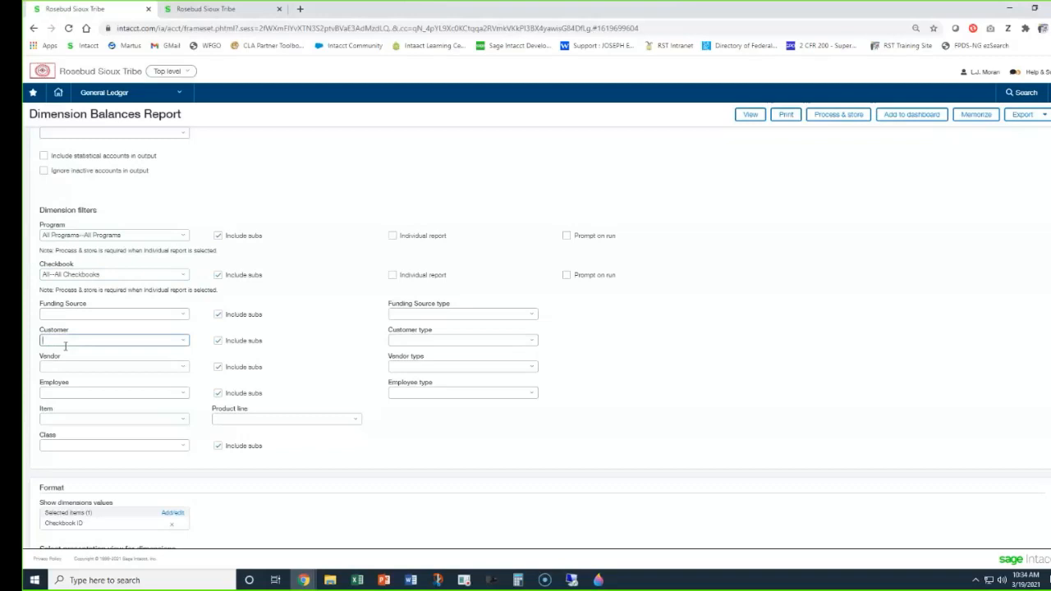
{"action": "left_click", "coordinate": [88, 365]}
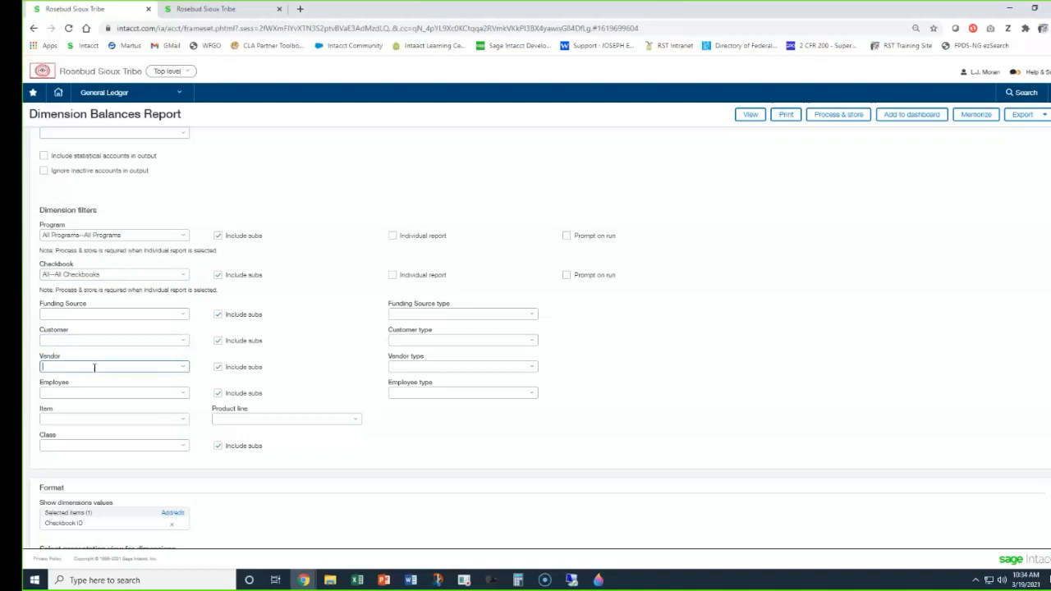
Try filtering the Item dimension by 60100 to list its line items, and clear the entry without choosing one.
{"action": "left_click", "coordinate": [103, 392]}
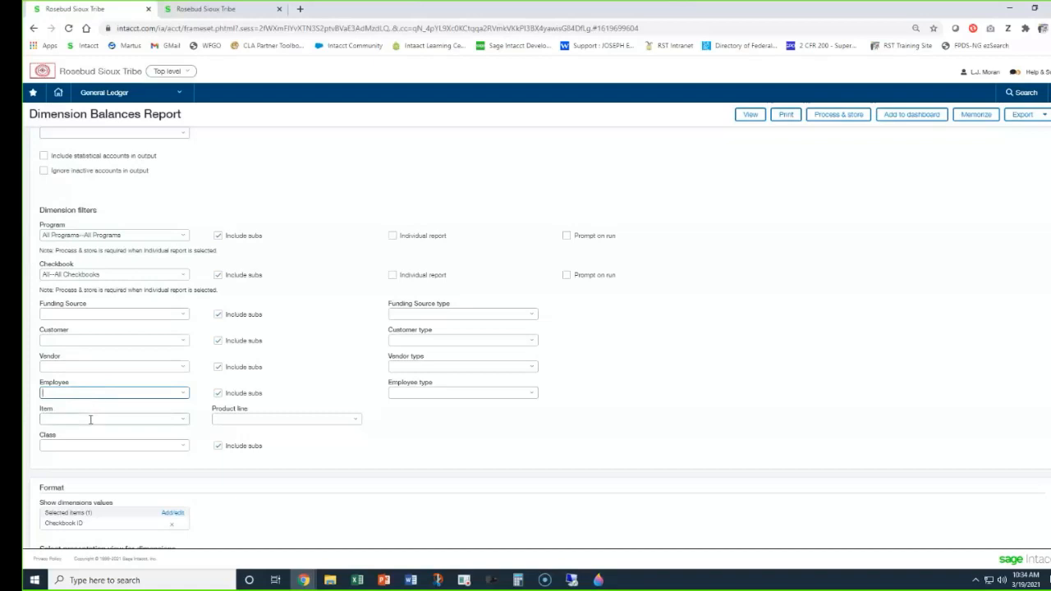
{"action": "scroll", "coordinate": [90, 419], "scroll_direction": "up", "scroll_amount": 3}
{"action": "scroll", "coordinate": [90, 423], "scroll_direction": "down", "scroll_amount": 4}
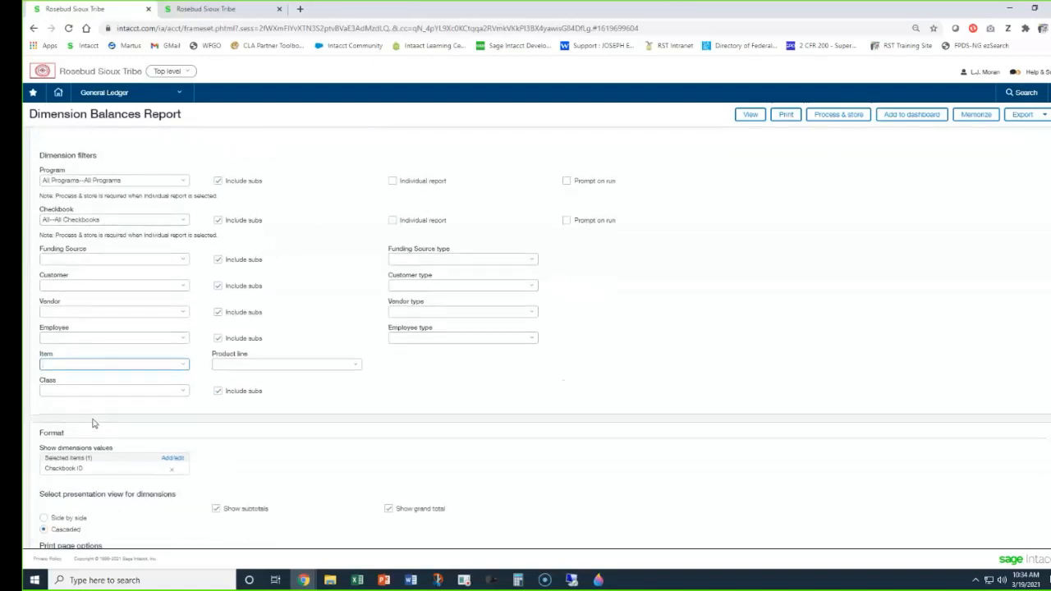
{"action": "type", "text": "60100"}
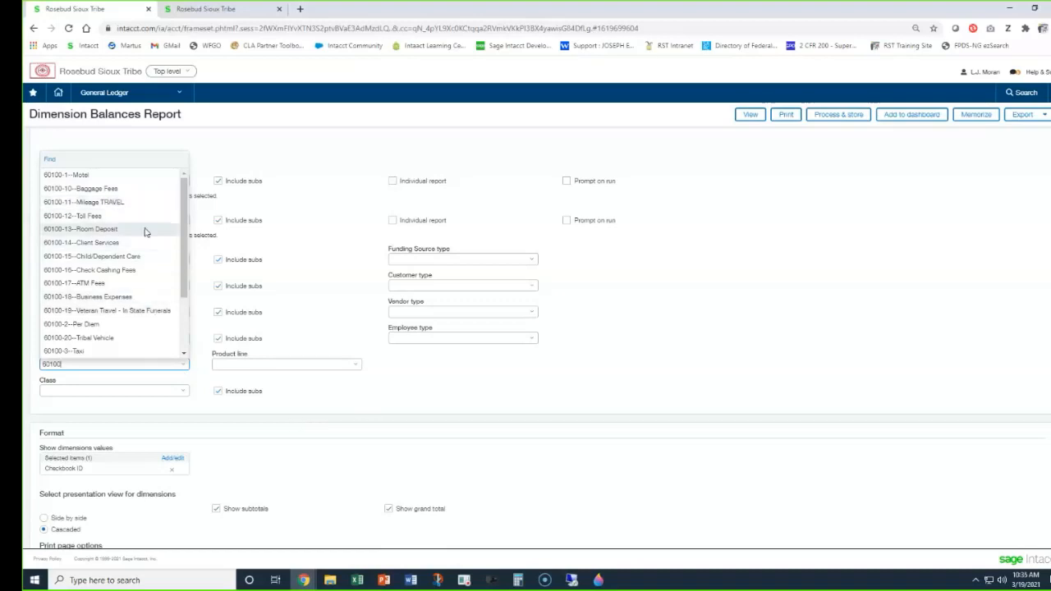
{"action": "left_click", "coordinate": [437, 402]}
{"action": "left_click", "coordinate": [93, 366]}
{"action": "key", "text": "BackSpace"}
{"action": "left_click", "coordinate": [437, 402]}
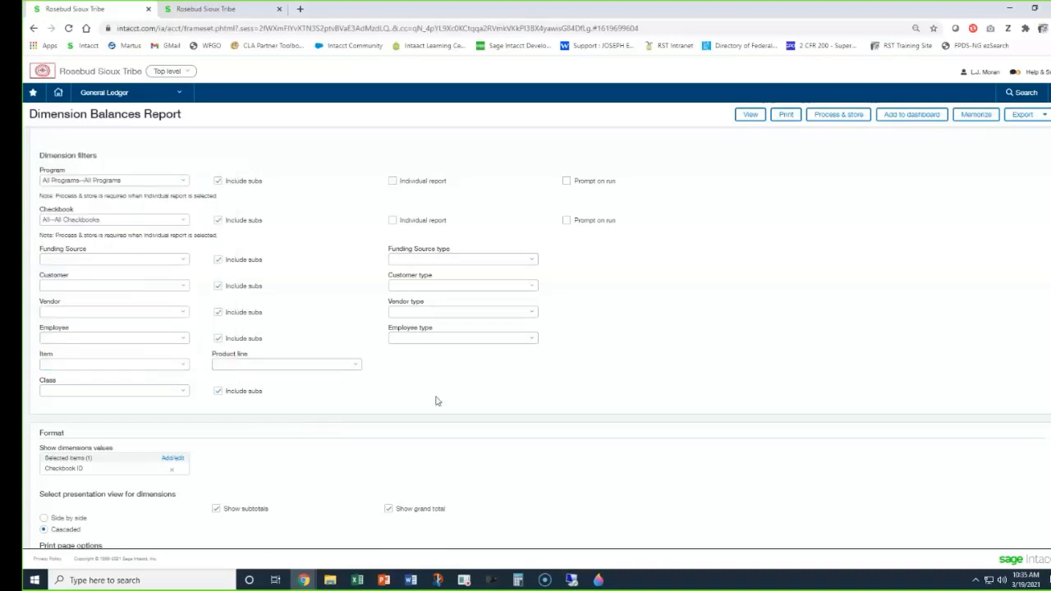
Look through the available Class filter values, leave the filter blank, and turn off including subs for the class.
{"action": "left_click", "coordinate": [182, 394]}
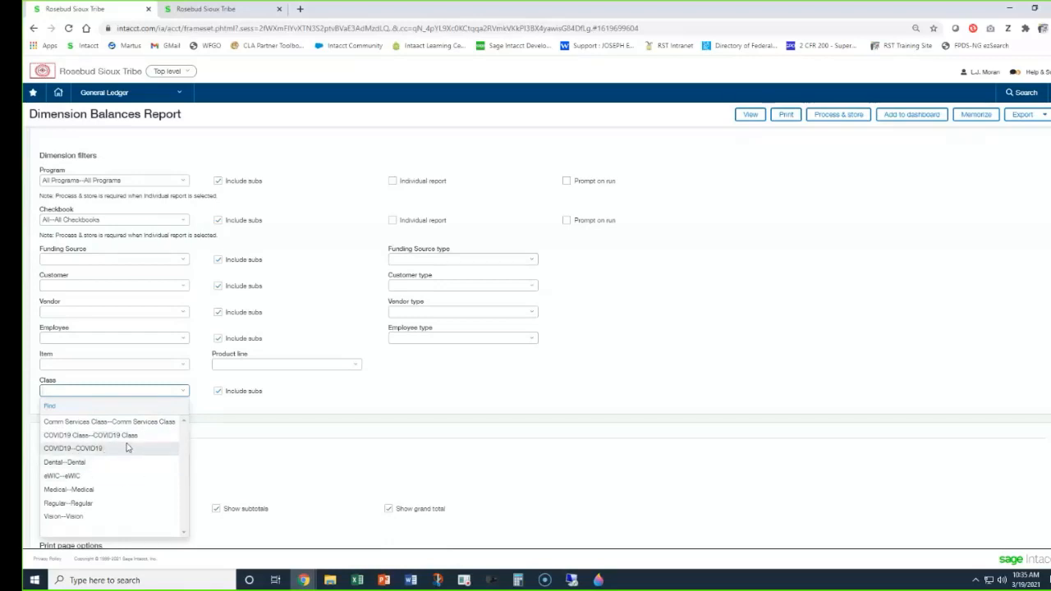
{"action": "left_click", "coordinate": [358, 400]}
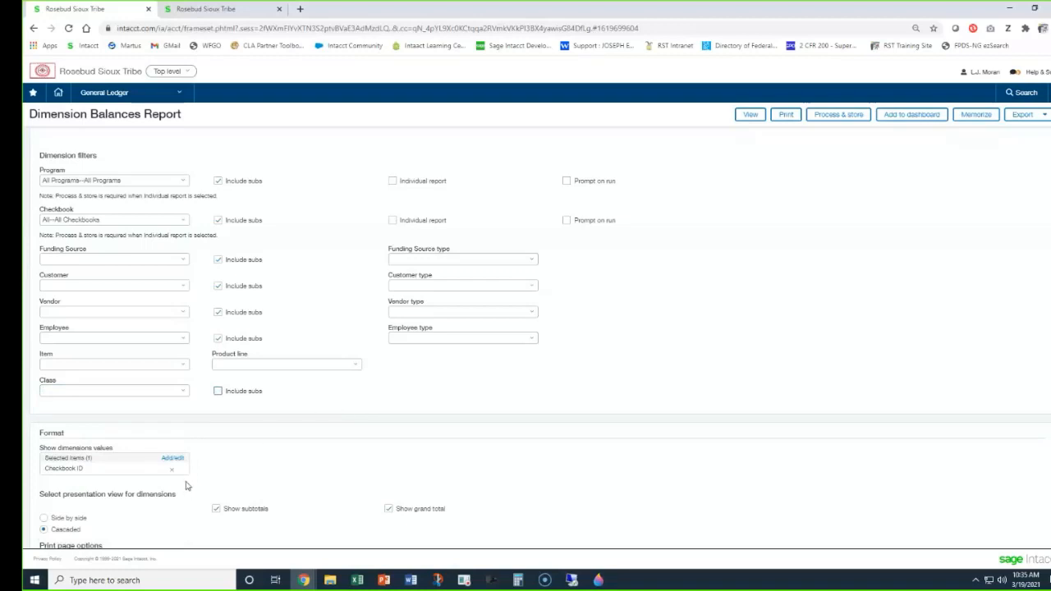
Replace Checkbook ID with Checkbook ID and Name in the report's displayed dimension values.
{"action": "scroll", "coordinate": [186, 477], "scroll_direction": "down", "scroll_amount": 2}
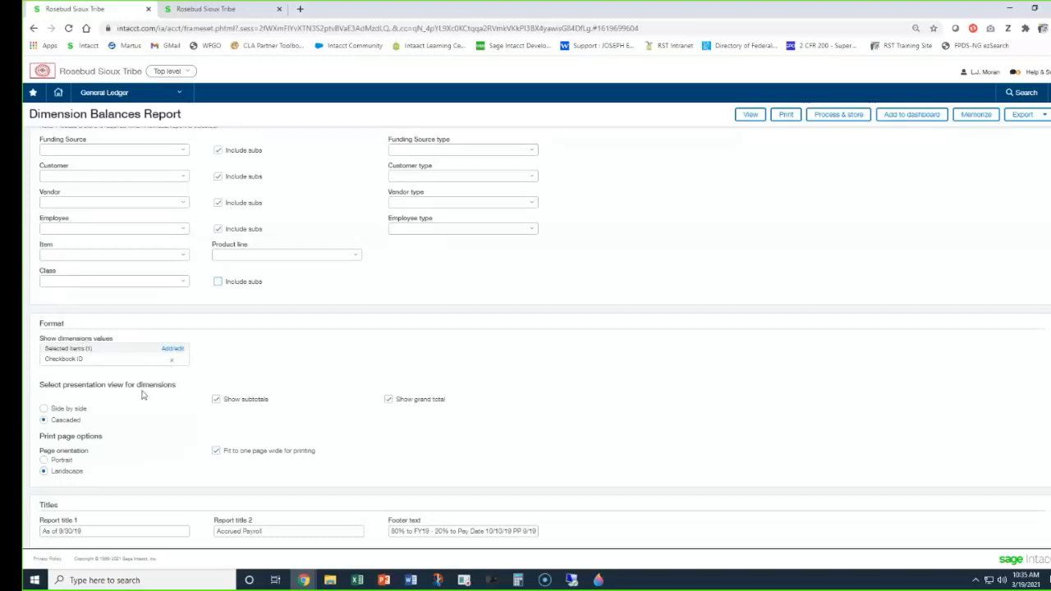
{"action": "left_click", "coordinate": [171, 359]}
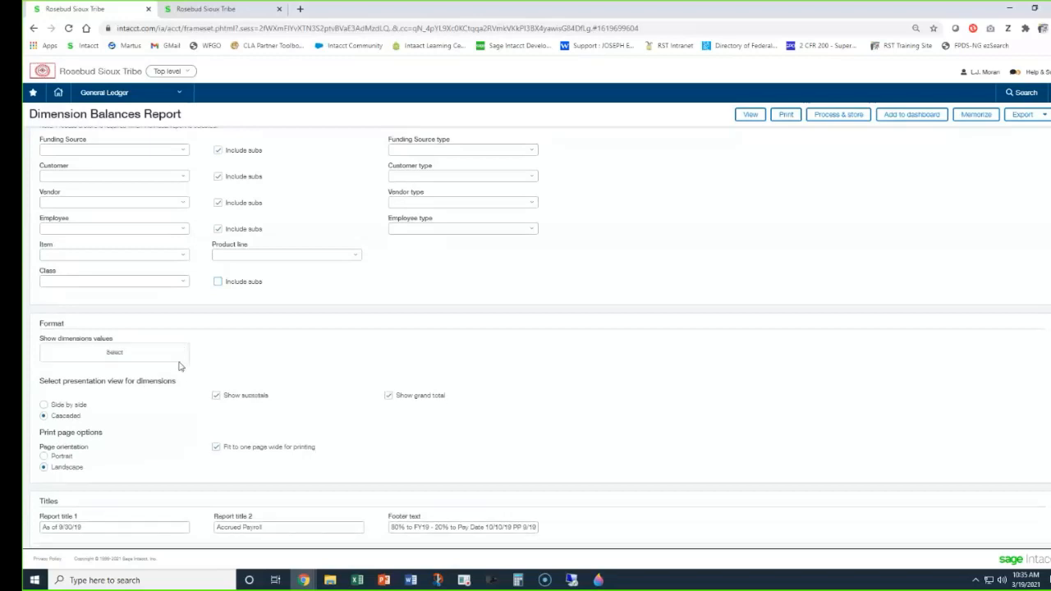
{"action": "left_click", "coordinate": [115, 353]}
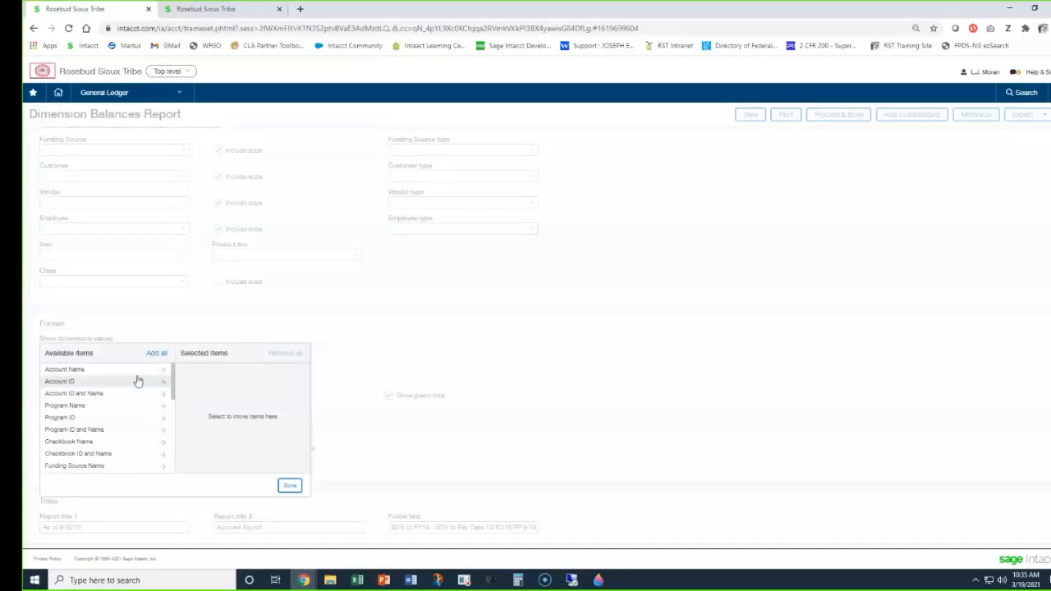
{"action": "left_click_drag", "start_coordinate": [173, 379], "coordinate": [172, 455]}
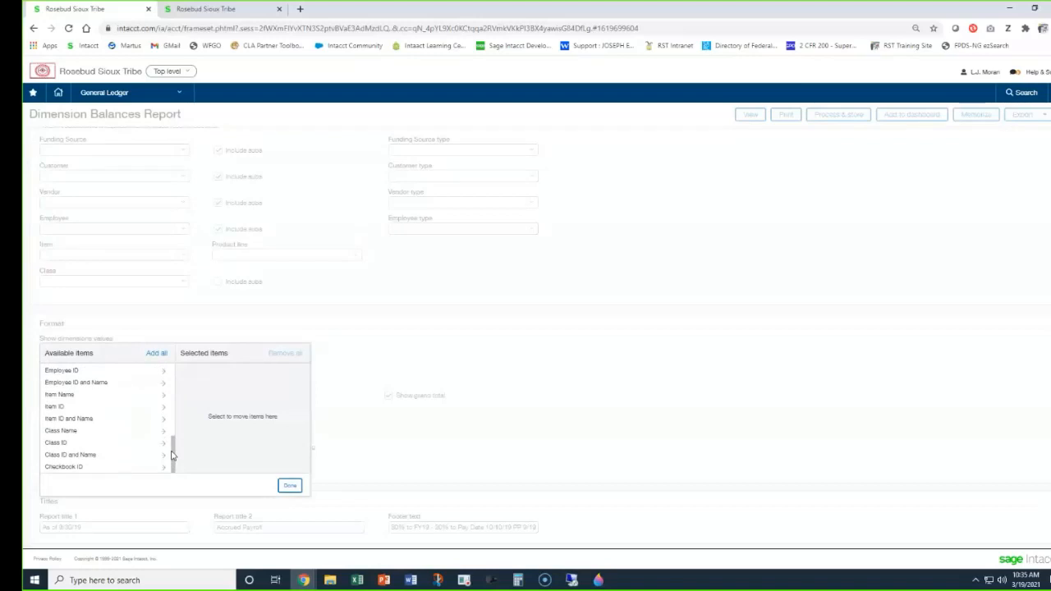
{"action": "left_click_drag", "start_coordinate": [170, 455], "coordinate": [170, 376]}
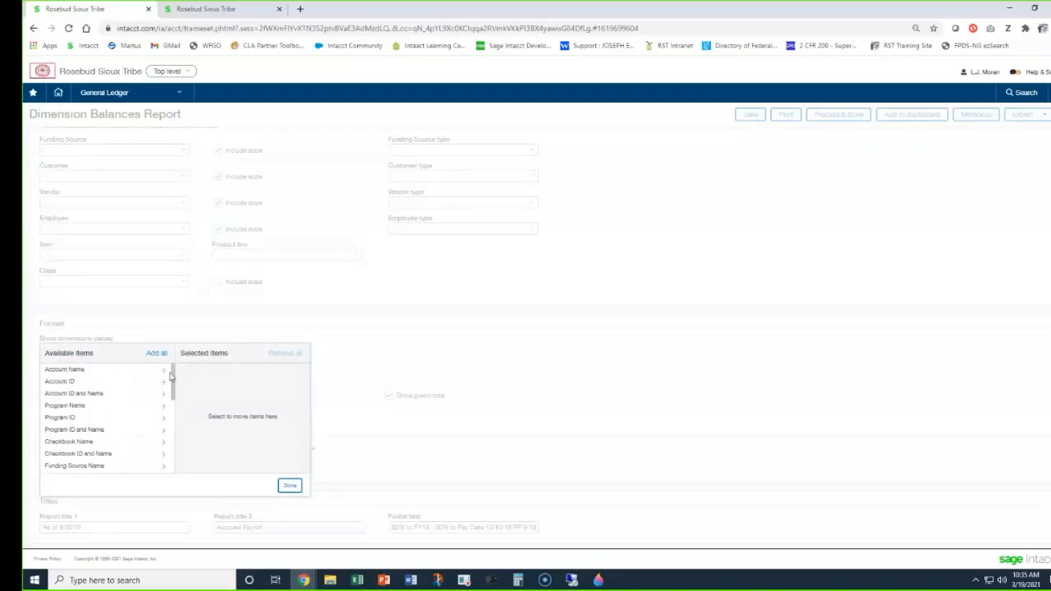
{"action": "left_click", "coordinate": [105, 454]}
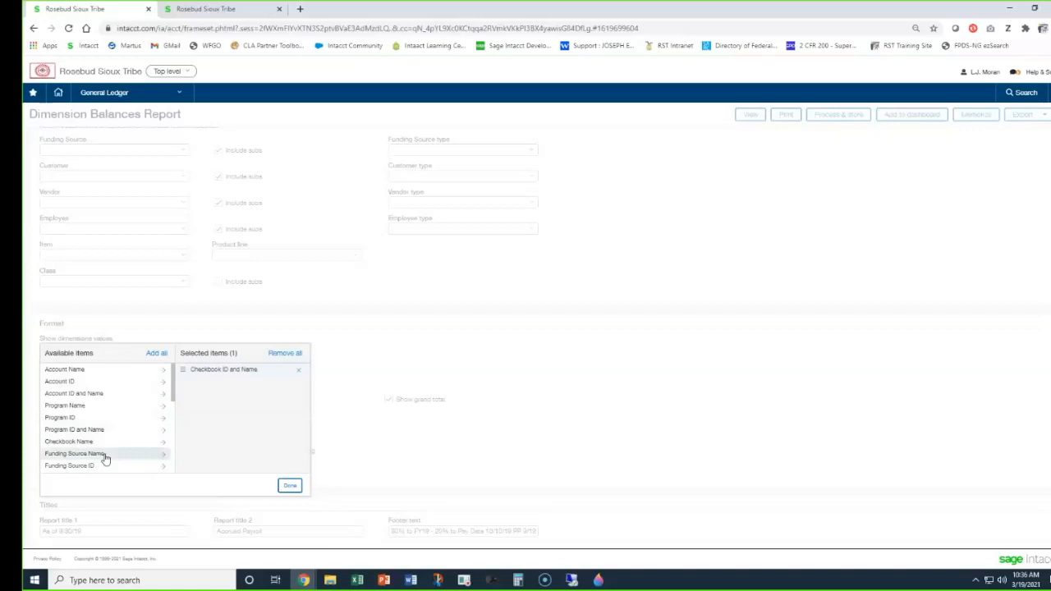
Add Item ID and Name to the displayed dimension values and confirm the selection.
{"action": "scroll", "coordinate": [118, 420], "scroll_direction": "down", "scroll_amount": 3}
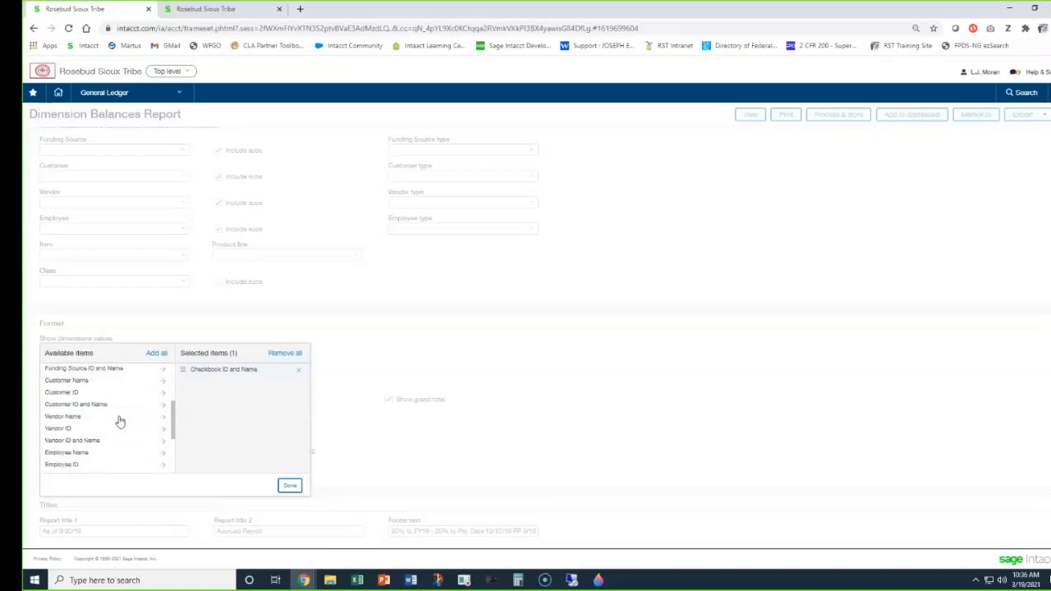
{"action": "scroll", "coordinate": [119, 420], "scroll_direction": "down", "scroll_amount": 3}
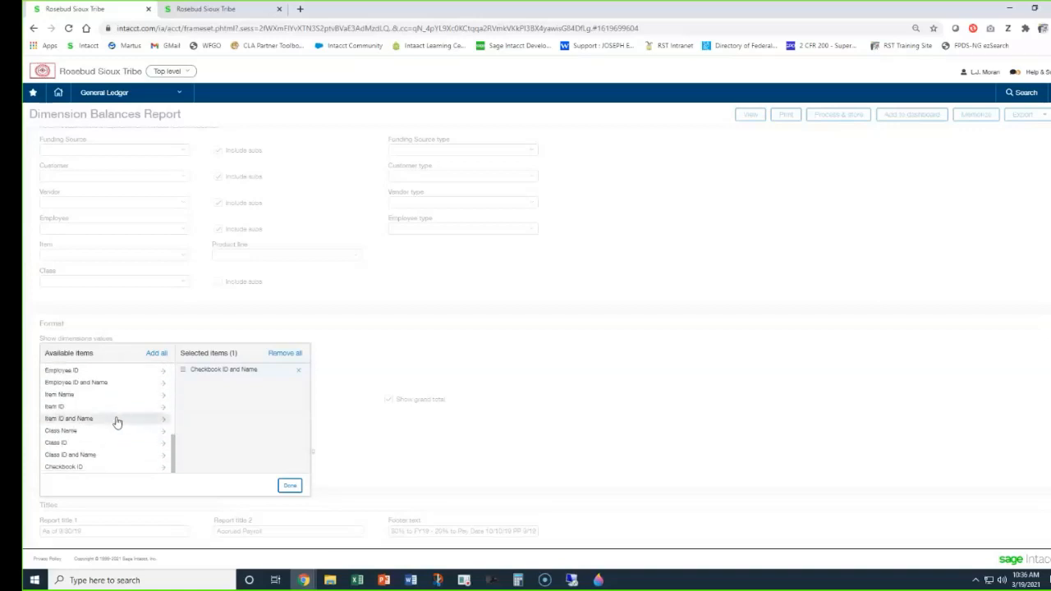
{"action": "left_click", "coordinate": [99, 420]}
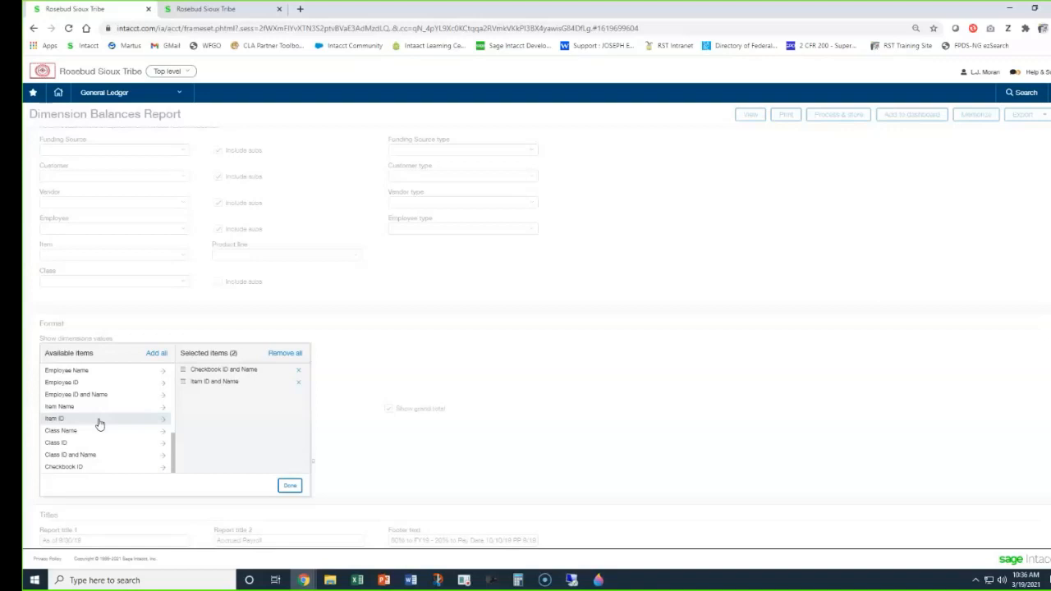
{"action": "left_click", "coordinate": [292, 490]}
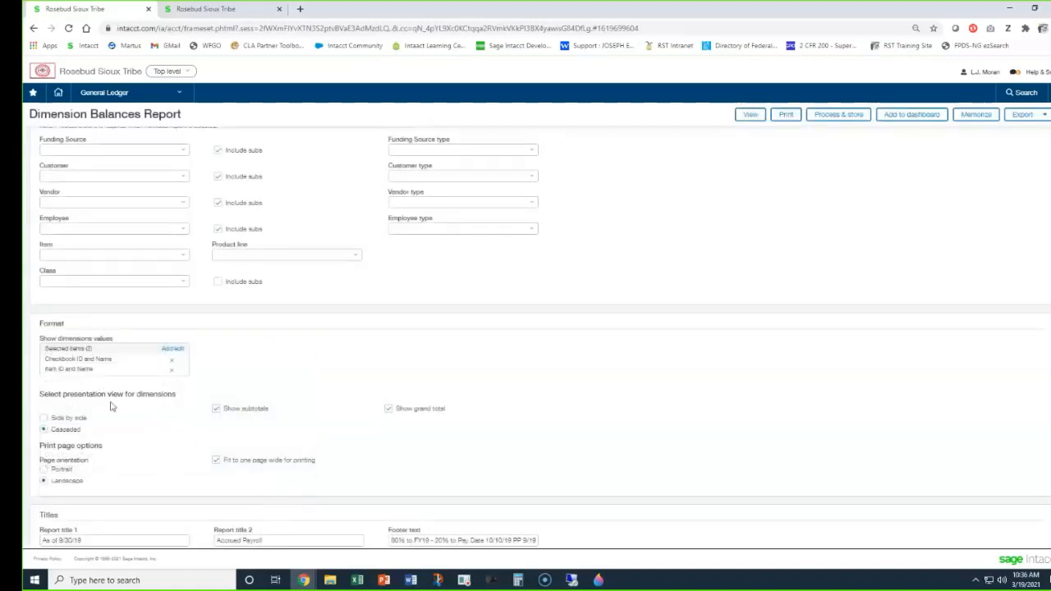
Use the cascaded presentation view for dimensions and set the page orientation to portrait.
{"action": "left_click", "coordinate": [44, 430]}
{"action": "left_click", "coordinate": [45, 469]}
Go over the Report title 1, Report title 2 and Footer text fields without editing them.
{"action": "scroll", "coordinate": [260, 467], "scroll_direction": "down", "scroll_amount": 1}
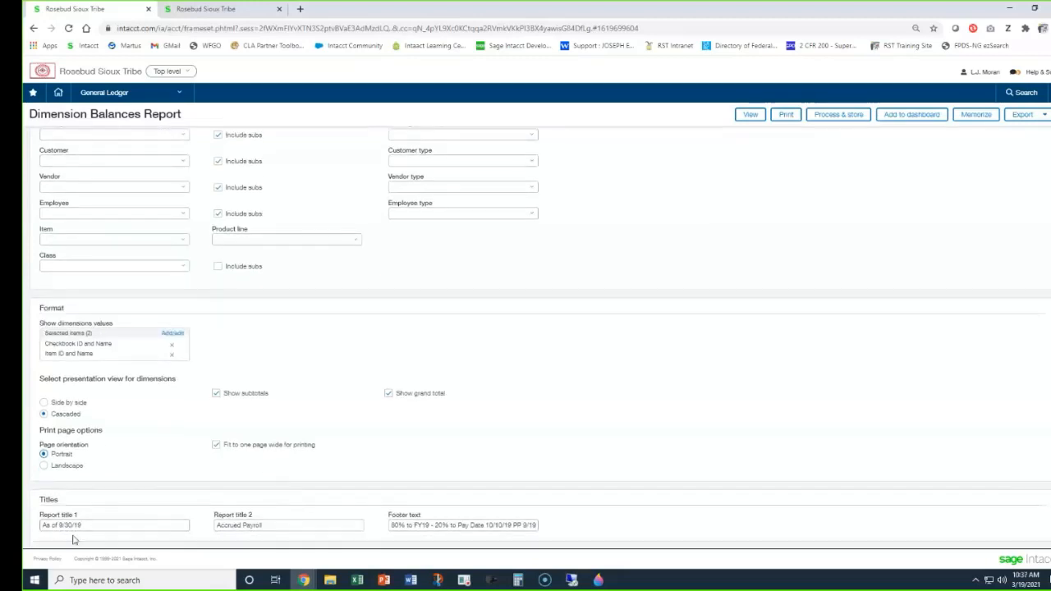
{"action": "double_click", "coordinate": [78, 526]}
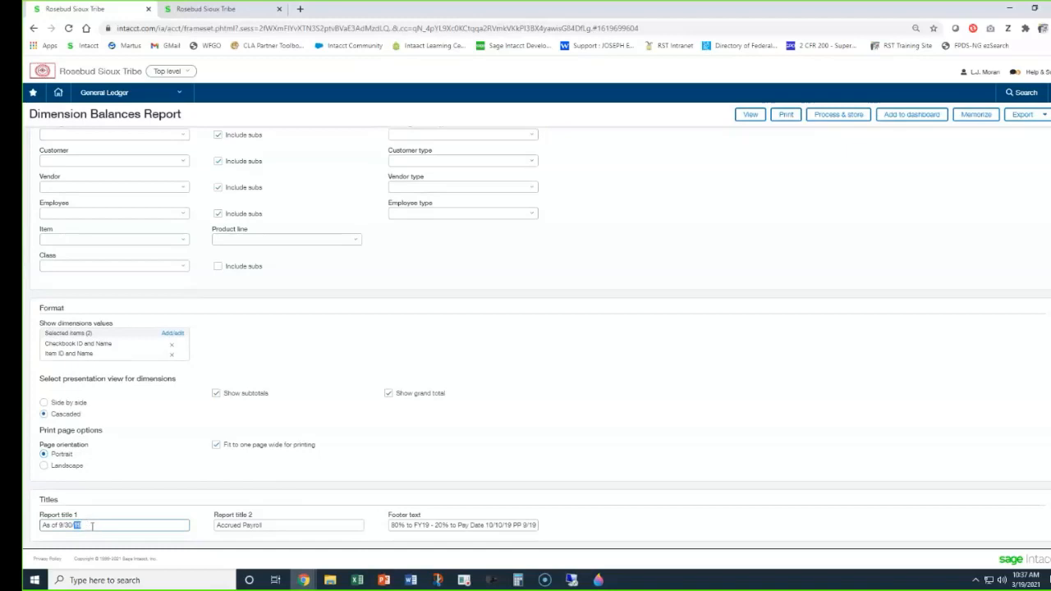
{"action": "double_click", "coordinate": [284, 525]}
{"action": "double_click", "coordinate": [422, 524]}
{"action": "left_click", "coordinate": [609, 483]}
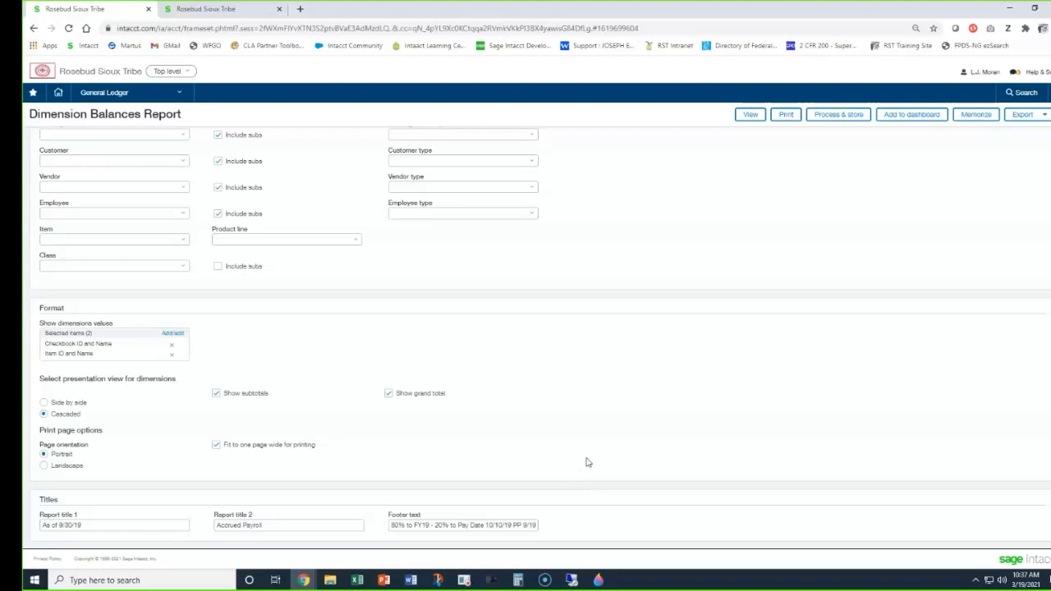
Review the report's date, book, account, dimension and format settings and view the report on screen.
{"action": "scroll", "coordinate": [588, 464], "scroll_direction": "up", "scroll_amount": 5}
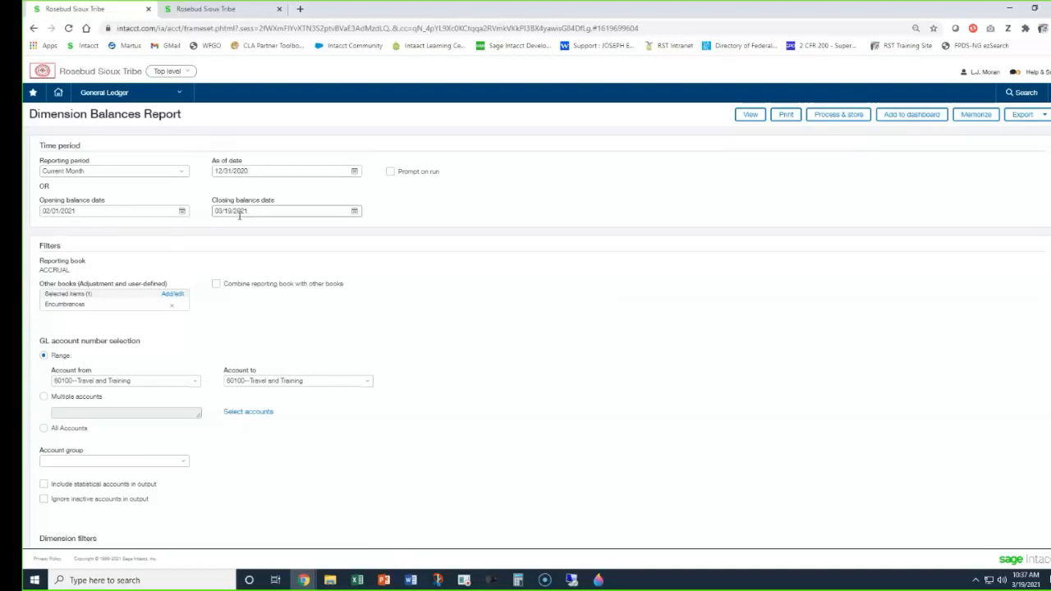
{"action": "scroll", "coordinate": [225, 244], "scroll_direction": "down", "scroll_amount": 1}
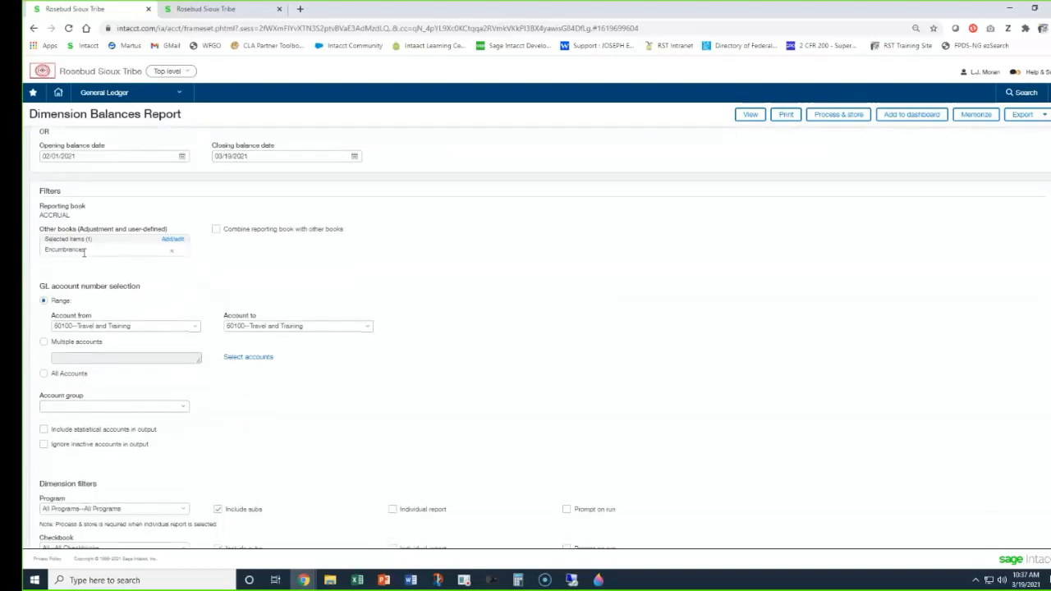
{"action": "scroll", "coordinate": [94, 266], "scroll_direction": "down", "scroll_amount": 1}
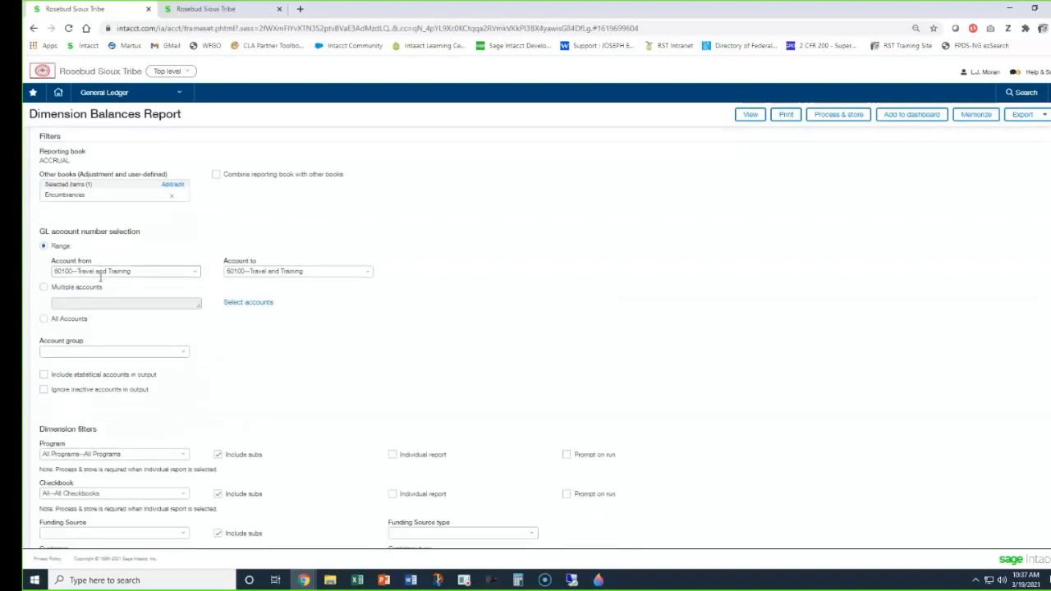
{"action": "scroll", "coordinate": [102, 286], "scroll_direction": "down", "scroll_amount": 3}
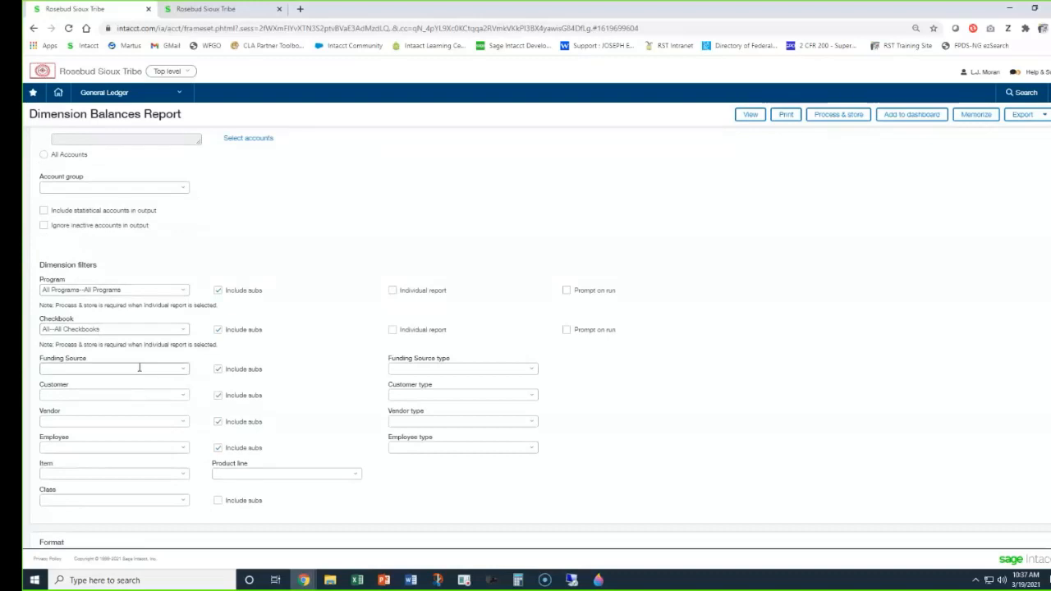
{"action": "scroll", "coordinate": [139, 366], "scroll_direction": "down", "scroll_amount": 2}
{"action": "scroll", "coordinate": [139, 367], "scroll_direction": "down", "scroll_amount": 2}
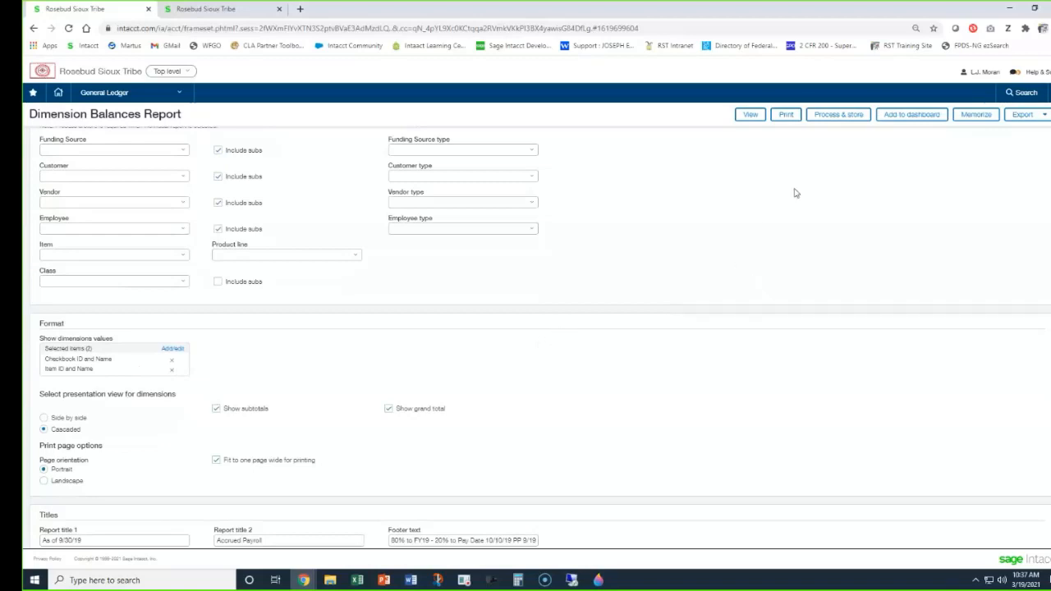
{"action": "left_click", "coordinate": [745, 120]}
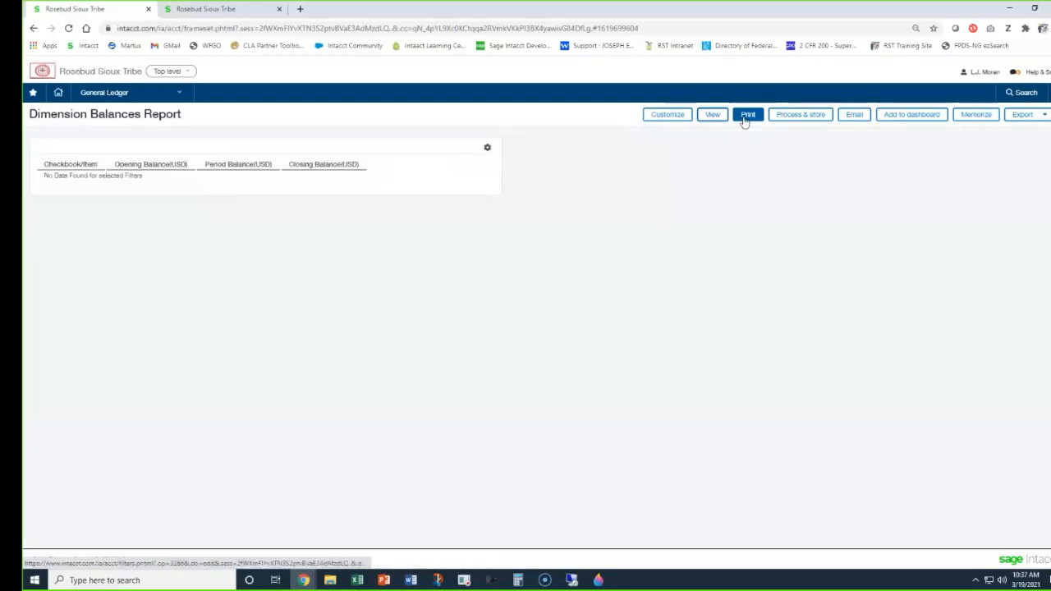
Customize the report to use 18000--Travel Advances as both the starting and ending GL account, and view the report.
{"action": "left_click", "coordinate": [662, 119]}
{"action": "left_click", "coordinate": [164, 384]}
{"action": "type", "text": "1800"}
{"action": "left_click", "coordinate": [159, 412]}
{"action": "left_click", "coordinate": [302, 381]}
{"action": "type", "text": "1800"}
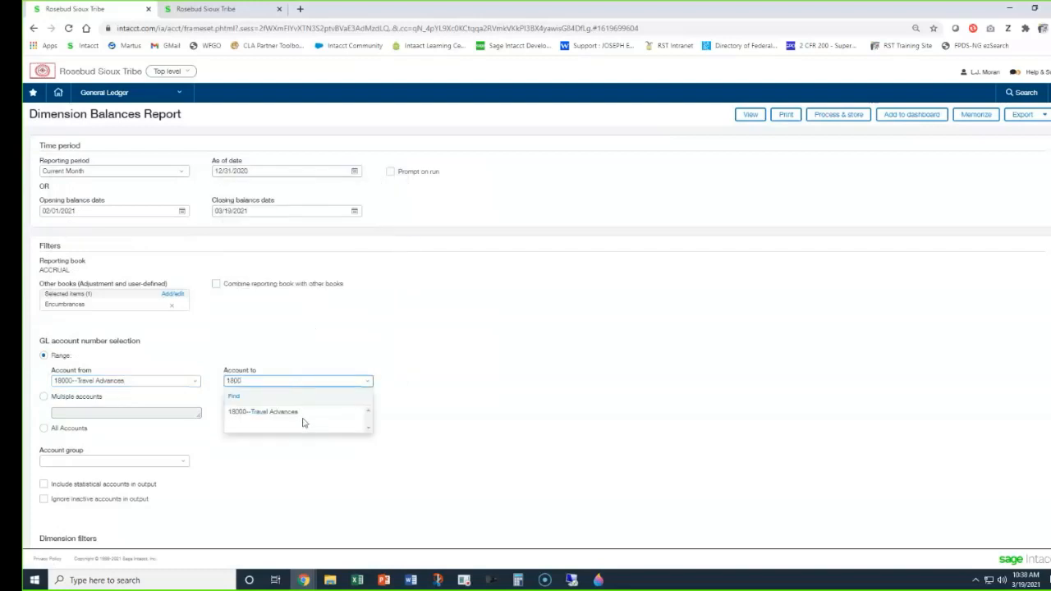
{"action": "left_click", "coordinate": [302, 420]}
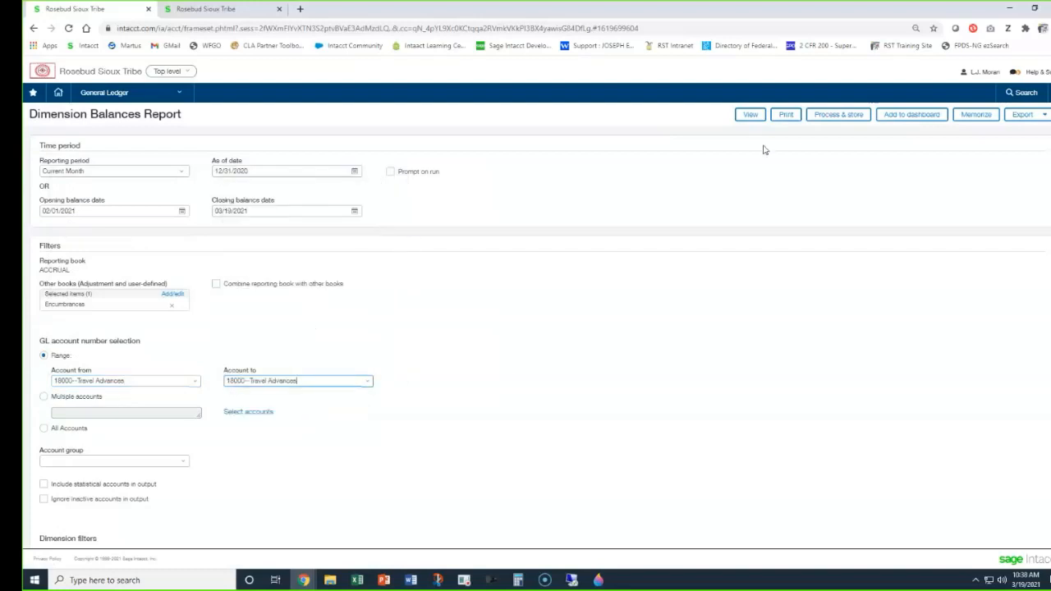
{"action": "left_click", "coordinate": [752, 115]}
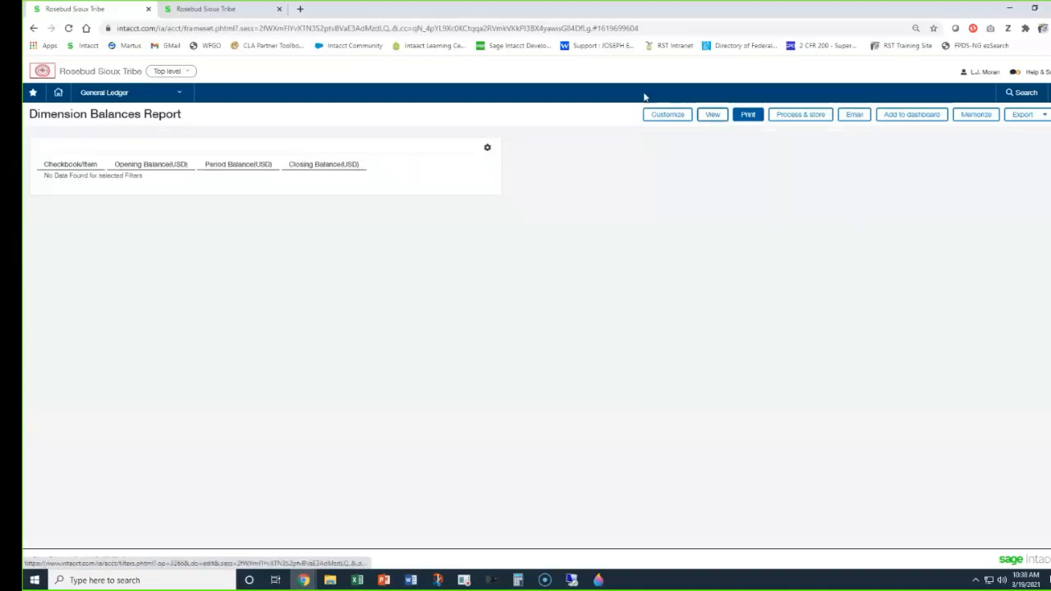
Customize the report again and set both ends of the GL account range to 68100--Utilities - Propane/Electricity/Garbage/etc.
{"action": "left_click", "coordinate": [668, 116]}
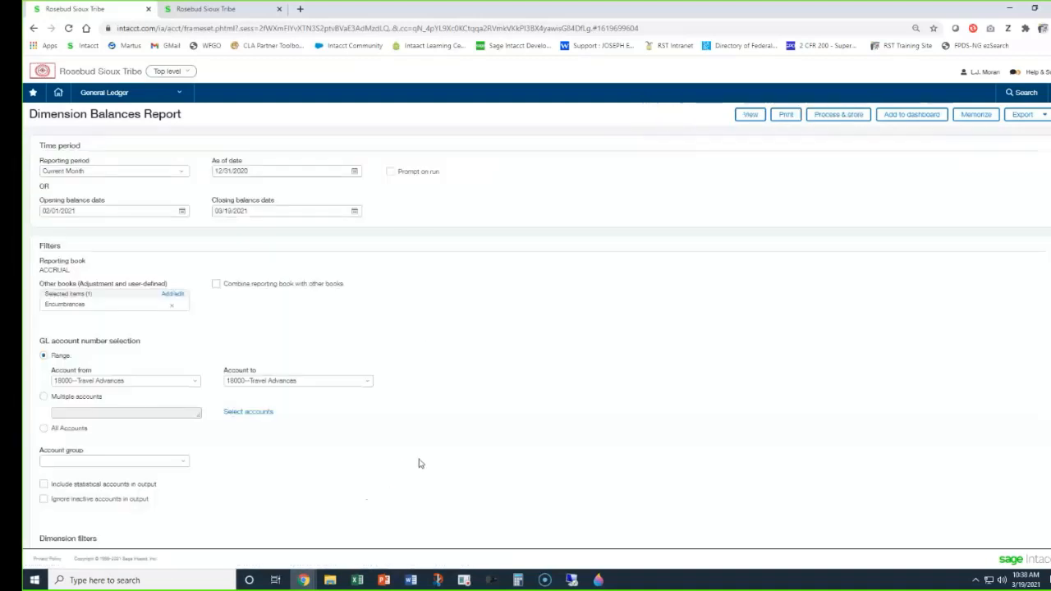
{"action": "scroll", "coordinate": [427, 451], "scroll_direction": "down", "scroll_amount": 2}
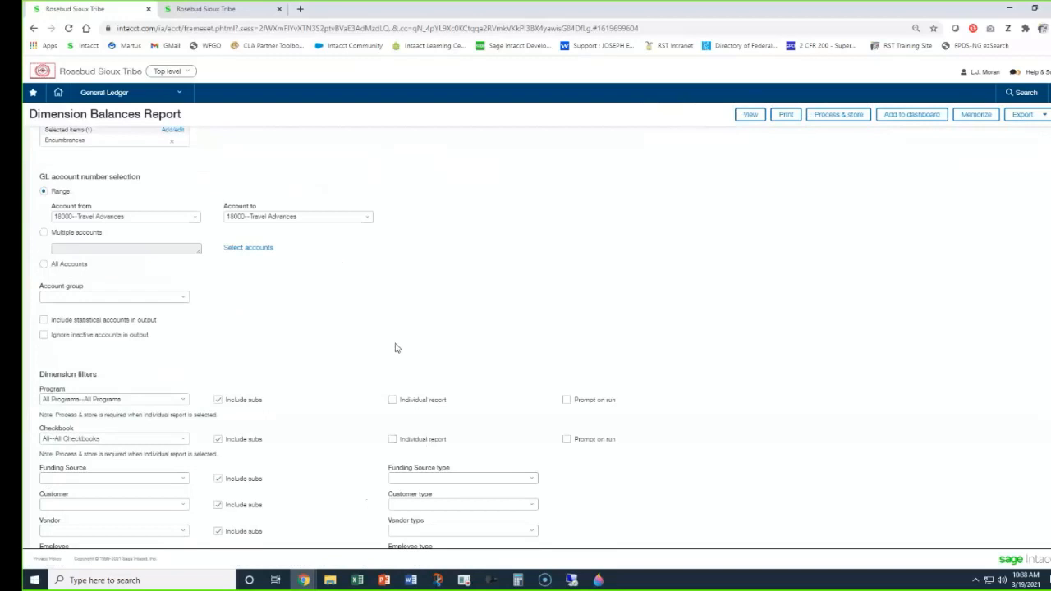
{"action": "scroll", "coordinate": [395, 348], "scroll_direction": "up", "scroll_amount": 2}
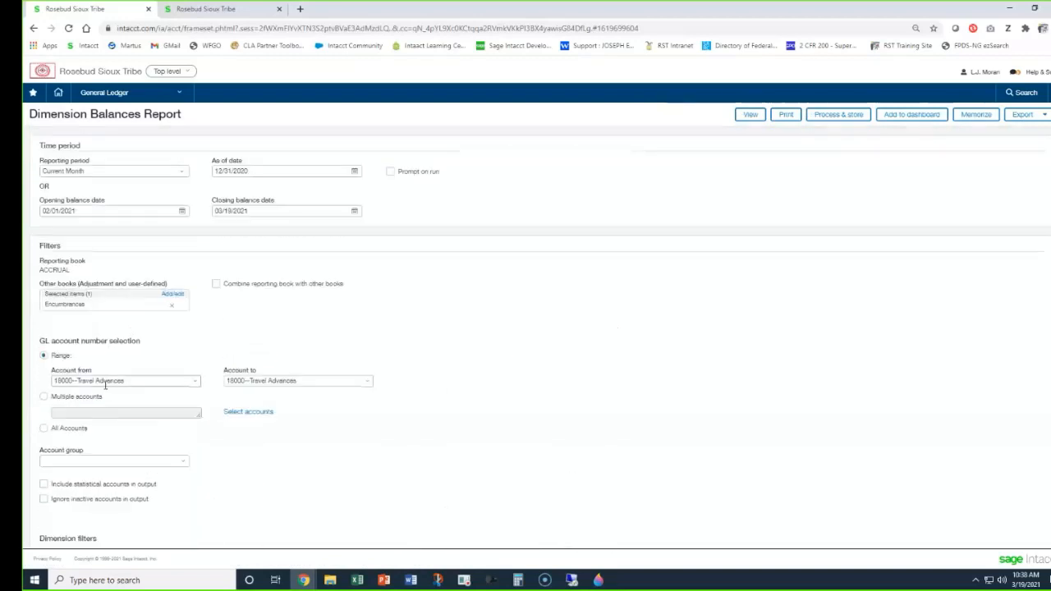
{"action": "left_click", "coordinate": [105, 383]}
{"action": "type", "text": "6810"}
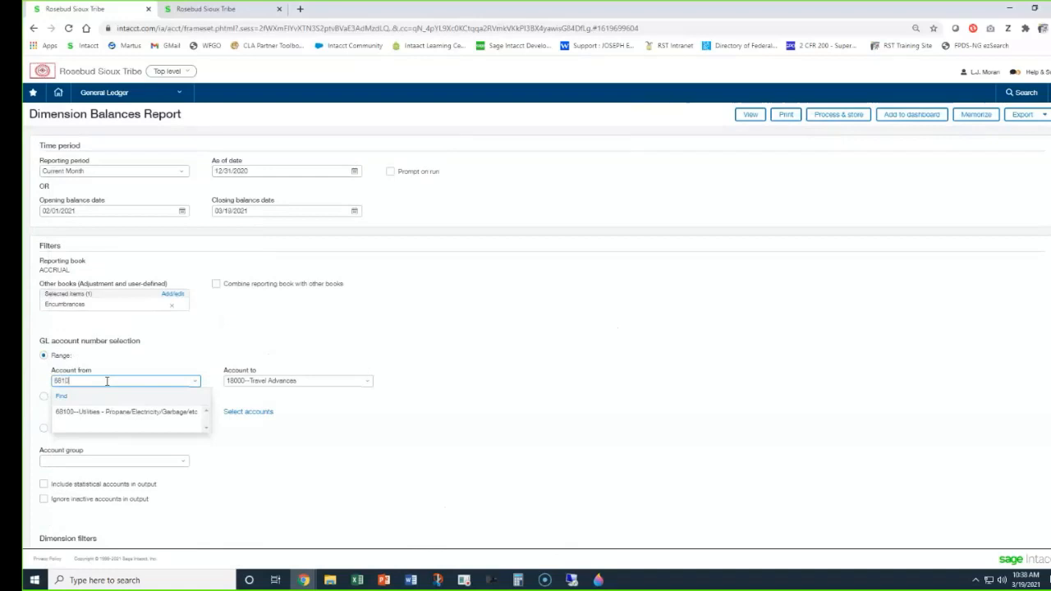
{"action": "key", "text": "Tab"}
{"action": "type", "text": "68100"}
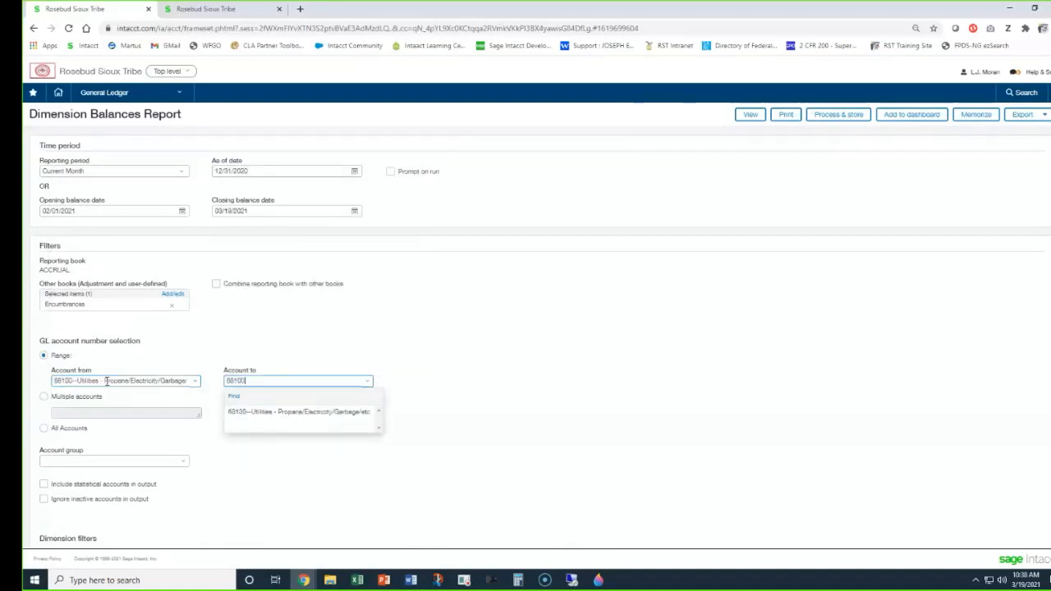
{"action": "left_click", "coordinate": [293, 412]}
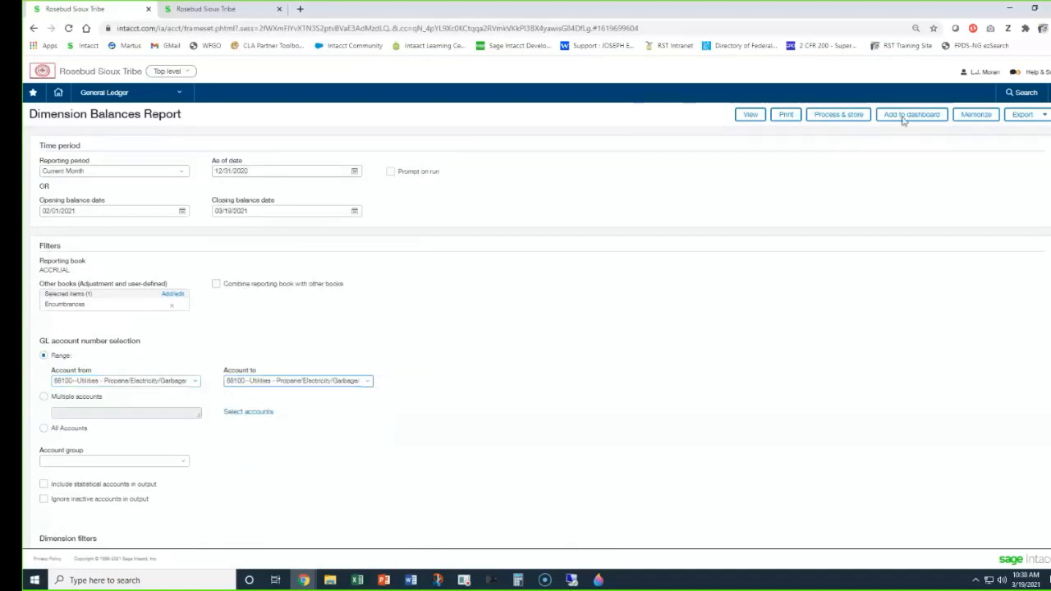
Set the opening balance date to 1/1/21.
{"action": "left_click", "coordinate": [105, 214]}
{"action": "triple_click", "coordinate": [103, 216]}
{"action": "type", "text": "1"}
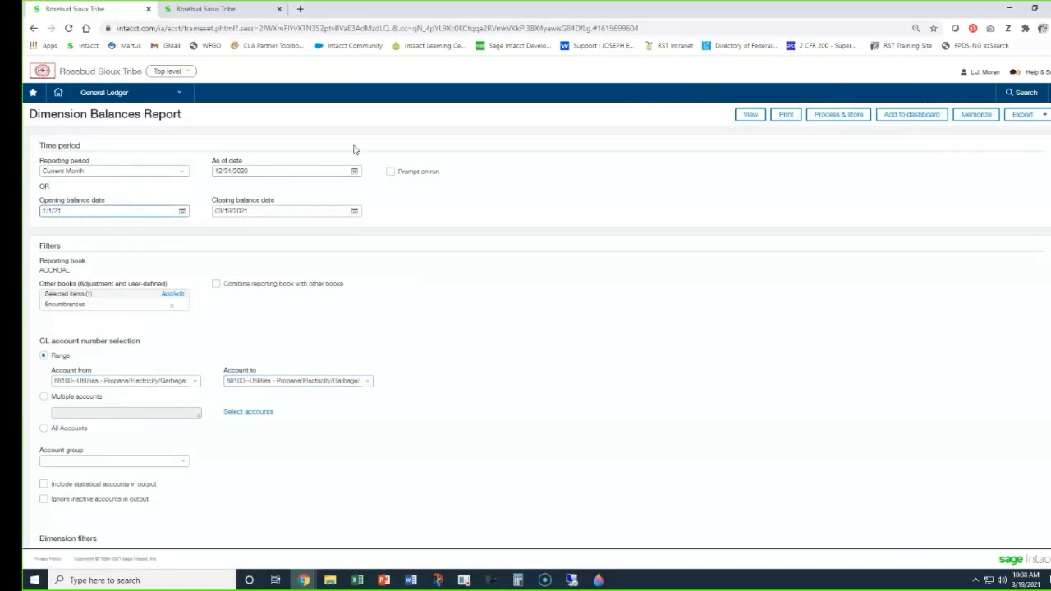
View the report, then customize its dimension presentation to Side by side and view it again.
{"action": "left_click", "coordinate": [746, 116]}
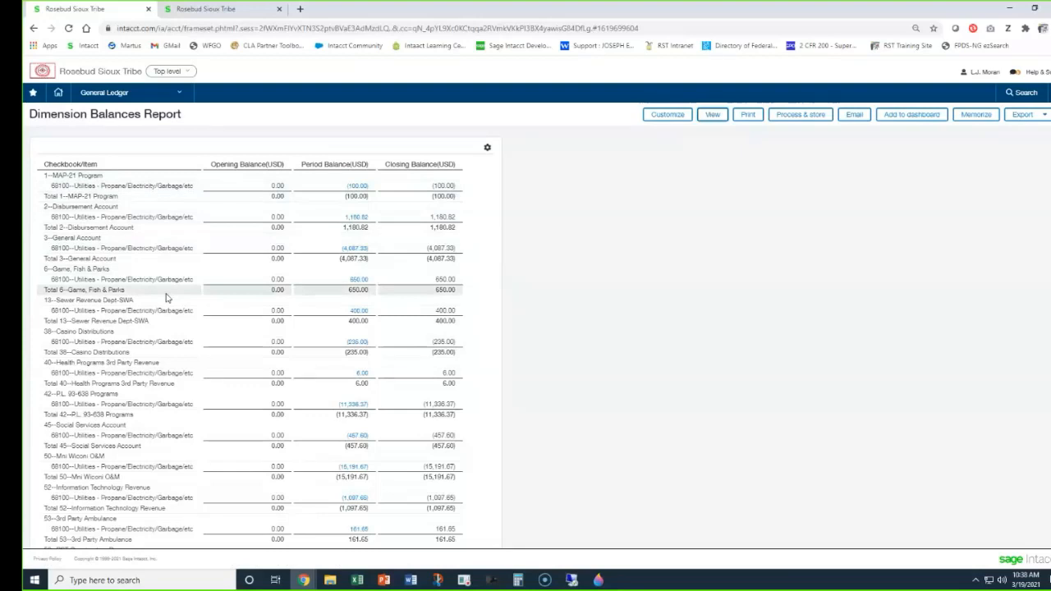
{"action": "left_click", "coordinate": [657, 118]}
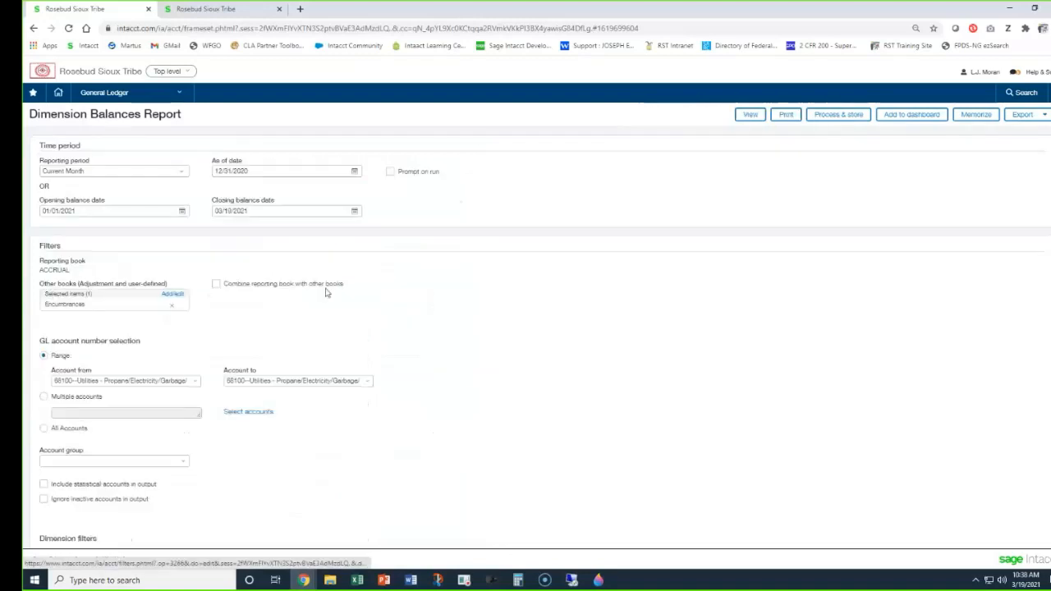
{"action": "scroll", "coordinate": [246, 386], "scroll_direction": "down", "scroll_amount": 5}
{"action": "scroll", "coordinate": [263, 356], "scroll_direction": "down", "scroll_amount": 3}
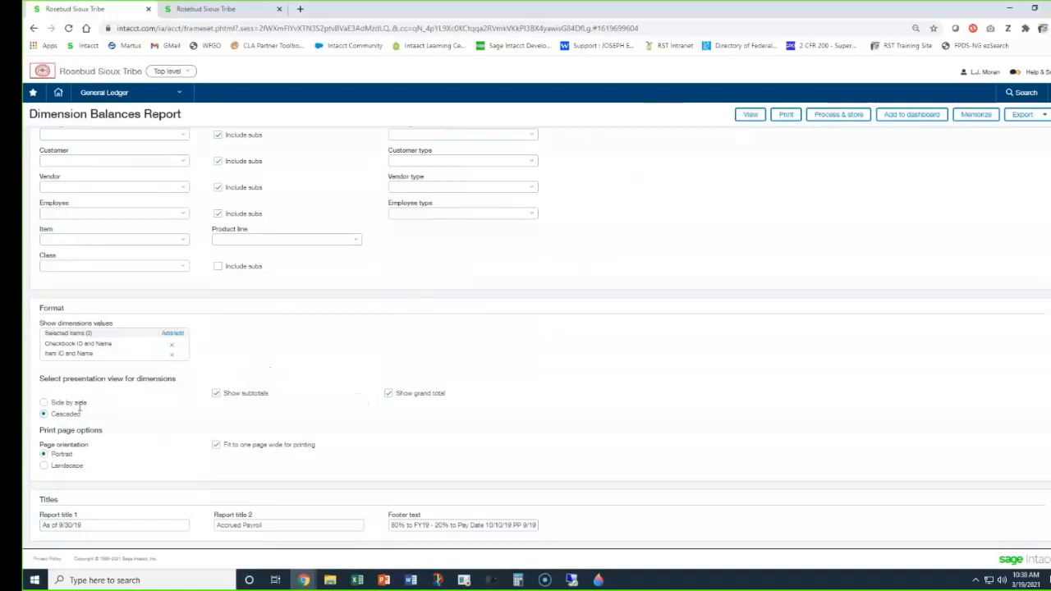
{"action": "left_click", "coordinate": [52, 403]}
{"action": "left_click", "coordinate": [750, 114]}
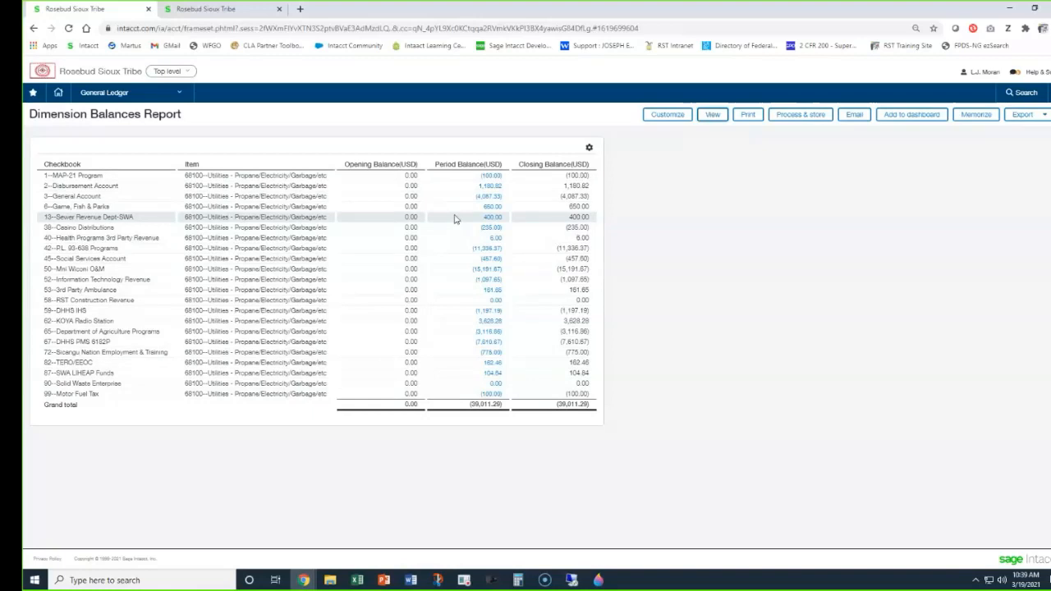
Customize the report and remove Item ID and Name and Checkbook ID and Name from the shown dimension values.
{"action": "left_click", "coordinate": [668, 116]}
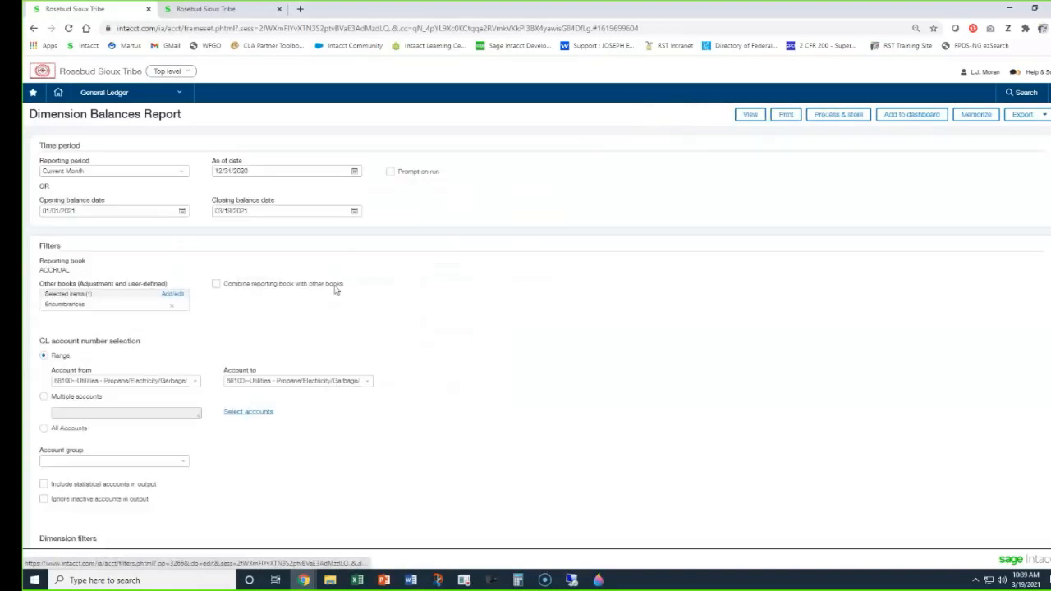
{"action": "scroll", "coordinate": [164, 403], "scroll_direction": "down", "scroll_amount": 10}
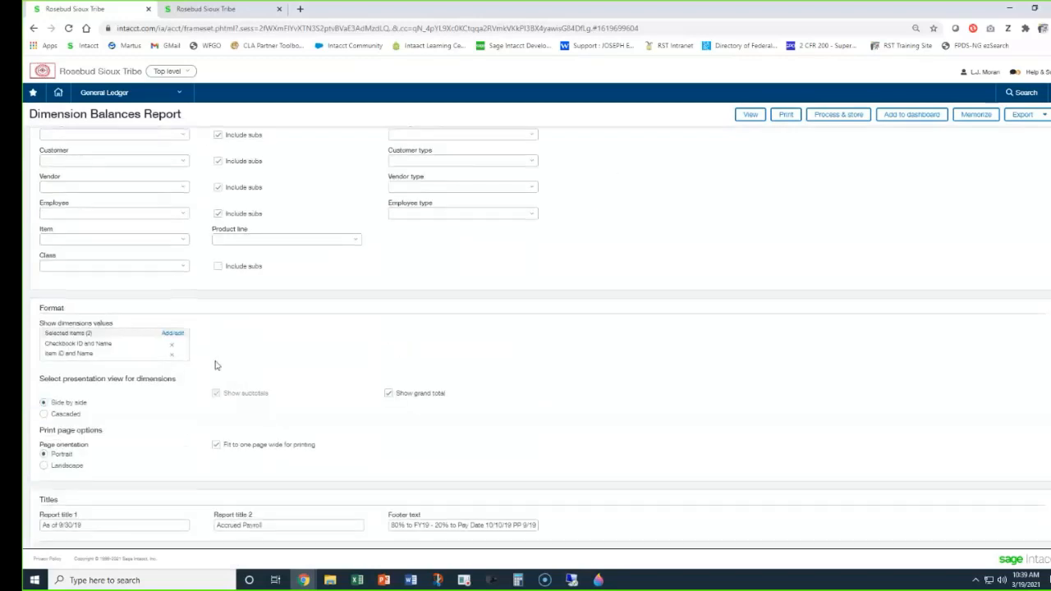
{"action": "left_click", "coordinate": [172, 354]}
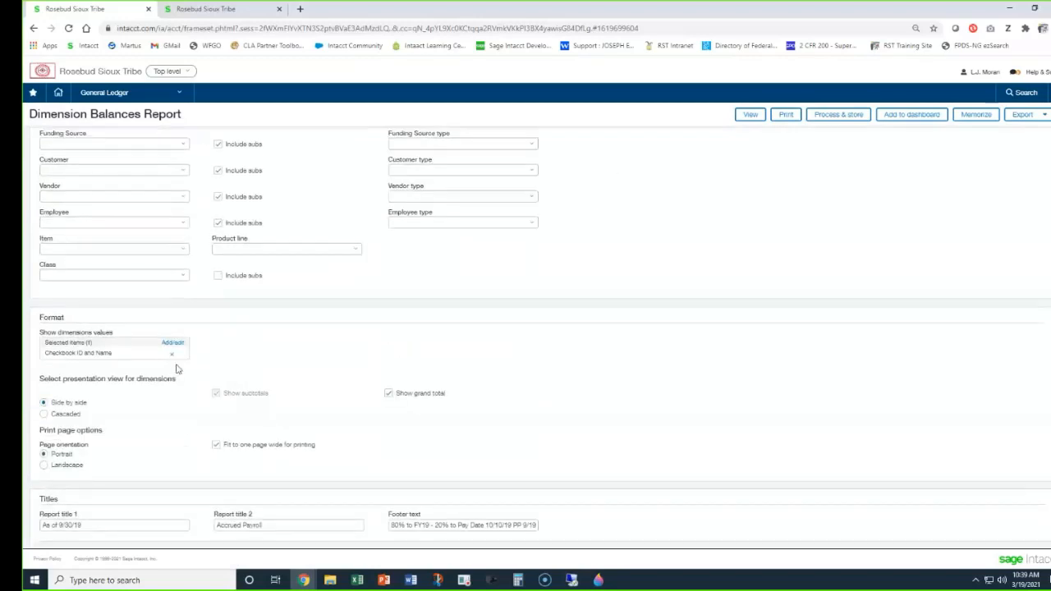
{"action": "left_click", "coordinate": [172, 355]}
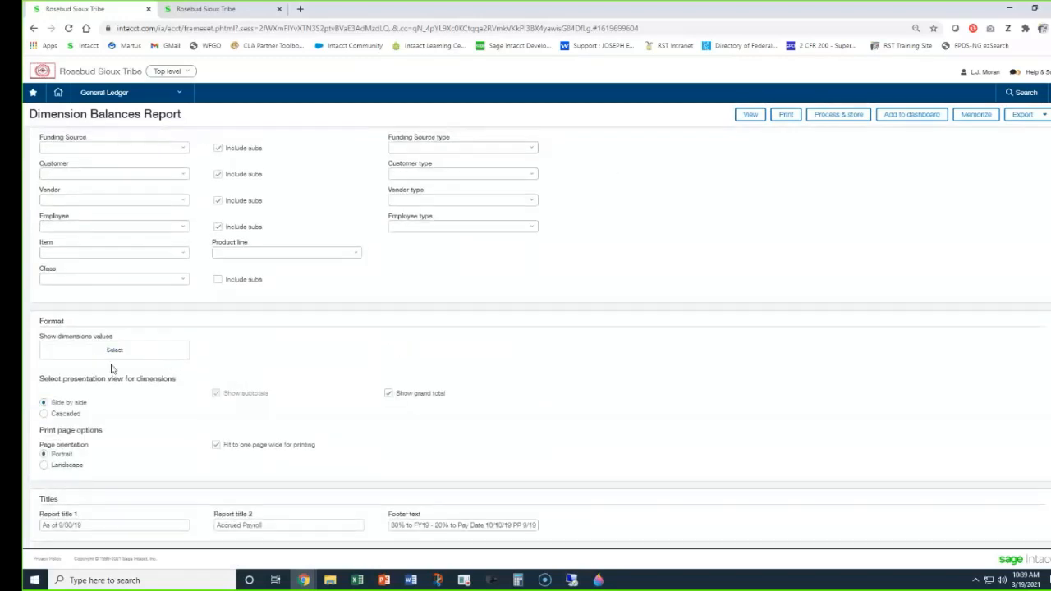
Select Vendor ID and Name followed by Checkbook ID and Name as the dimension values to show.
{"action": "left_click", "coordinate": [109, 355]}
{"action": "scroll", "coordinate": [112, 408], "scroll_direction": "down", "scroll_amount": 1}
{"action": "scroll", "coordinate": [132, 399], "scroll_direction": "up", "scroll_amount": 1}
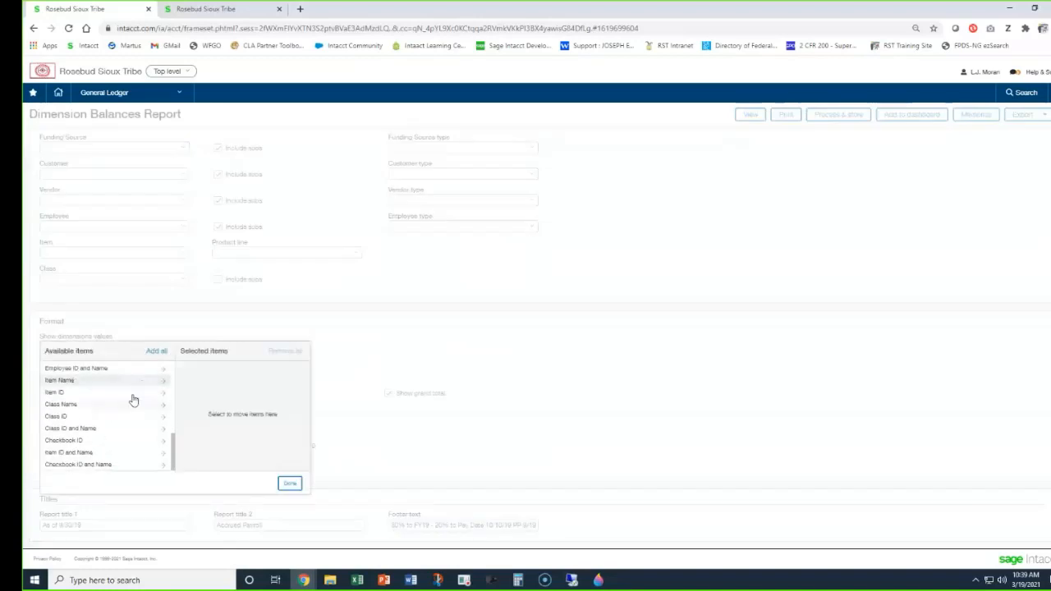
{"action": "scroll", "coordinate": [111, 426], "scroll_direction": "up", "scroll_amount": 2}
{"action": "left_click", "coordinate": [91, 391]}
{"action": "scroll", "coordinate": [101, 399], "scroll_direction": "up", "scroll_amount": 2}
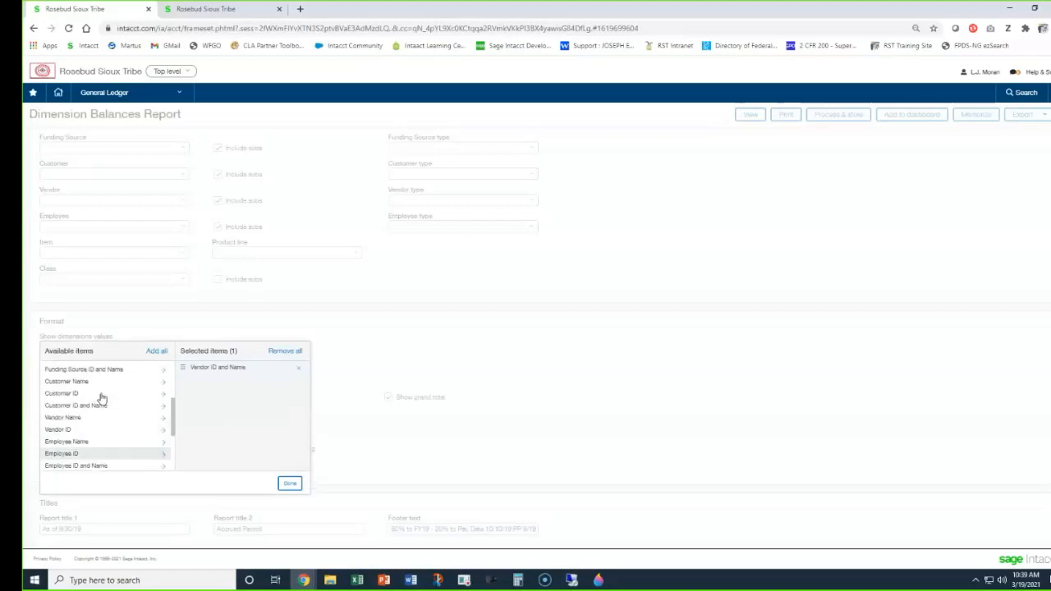
{"action": "scroll", "coordinate": [103, 401], "scroll_direction": "up", "scroll_amount": 2}
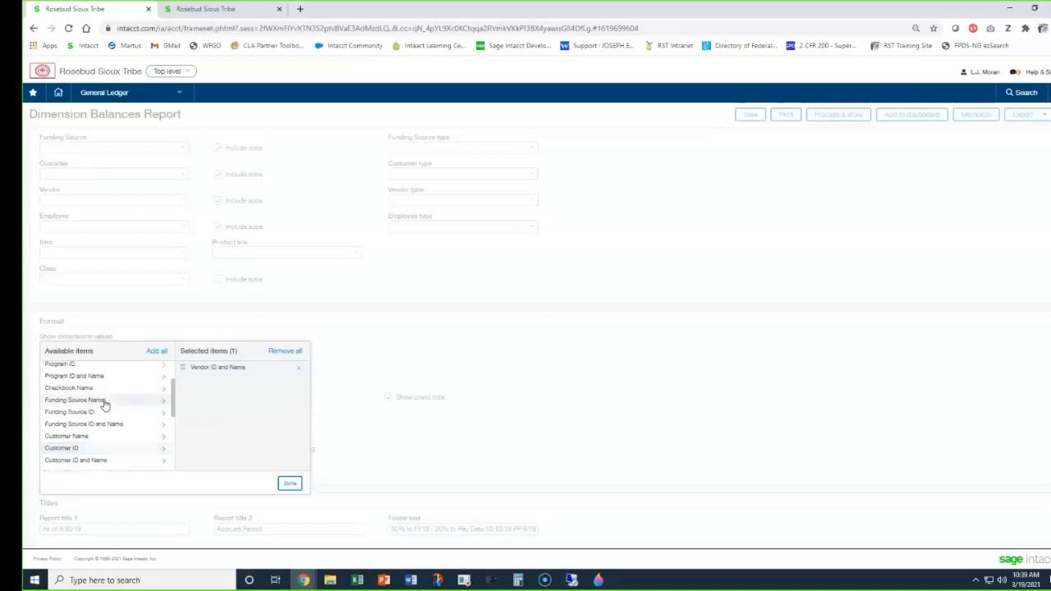
{"action": "scroll", "coordinate": [104, 403], "scroll_direction": "down", "scroll_amount": 5}
{"action": "left_click", "coordinate": [101, 465]}
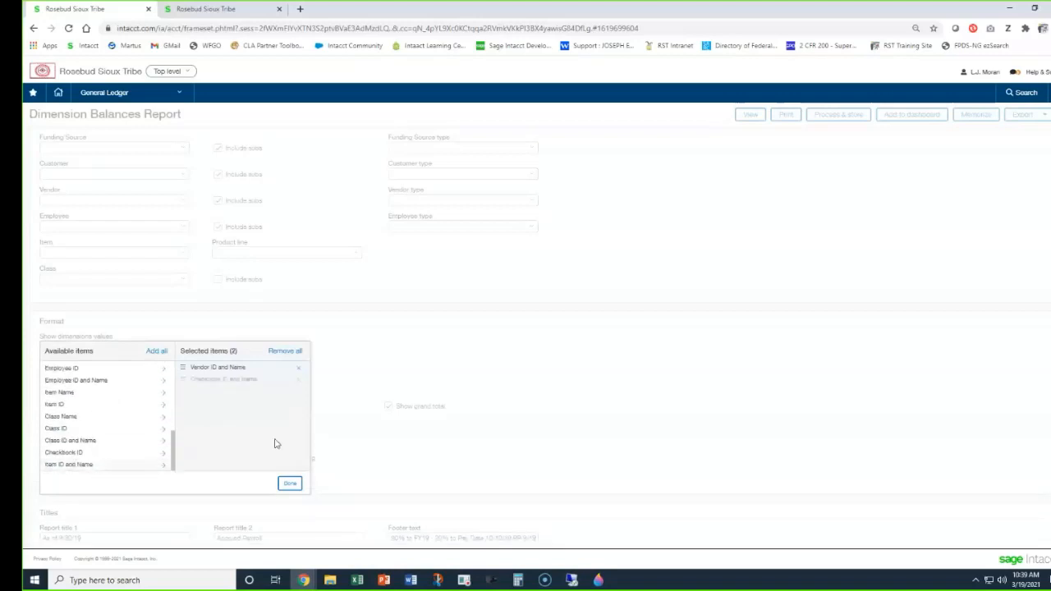
{"action": "left_click", "coordinate": [289, 483]}
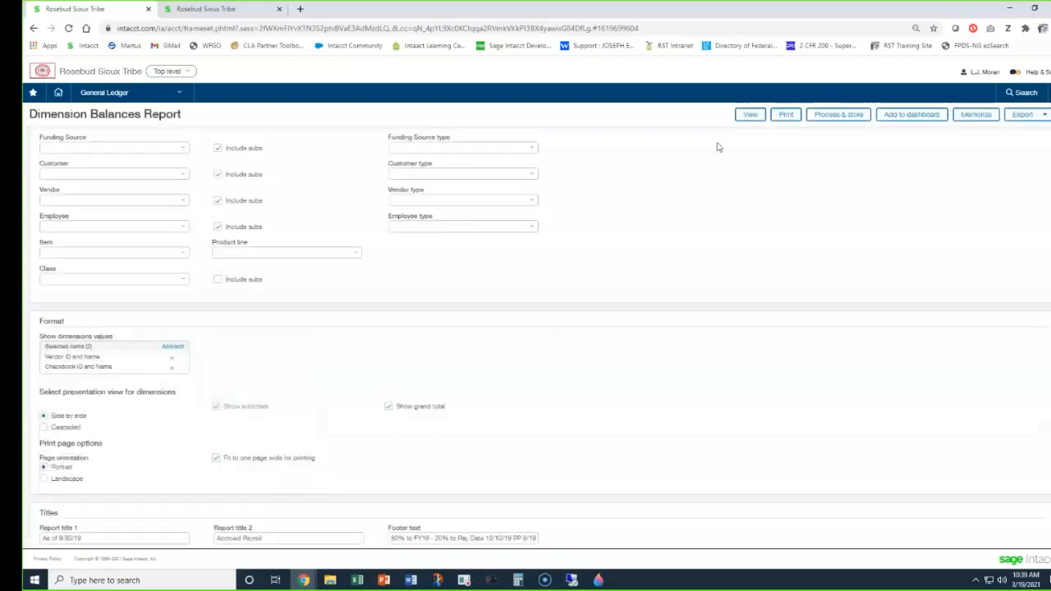
View the report and look through its balances by vendor and checkbook.
{"action": "left_click", "coordinate": [747, 116]}
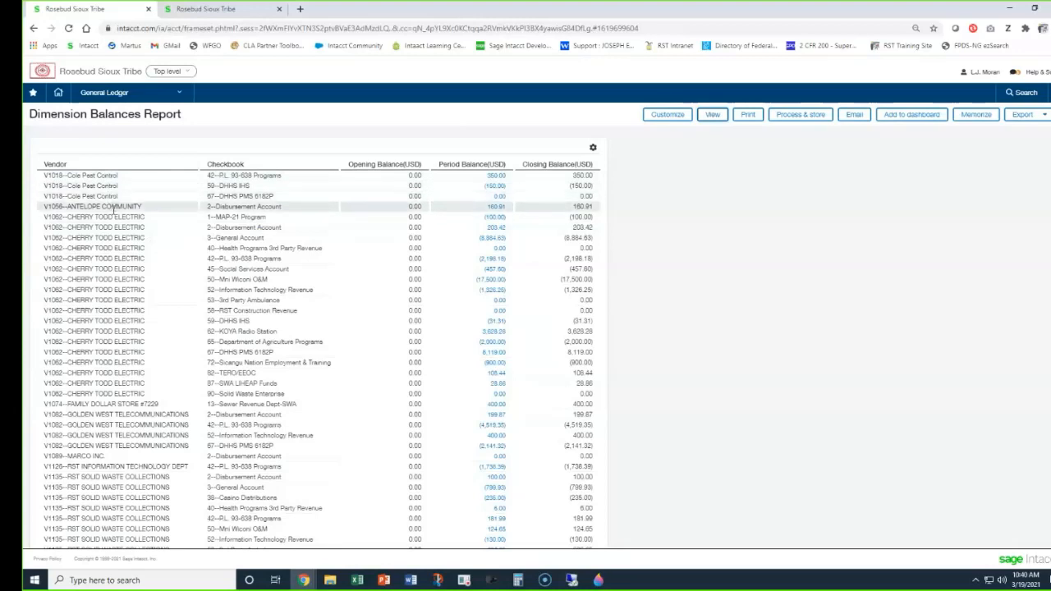
{"action": "scroll", "coordinate": [115, 210], "scroll_direction": "down", "scroll_amount": 5}
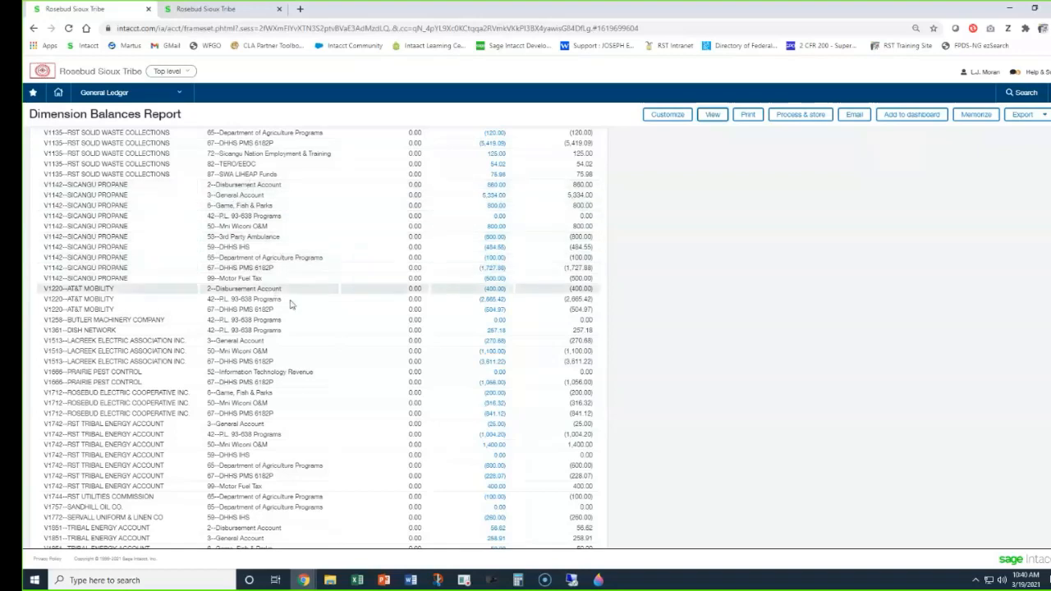
{"action": "scroll", "coordinate": [316, 325], "scroll_direction": "down", "scroll_amount": 3}
{"action": "scroll", "coordinate": [317, 325], "scroll_direction": "up", "scroll_amount": 7}
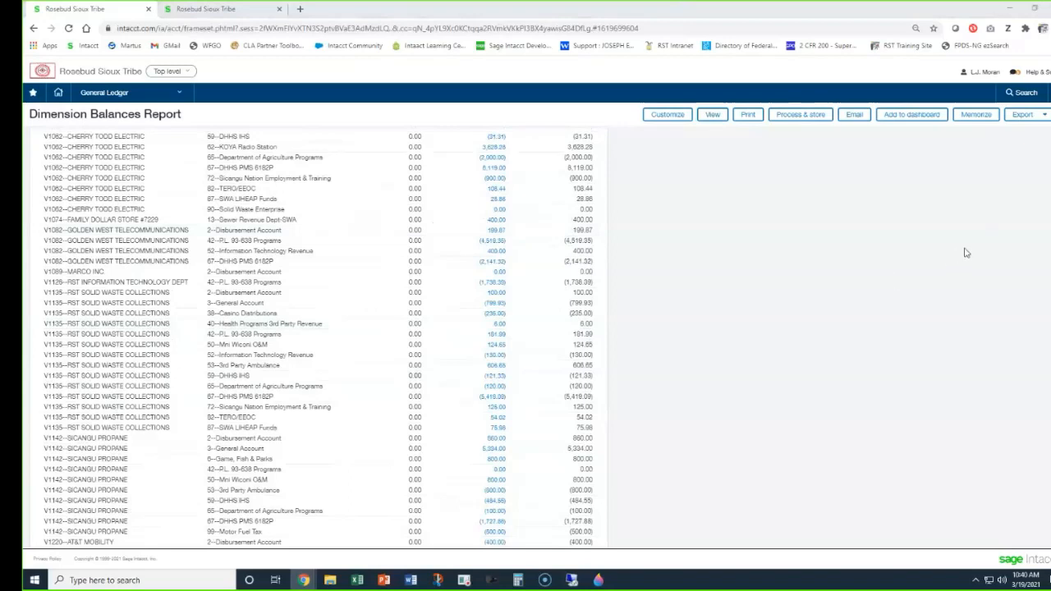
{"action": "scroll", "coordinate": [648, 357], "scroll_direction": "up", "scroll_amount": 3}
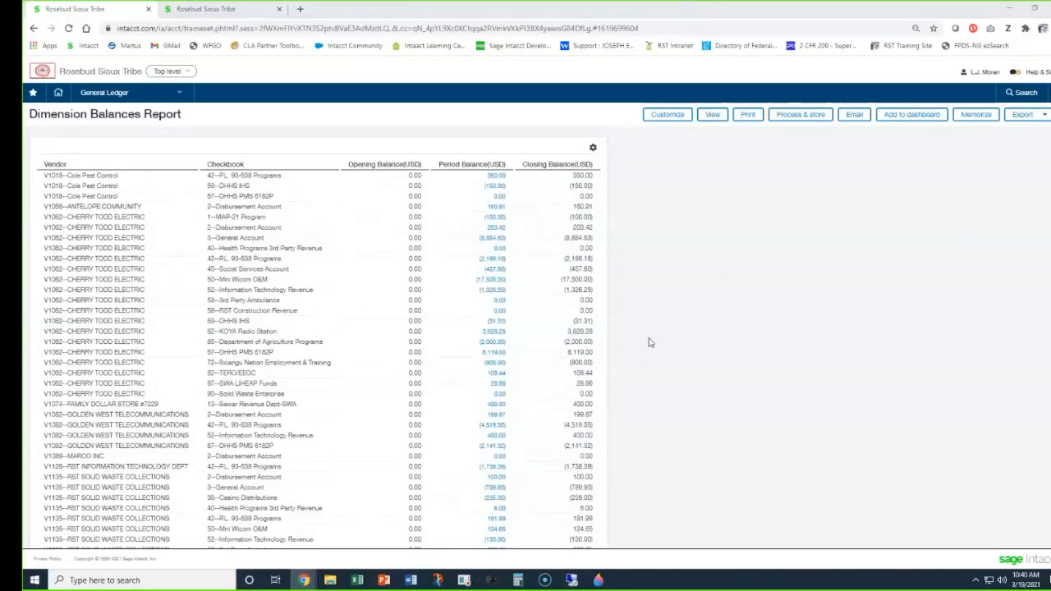
Customize the report again and clear both Vendor ID and Name and Checkbook ID and Name from the shown dimension values.
{"action": "left_click", "coordinate": [667, 114]}
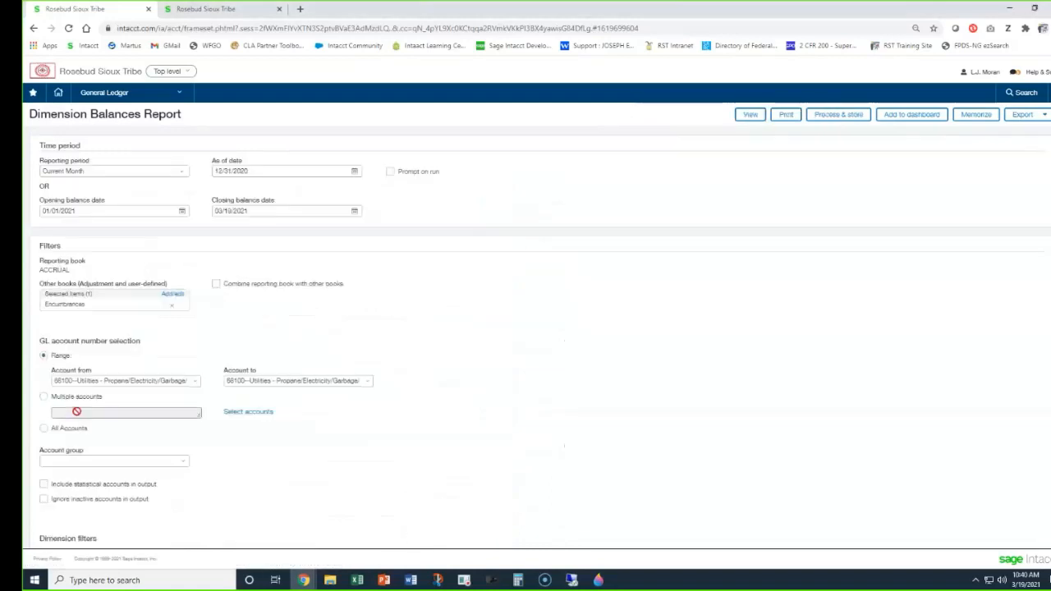
{"action": "scroll", "coordinate": [79, 416], "scroll_direction": "down", "scroll_amount": 5}
{"action": "scroll", "coordinate": [79, 417], "scroll_direction": "down", "scroll_amount": 2}
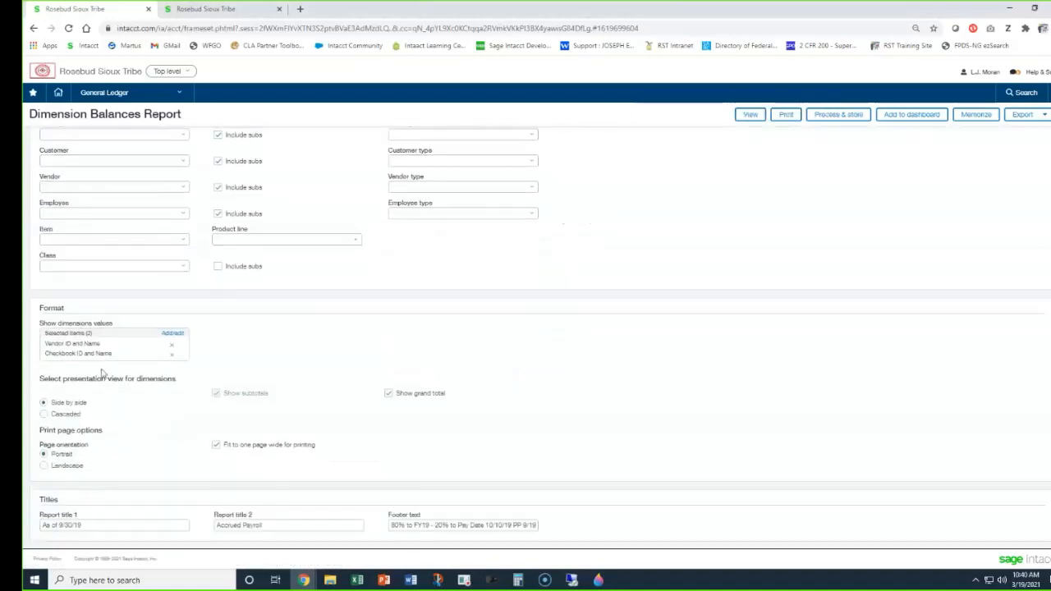
{"action": "left_click", "coordinate": [172, 354]}
{"action": "left_click", "coordinate": [172, 357]}
Look through the dimension values available for the report format and close the selection without choosing any.
{"action": "left_click", "coordinate": [115, 355]}
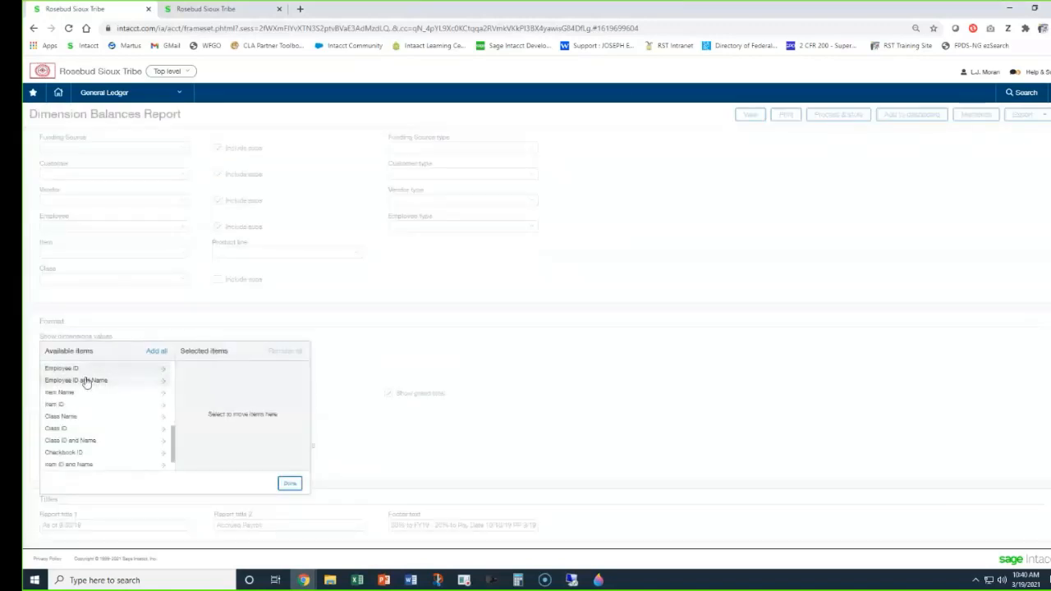
{"action": "scroll", "coordinate": [96, 427], "scroll_direction": "down", "scroll_amount": 1}
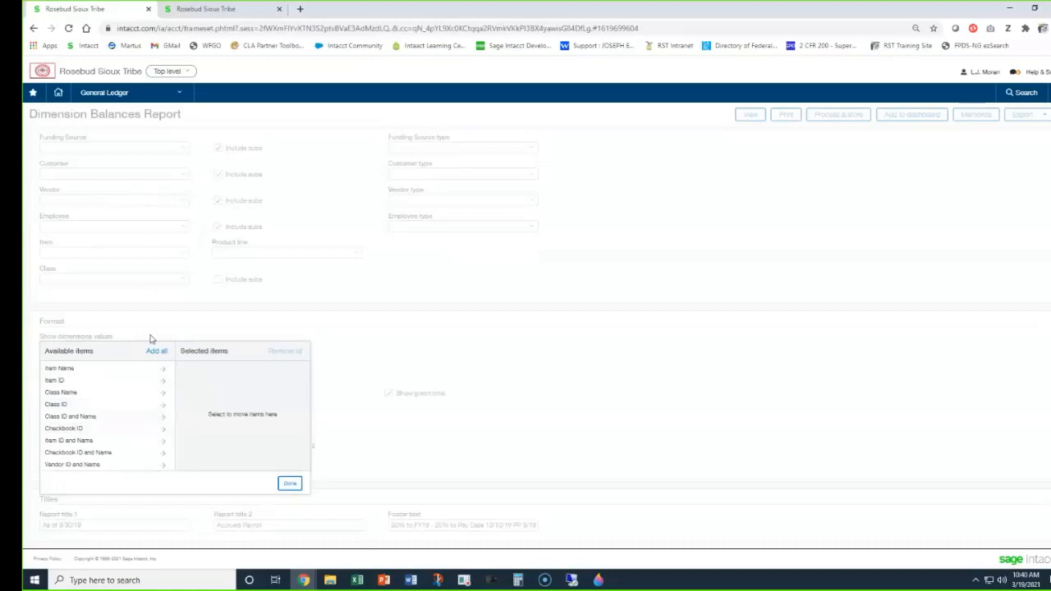
{"action": "scroll", "coordinate": [127, 433], "scroll_direction": "up", "scroll_amount": 2}
{"action": "scroll", "coordinate": [127, 433], "scroll_direction": "up", "scroll_amount": 5}
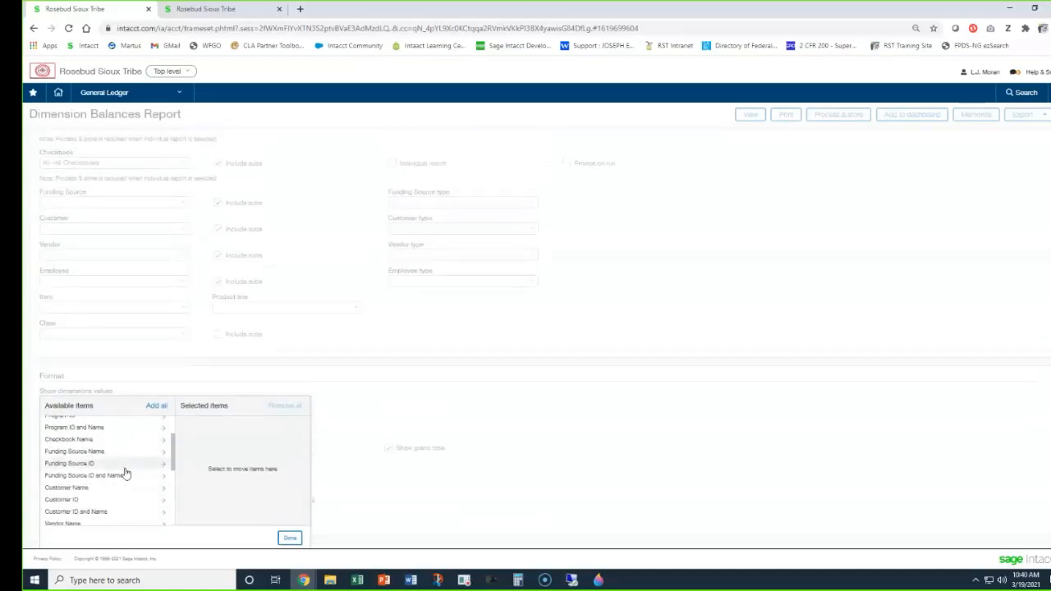
{"action": "scroll", "coordinate": [124, 472], "scroll_direction": "down", "scroll_amount": 2}
{"action": "scroll", "coordinate": [125, 474], "scroll_direction": "down", "scroll_amount": 2}
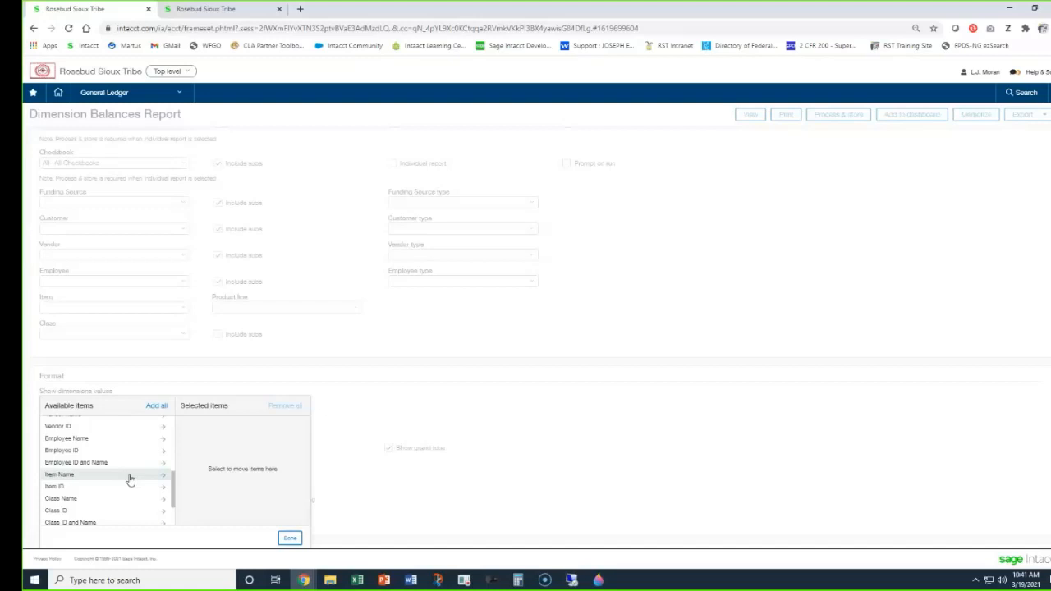
{"action": "left_click", "coordinate": [482, 341]}
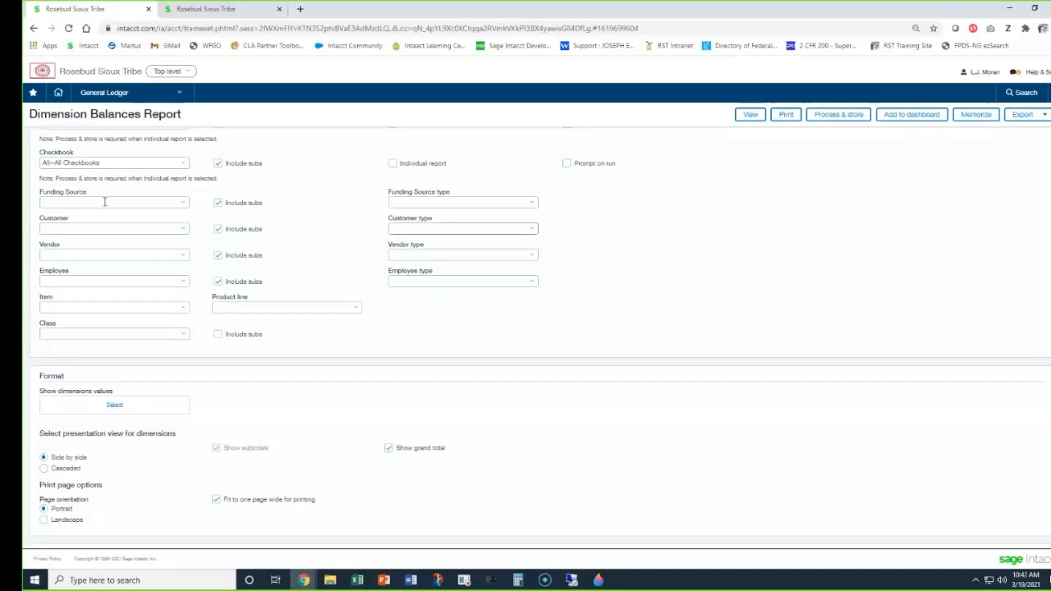
{"action": "scroll", "coordinate": [150, 279], "scroll_direction": "up", "scroll_amount": 1}
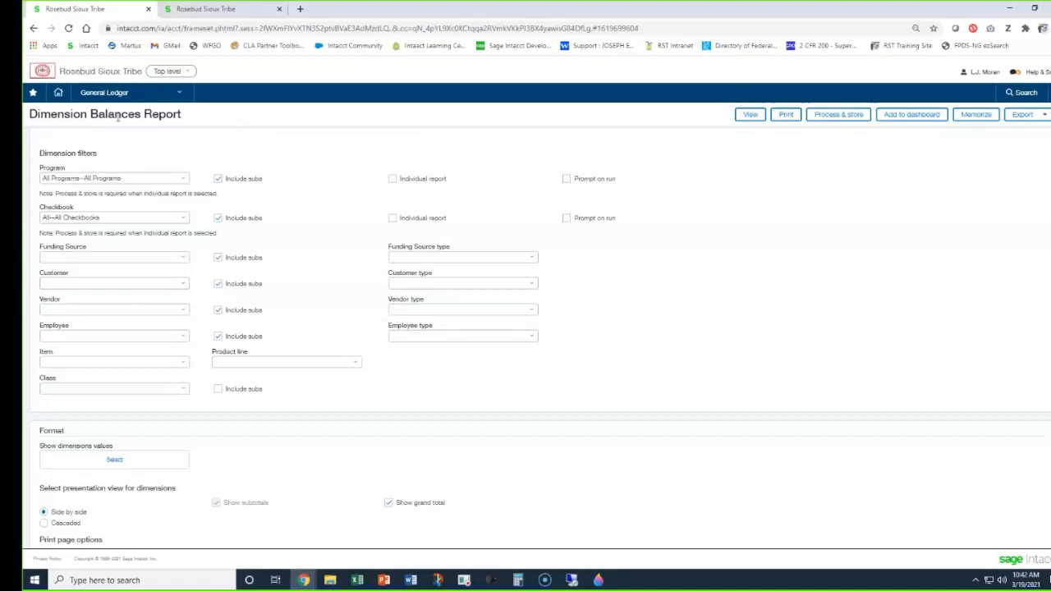
Open the Check Register report in Accounts Payable.
{"action": "left_click", "coordinate": [104, 94]}
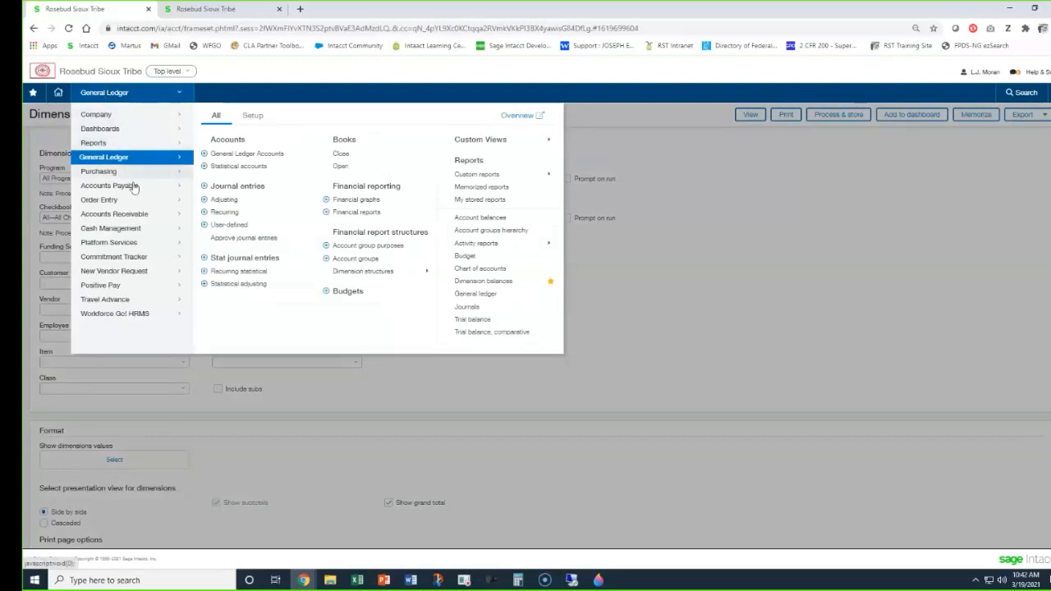
{"action": "mouse_move", "coordinate": [135, 188]}
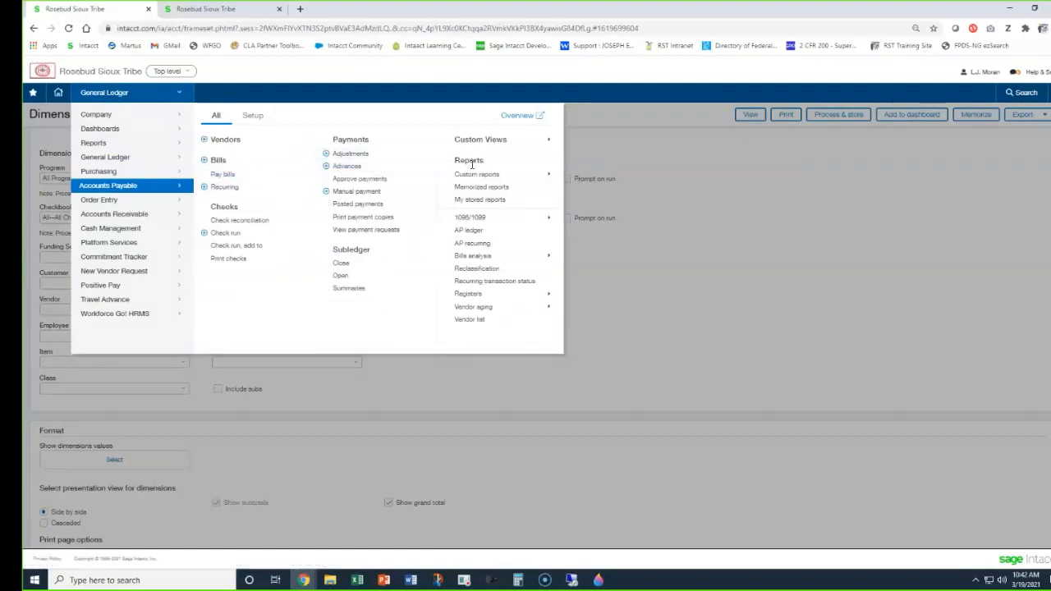
{"action": "mouse_move", "coordinate": [483, 296]}
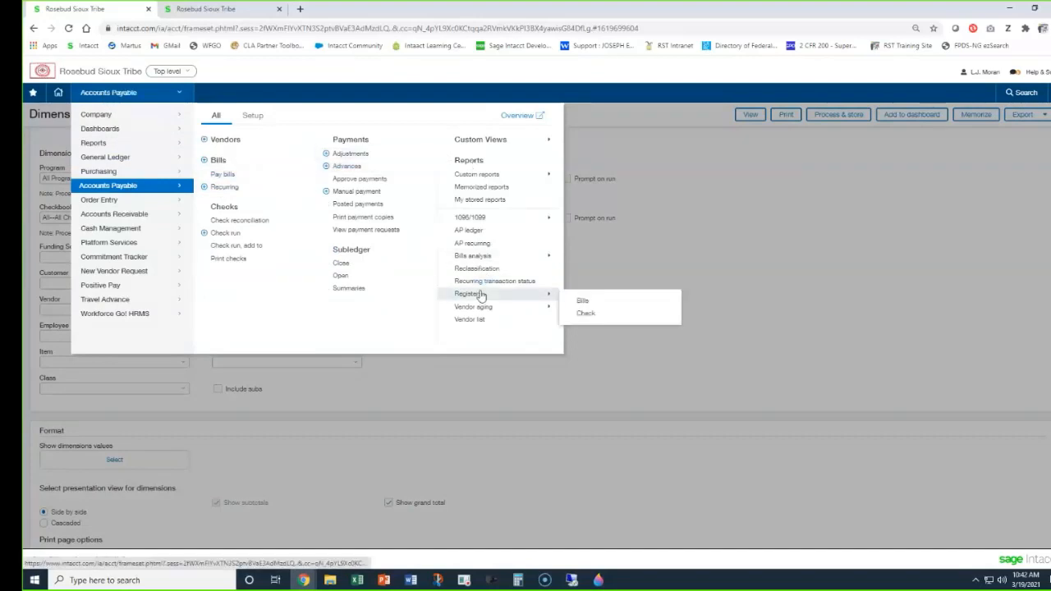
{"action": "left_click", "coordinate": [585, 315]}
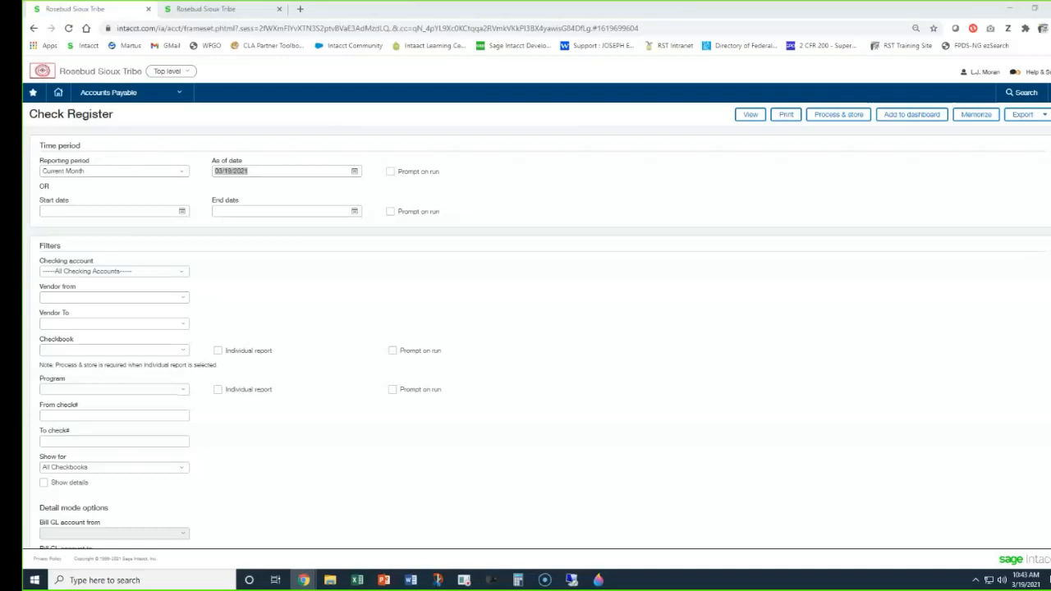
Set the Check Register's As of date to 12/31/2020.
{"action": "left_click", "coordinate": [166, 161]}
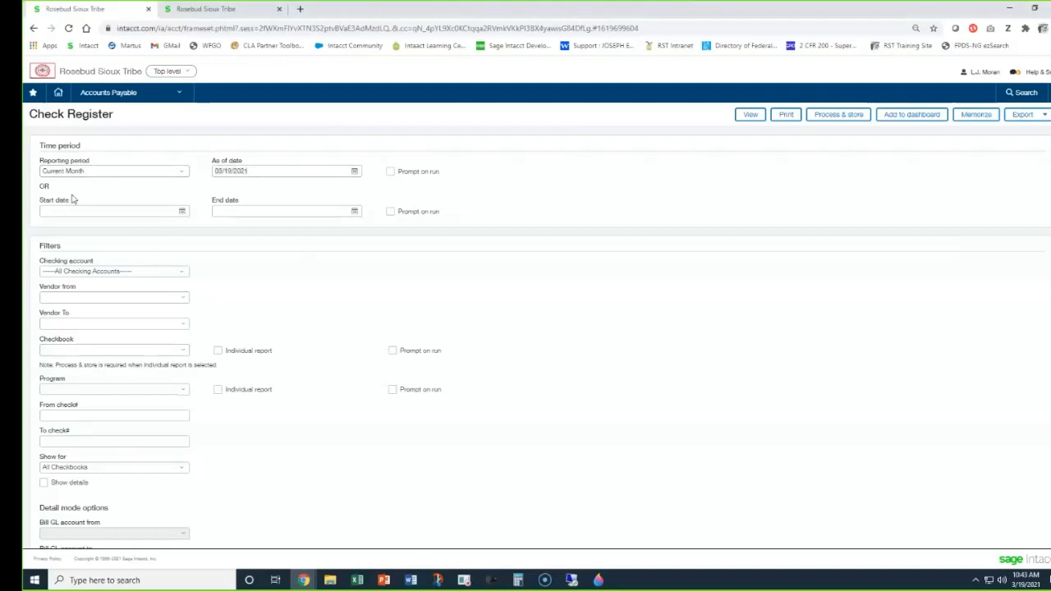
{"action": "left_click", "coordinate": [261, 169]}
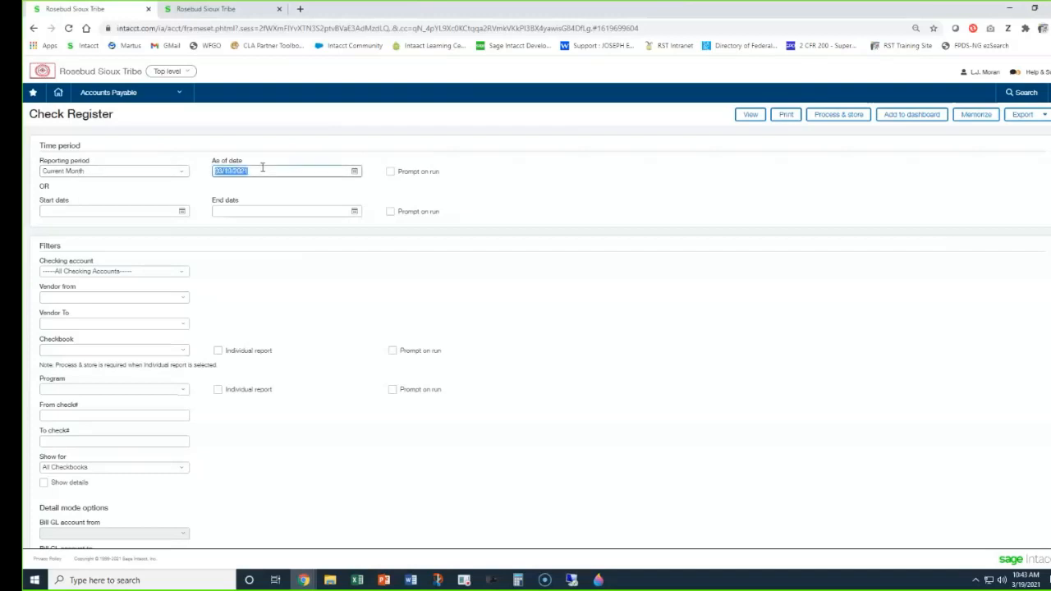
{"action": "type", "text": "12/31/2020"}
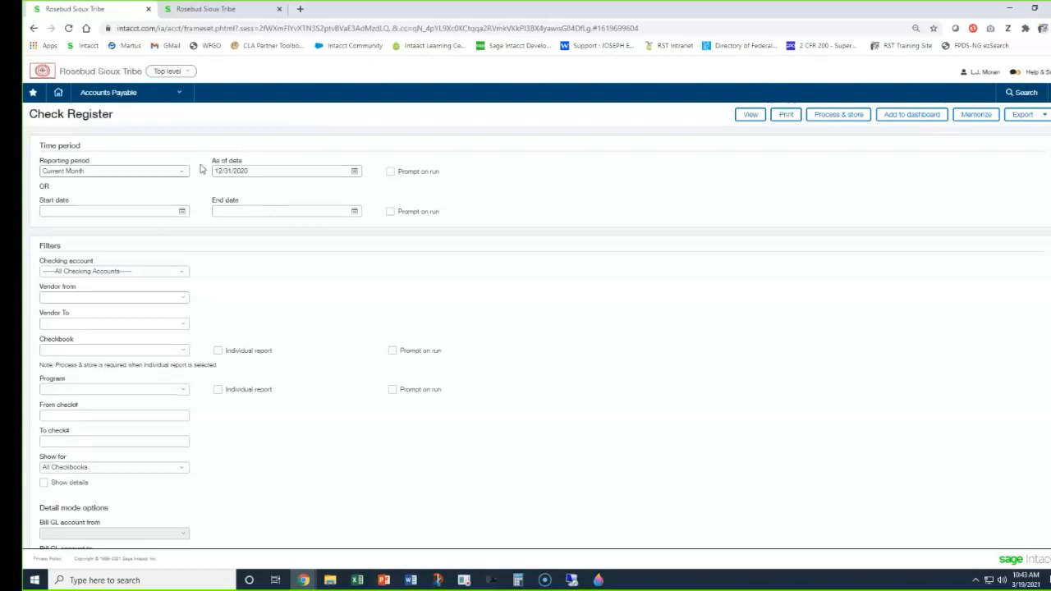
Filter the Check Register to the vendor CHERRY TODD ELECTRIC, starting from a vendor search for "cher".
{"action": "scroll", "coordinate": [202, 167], "scroll_direction": "down", "scroll_amount": 2}
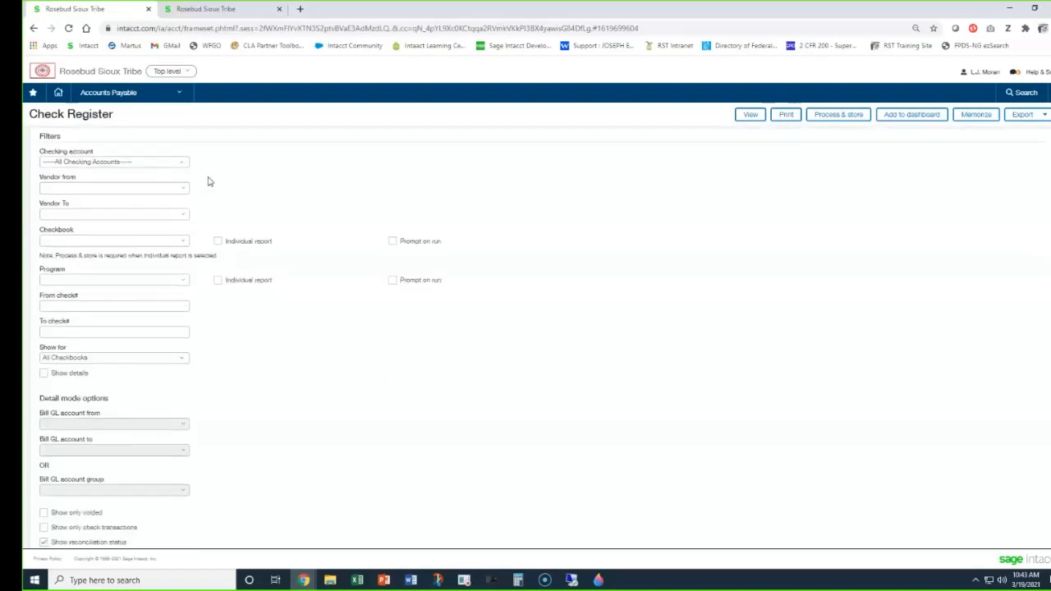
{"action": "left_click", "coordinate": [71, 190]}
{"action": "type", "text": "chen"}
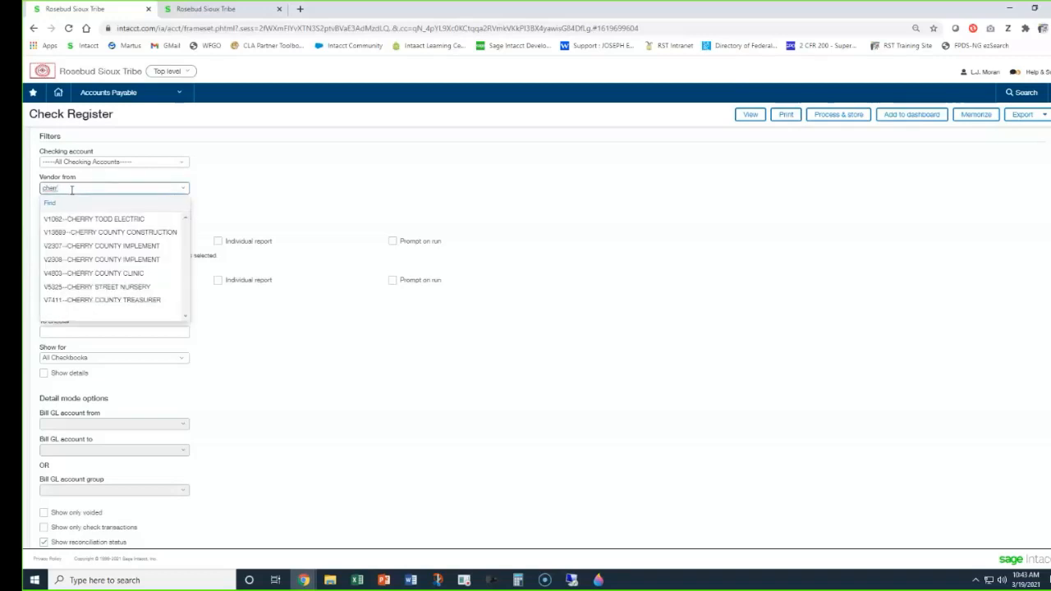
{"action": "left_click", "coordinate": [79, 218]}
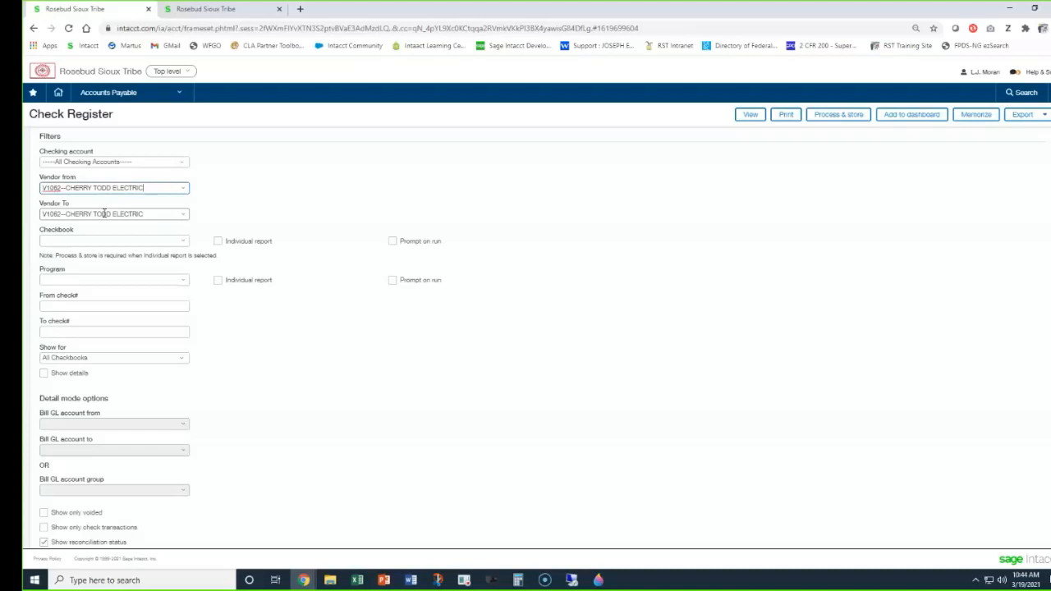
Set the Check Register's checkbook filter to All--All Checkbooks and its program filter to All Programs, leaving the check number range blank.
{"action": "left_click", "coordinate": [93, 240]}
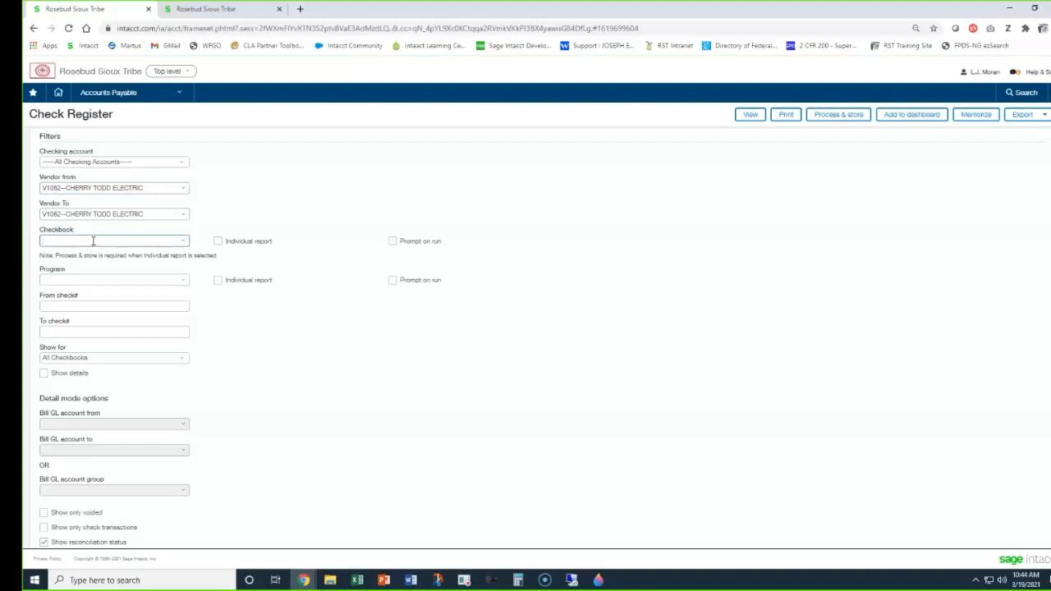
{"action": "type", "text": "all"}
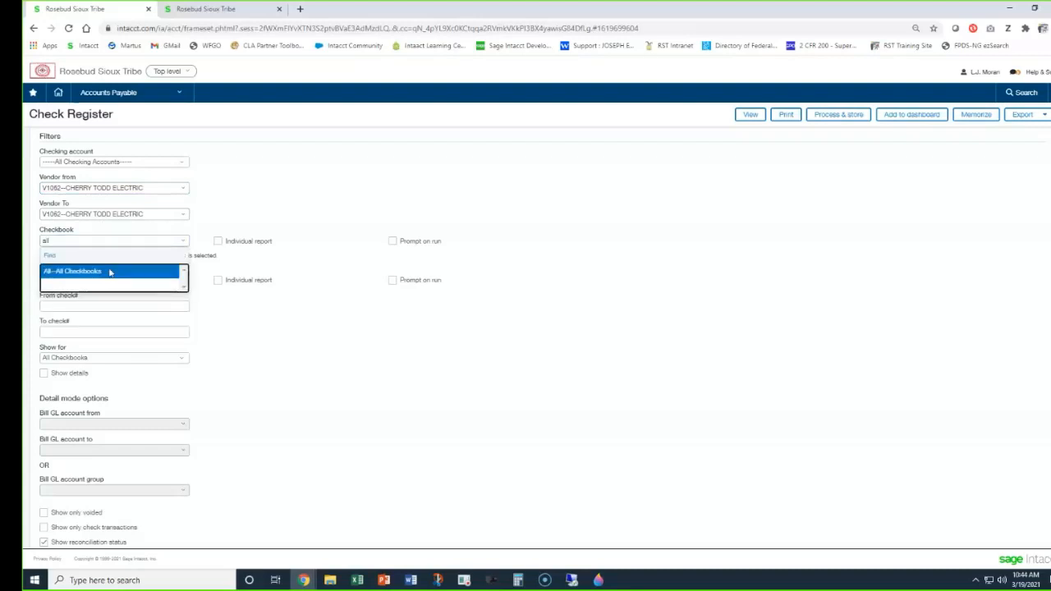
{"action": "left_click", "coordinate": [107, 272]}
{"action": "left_click", "coordinate": [86, 279]}
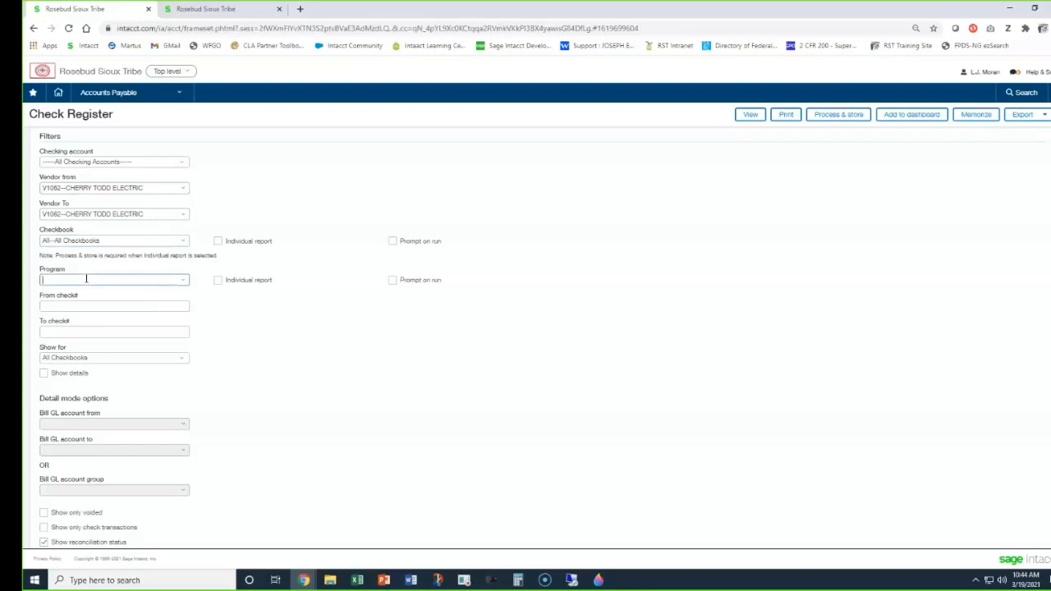
{"action": "type", "text": "all"}
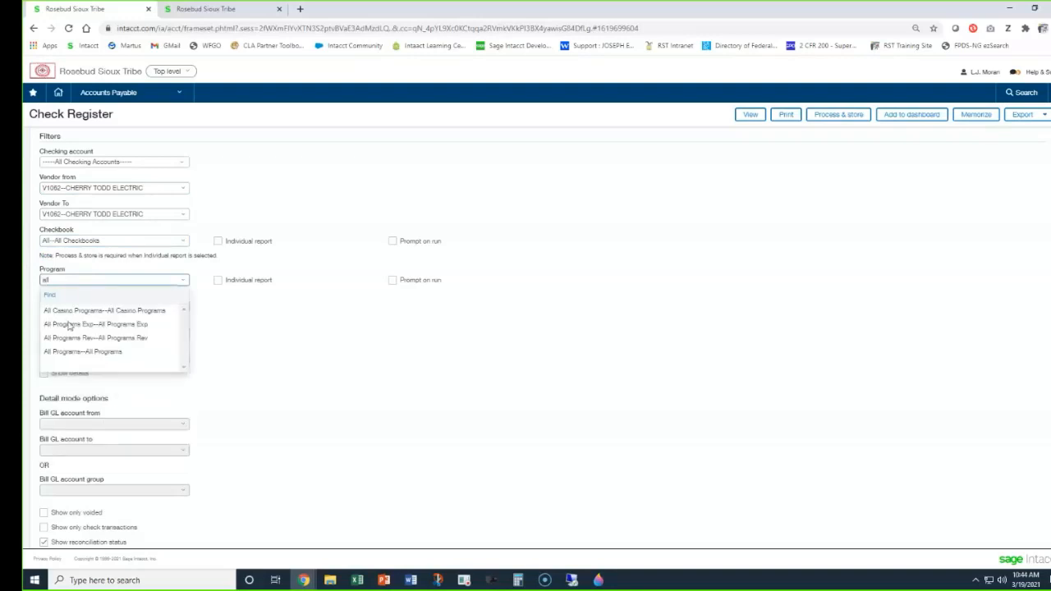
{"action": "left_click", "coordinate": [93, 352]}
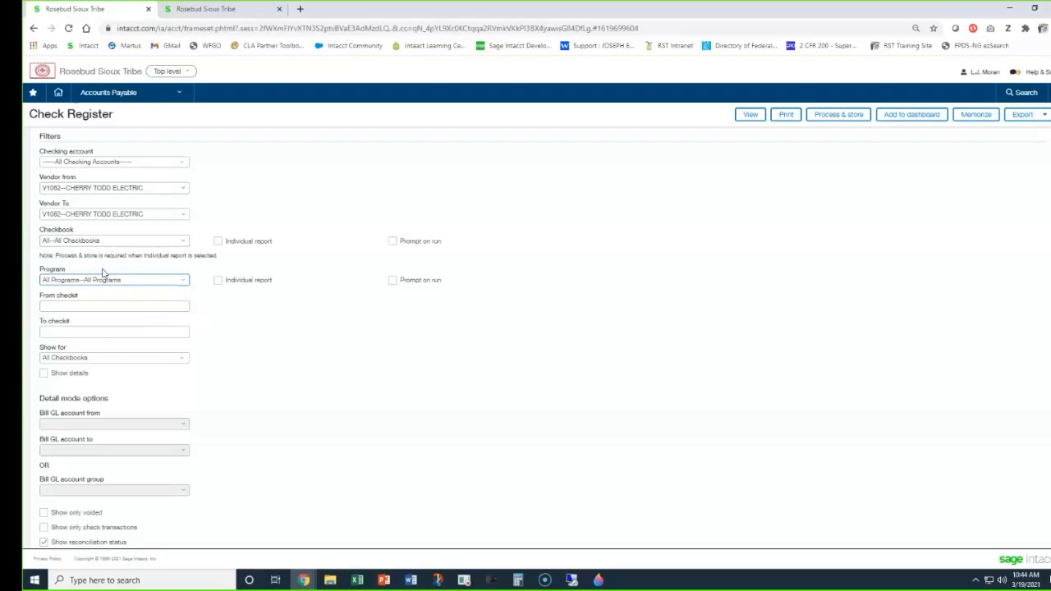
{"action": "left_click", "coordinate": [98, 306]}
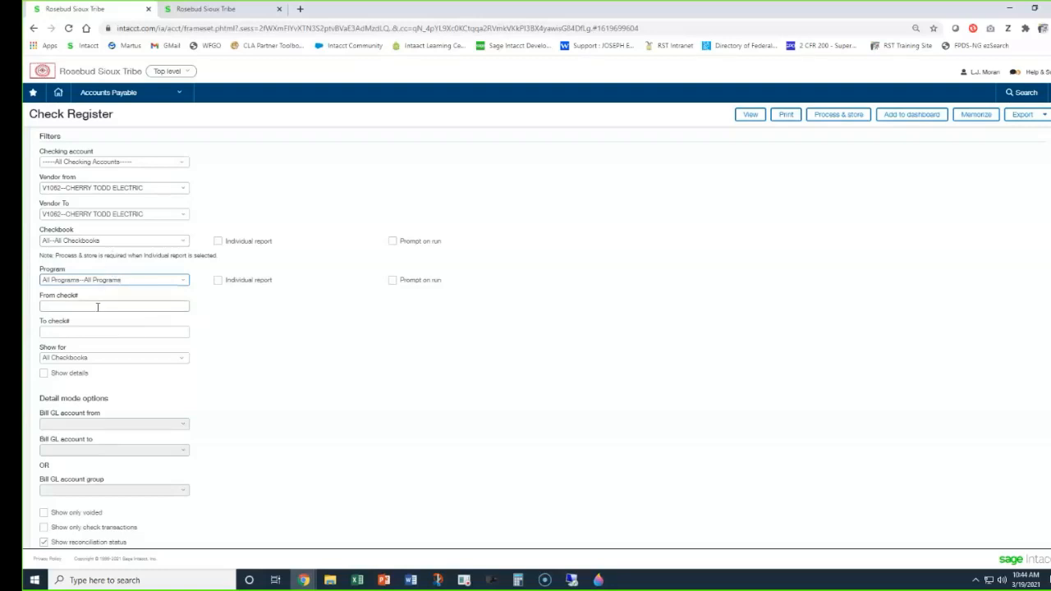
{"action": "left_click", "coordinate": [300, 334]}
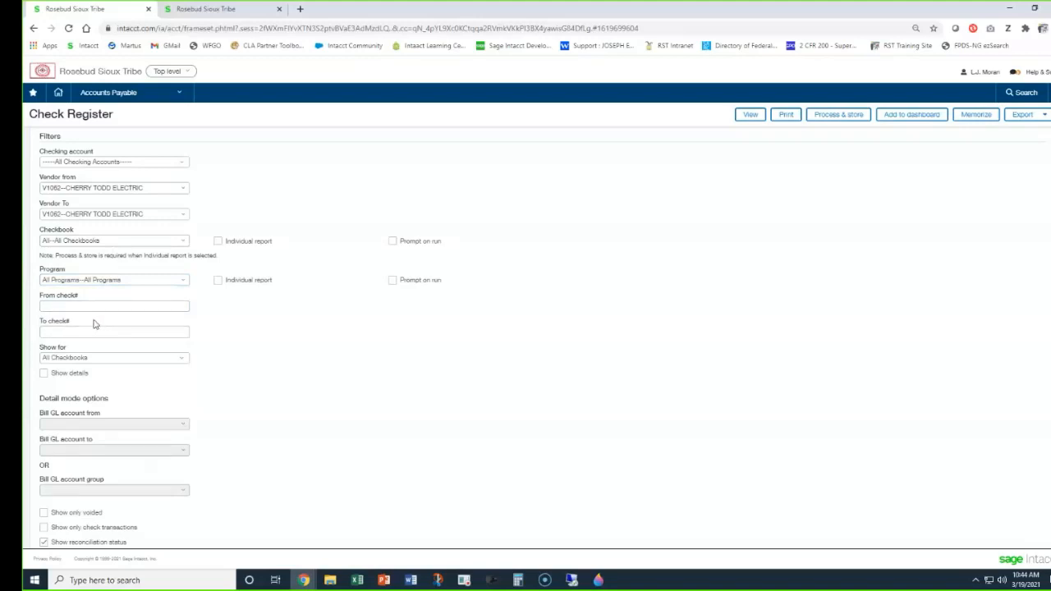
Try showing details limited to bill GL account 69050--Office Supplies, and turn the details option back off.
{"action": "scroll", "coordinate": [308, 350], "scroll_direction": "down", "scroll_amount": 2}
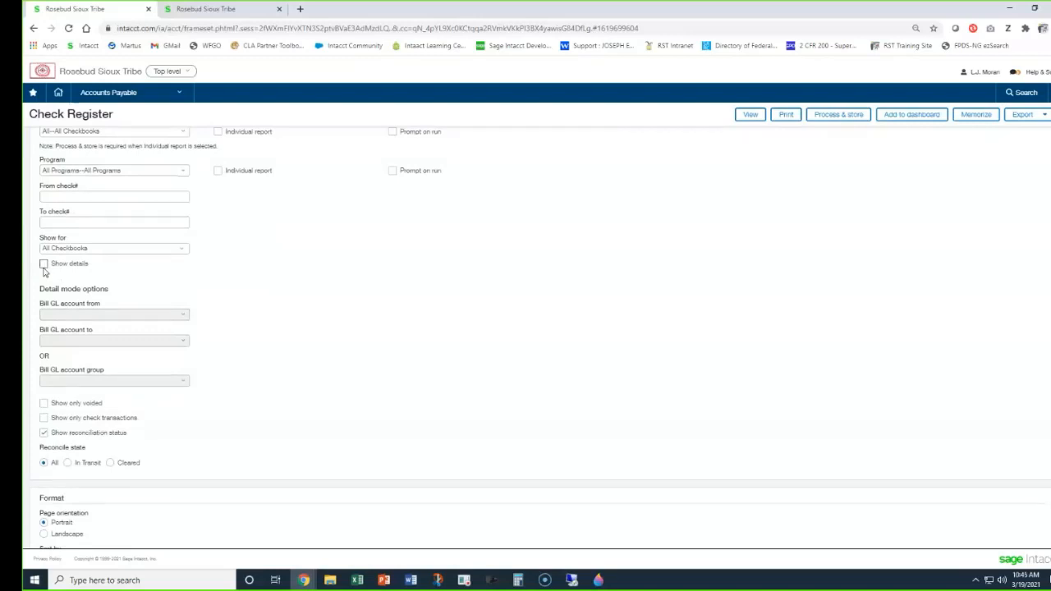
{"action": "left_click", "coordinate": [43, 265]}
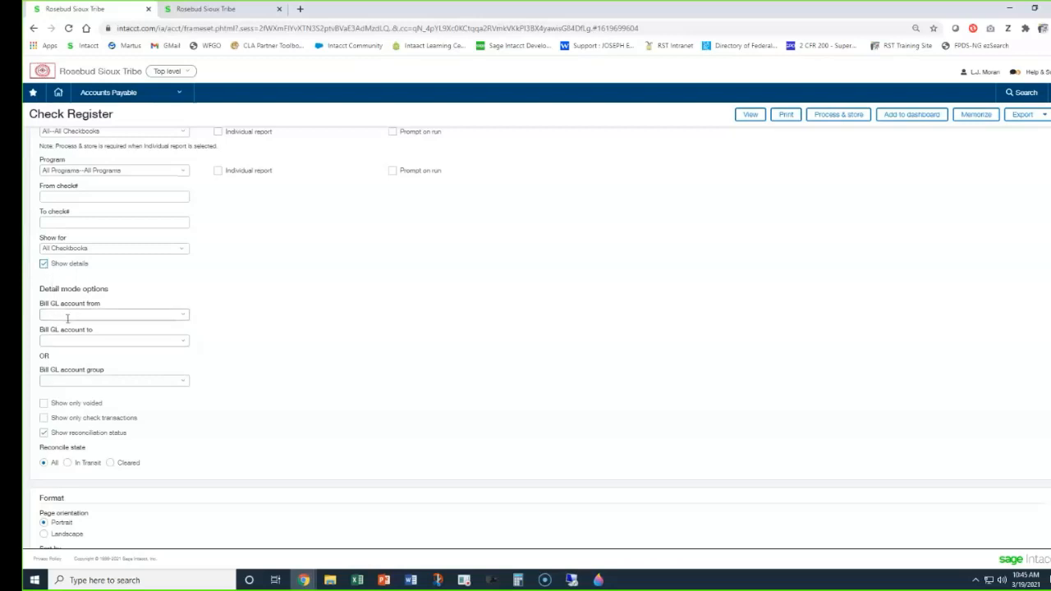
{"action": "left_click", "coordinate": [67, 318]}
{"action": "type", "text": "69050"}
{"action": "key", "text": "Tab"}
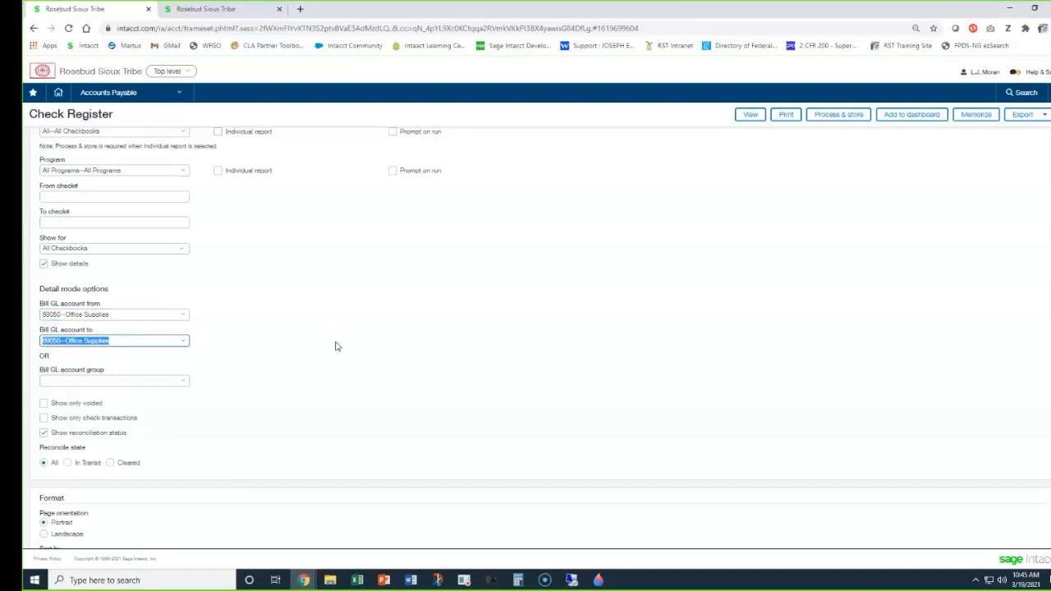
{"action": "left_click", "coordinate": [44, 265]}
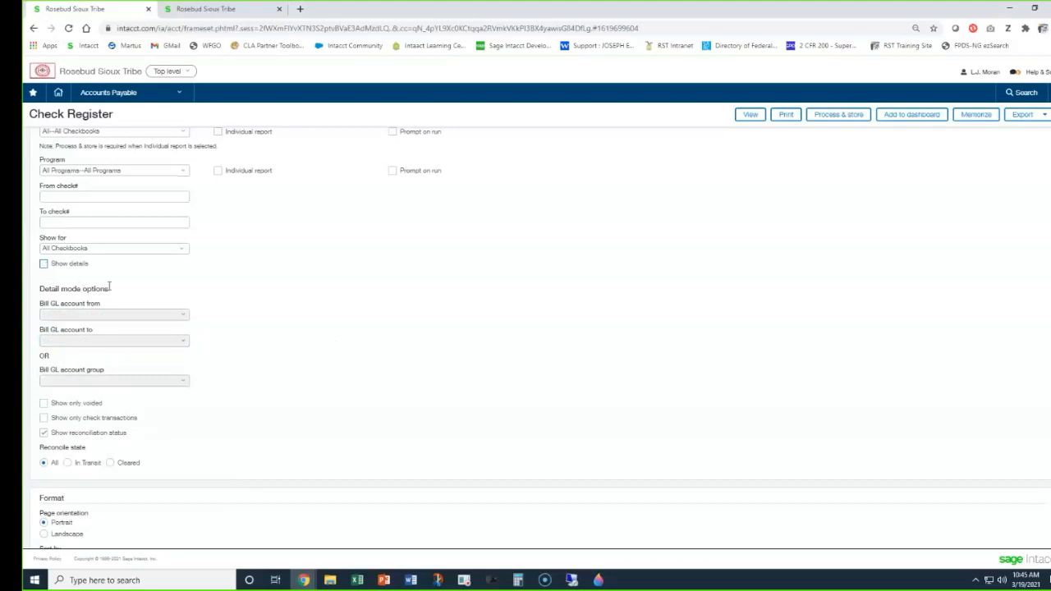
Format the Check Register in landscape orientation sorted by Vendor, and view the report.
{"action": "scroll", "coordinate": [287, 298], "scroll_direction": "down", "scroll_amount": 3}
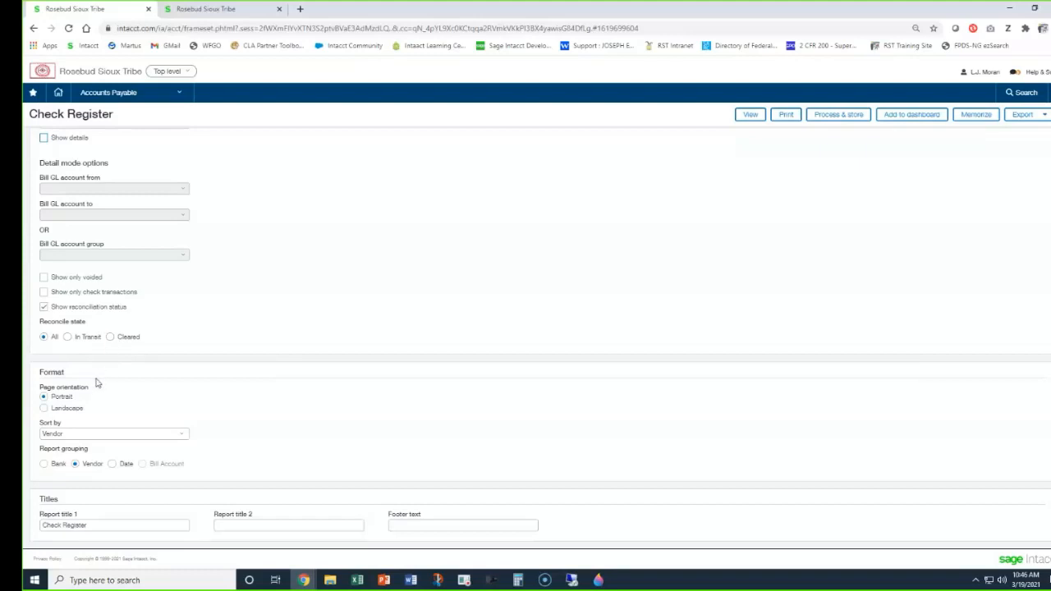
{"action": "left_click", "coordinate": [44, 408]}
{"action": "left_click", "coordinate": [116, 435]}
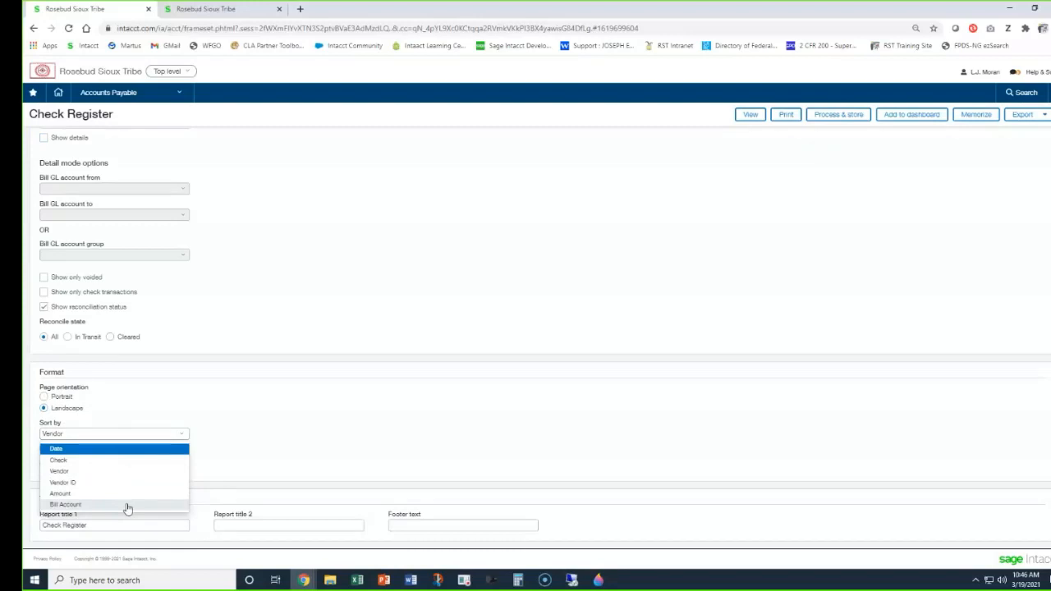
{"action": "left_click", "coordinate": [86, 472]}
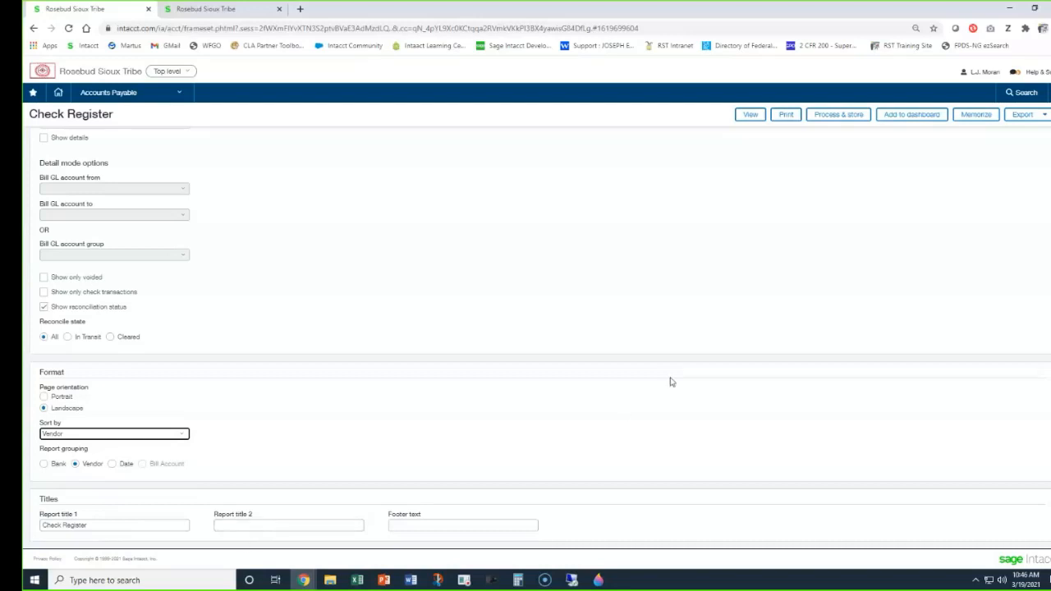
{"action": "left_click", "coordinate": [748, 117]}
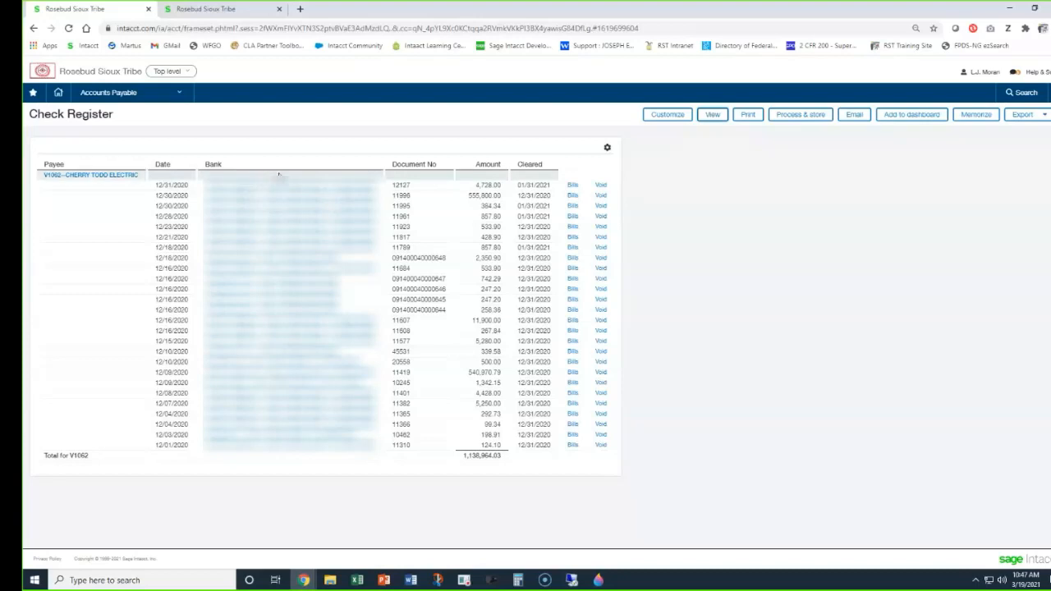
Examine the document numbers of the vendor's payments in the Check Register and return to the report's filter settings.
{"action": "left_click_drag", "start_coordinate": [411, 187], "coordinate": [395, 185]}
{"action": "left_click", "coordinate": [424, 182]}
{"action": "left_click_drag", "start_coordinate": [402, 259], "coordinate": [444, 257]}
{"action": "left_click", "coordinate": [436, 243]}
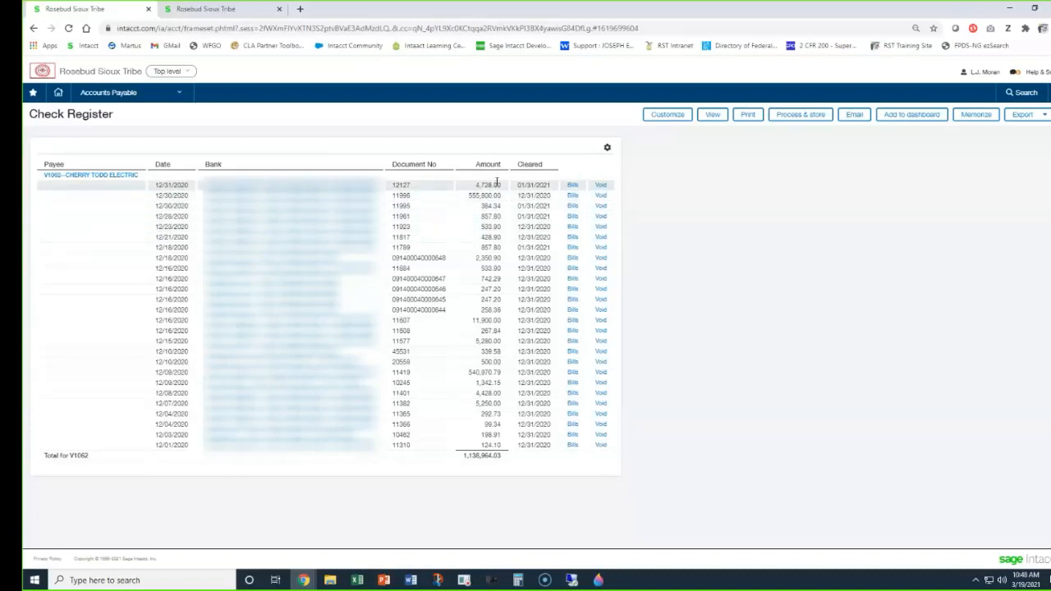
{"action": "left_click", "coordinate": [667, 115]}
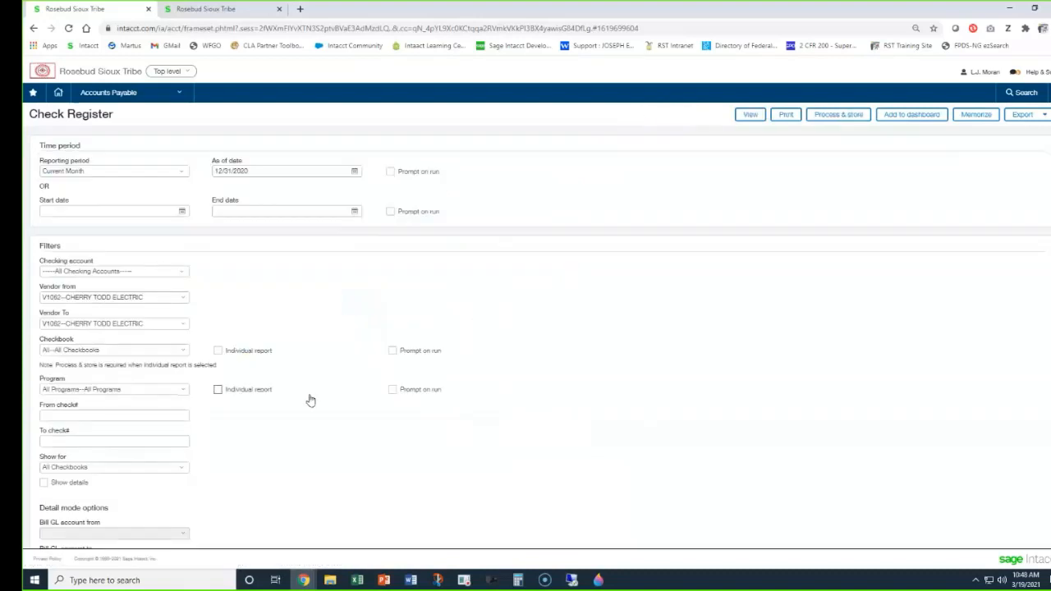
{"action": "scroll", "coordinate": [161, 399], "scroll_direction": "down", "scroll_amount": 2}
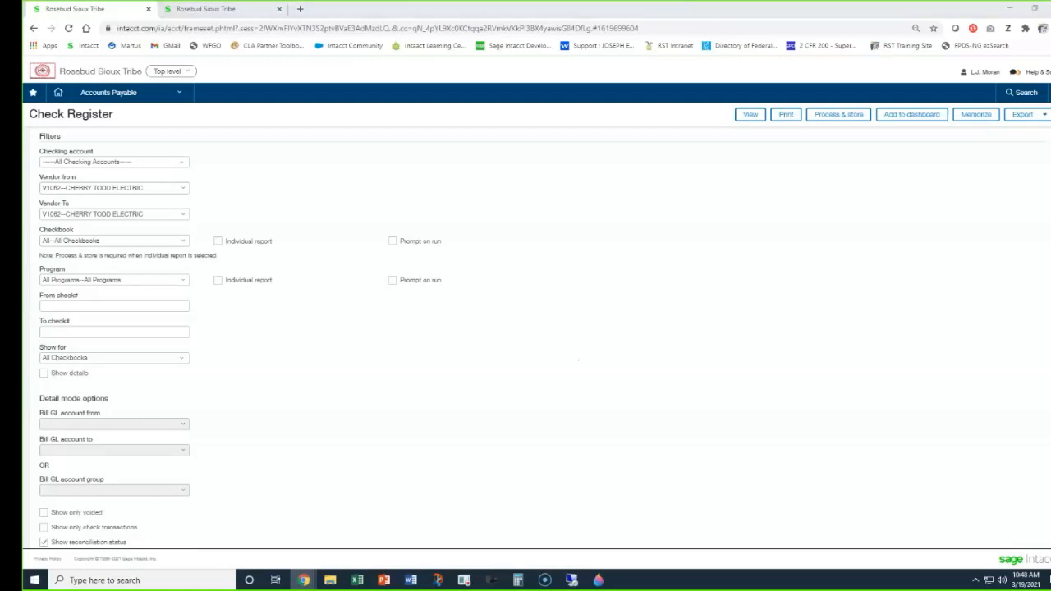
{"action": "left_click_drag", "start_coordinate": [1050, 247], "coordinate": [123, 18]}
Open the PDF of the stored "Life to Date - Expenses - Shows All Funding Sources" report through the Reports Center.
{"action": "left_click", "coordinate": [131, 96]}
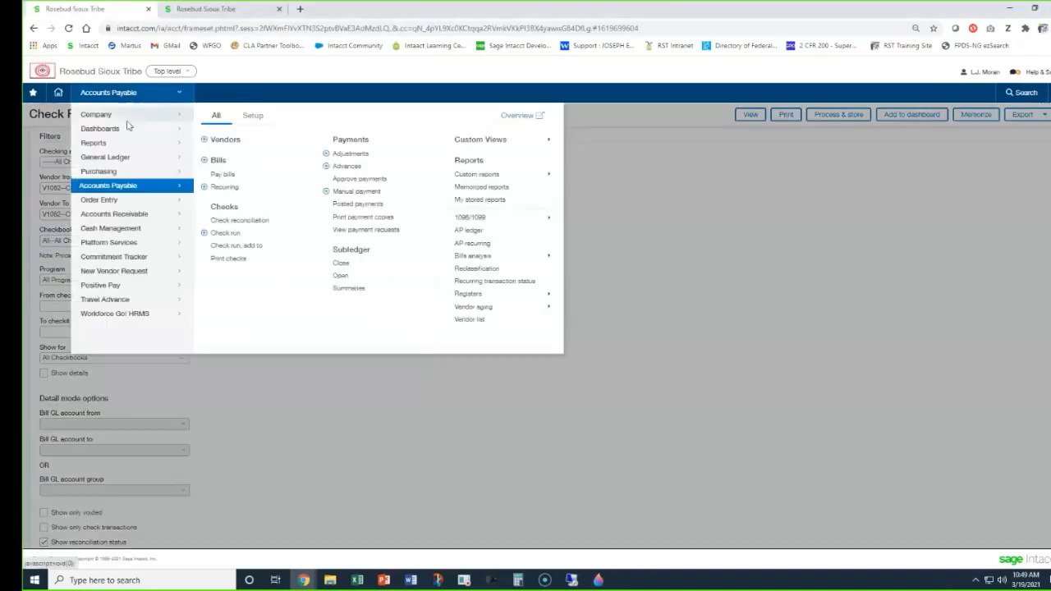
{"action": "mouse_move", "coordinate": [129, 144]}
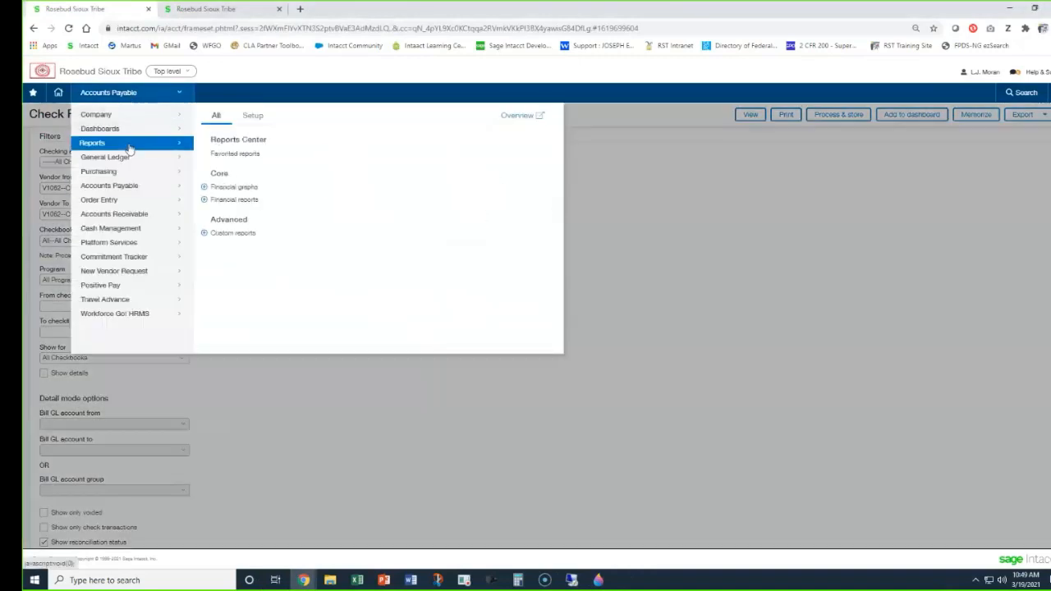
{"action": "left_click", "coordinate": [226, 142]}
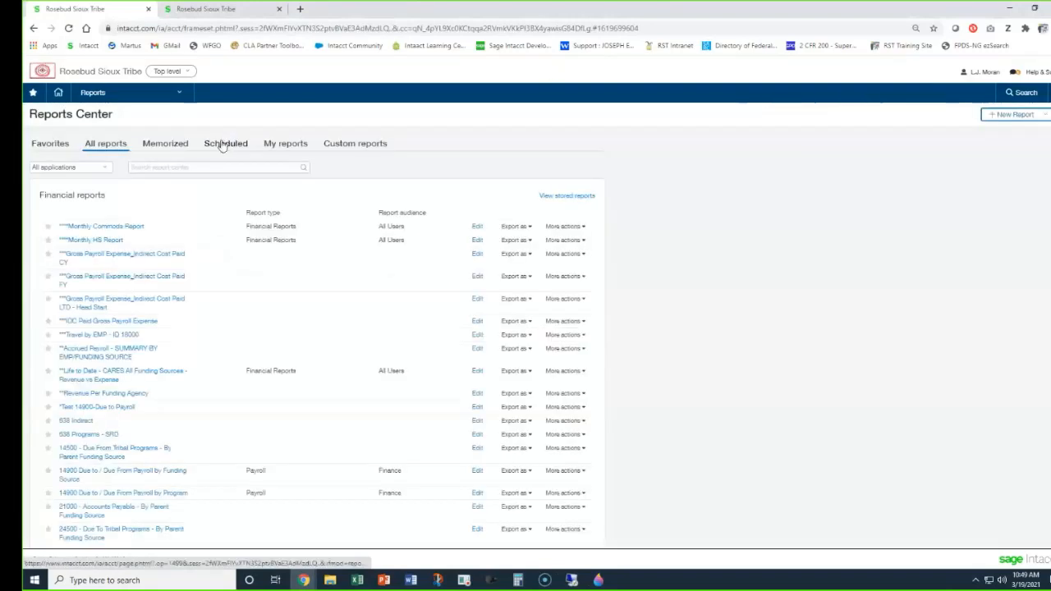
{"action": "left_click", "coordinate": [585, 197]}
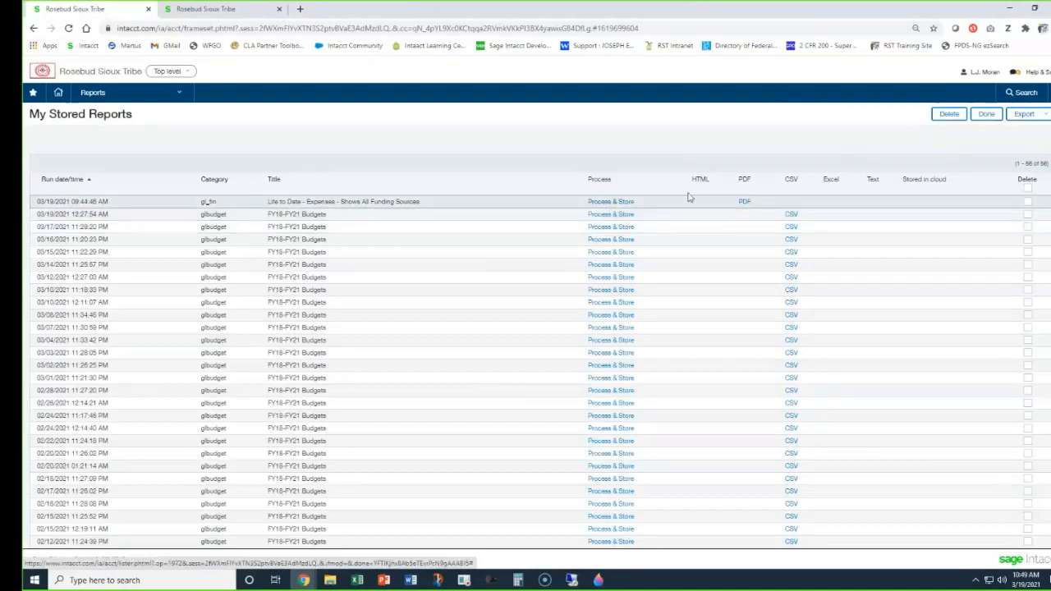
{"action": "left_click", "coordinate": [743, 203]}
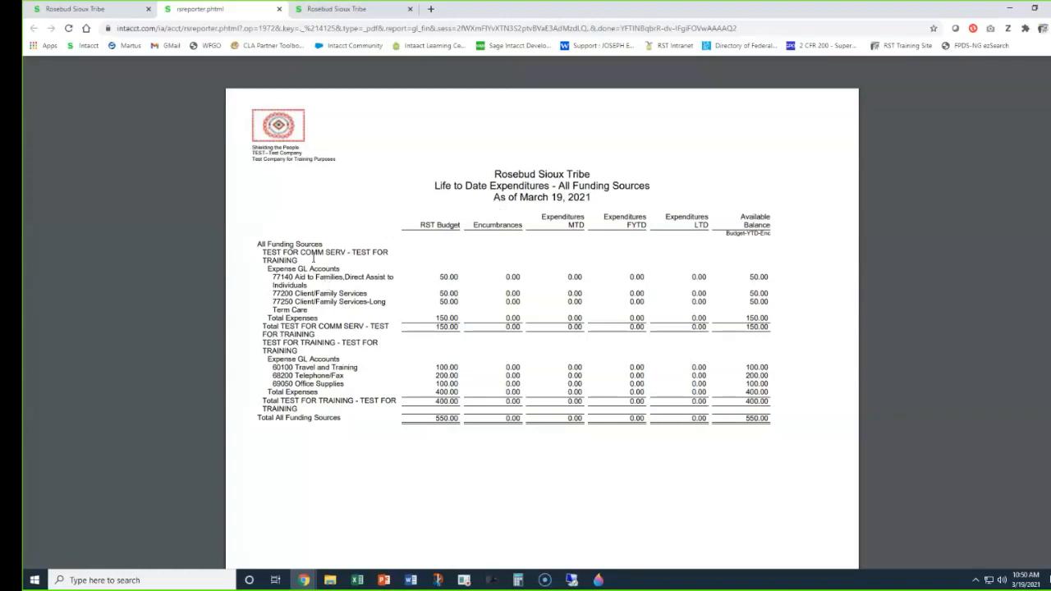
Examine the PDF's funding sources, expense GL accounts and budget amounts, along with its as-of date and the expenditure columns.
{"action": "left_click_drag", "start_coordinate": [345, 251], "coordinate": [284, 250]}
{"action": "left_click", "coordinate": [367, 282]}
{"action": "left_click_drag", "start_coordinate": [462, 281], "coordinate": [440, 279]}
{"action": "left_click_drag", "start_coordinate": [338, 302], "coordinate": [282, 276]}
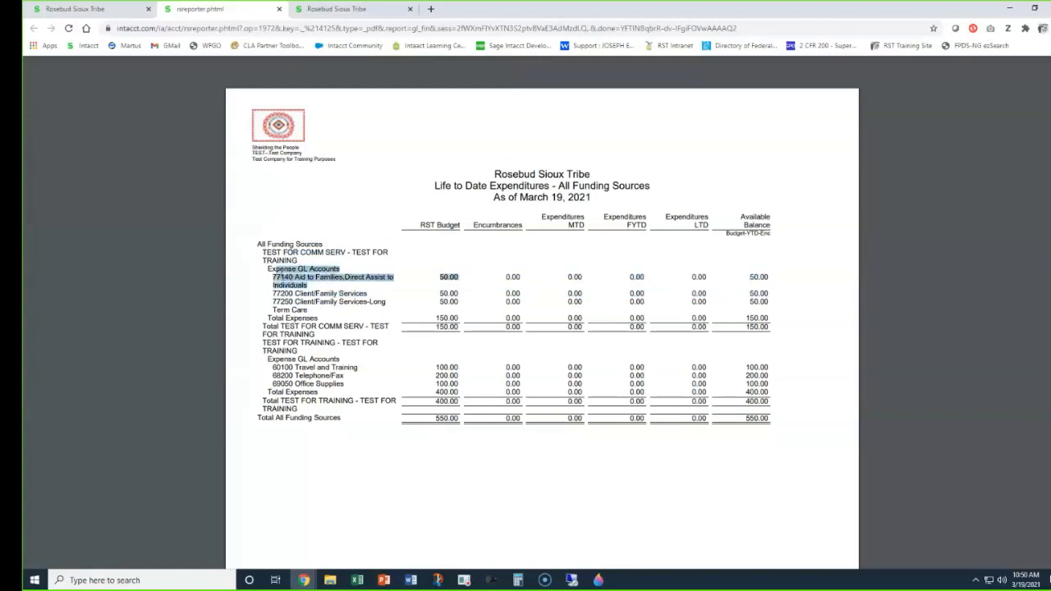
{"action": "left_click", "coordinate": [464, 291]}
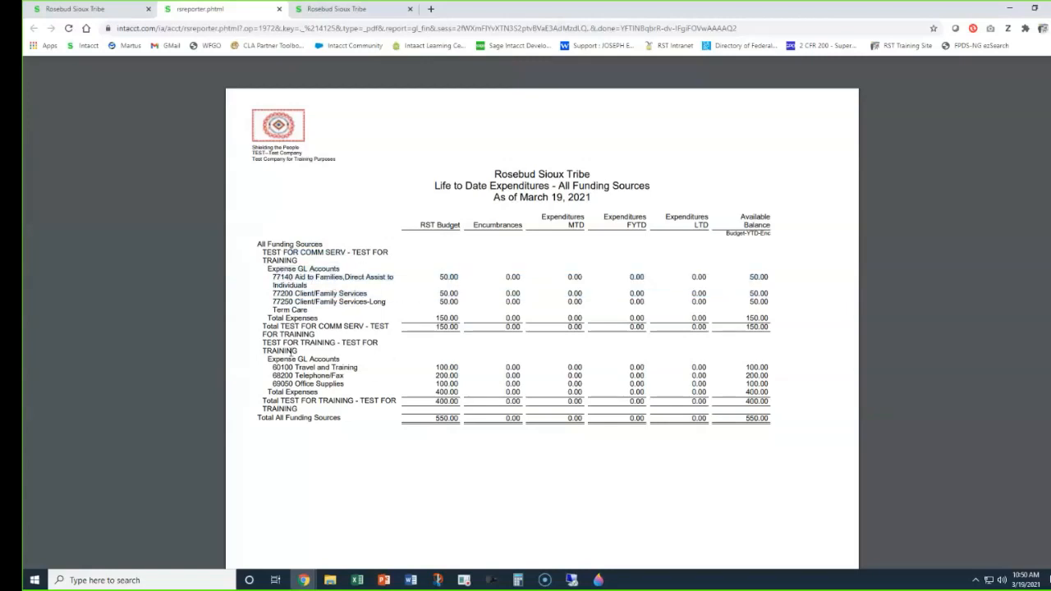
{"action": "left_click_drag", "start_coordinate": [336, 343], "coordinate": [263, 343]}
{"action": "left_click", "coordinate": [457, 277]}
{"action": "left_click_drag", "start_coordinate": [494, 195], "coordinate": [648, 225]}
{"action": "left_click", "coordinate": [648, 225]}
{"action": "left_click_drag", "start_coordinate": [690, 215], "coordinate": [711, 225]}
{"action": "left_click", "coordinate": [710, 225]}
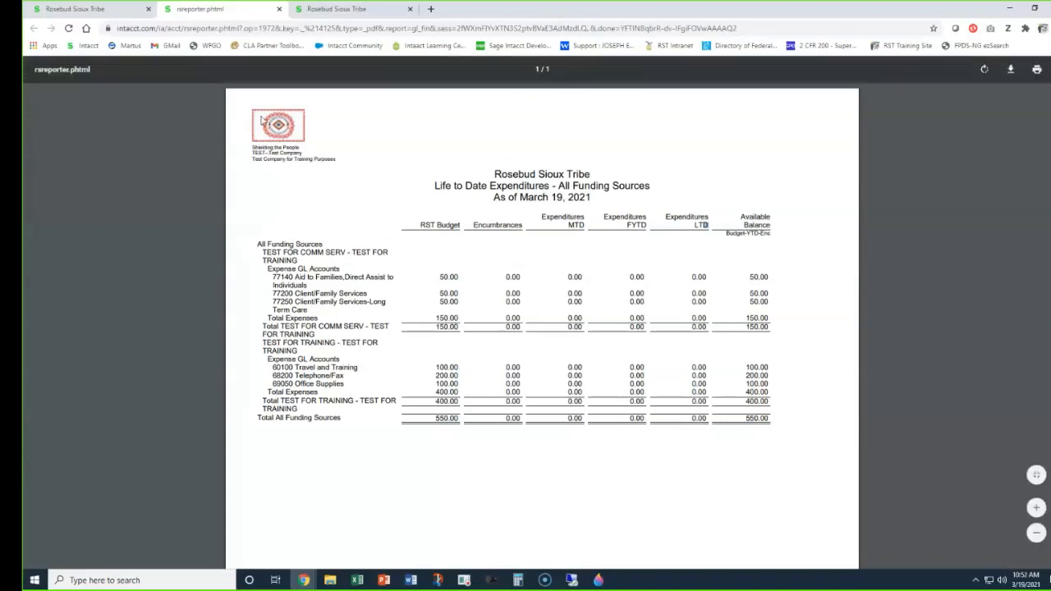
Close the PDF and the extra browser tab, and reopen the Reports Center.
{"action": "left_click", "coordinate": [279, 9]}
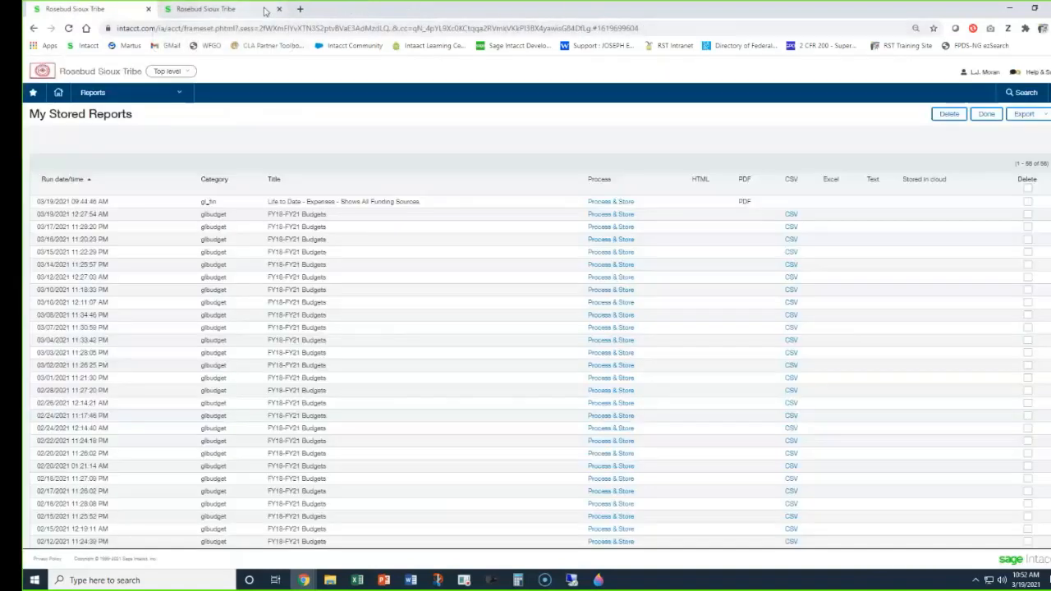
{"action": "left_click", "coordinate": [279, 9]}
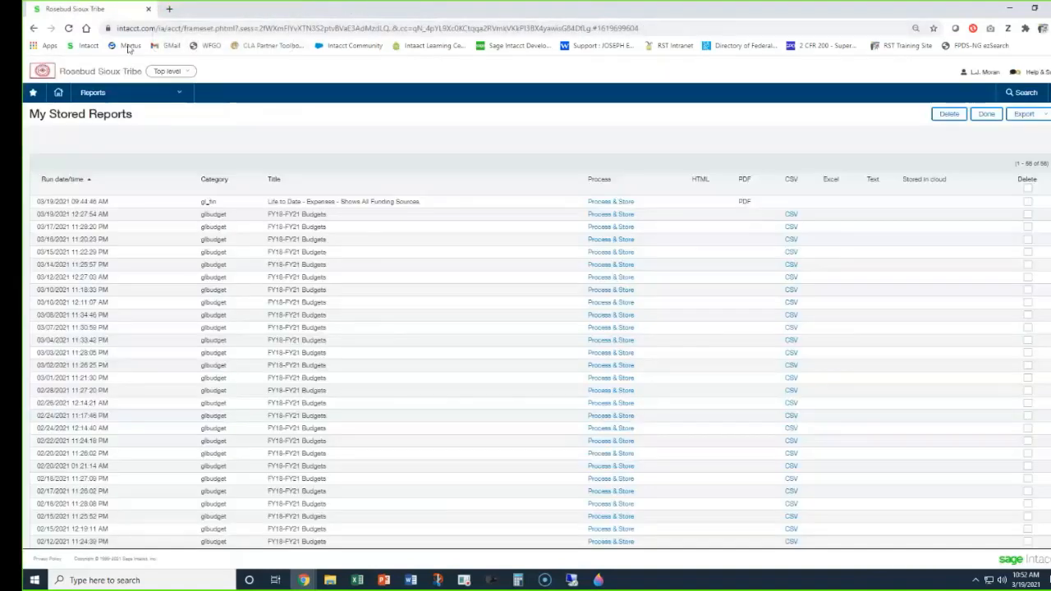
{"action": "left_click", "coordinate": [111, 100]}
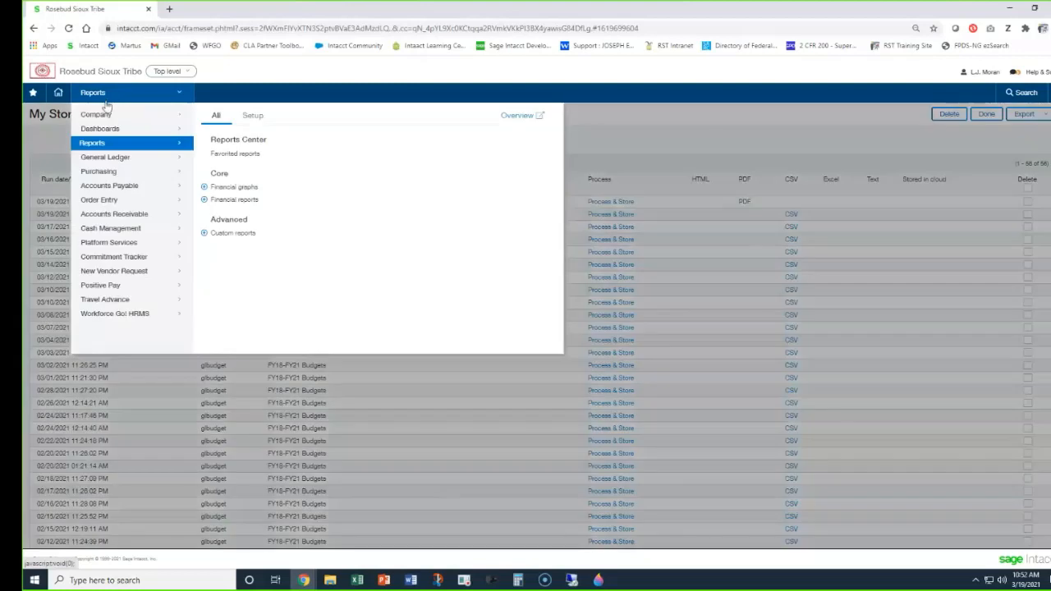
{"action": "left_click", "coordinate": [226, 144]}
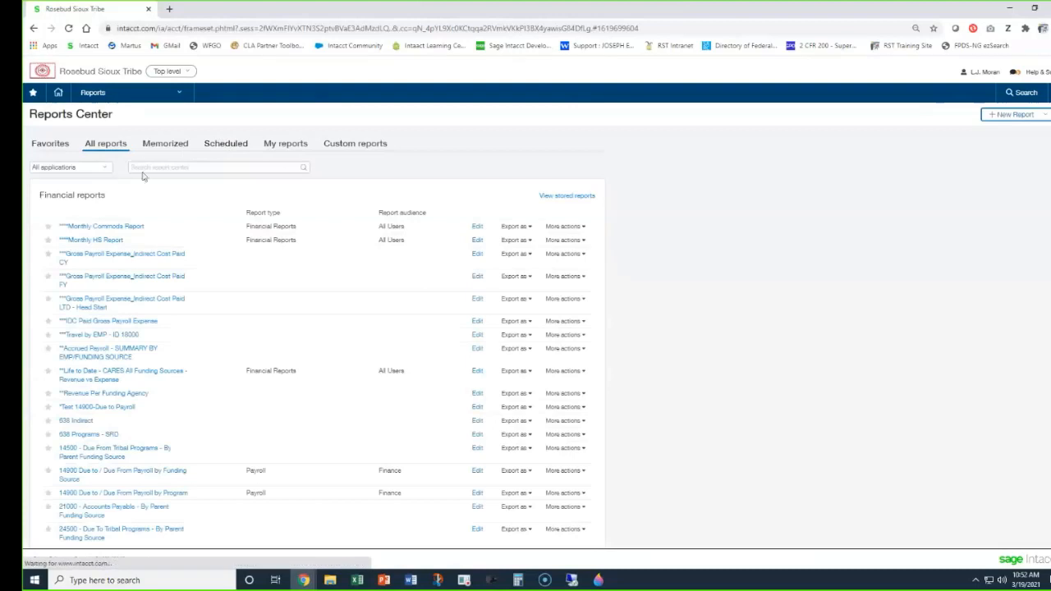
Search the Reports Center for "purchasing tran" and open the Purchasing Transaction Detail report.
{"action": "left_click", "coordinate": [167, 165]}
{"action": "type", "text": "purchasing tran"}
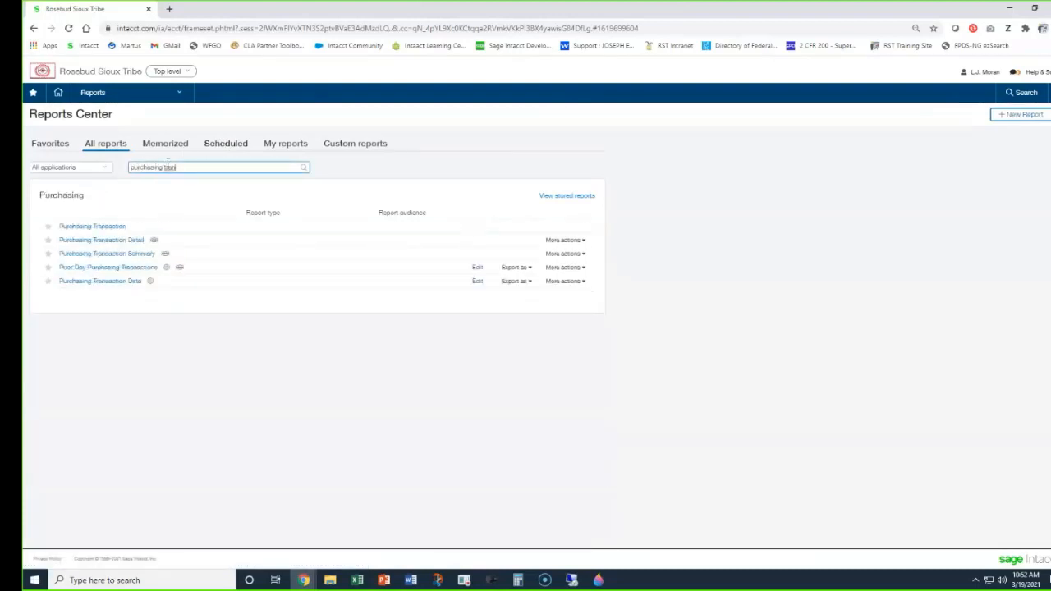
{"action": "left_click", "coordinate": [105, 244]}
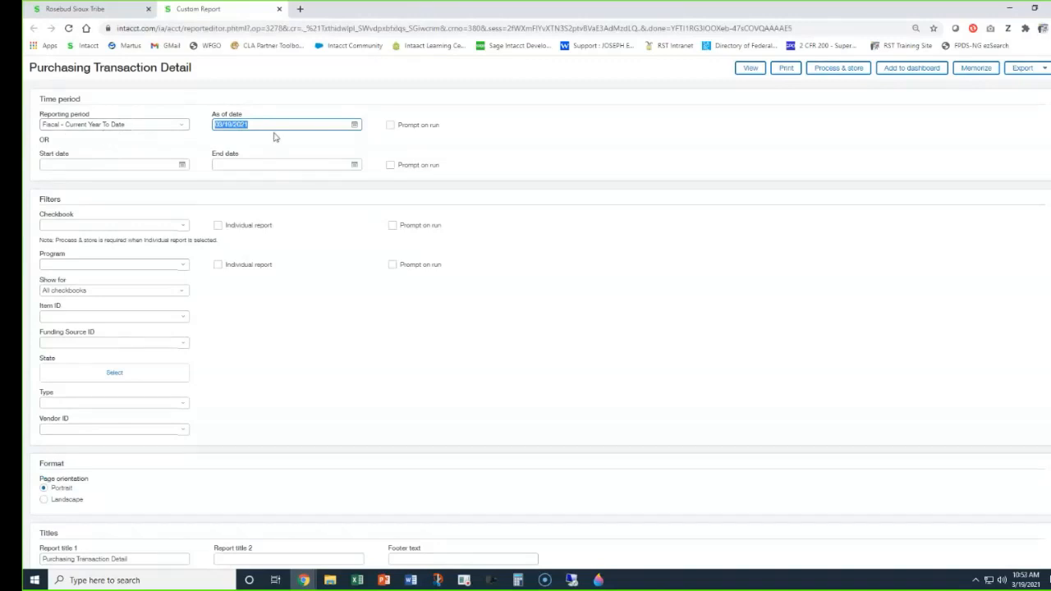
Filter the report to the All Checkbooks checkbook and the All Programs program.
{"action": "left_click", "coordinate": [168, 163]}
{"action": "left_click", "coordinate": [235, 164]}
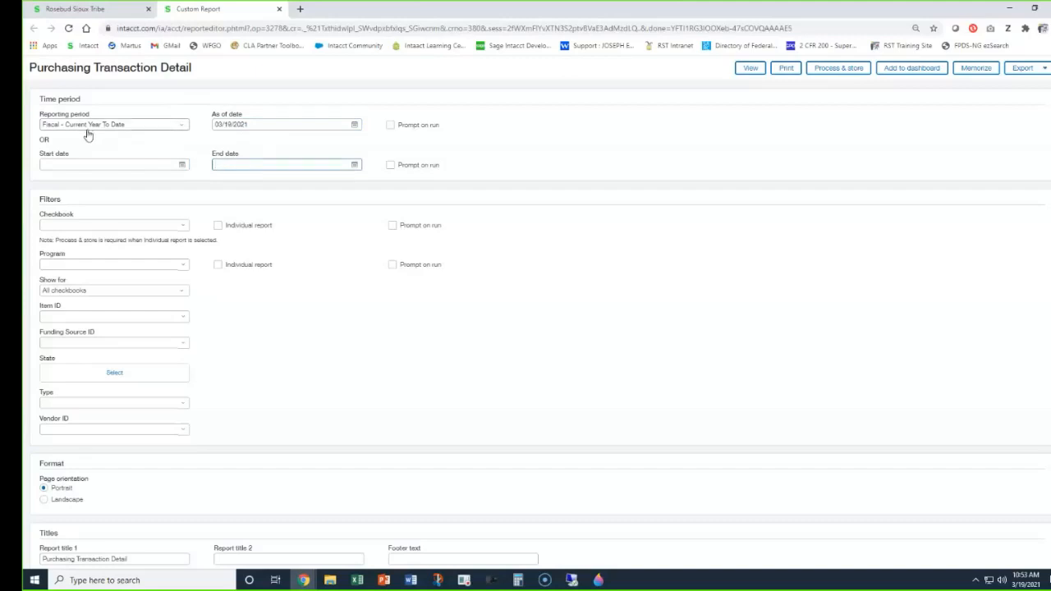
{"action": "left_click", "coordinate": [61, 226]}
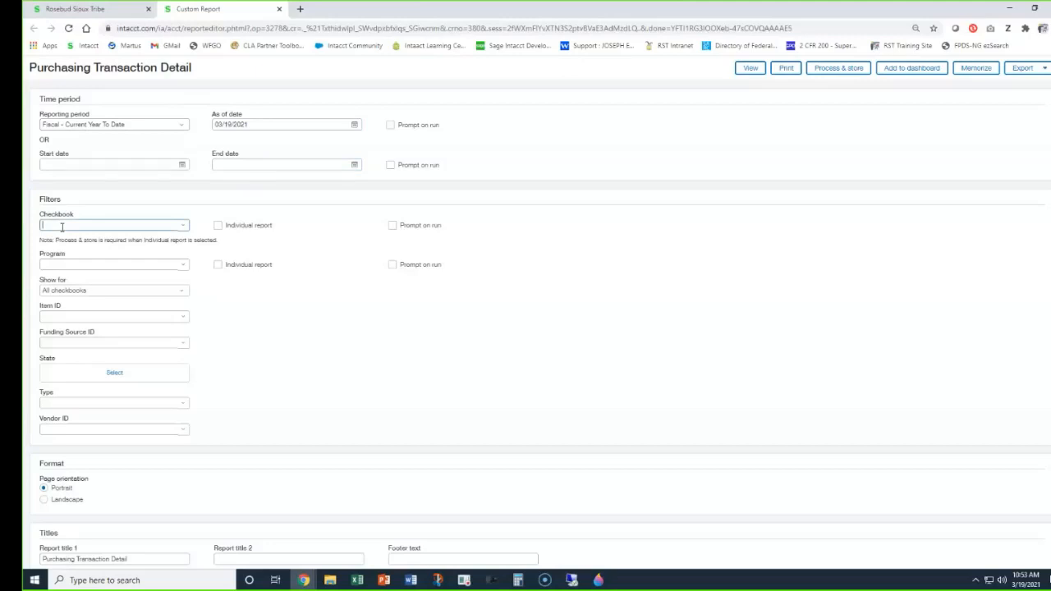
{"action": "type", "text": "all"}
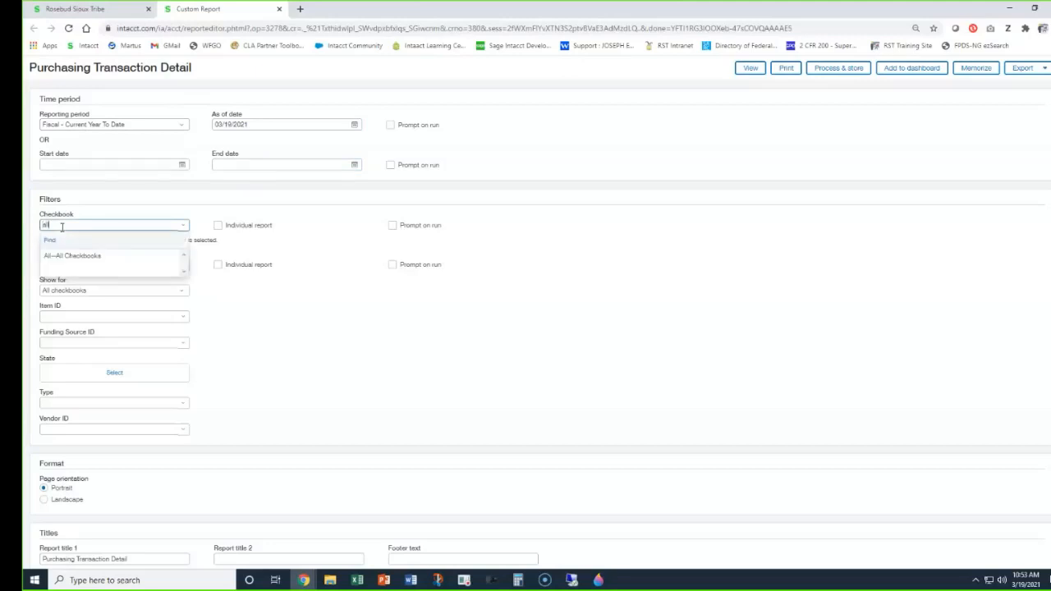
{"action": "left_click", "coordinate": [86, 259]}
{"action": "left_click", "coordinate": [84, 264]}
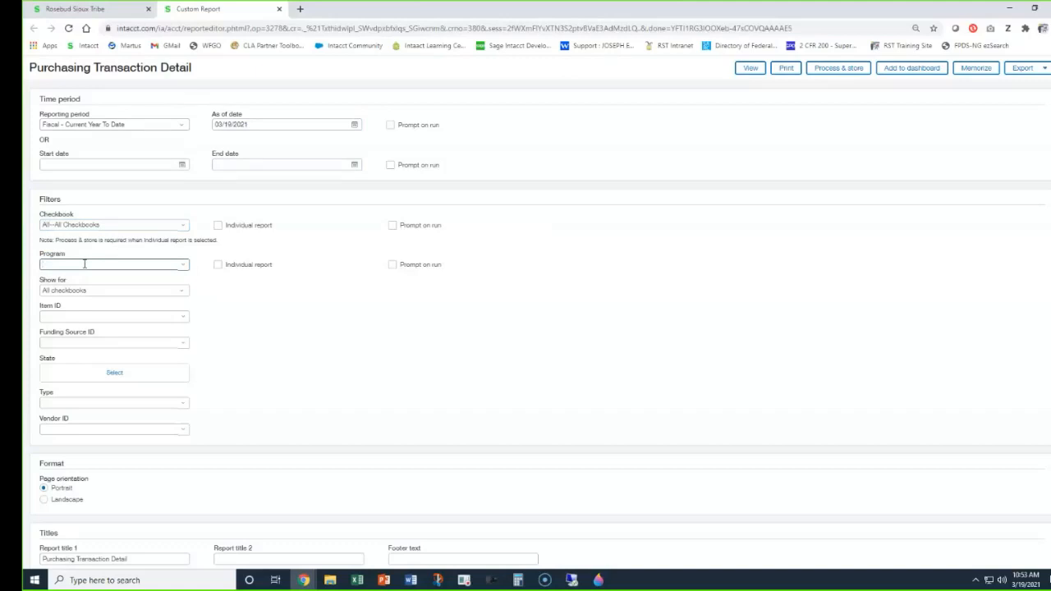
{"action": "type", "text": "all"}
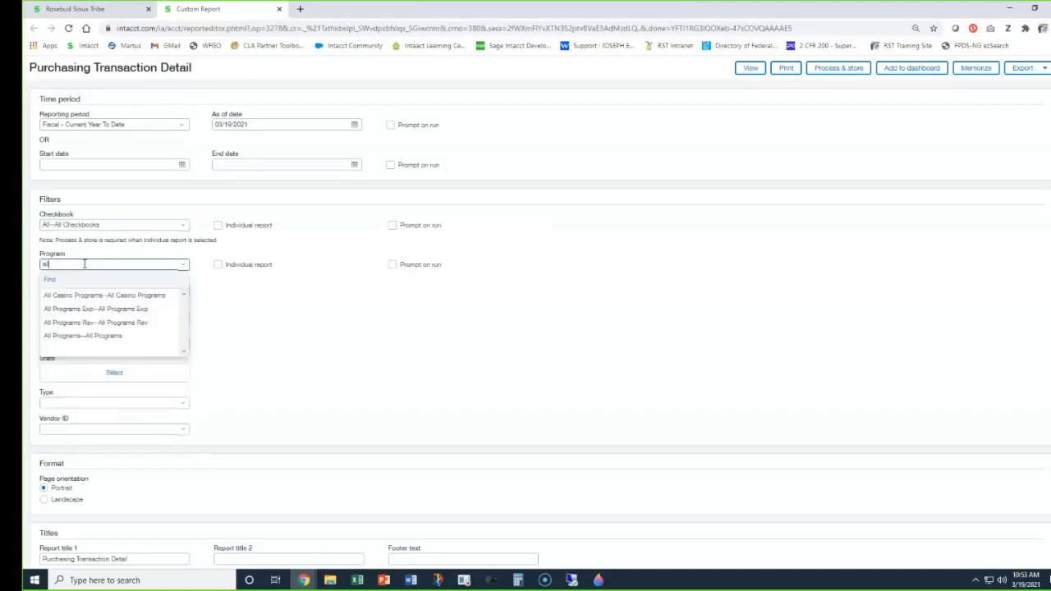
{"action": "left_click", "coordinate": [102, 336]}
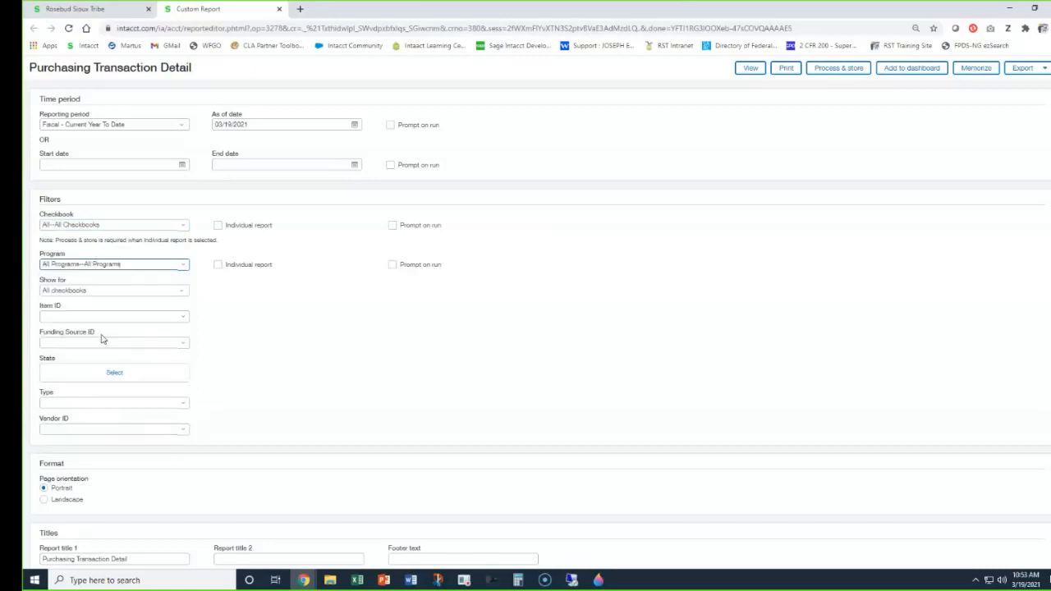
Limit the report's State filter to Pending and Partially Converted, leaving the item and funding source filters blank.
{"action": "left_click", "coordinate": [164, 318]}
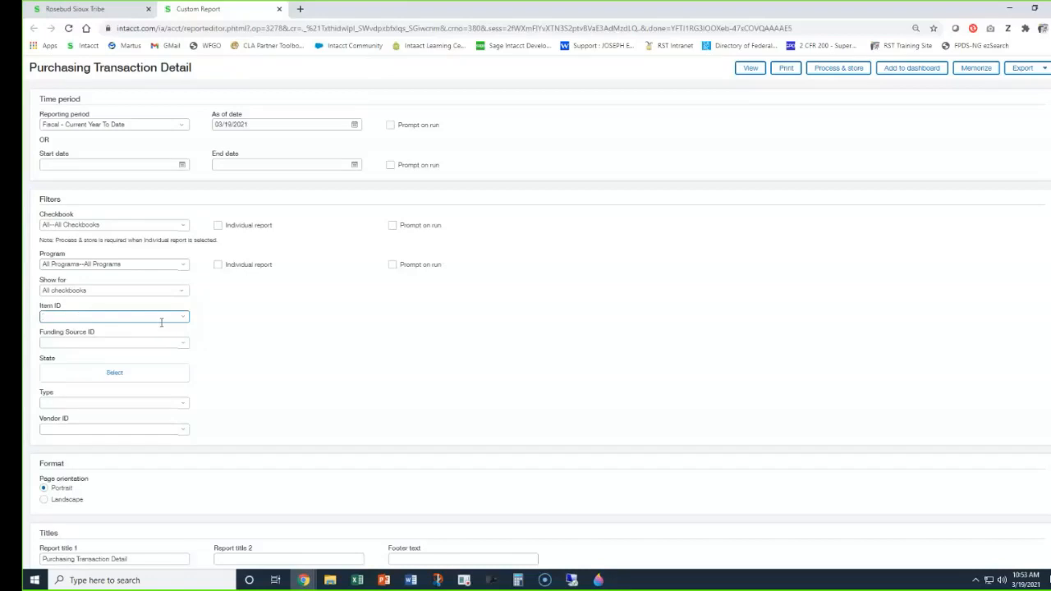
{"action": "left_click", "coordinate": [134, 339]}
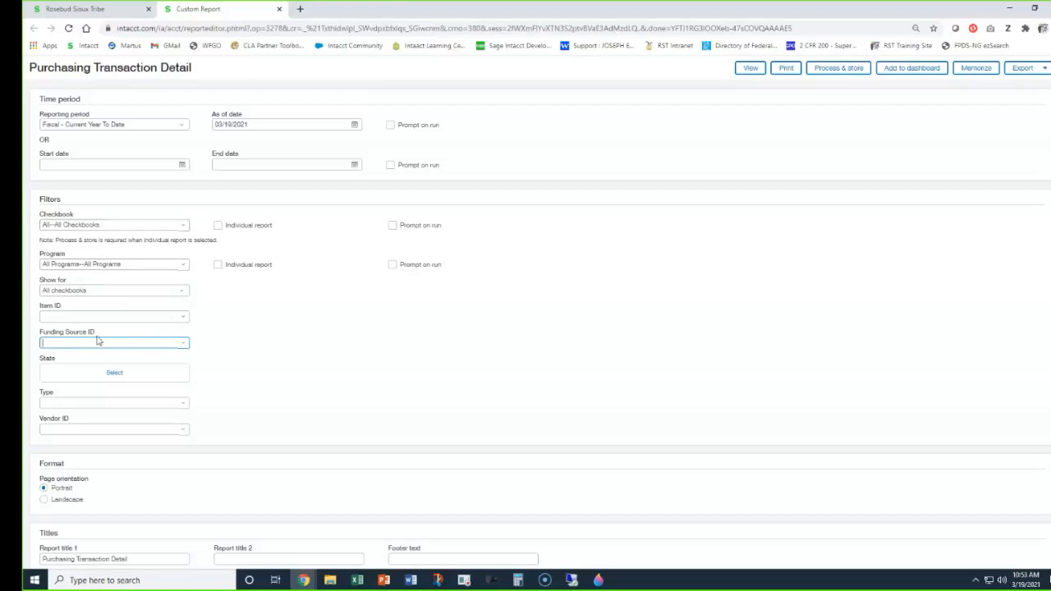
{"action": "left_click", "coordinate": [112, 375]}
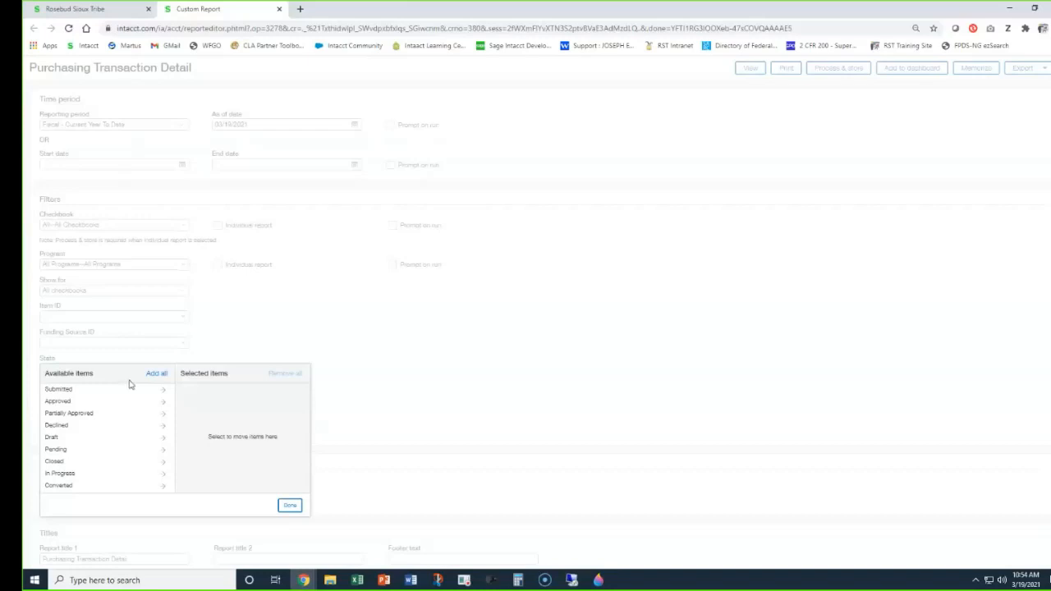
{"action": "scroll", "coordinate": [131, 425], "scroll_direction": "down", "scroll_amount": 1}
{"action": "scroll", "coordinate": [132, 425], "scroll_direction": "down", "scroll_amount": 1}
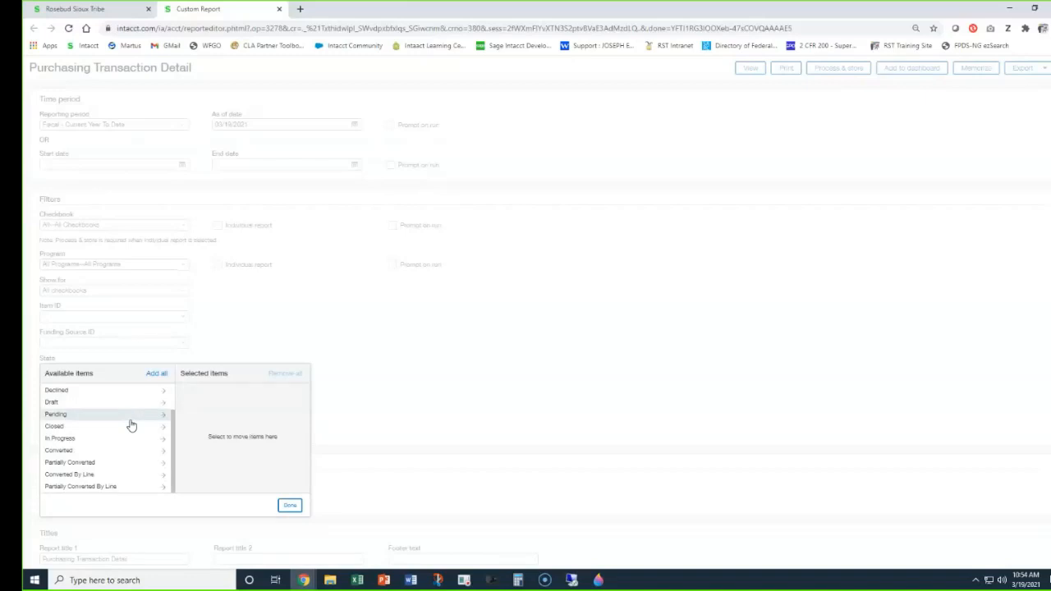
{"action": "scroll", "coordinate": [131, 425], "scroll_direction": "up", "scroll_amount": 2}
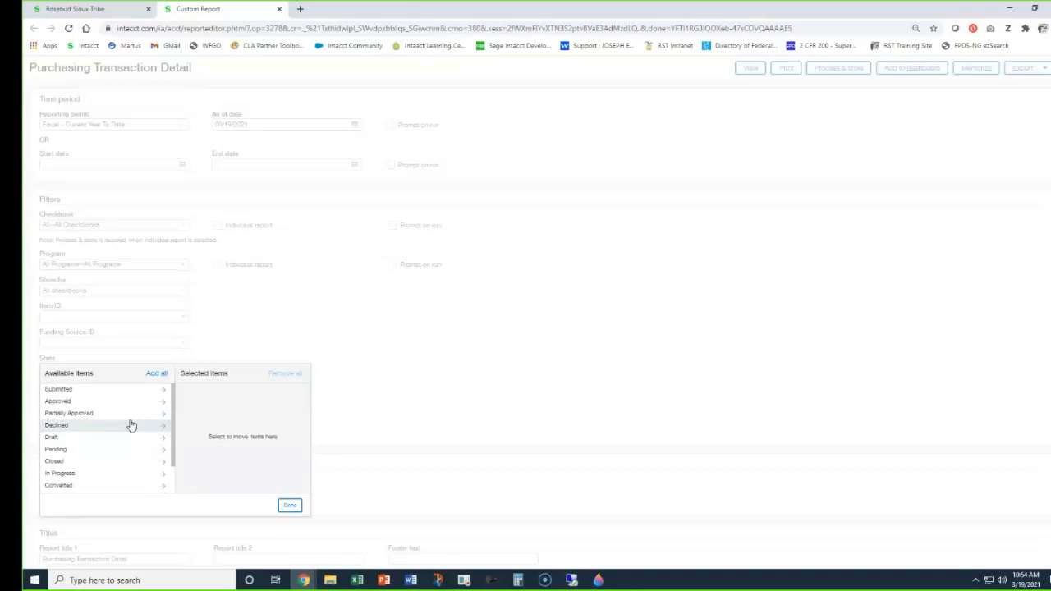
{"action": "scroll", "coordinate": [132, 424], "scroll_direction": "down", "scroll_amount": 2}
{"action": "scroll", "coordinate": [132, 424], "scroll_direction": "up", "scroll_amount": 2}
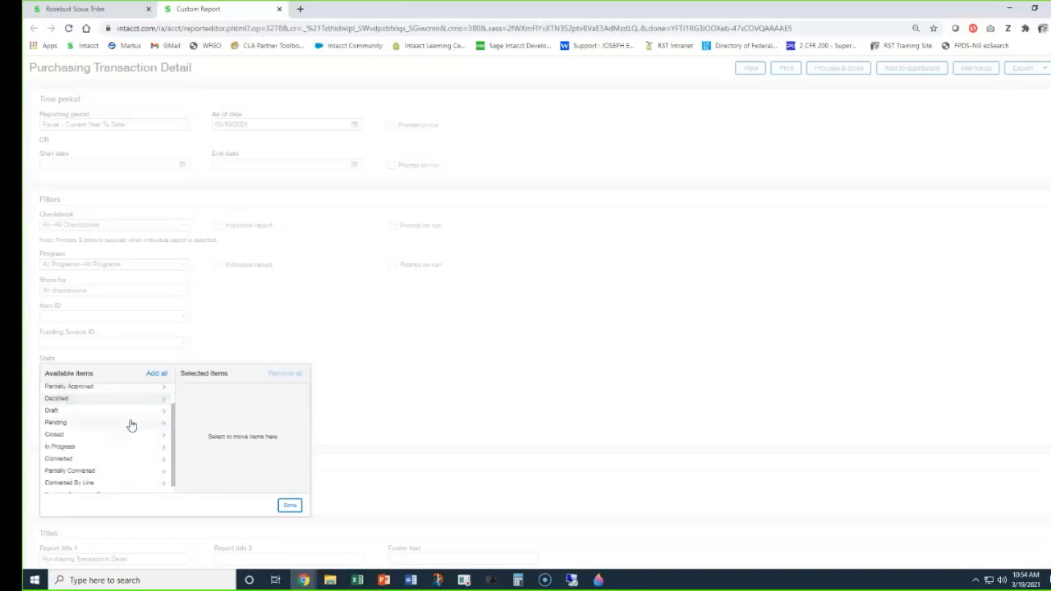
{"action": "left_click", "coordinate": [85, 450]}
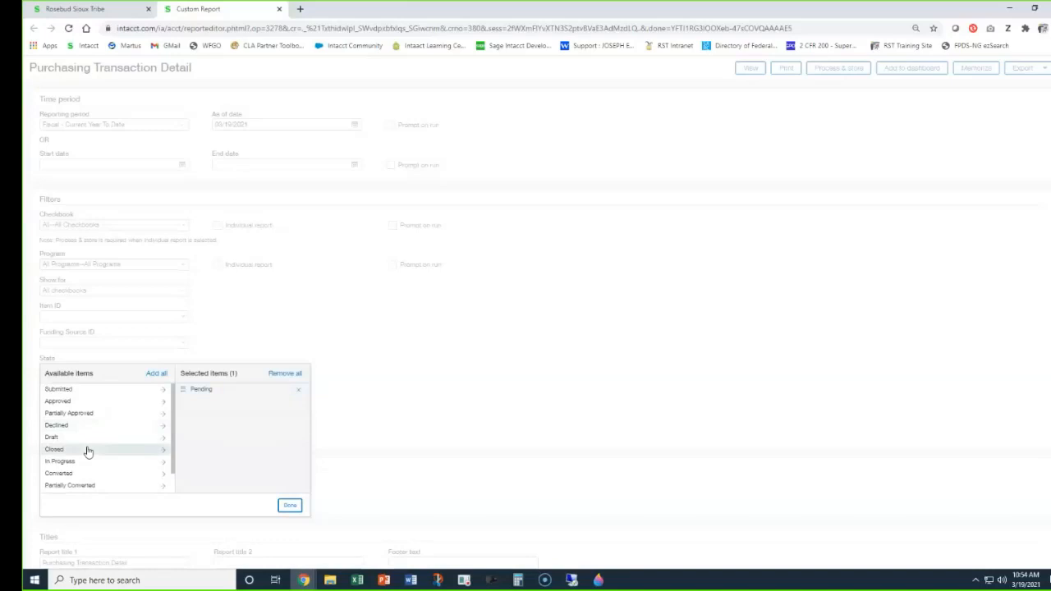
{"action": "scroll", "coordinate": [107, 458], "scroll_direction": "down", "scroll_amount": 1}
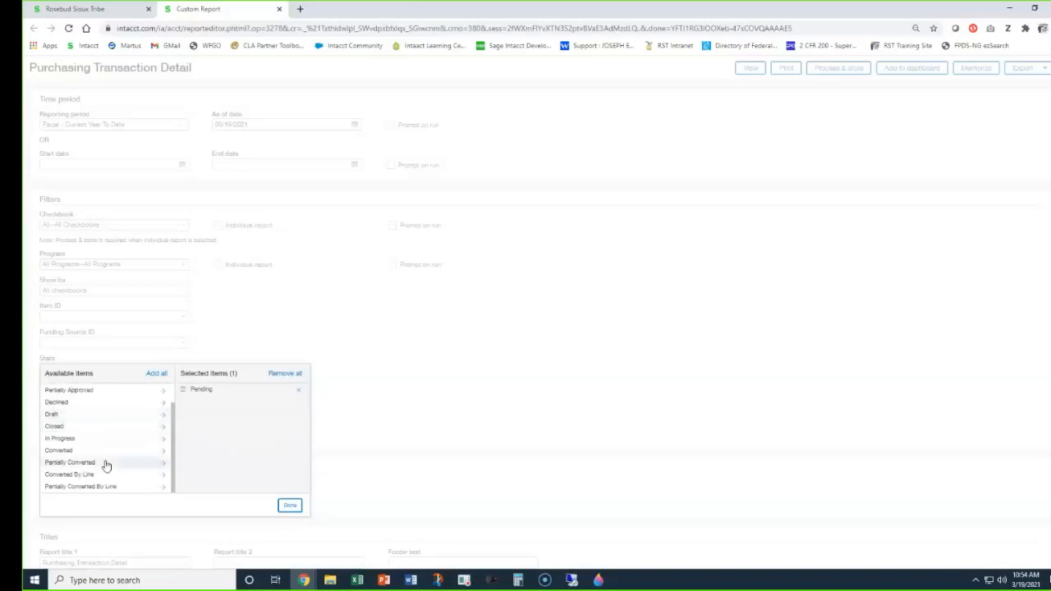
{"action": "left_click", "coordinate": [110, 465]}
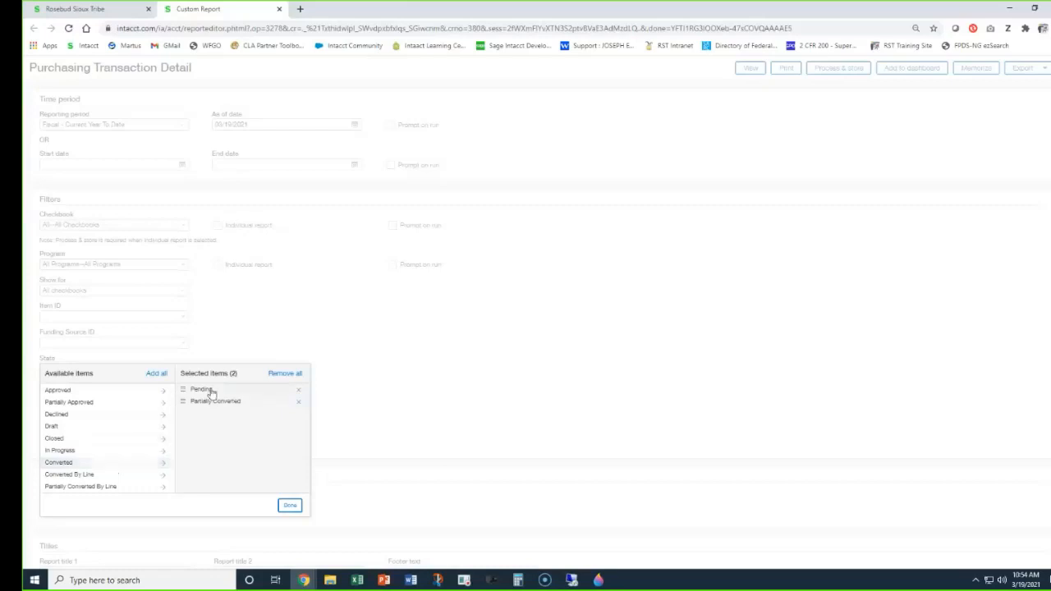
{"action": "left_click", "coordinate": [291, 505]}
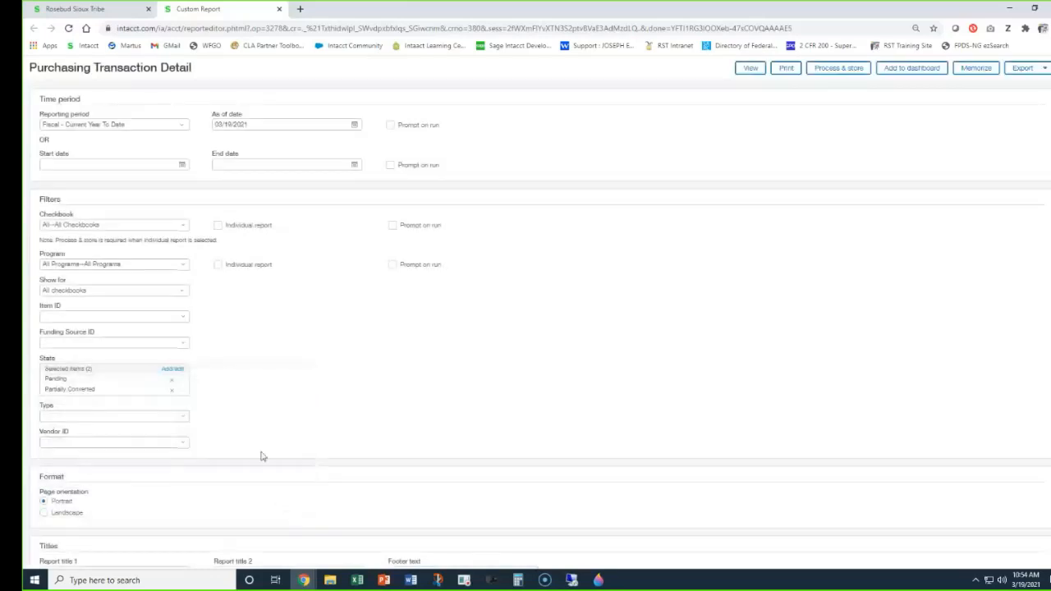
Set the transaction type filter to Purchase Order and the vendor filter to Cole Pest Control.
{"action": "left_click", "coordinate": [182, 418]}
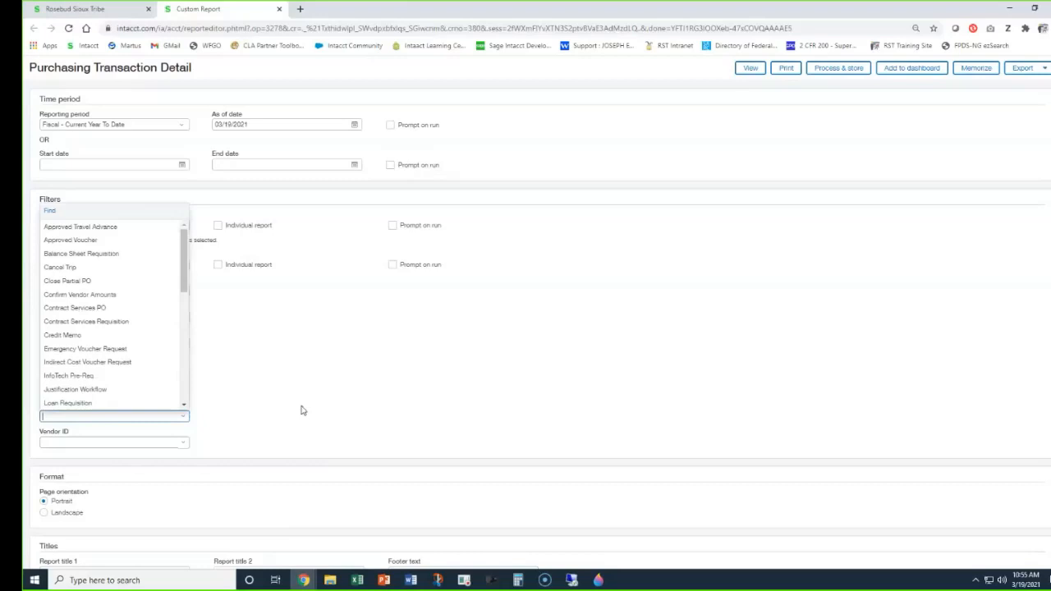
{"action": "type", "text": "pu"}
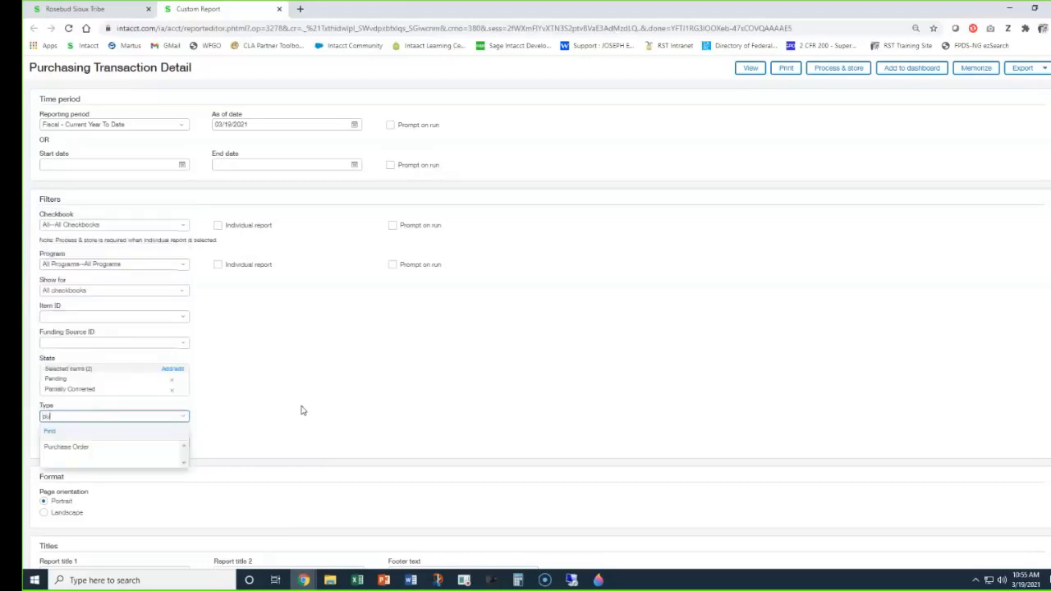
{"action": "type", "text": "rch"}
{"action": "left_click", "coordinate": [129, 448]}
{"action": "left_click", "coordinate": [129, 444]}
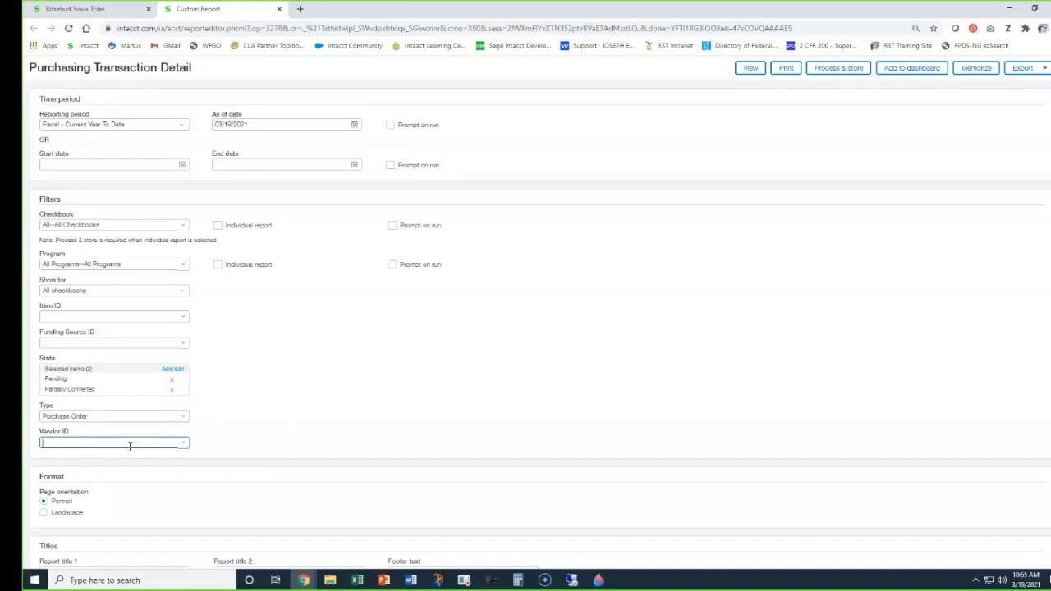
{"action": "type", "text": "cole"}
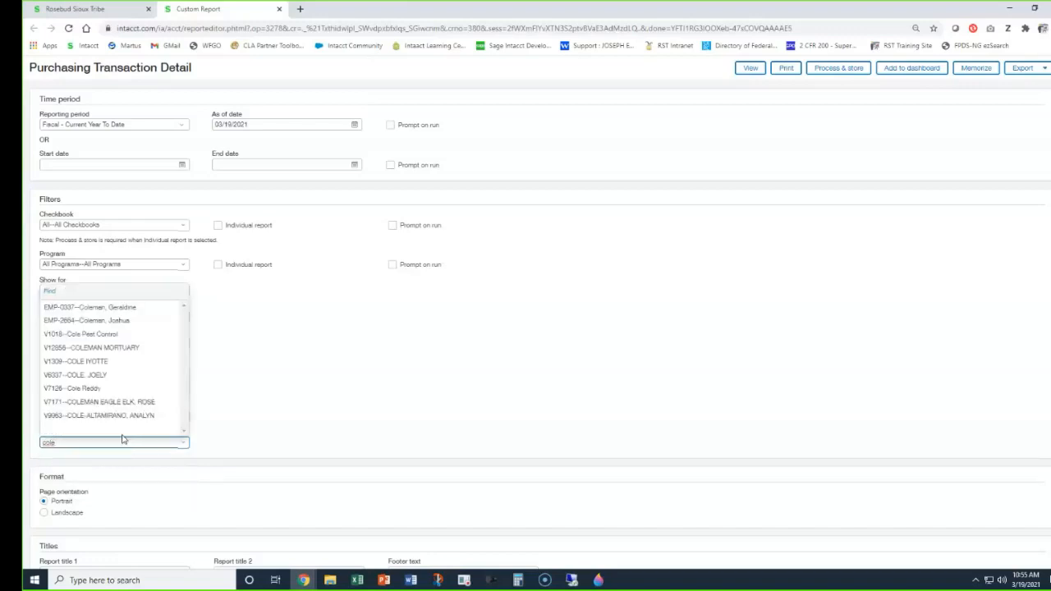
{"action": "left_click", "coordinate": [76, 335]}
Review the report settings and available export formats, and run the Purchasing Transaction Detail report on screen.
{"action": "scroll", "coordinate": [59, 508], "scroll_direction": "down", "scroll_amount": 2}
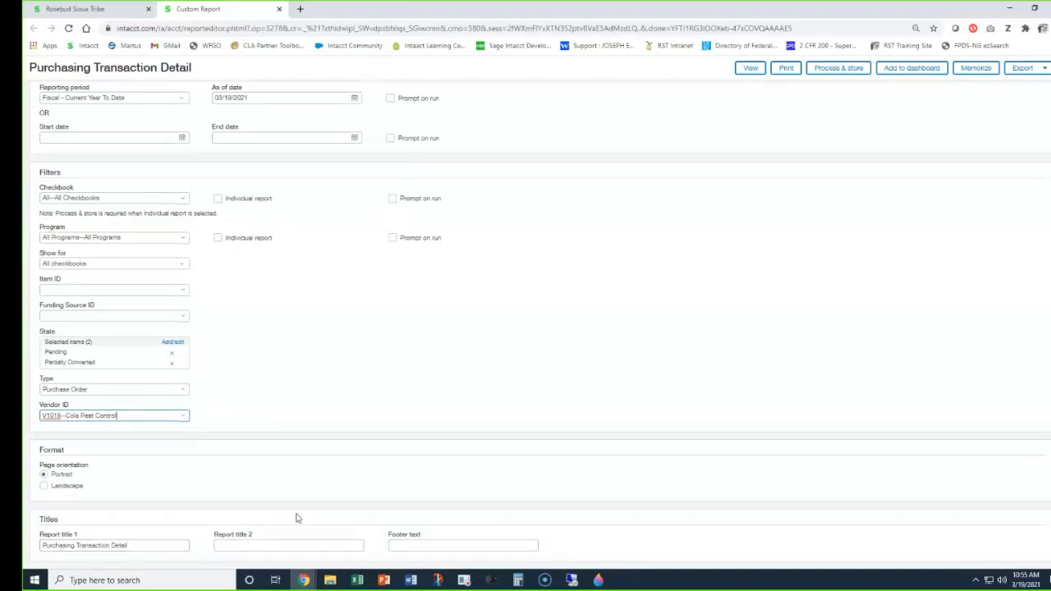
{"action": "scroll", "coordinate": [303, 507], "scroll_direction": "up", "scroll_amount": 2}
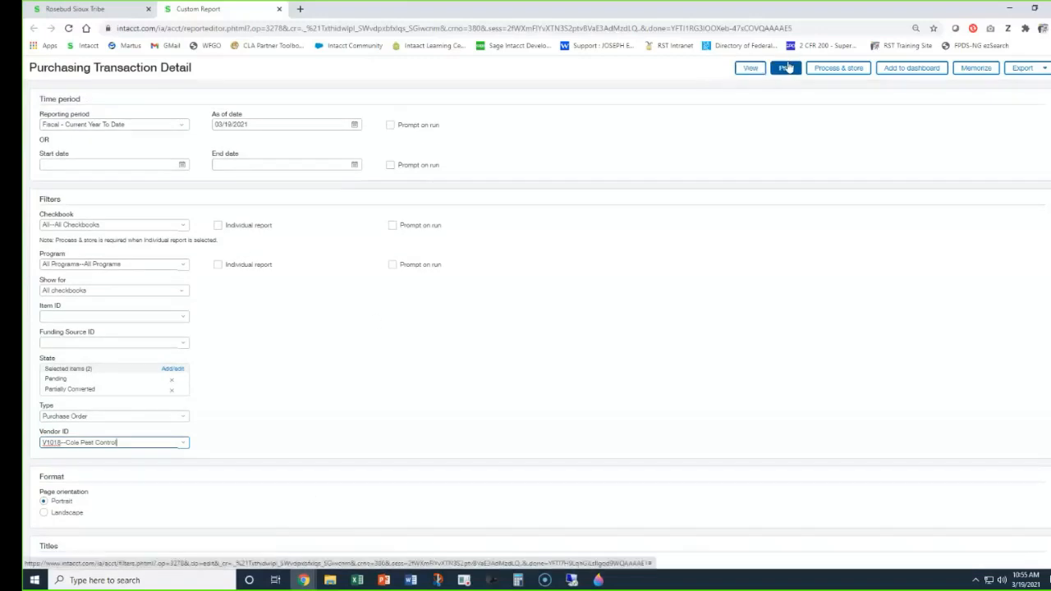
{"action": "left_click", "coordinate": [1036, 70]}
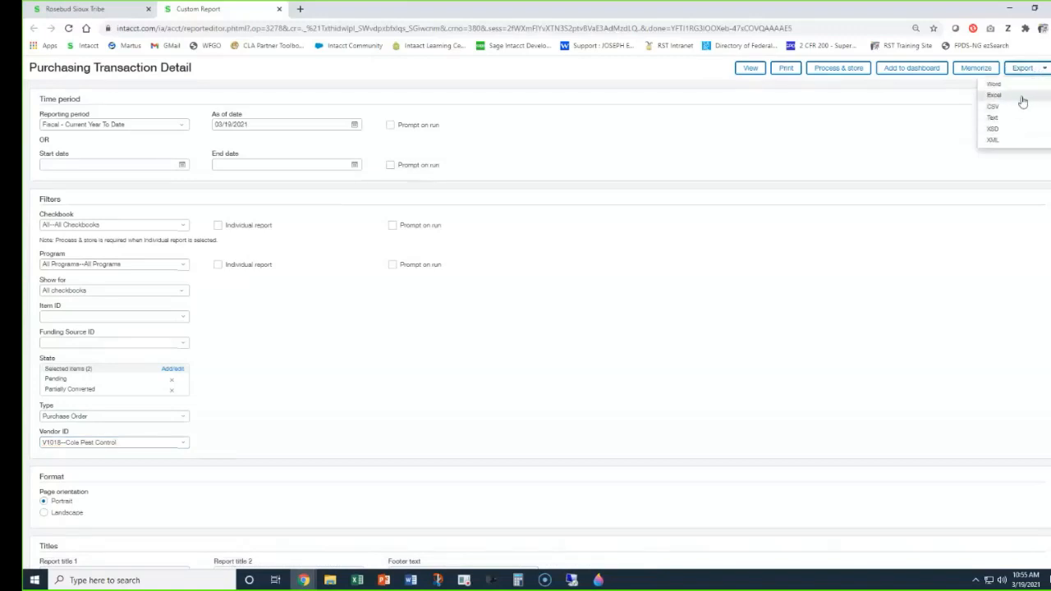
{"action": "left_click", "coordinate": [873, 164]}
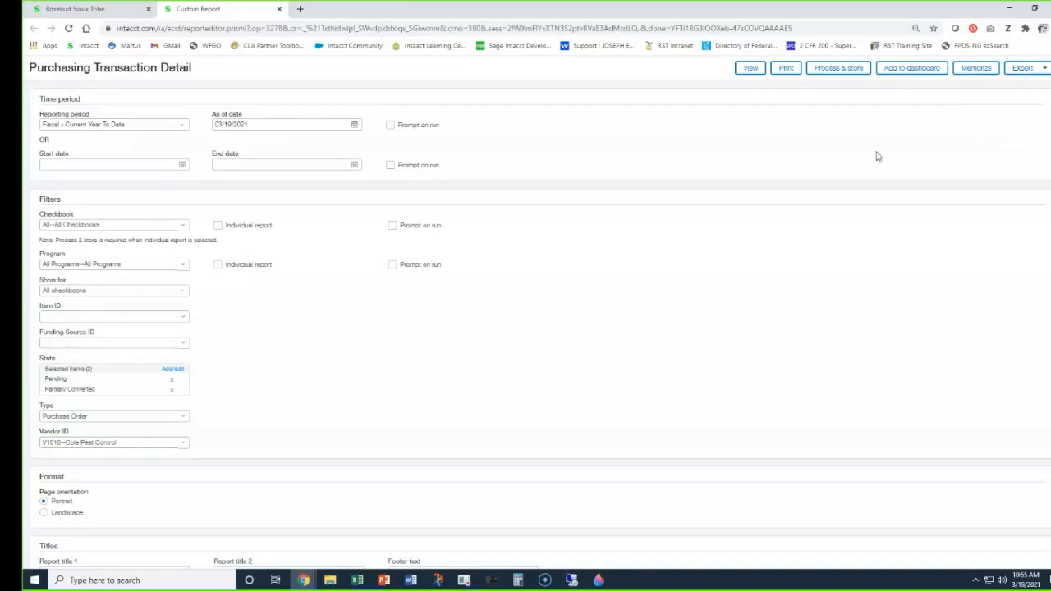
{"action": "left_click", "coordinate": [750, 69]}
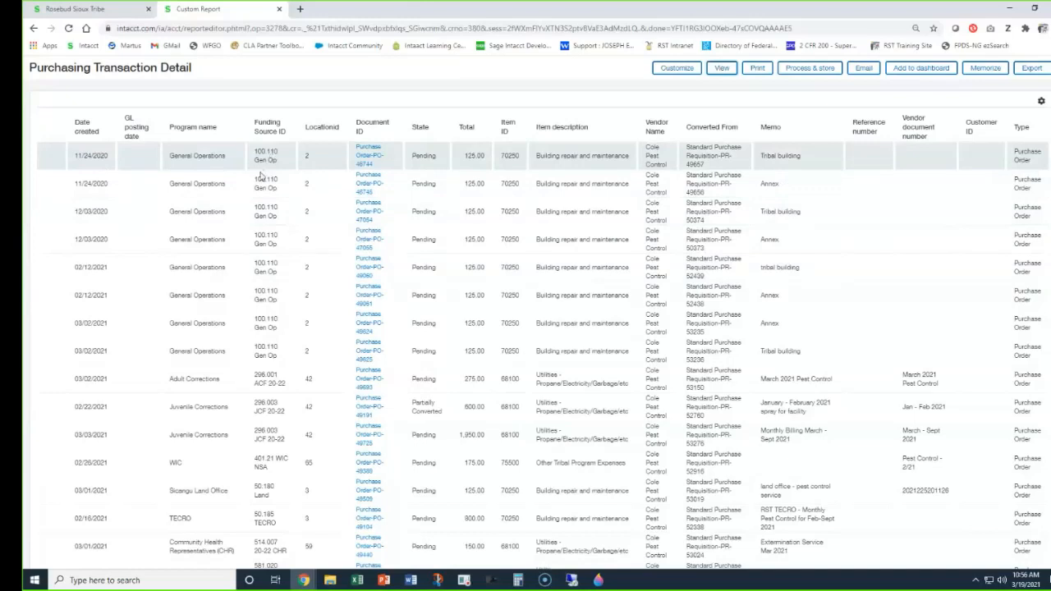
Examine the report's funding source, location, document ID, state, vendor name and converted-from columns for the listed purchase orders.
{"action": "scroll", "coordinate": [267, 287], "scroll_direction": "down", "scroll_amount": 3}
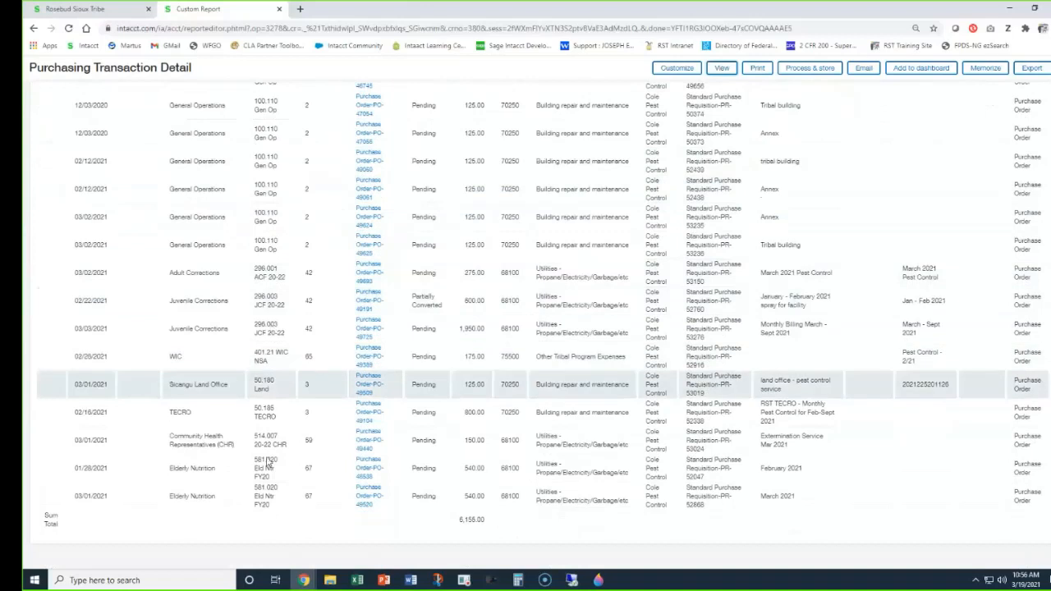
{"action": "scroll", "coordinate": [265, 351], "scroll_direction": "up", "scroll_amount": 5}
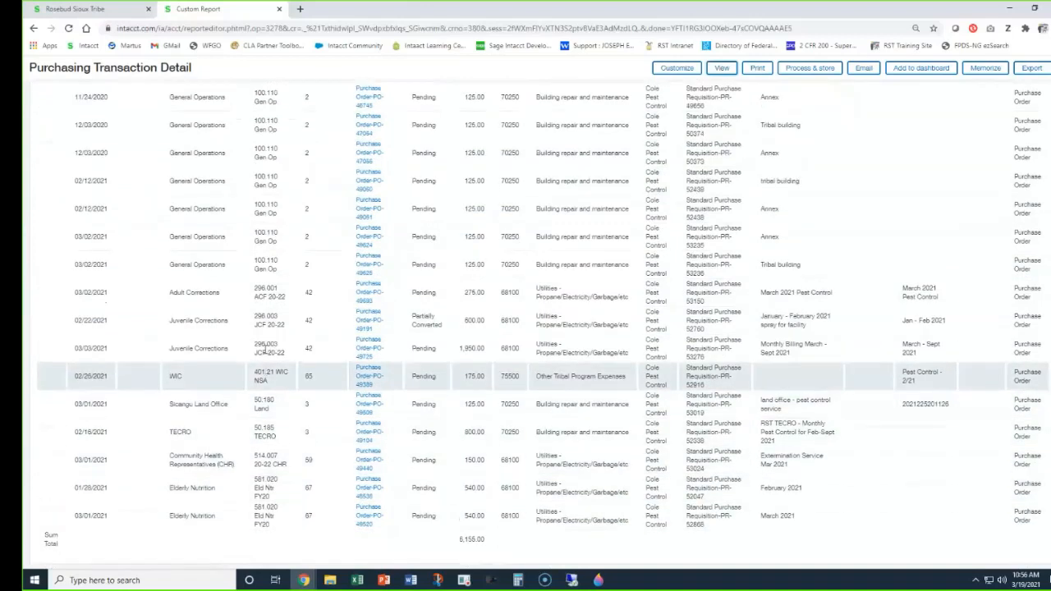
{"action": "double_click", "coordinate": [320, 126]}
{"action": "left_click", "coordinate": [374, 135]}
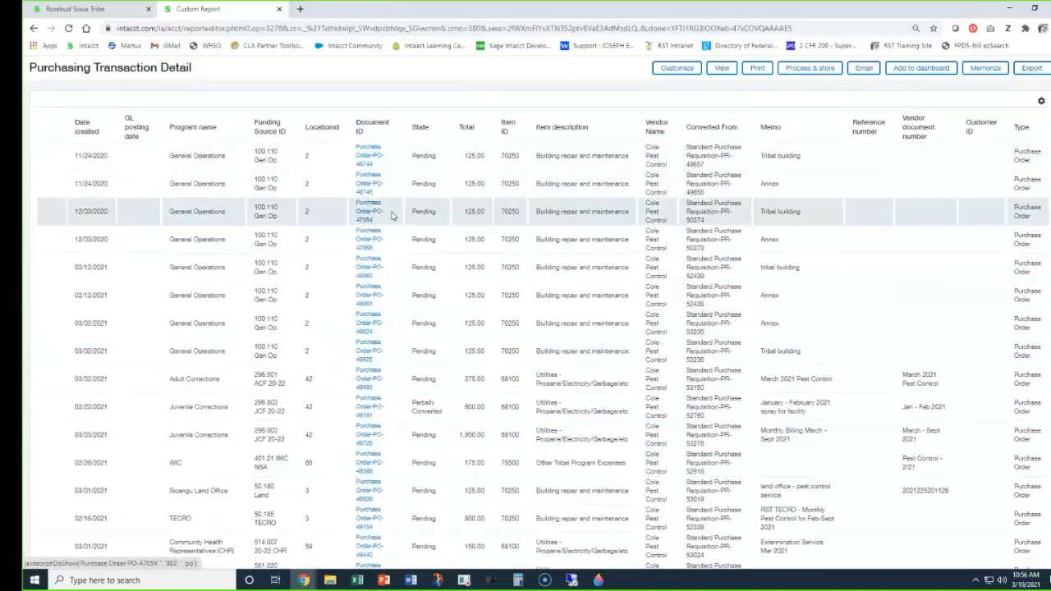
{"action": "double_click", "coordinate": [420, 127]}
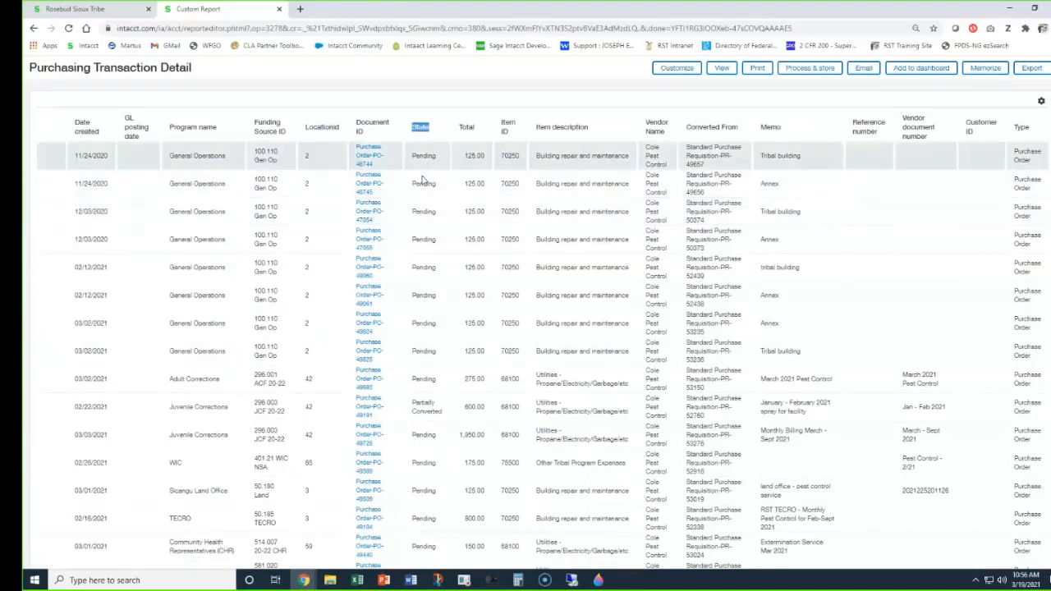
{"action": "scroll", "coordinate": [432, 413], "scroll_direction": "down", "scroll_amount": 3}
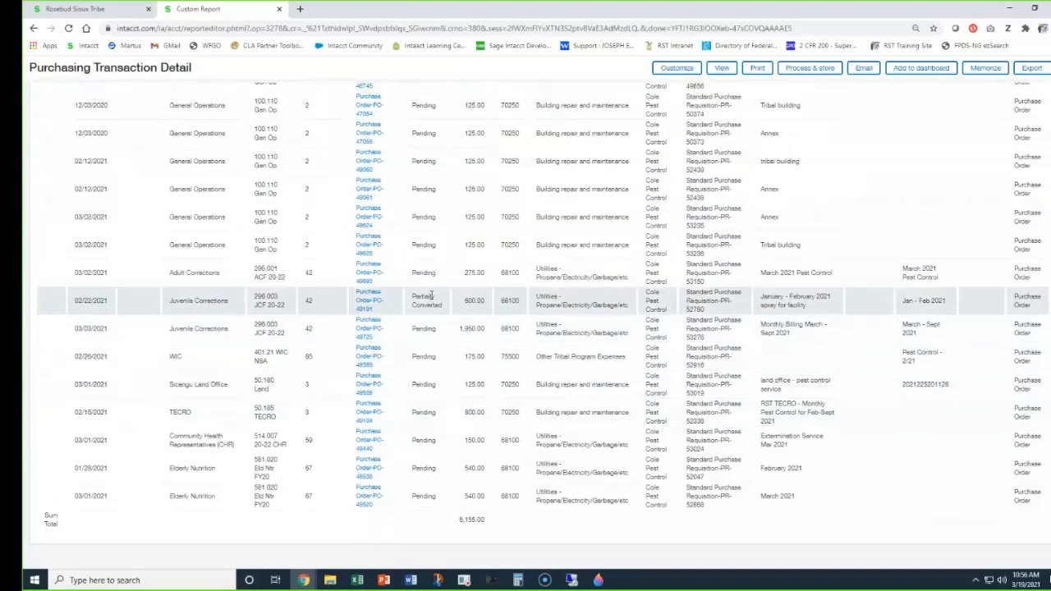
{"action": "scroll", "coordinate": [430, 295], "scroll_direction": "up", "scroll_amount": 3}
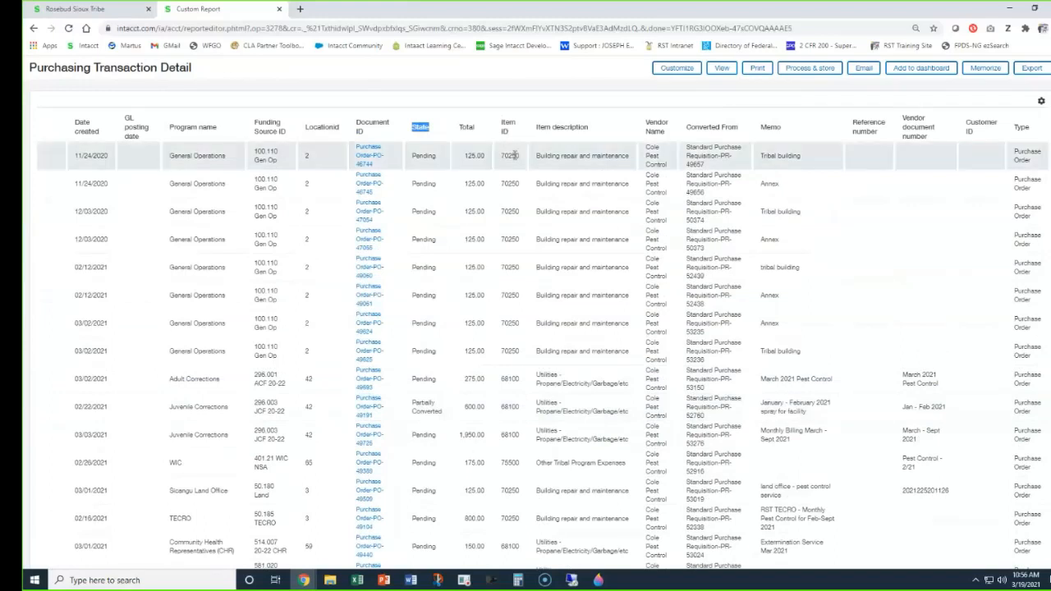
{"action": "double_click", "coordinate": [653, 148]}
{"action": "double_click", "coordinate": [708, 148]}
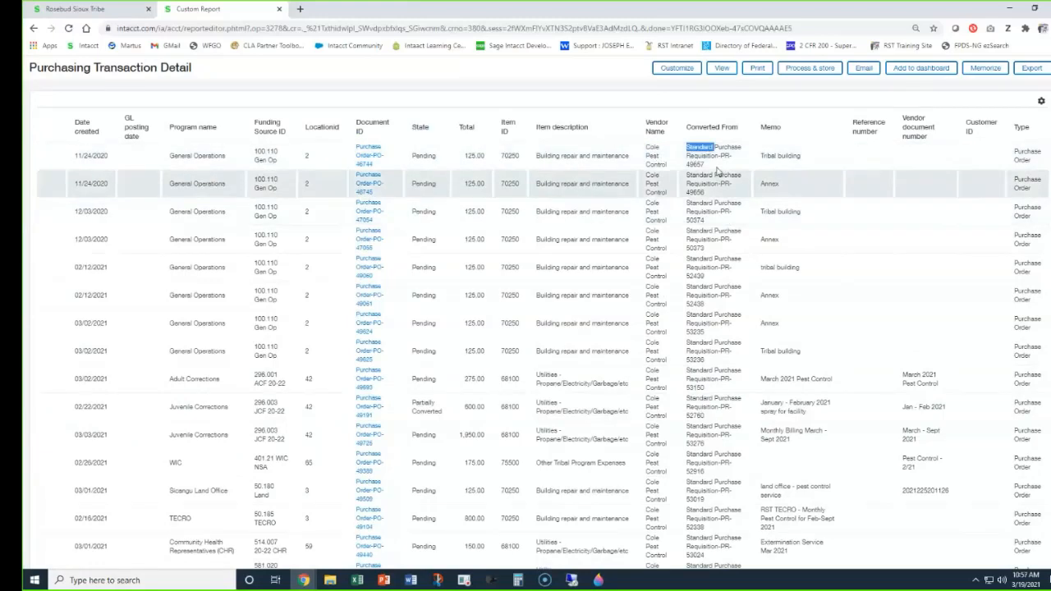
{"action": "left_click", "coordinate": [718, 167]}
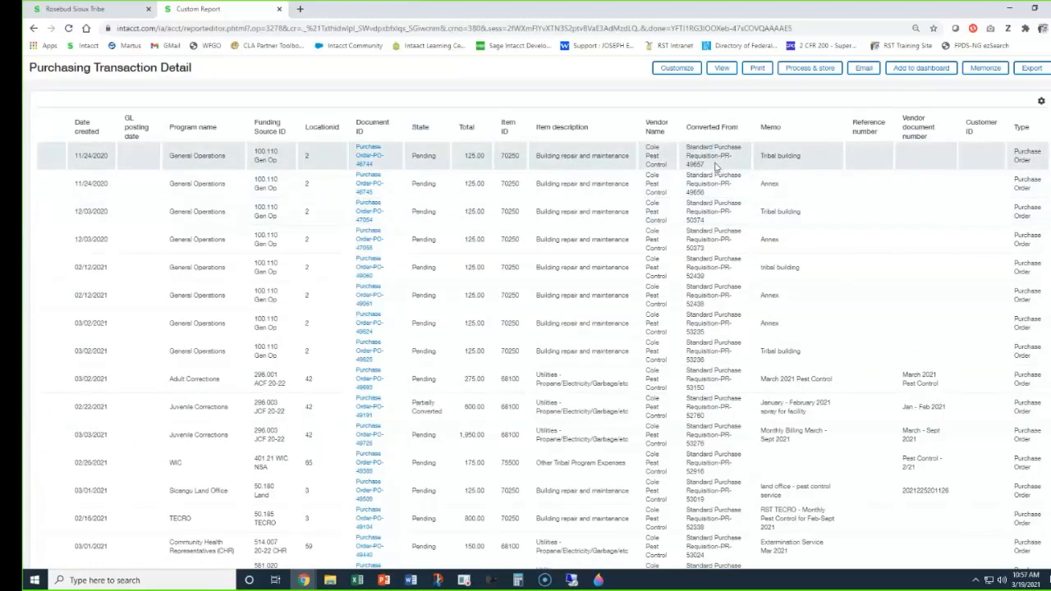
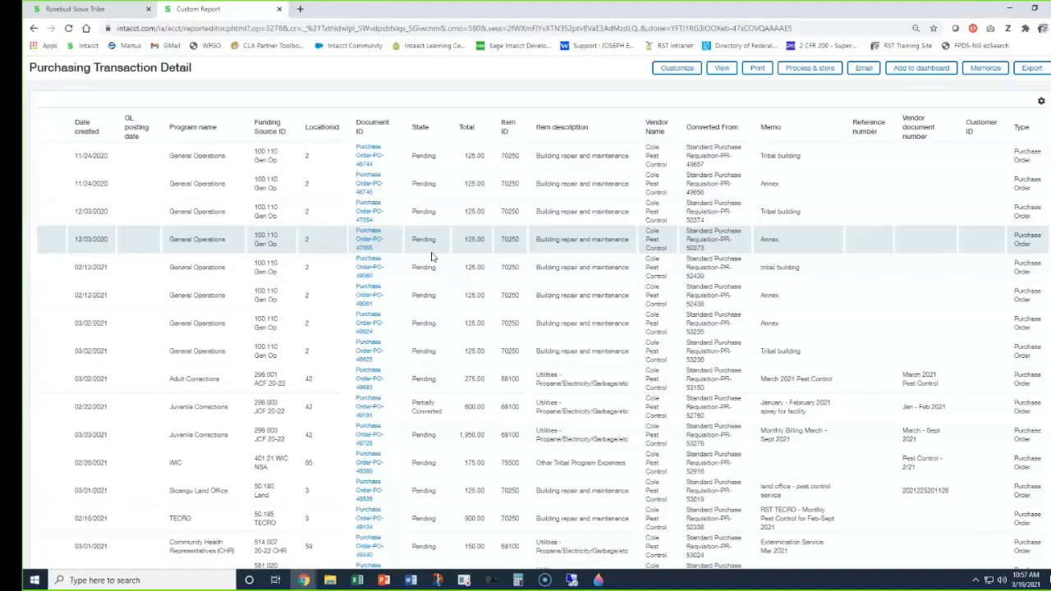
Reopen the Purchasing Transaction Detail report's settings, review the Type filter and available State options, and close the report.
{"action": "left_click", "coordinate": [687, 69]}
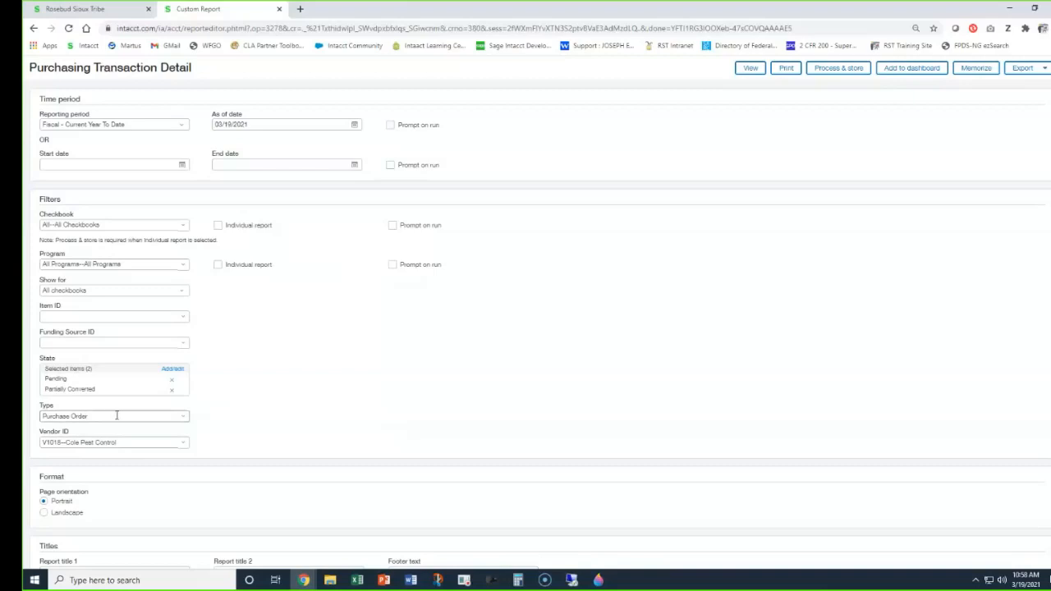
{"action": "left_click", "coordinate": [119, 417]}
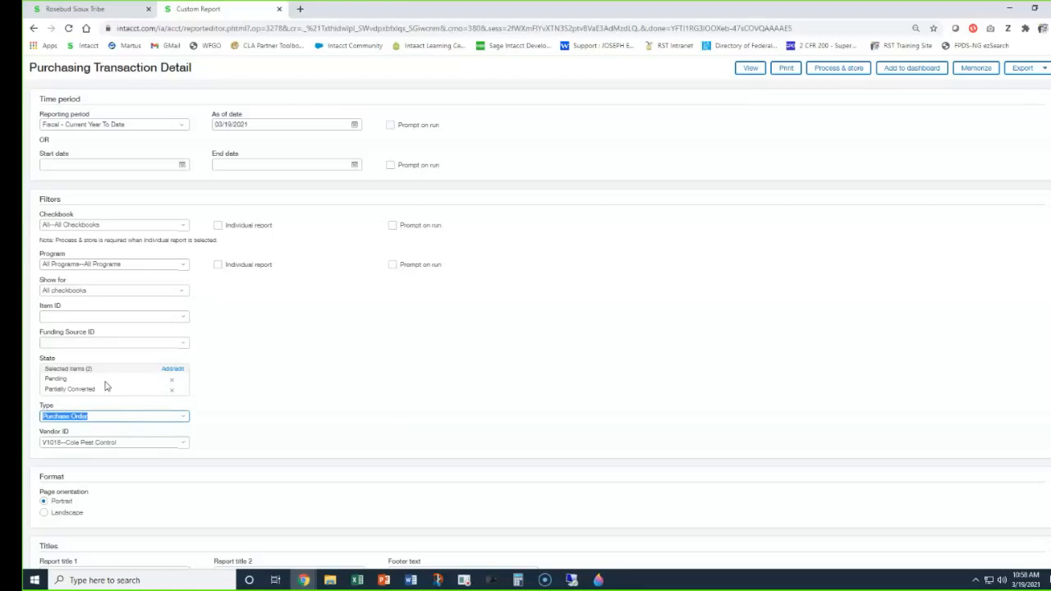
{"action": "left_click", "coordinate": [174, 371]}
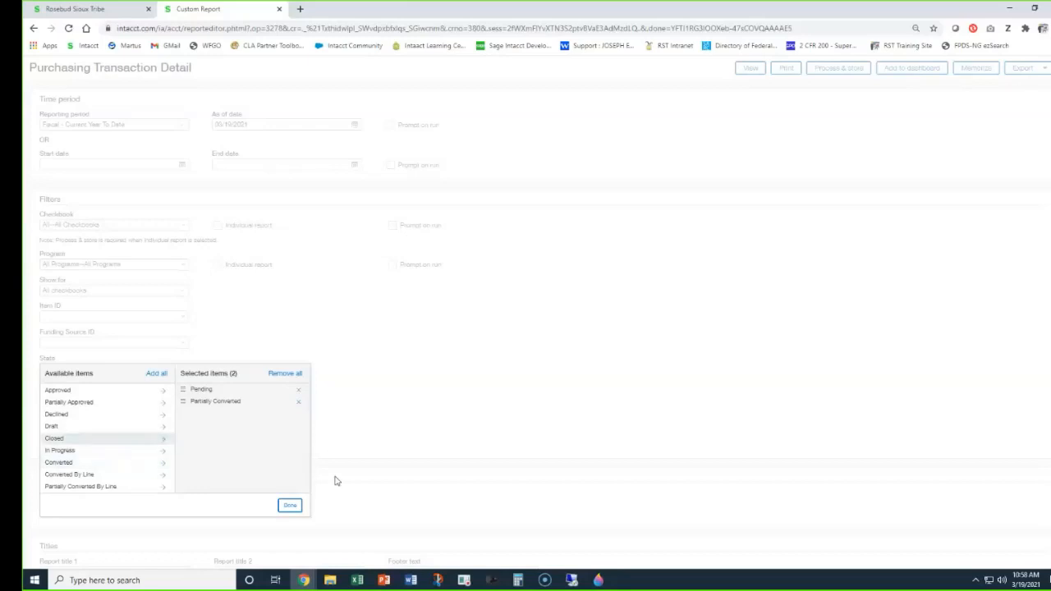
{"action": "left_click", "coordinate": [292, 506]}
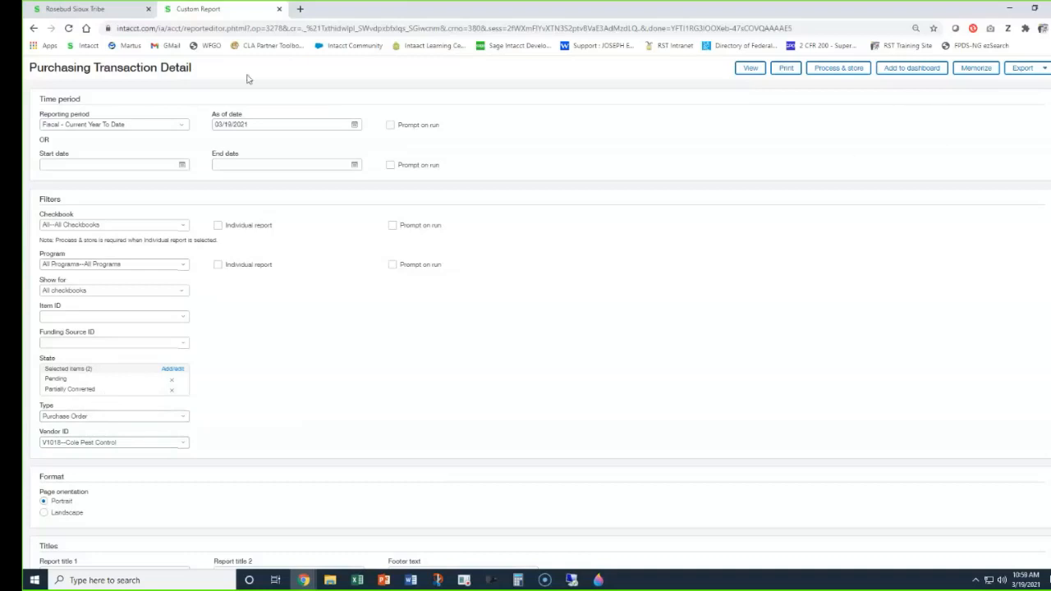
{"action": "left_click", "coordinate": [279, 9]}
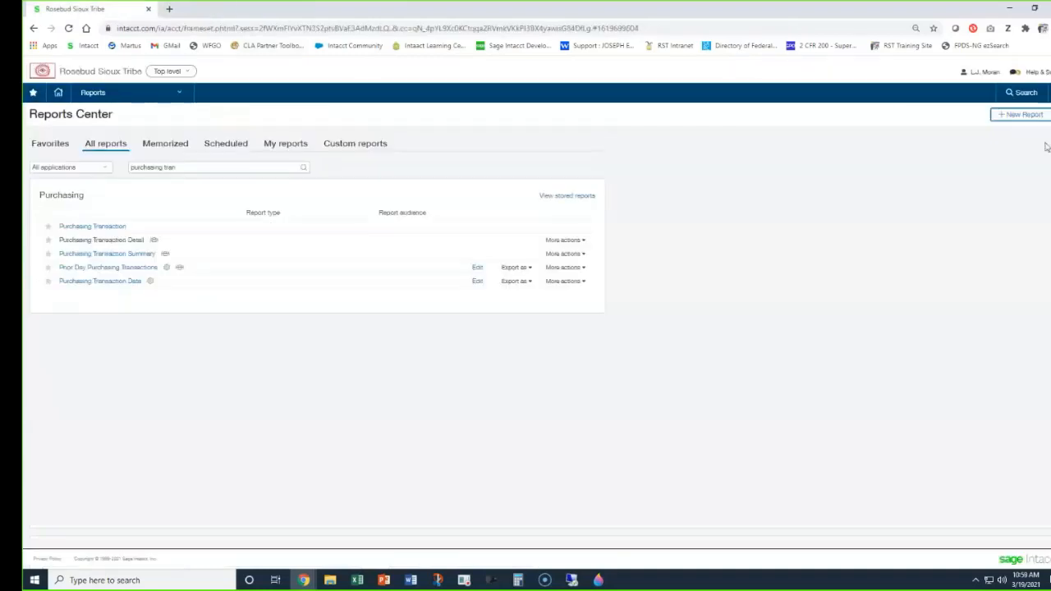
Open the Sage Intacct Help Center and search it for "purchasing state".
{"action": "left_click", "coordinate": [1036, 75]}
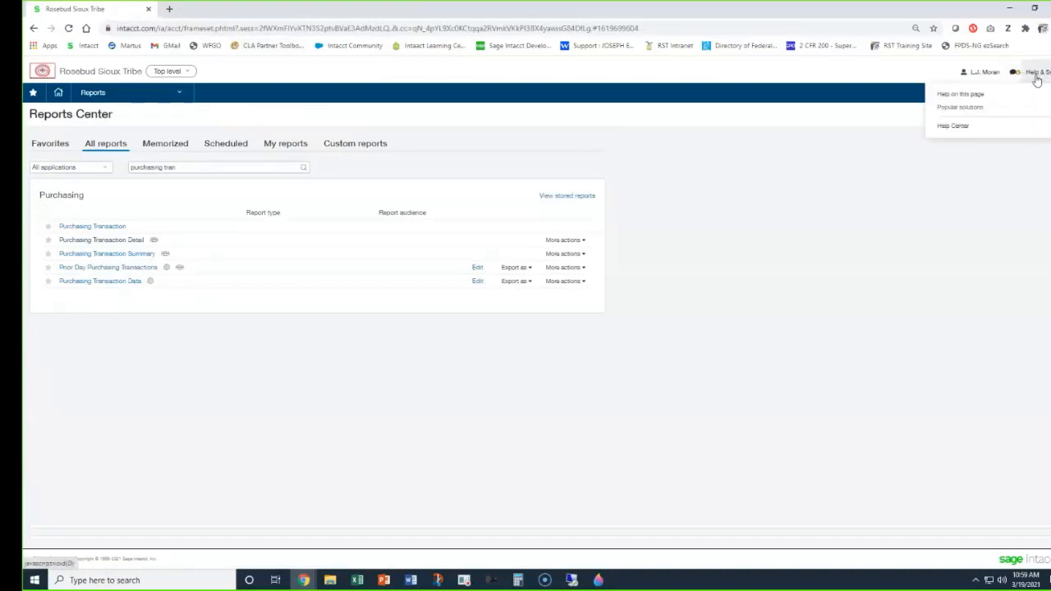
{"action": "left_click", "coordinate": [956, 128]}
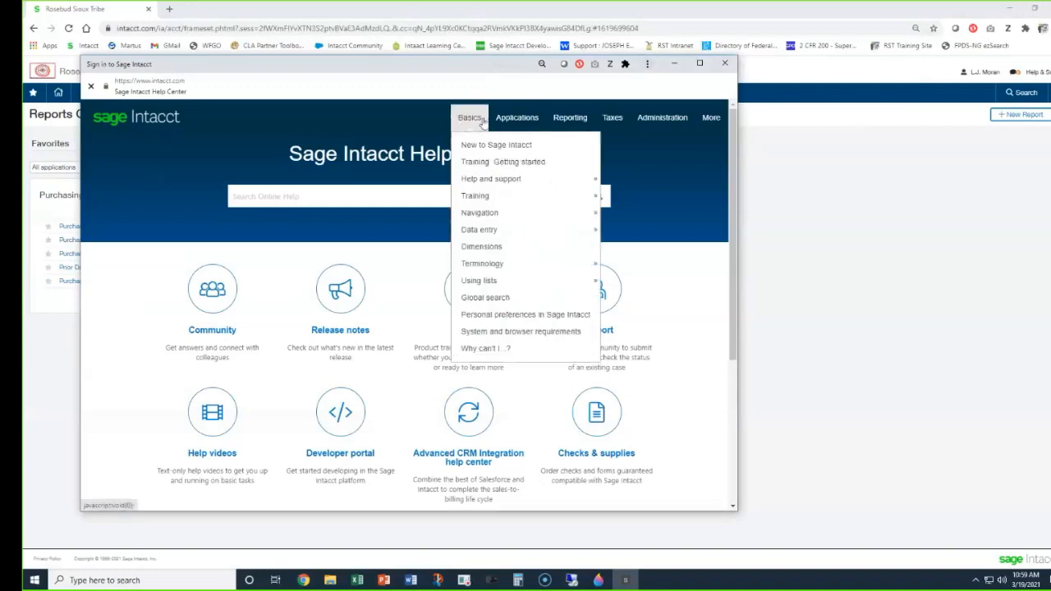
{"action": "mouse_move", "coordinate": [524, 121]}
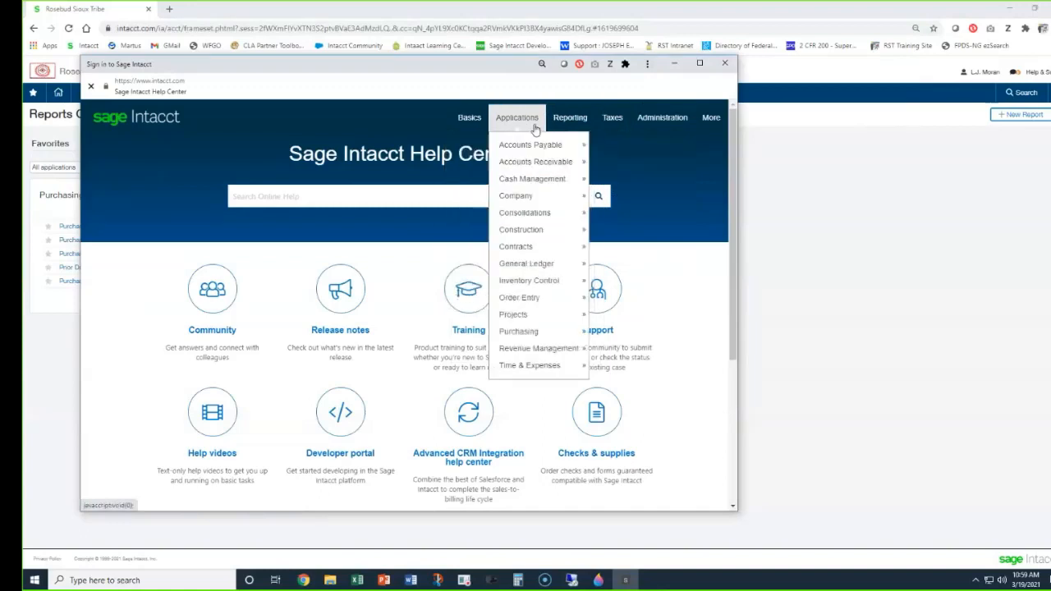
{"action": "mouse_move", "coordinate": [508, 150]}
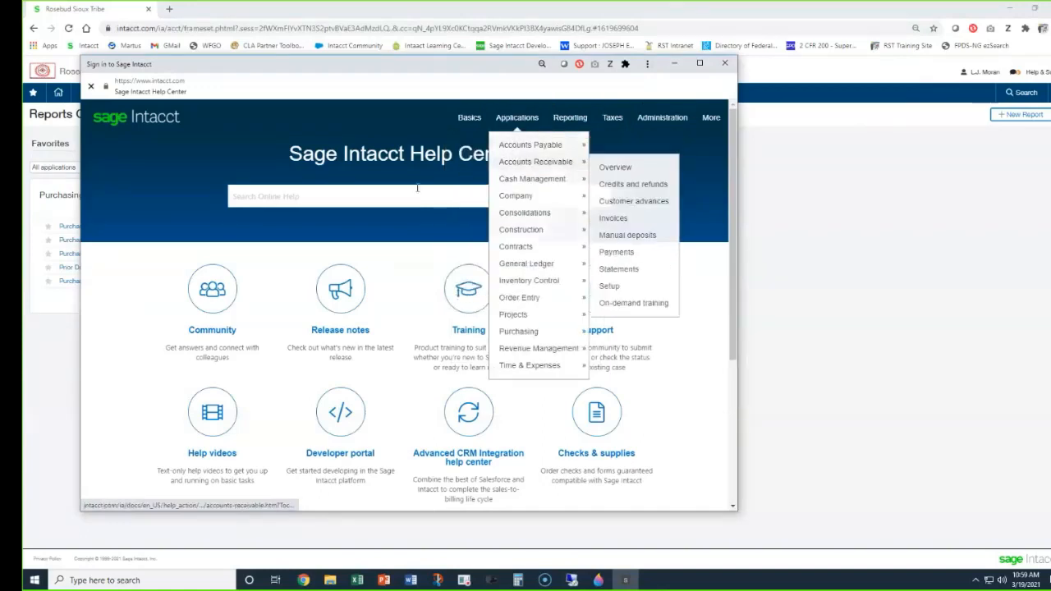
{"action": "type", "text": "purch"}
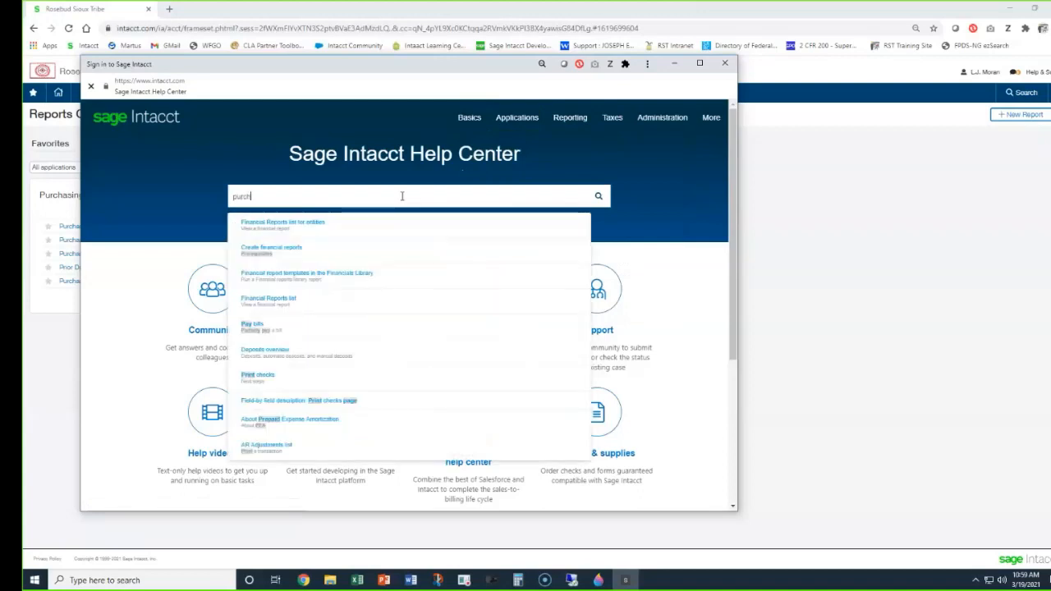
{"action": "type", "text": "asing state"}
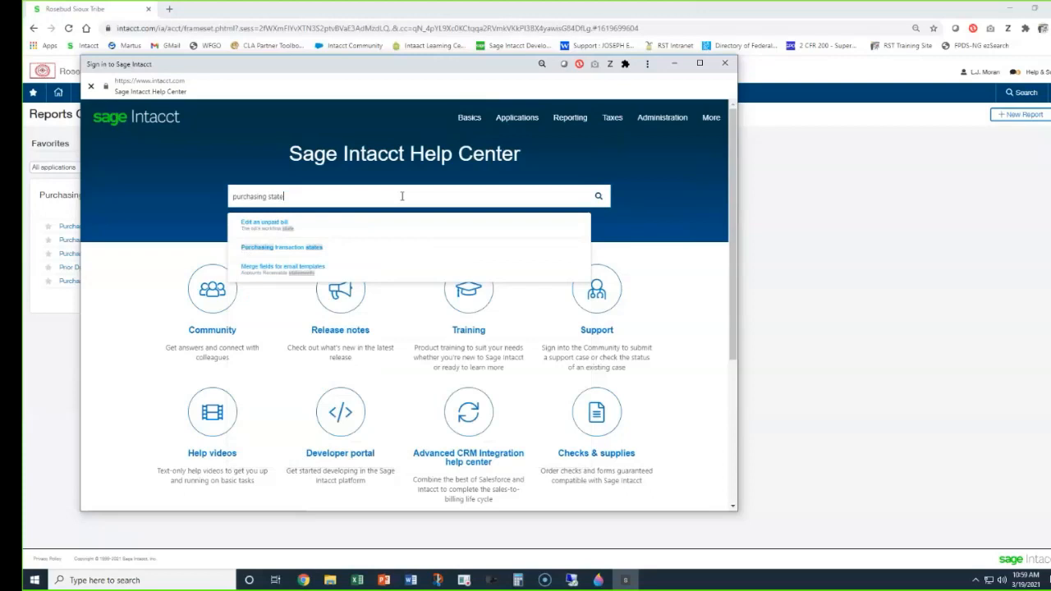
{"action": "key", "text": "Return"}
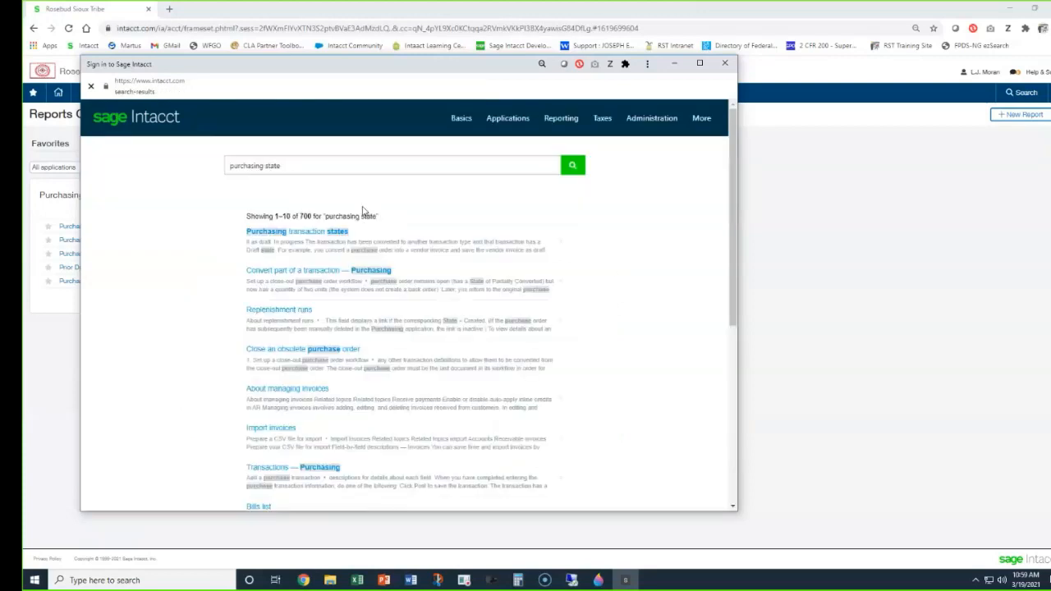
Read the status definitions in the Purchasing transaction states help article, from Draft to Partially approved, and close the Help Center.
{"action": "left_click", "coordinate": [312, 232]}
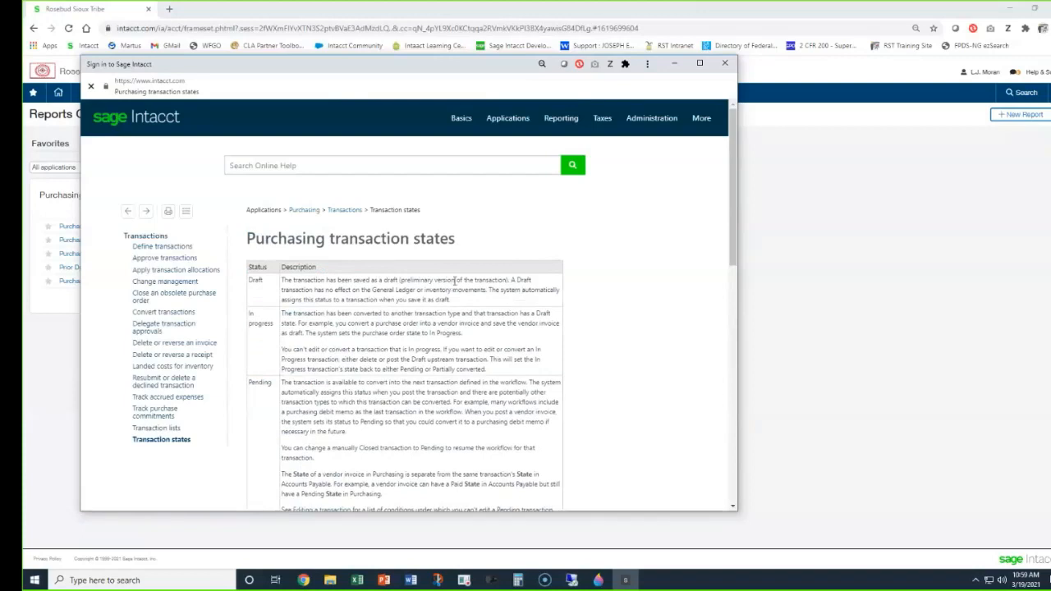
{"action": "scroll", "coordinate": [426, 280], "scroll_direction": "down", "scroll_amount": 1}
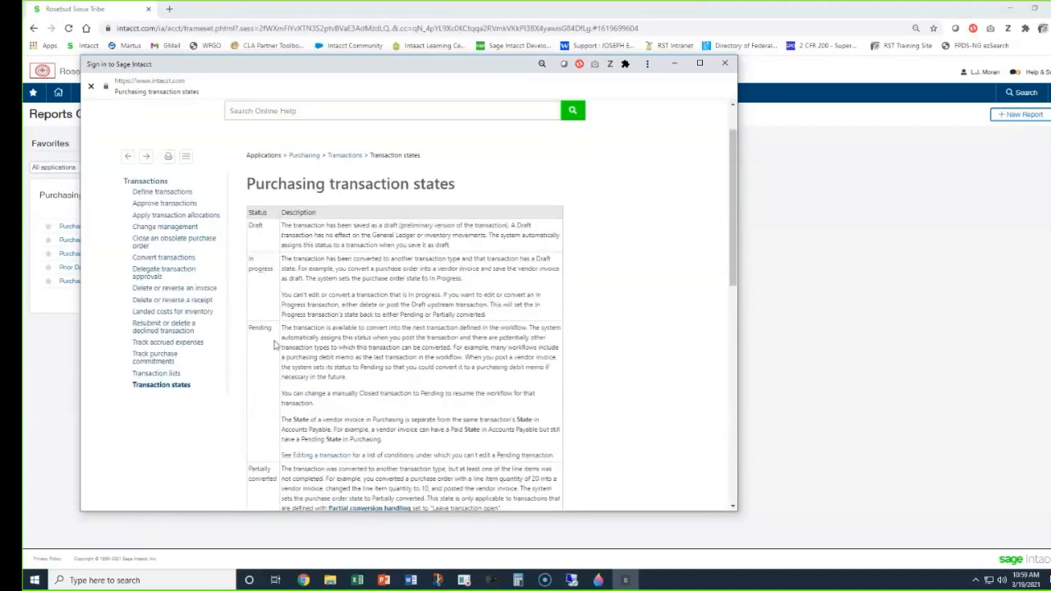
{"action": "scroll", "coordinate": [267, 322], "scroll_direction": "down", "scroll_amount": 6}
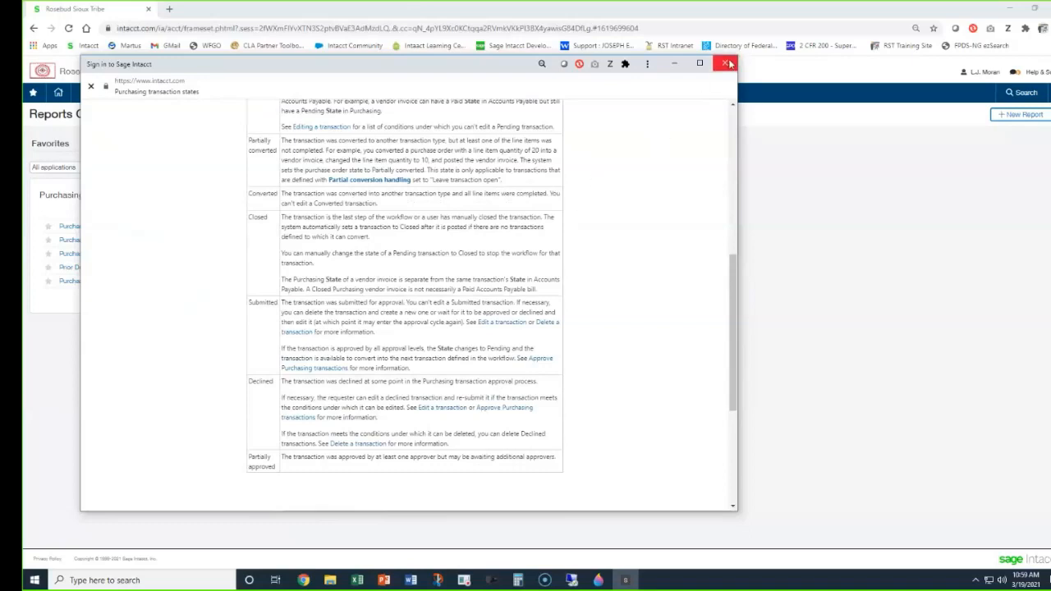
{"action": "left_click", "coordinate": [728, 64]}
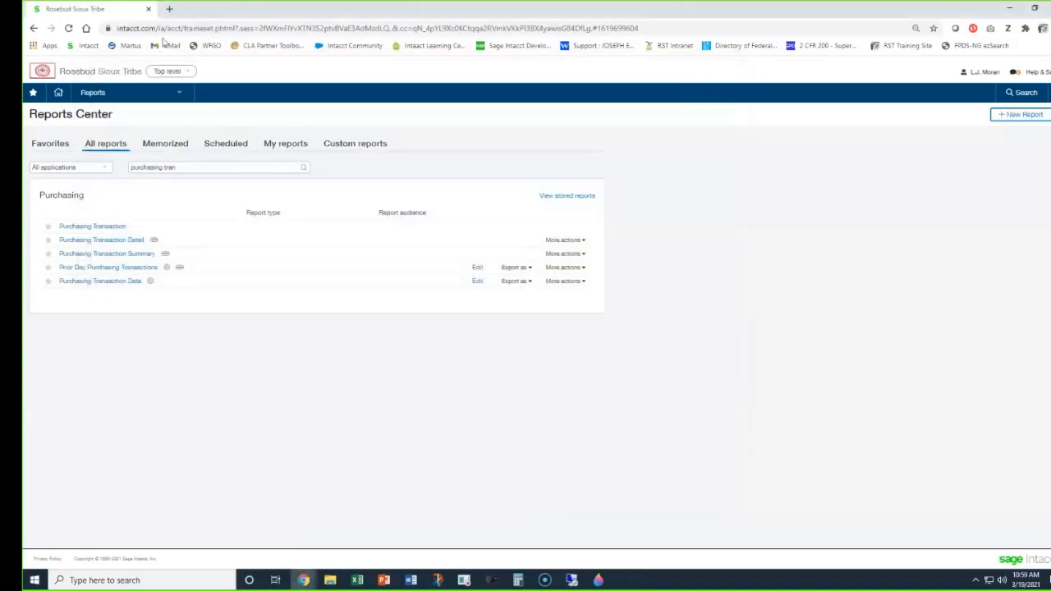
Open the RST training site in a new browser tab and go to its Intacct Purchasing page.
{"action": "left_click", "coordinate": [170, 12]}
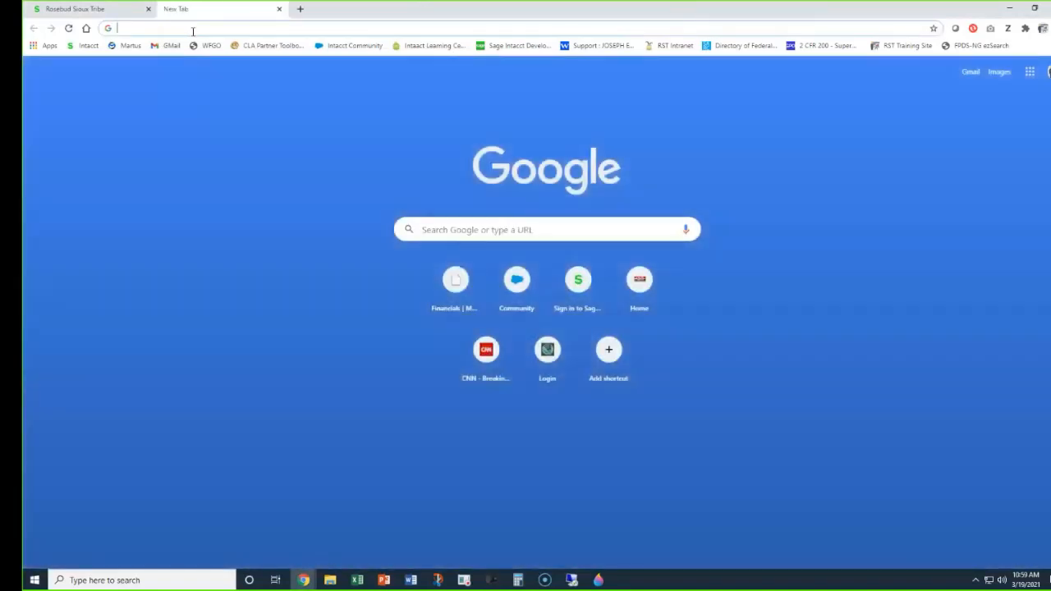
{"action": "type", "text": "lj"}
{"action": "key", "text": "Return"}
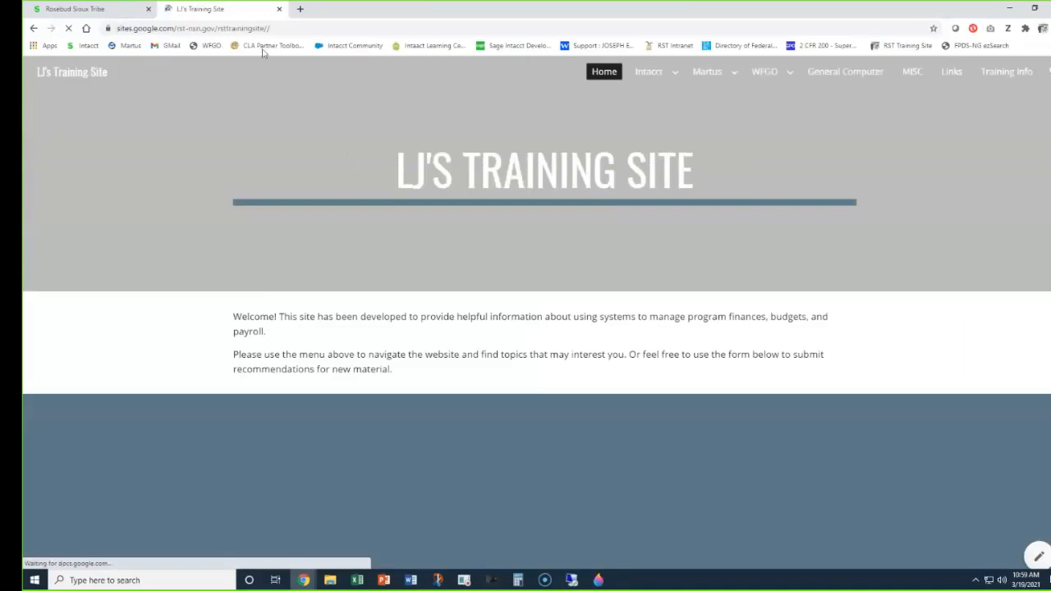
{"action": "mouse_move", "coordinate": [678, 76]}
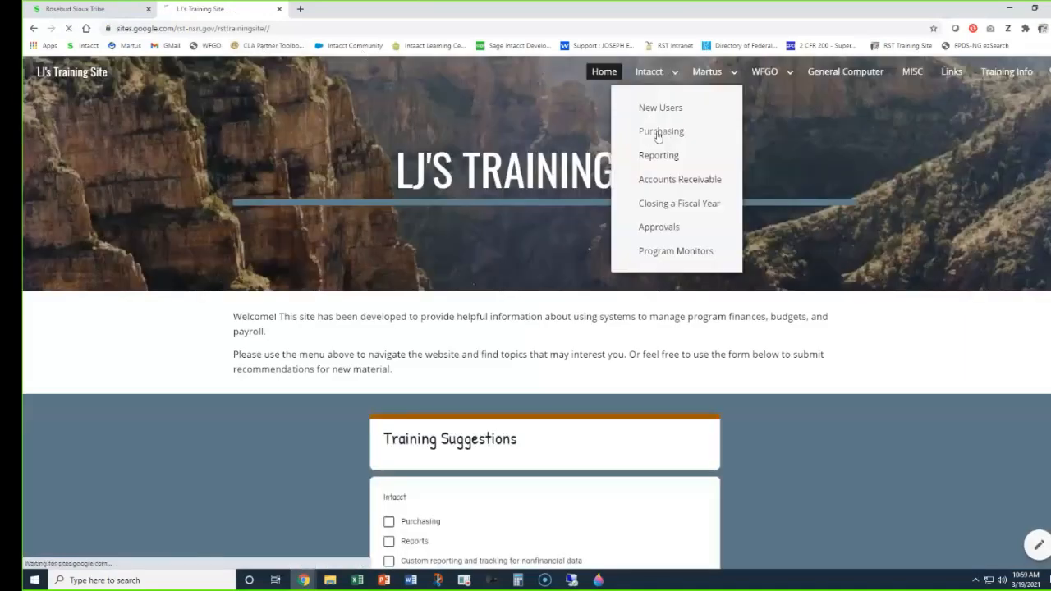
{"action": "left_click", "coordinate": [664, 133]}
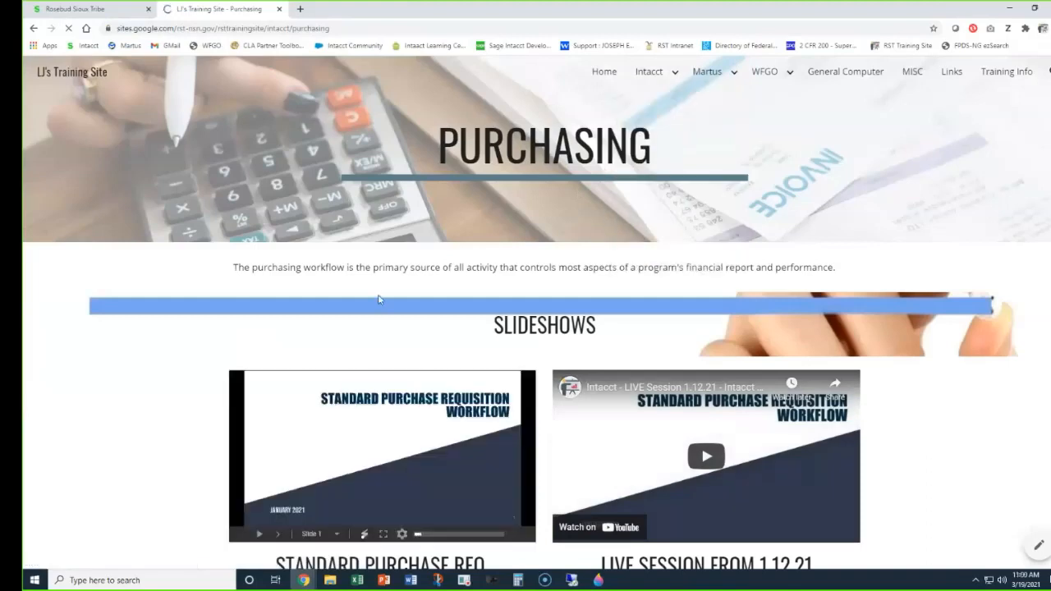
Look through the Purchasing page's slideshows and tutorials, including the Purchasing State Definitions video, and return to the Intacct Reports Center.
{"action": "scroll", "coordinate": [379, 299], "scroll_direction": "down", "scroll_amount": 2}
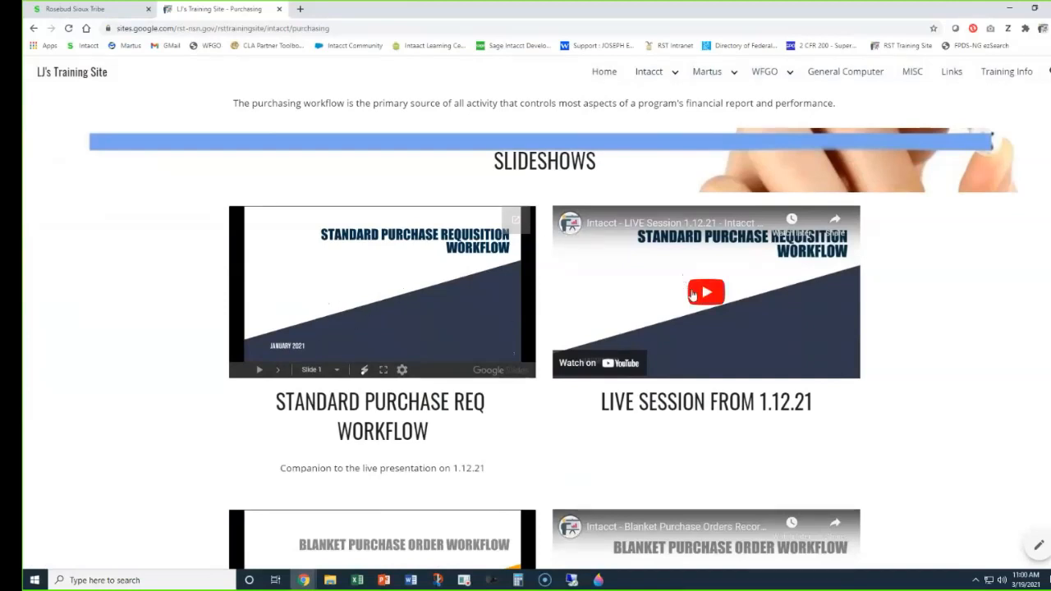
{"action": "scroll", "coordinate": [618, 294], "scroll_direction": "down", "scroll_amount": 4}
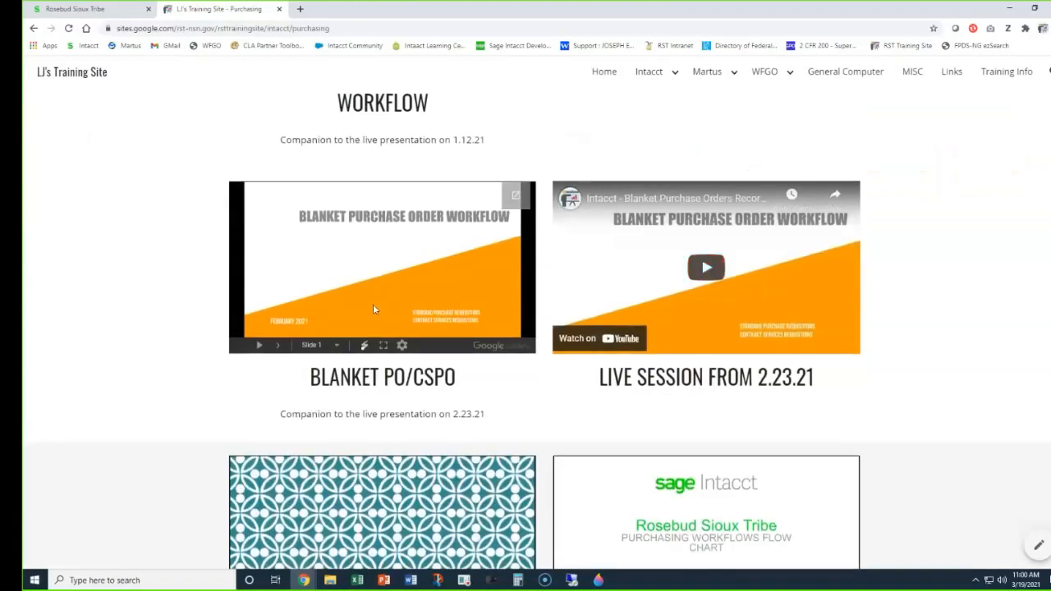
{"action": "scroll", "coordinate": [373, 309], "scroll_direction": "down", "scroll_amount": 4}
{"action": "scroll", "coordinate": [400, 286], "scroll_direction": "down", "scroll_amount": 4}
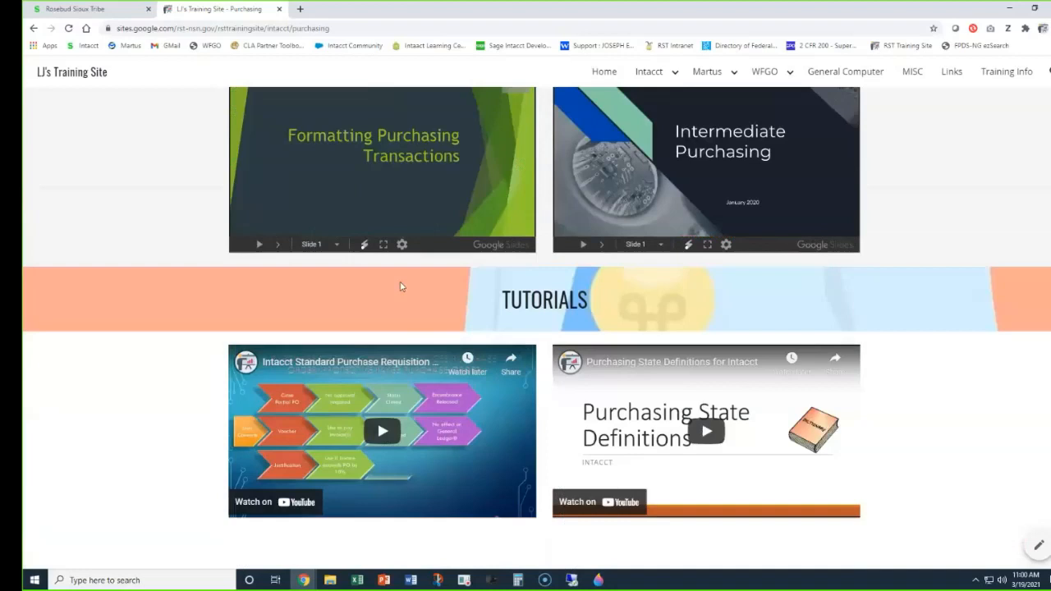
{"action": "scroll", "coordinate": [400, 286], "scroll_direction": "down", "scroll_amount": 1}
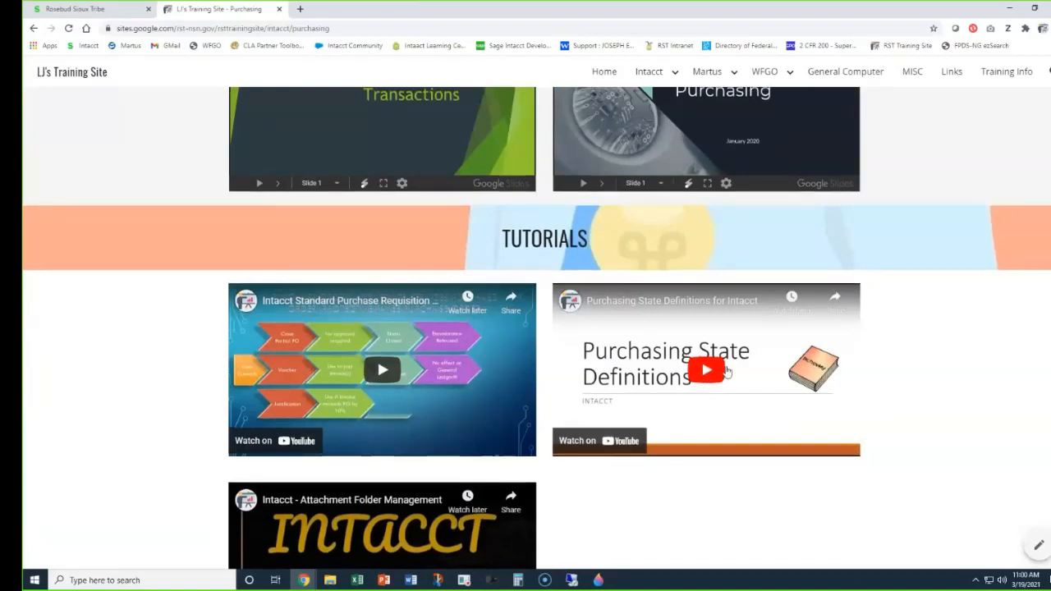
{"action": "scroll", "coordinate": [711, 382], "scroll_direction": "down", "scroll_amount": 8}
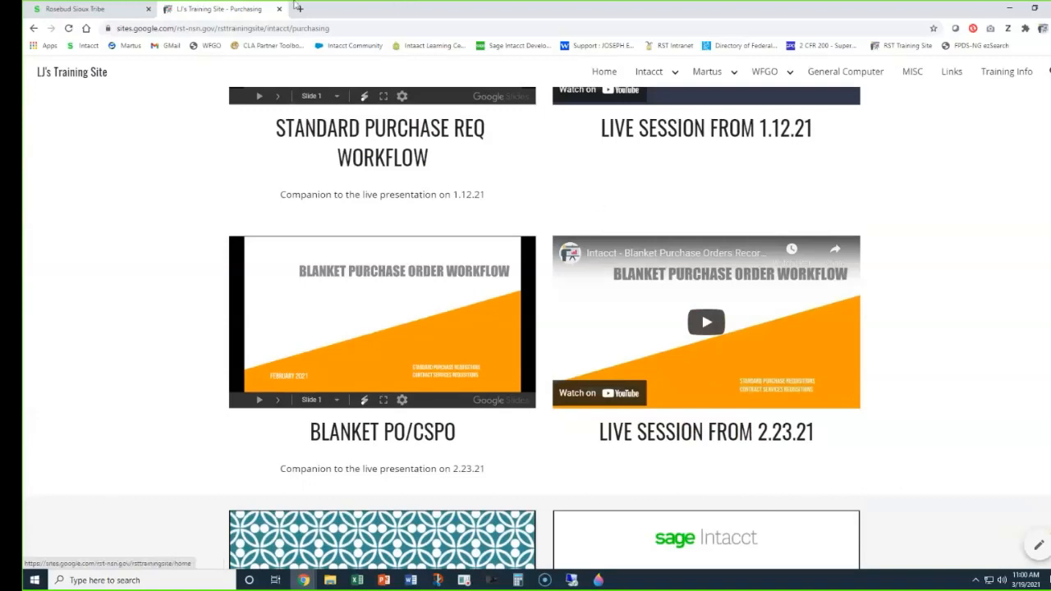
{"action": "left_click", "coordinate": [82, 10]}
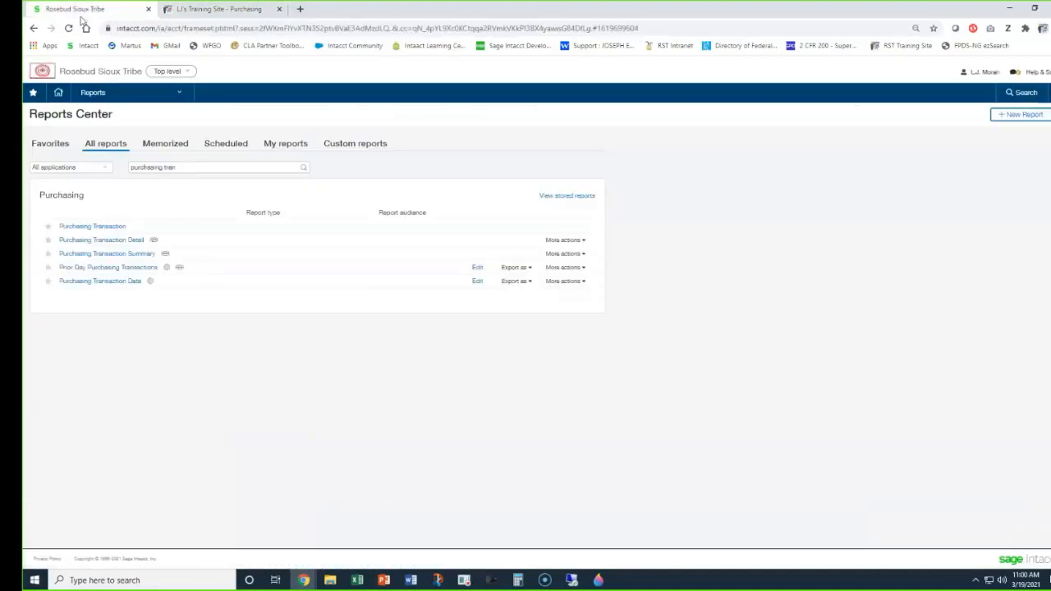